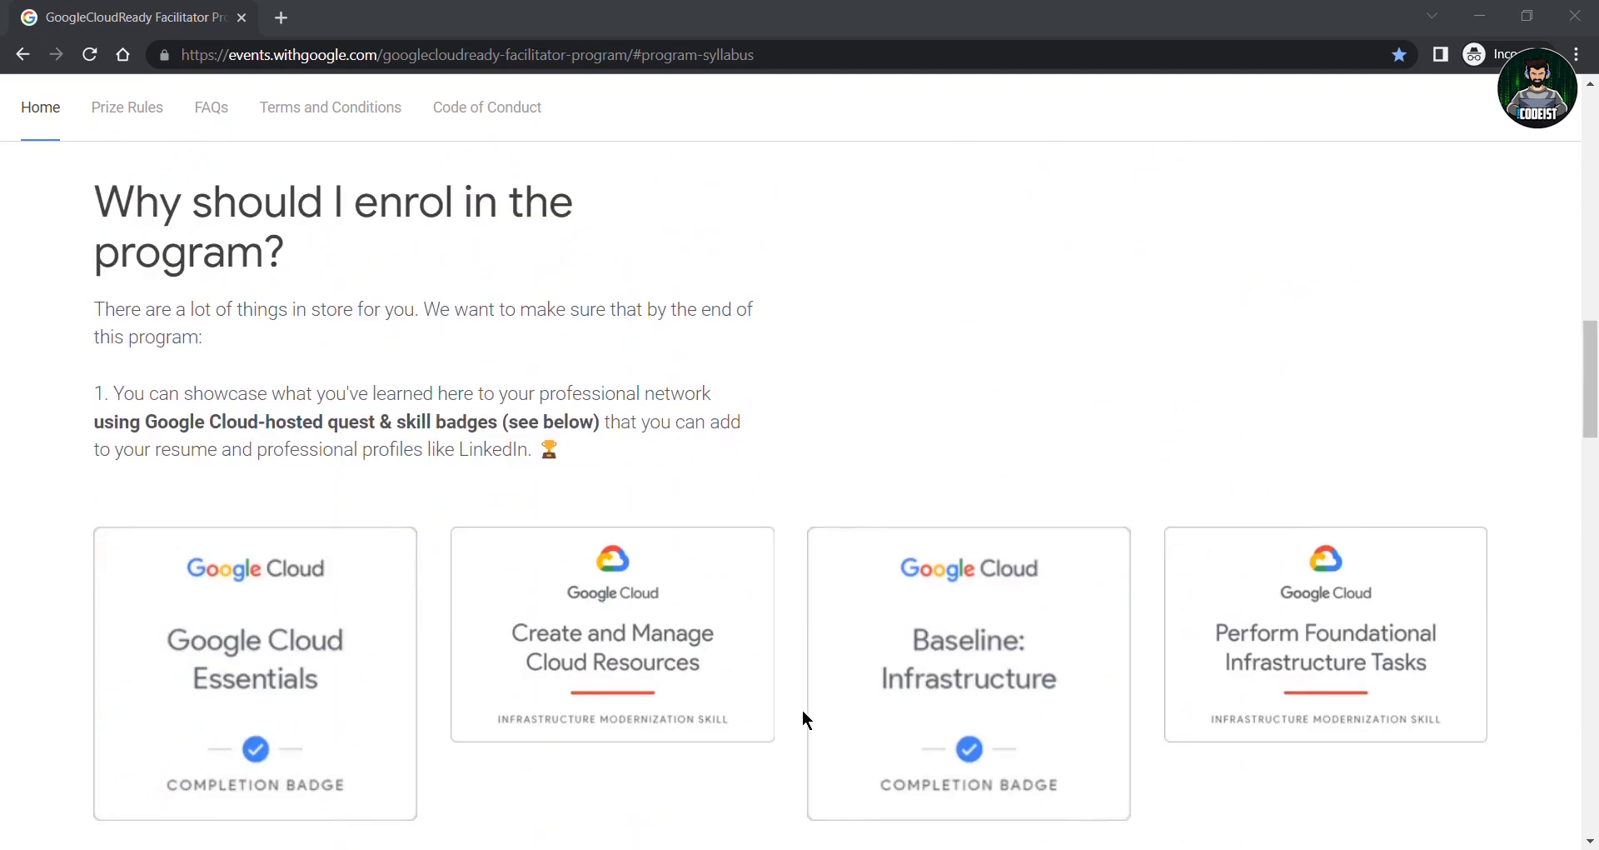
Open the Networking in Google Cloud quest from the Track 1 syllabus list and enroll in it
{"action": "scroll", "coordinate": [807, 720], "scroll_direction": "down", "scroll_amount": 8}
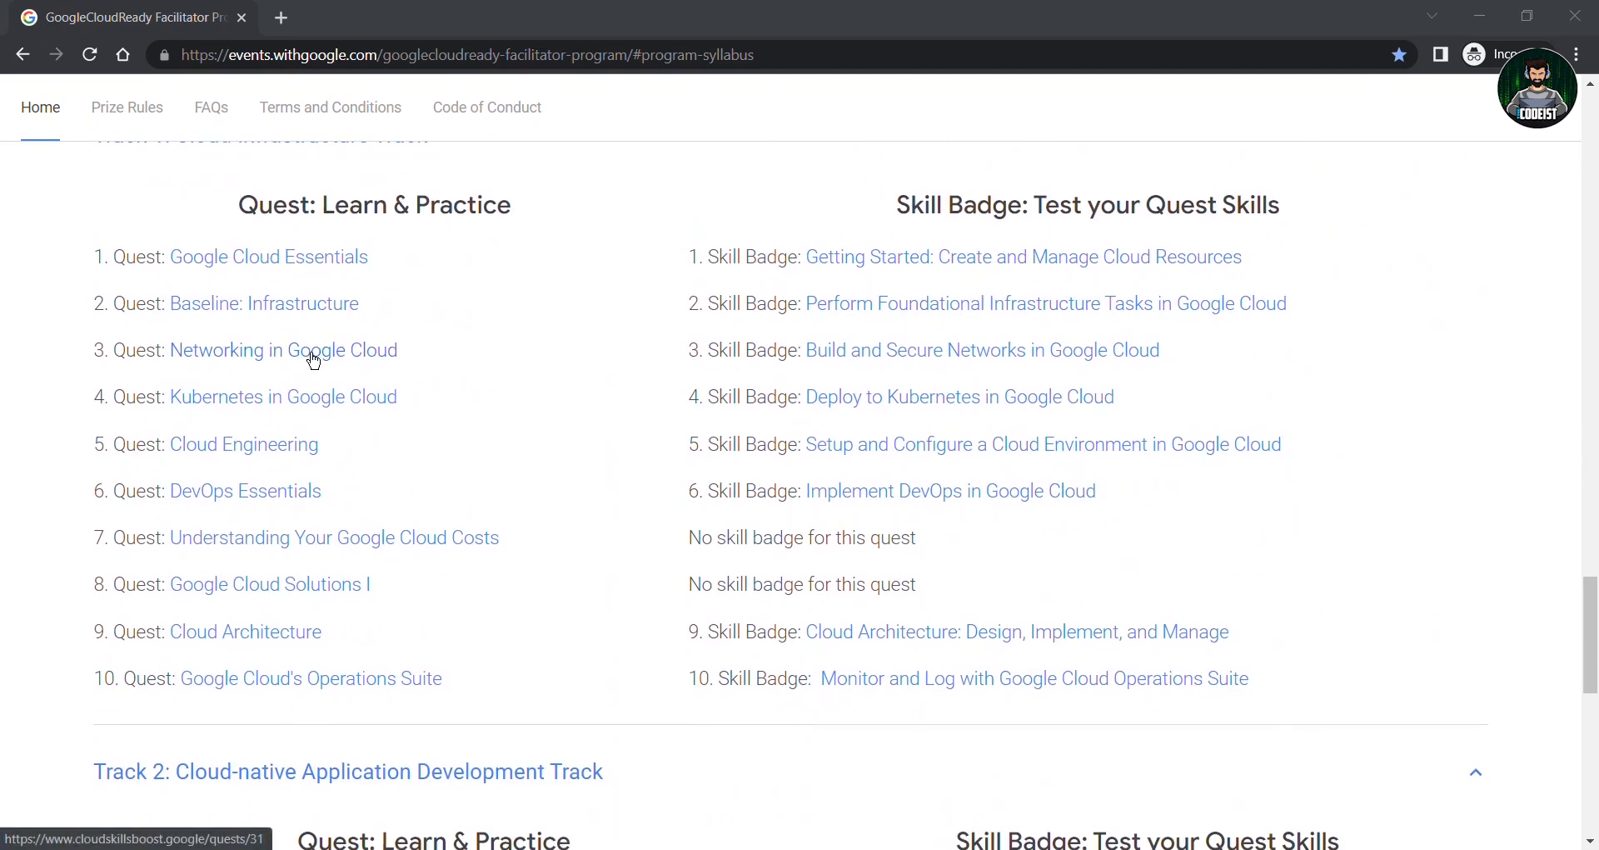
{"action": "left_click", "coordinate": [312, 353]}
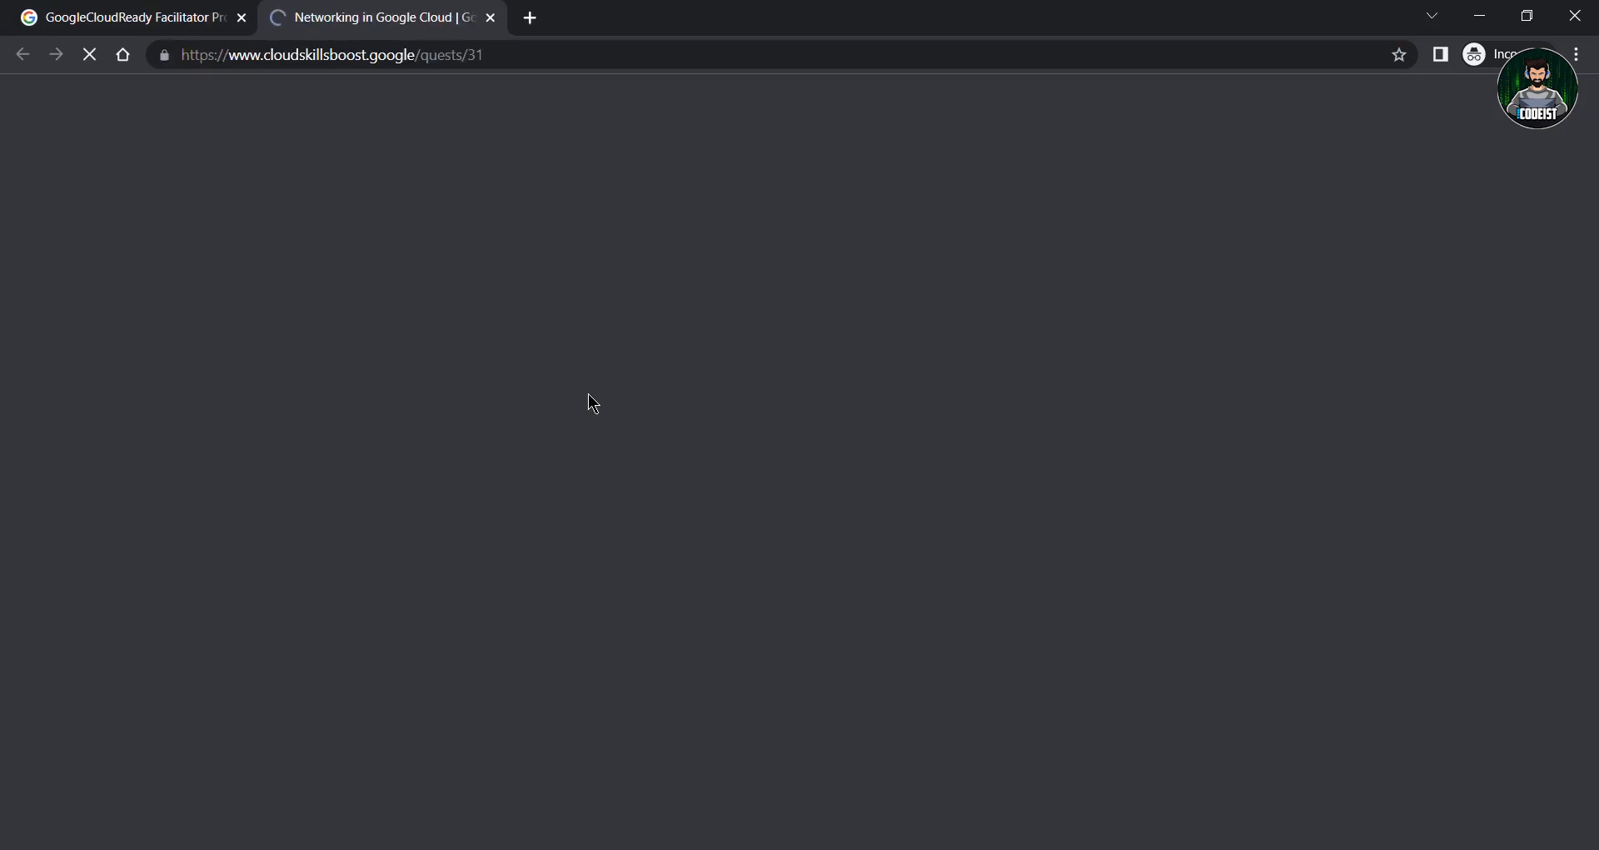
{"action": "scroll", "coordinate": [266, 607], "scroll_direction": "down", "scroll_amount": 7}
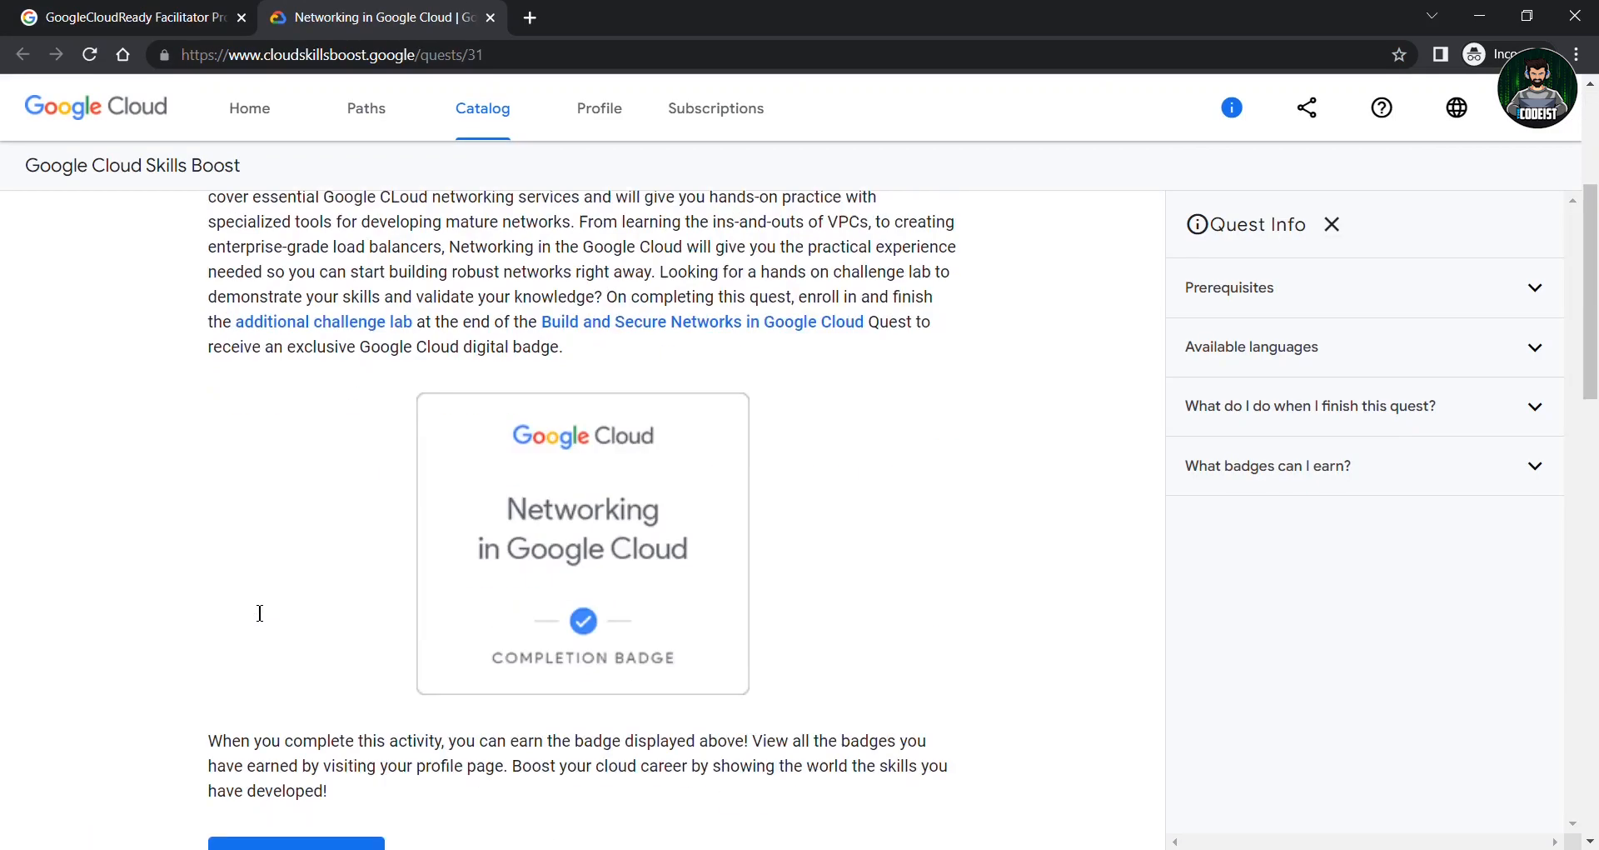
{"action": "left_click", "coordinate": [301, 613]}
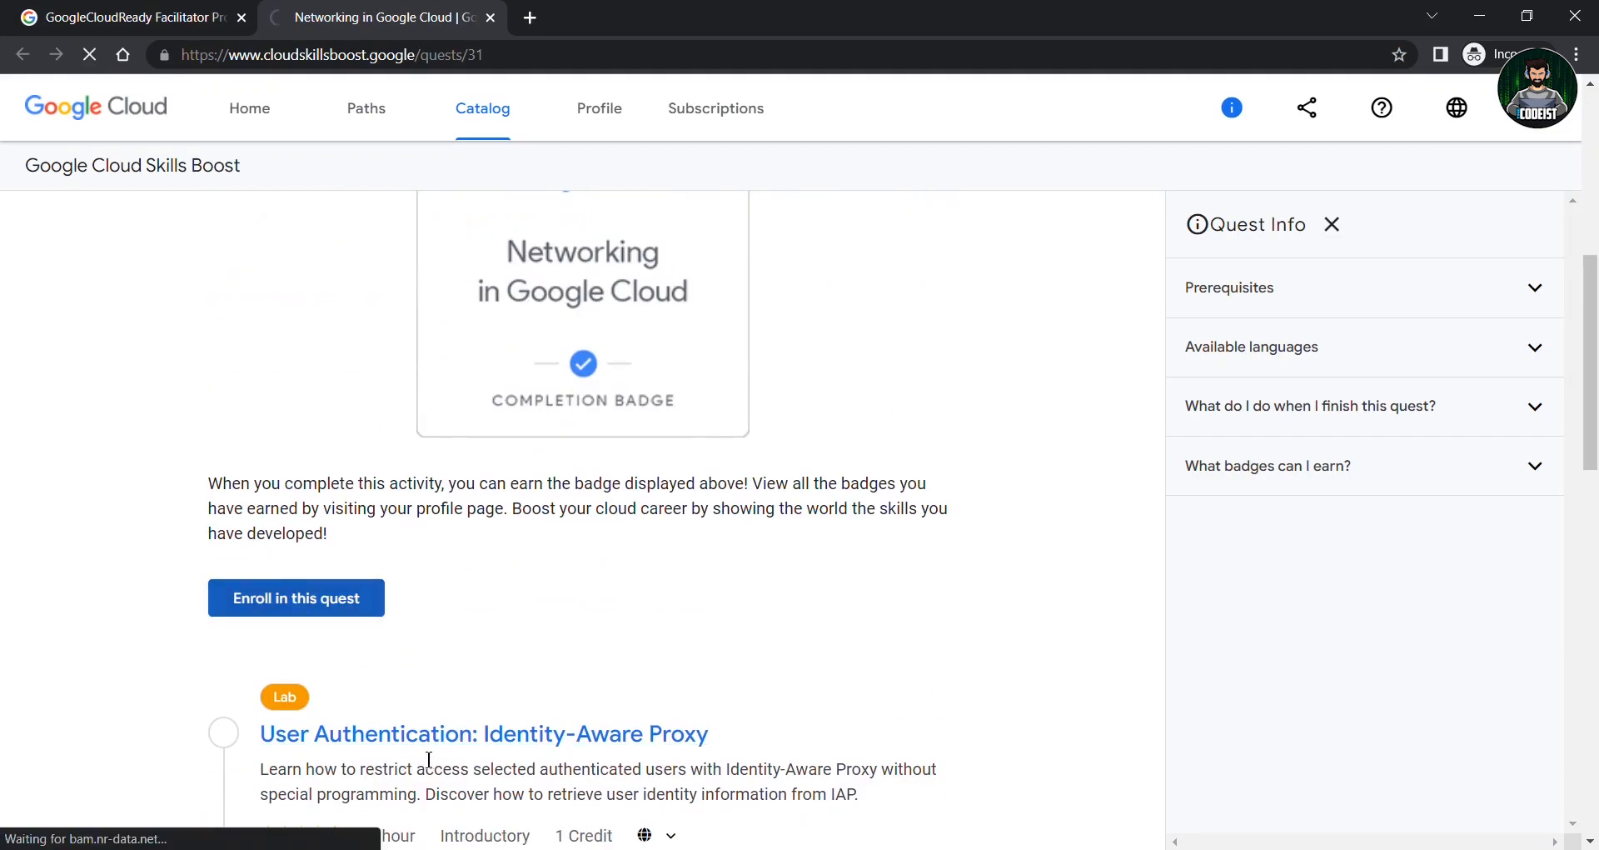
Open the User Authentication: Identity-Aware Proxy lab from the quest and request its start
{"action": "left_click", "coordinate": [559, 746]}
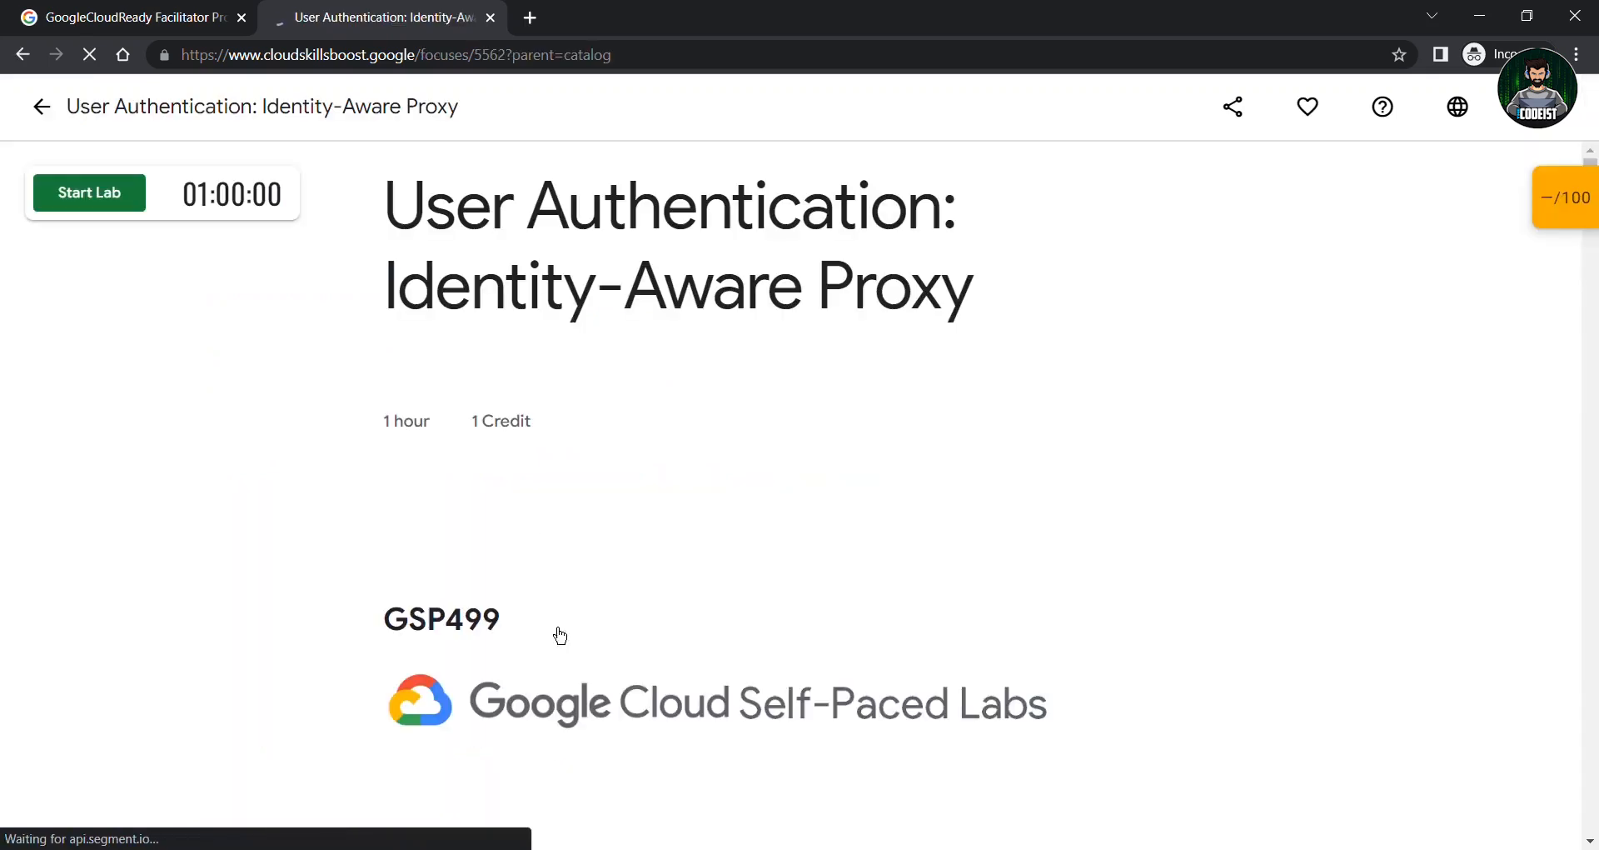
{"action": "scroll", "coordinate": [372, 442], "scroll_direction": "down", "scroll_amount": 1}
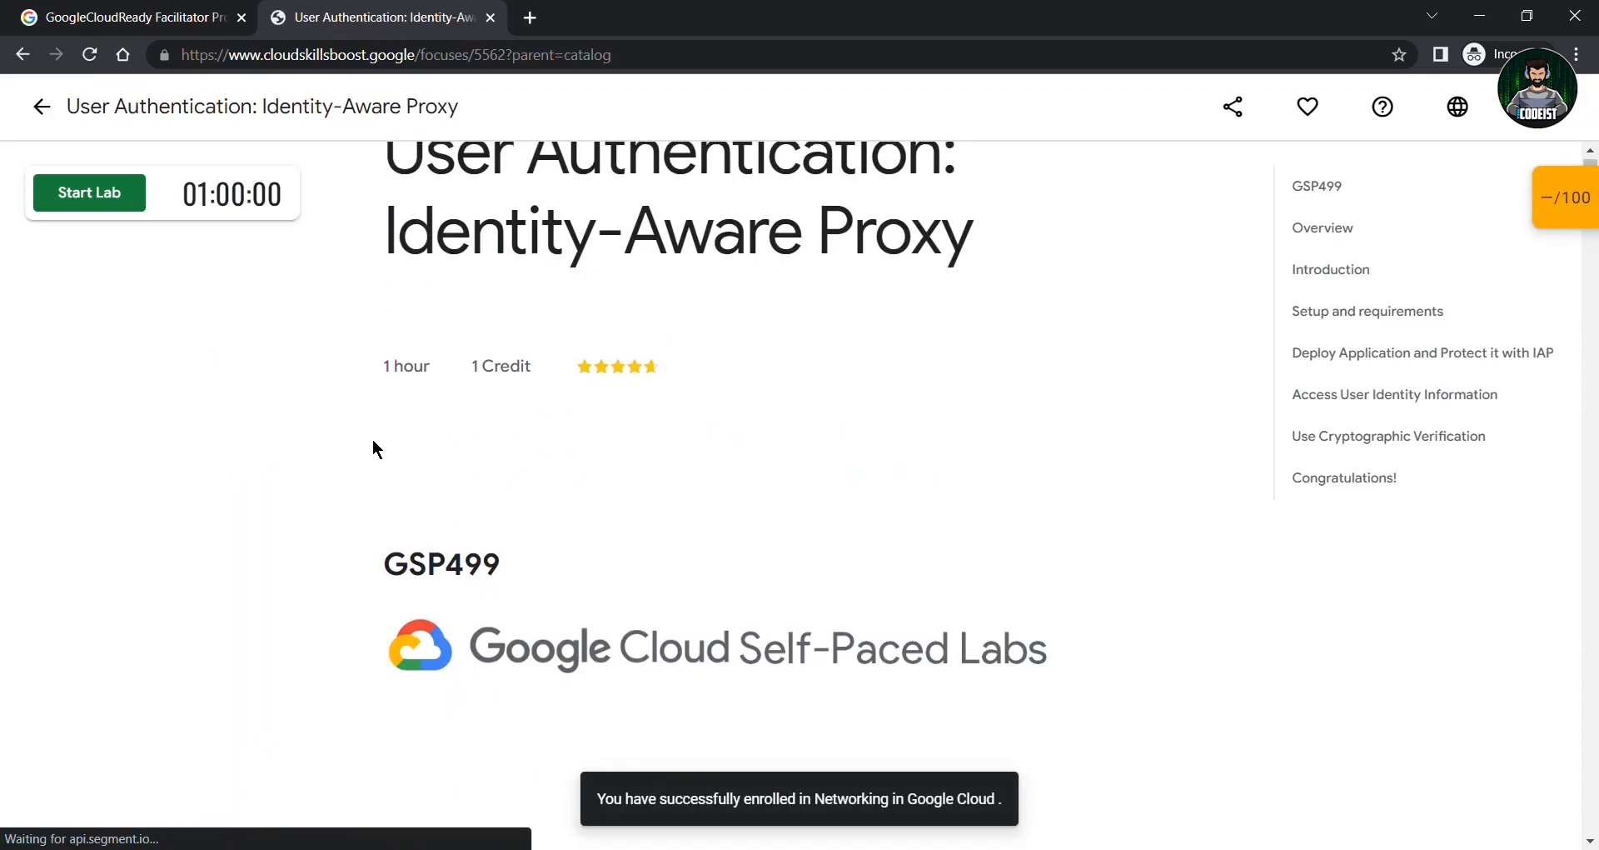
{"action": "scroll", "coordinate": [373, 441], "scroll_direction": "up", "scroll_amount": 1}
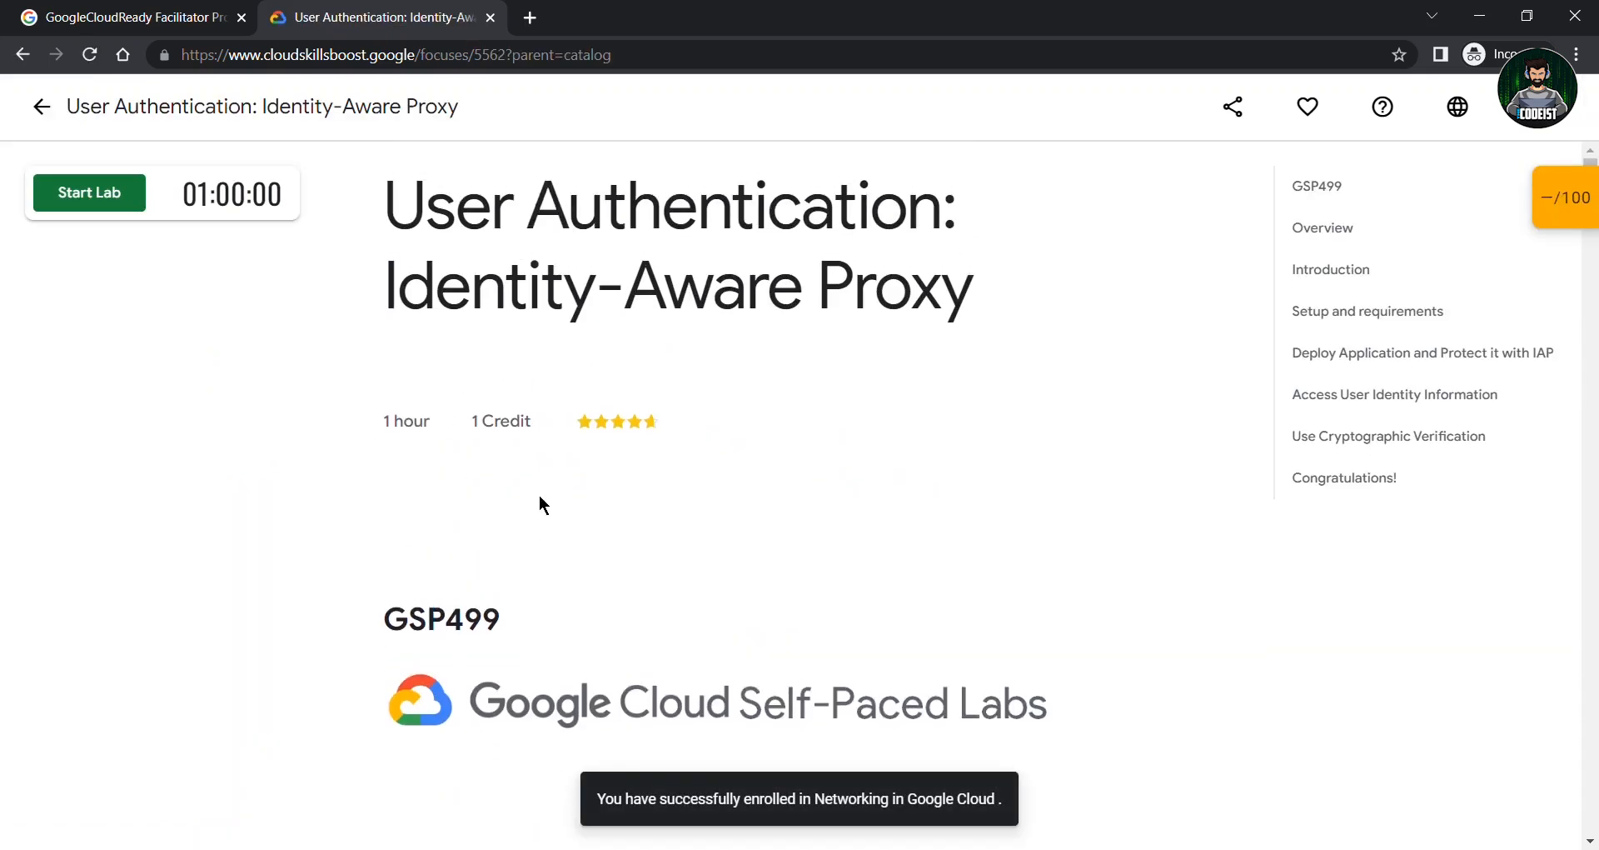
{"action": "left_click", "coordinate": [125, 210]}
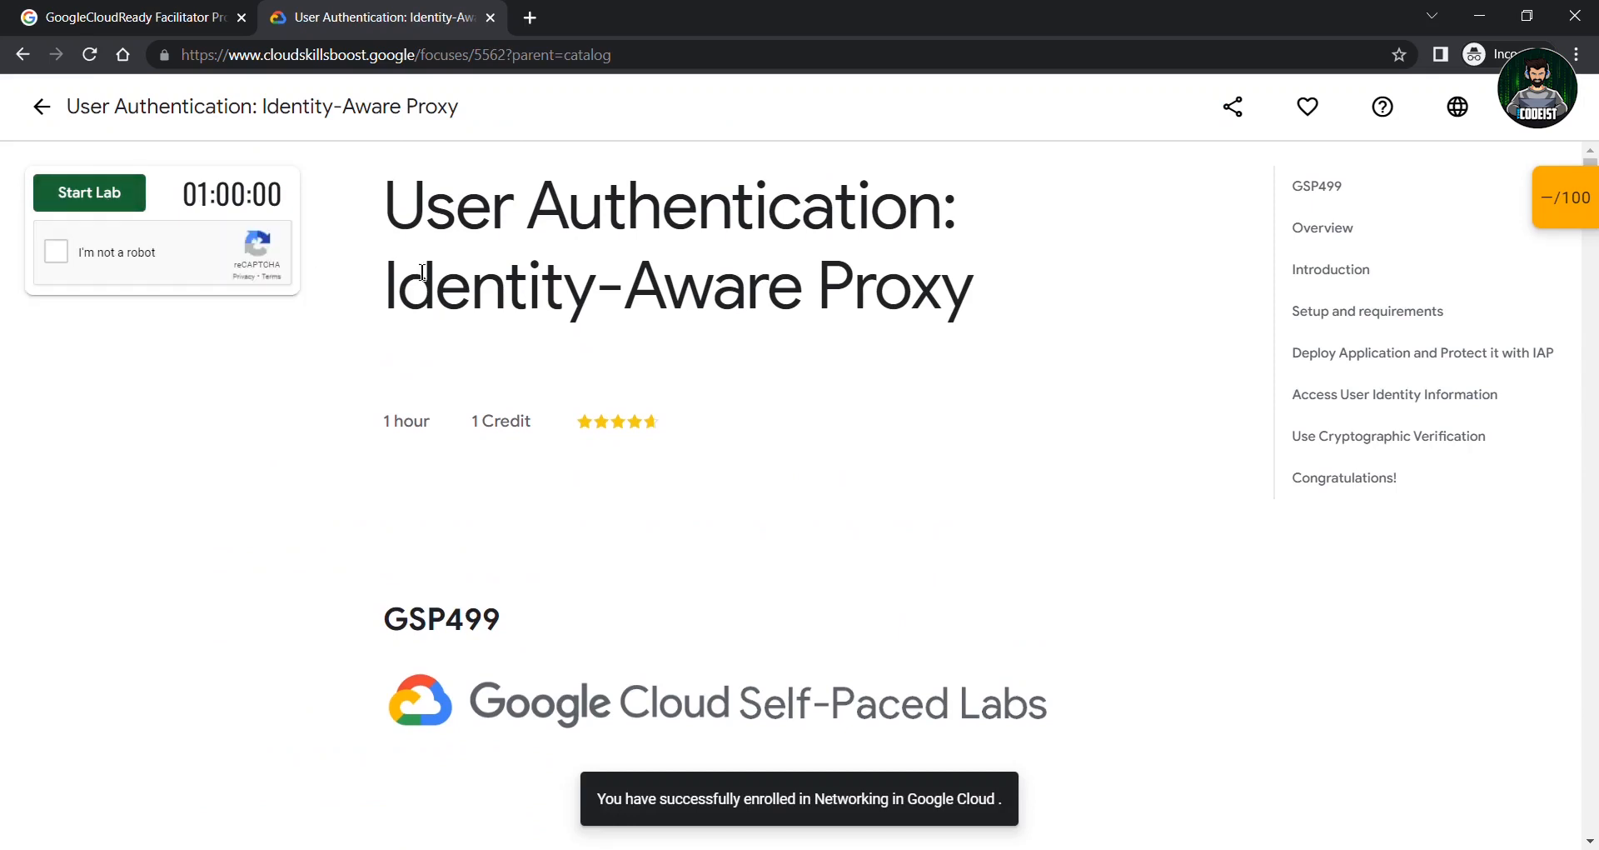
Complete the reCAPTCHA check by selecting all images with taxis and verifying them
{"action": "left_click", "coordinate": [61, 254]}
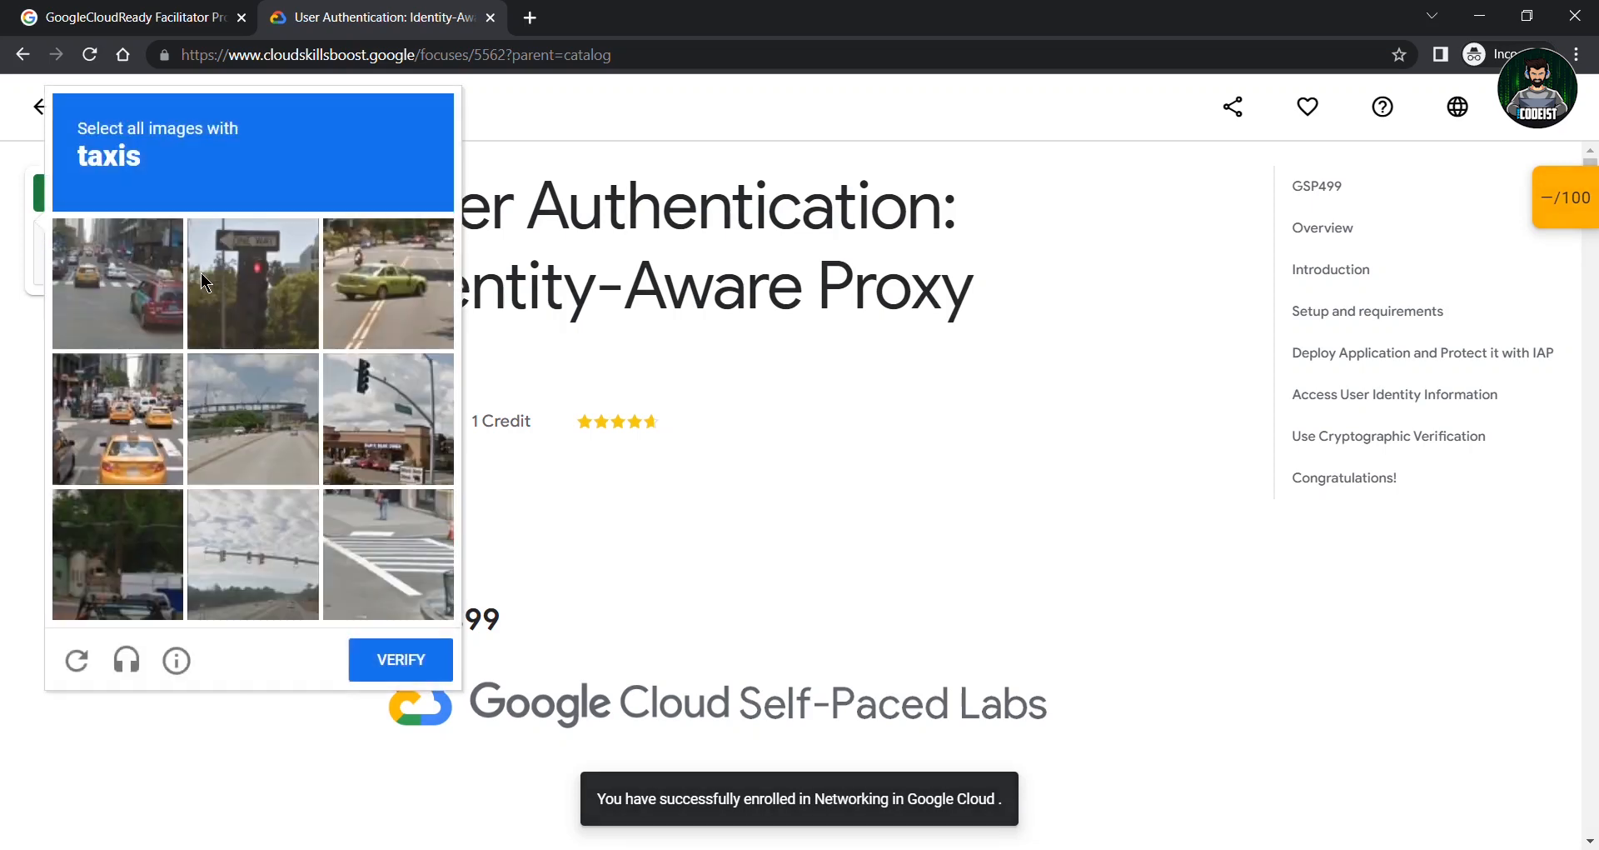
{"action": "left_click", "coordinate": [143, 417]}
{"action": "left_click", "coordinate": [127, 286]}
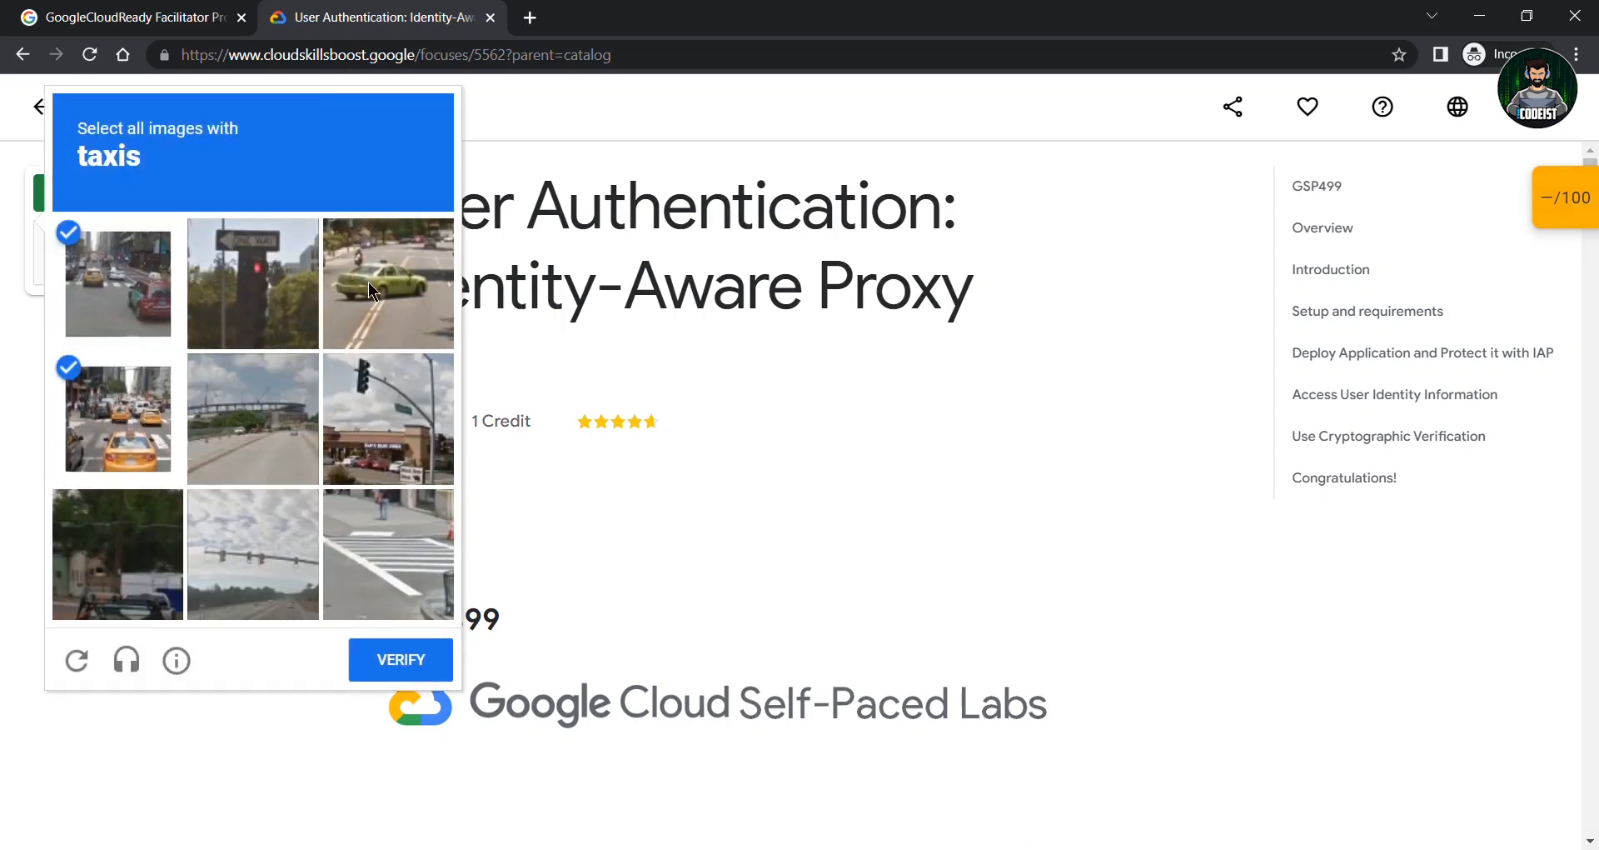
{"action": "left_click", "coordinate": [372, 290]}
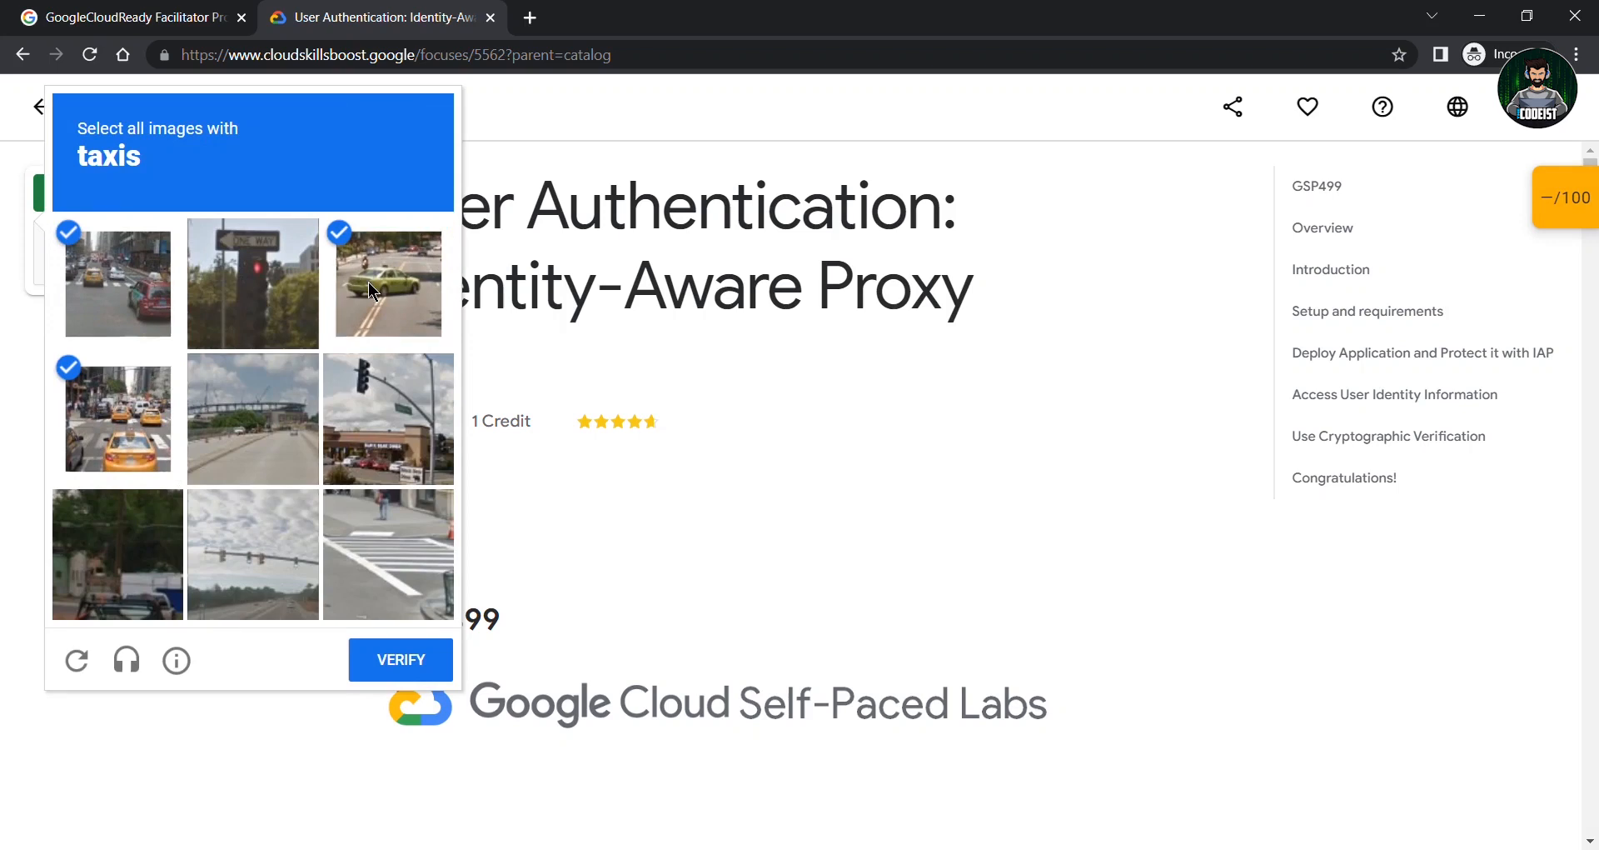
{"action": "left_click", "coordinate": [376, 663]}
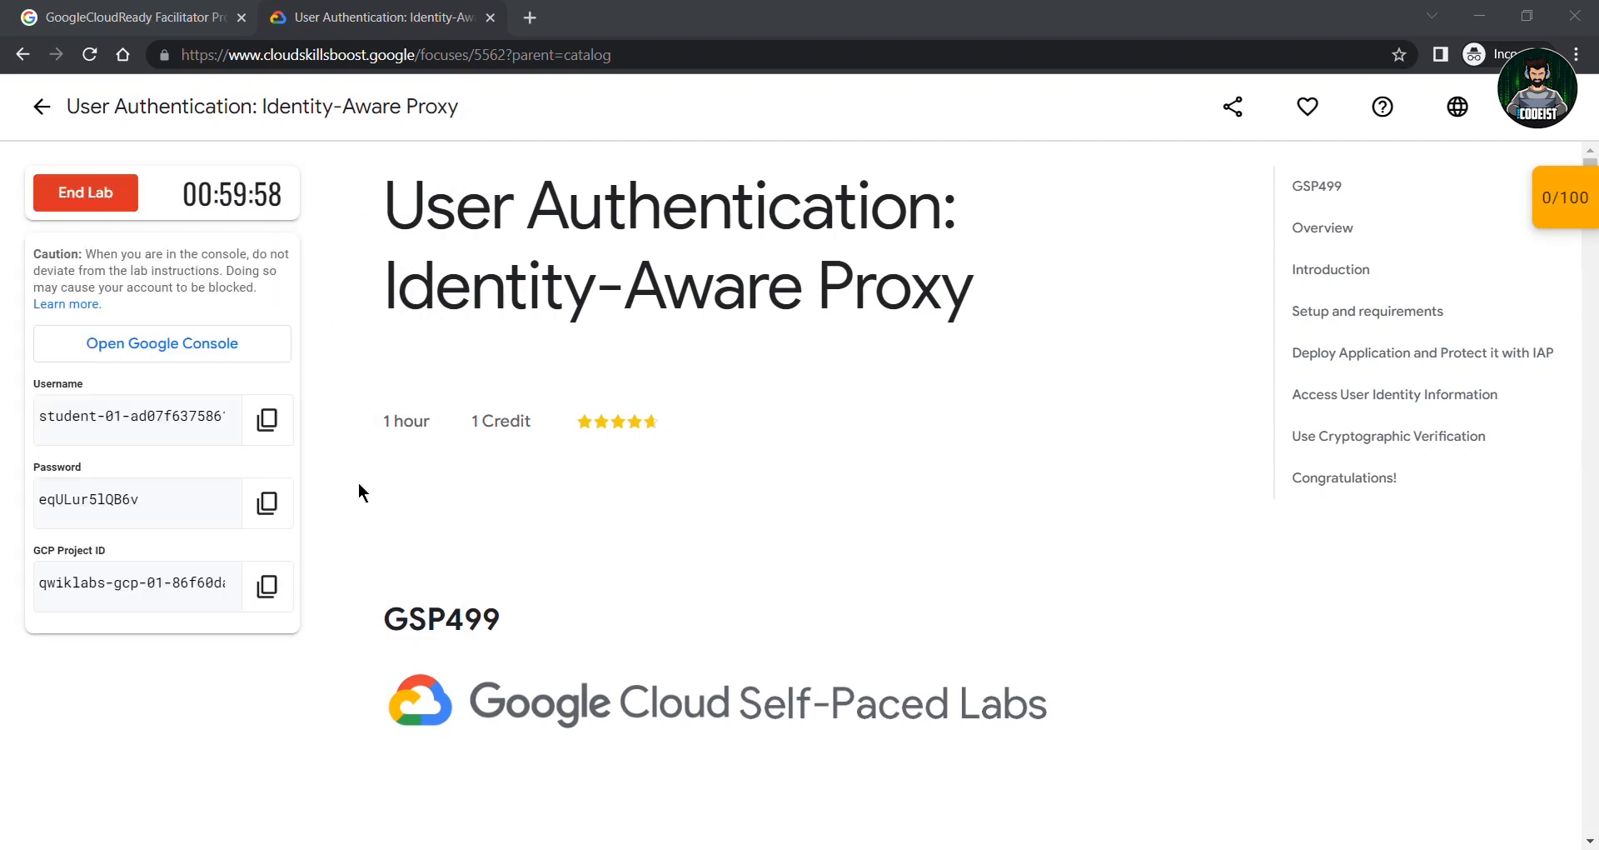
Open the Google Console from the lab and sign in with the temporary lab username and account password
{"action": "left_click", "coordinate": [266, 503]}
{"action": "left_click", "coordinate": [186, 345]}
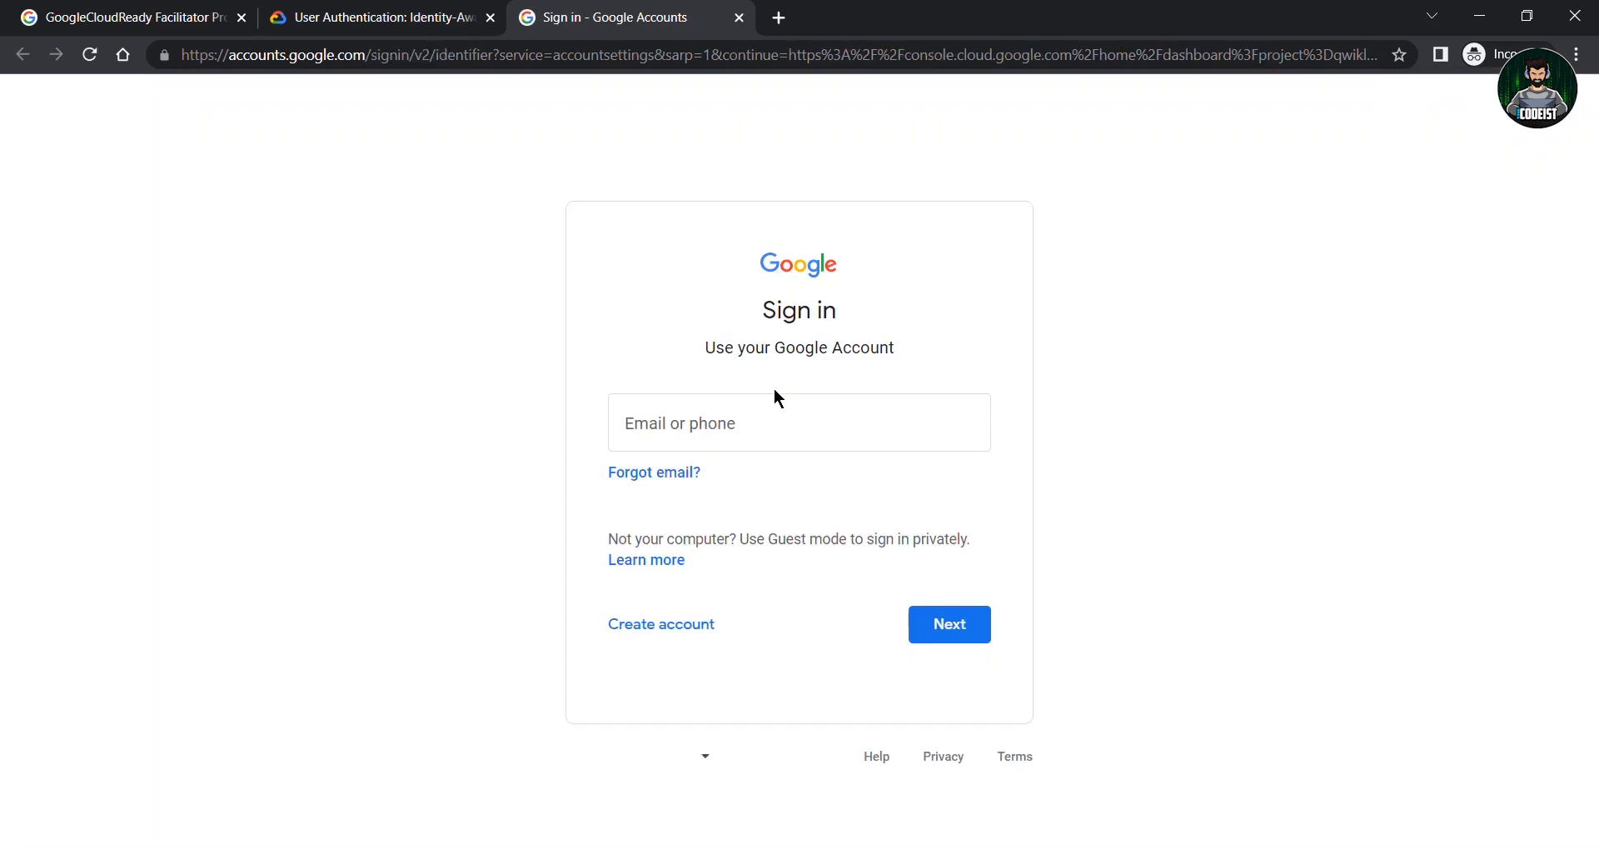
{"action": "left_click", "coordinate": [776, 406]}
{"action": "key", "text": "ctrl+v"}
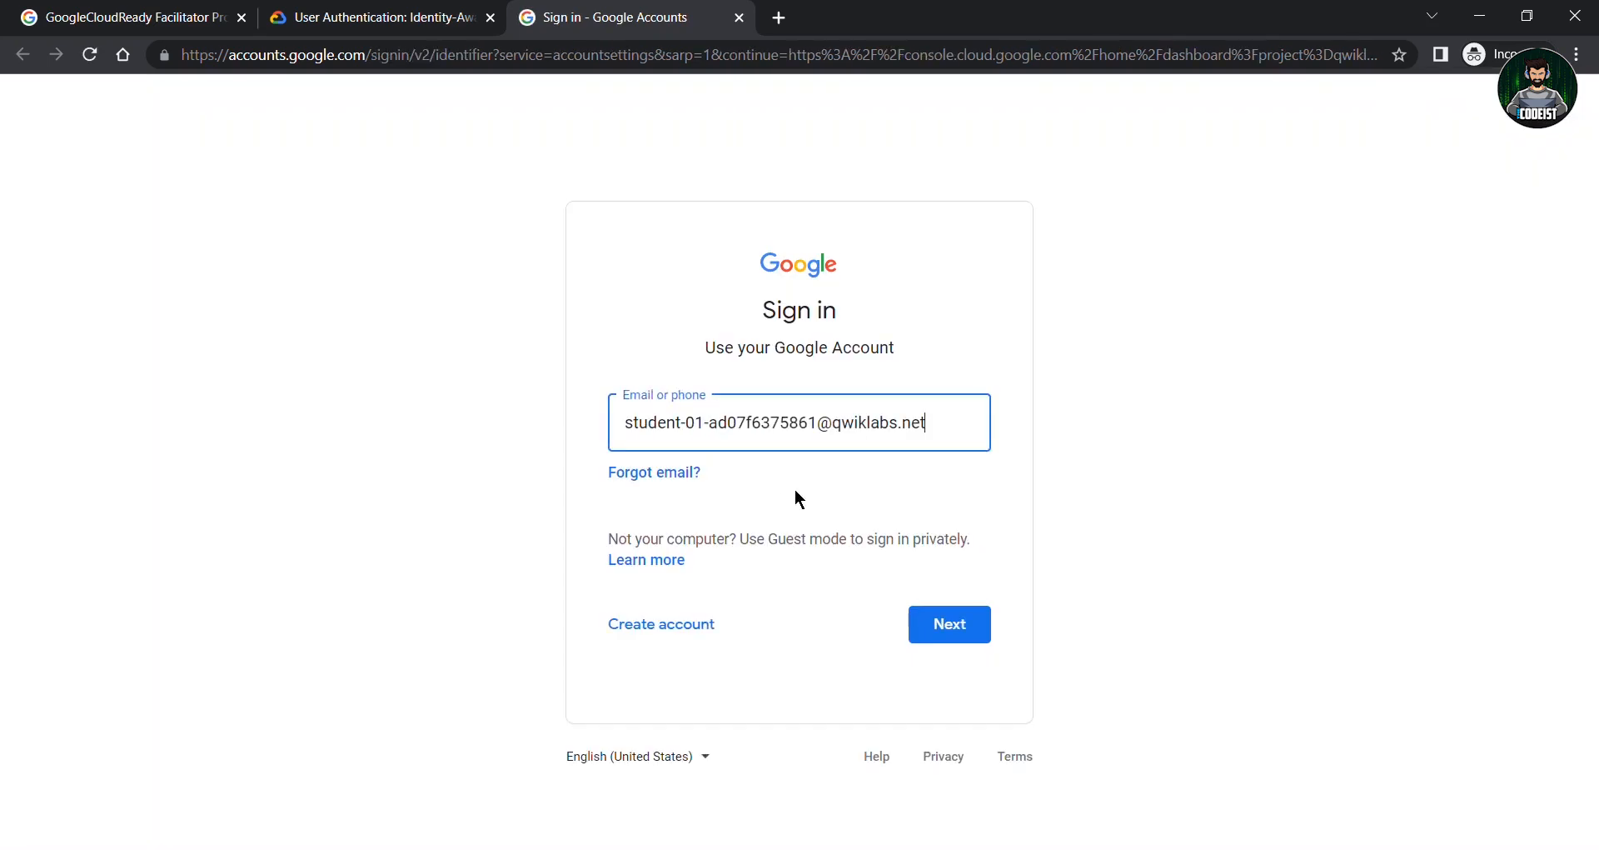
{"action": "key", "text": "Return"}
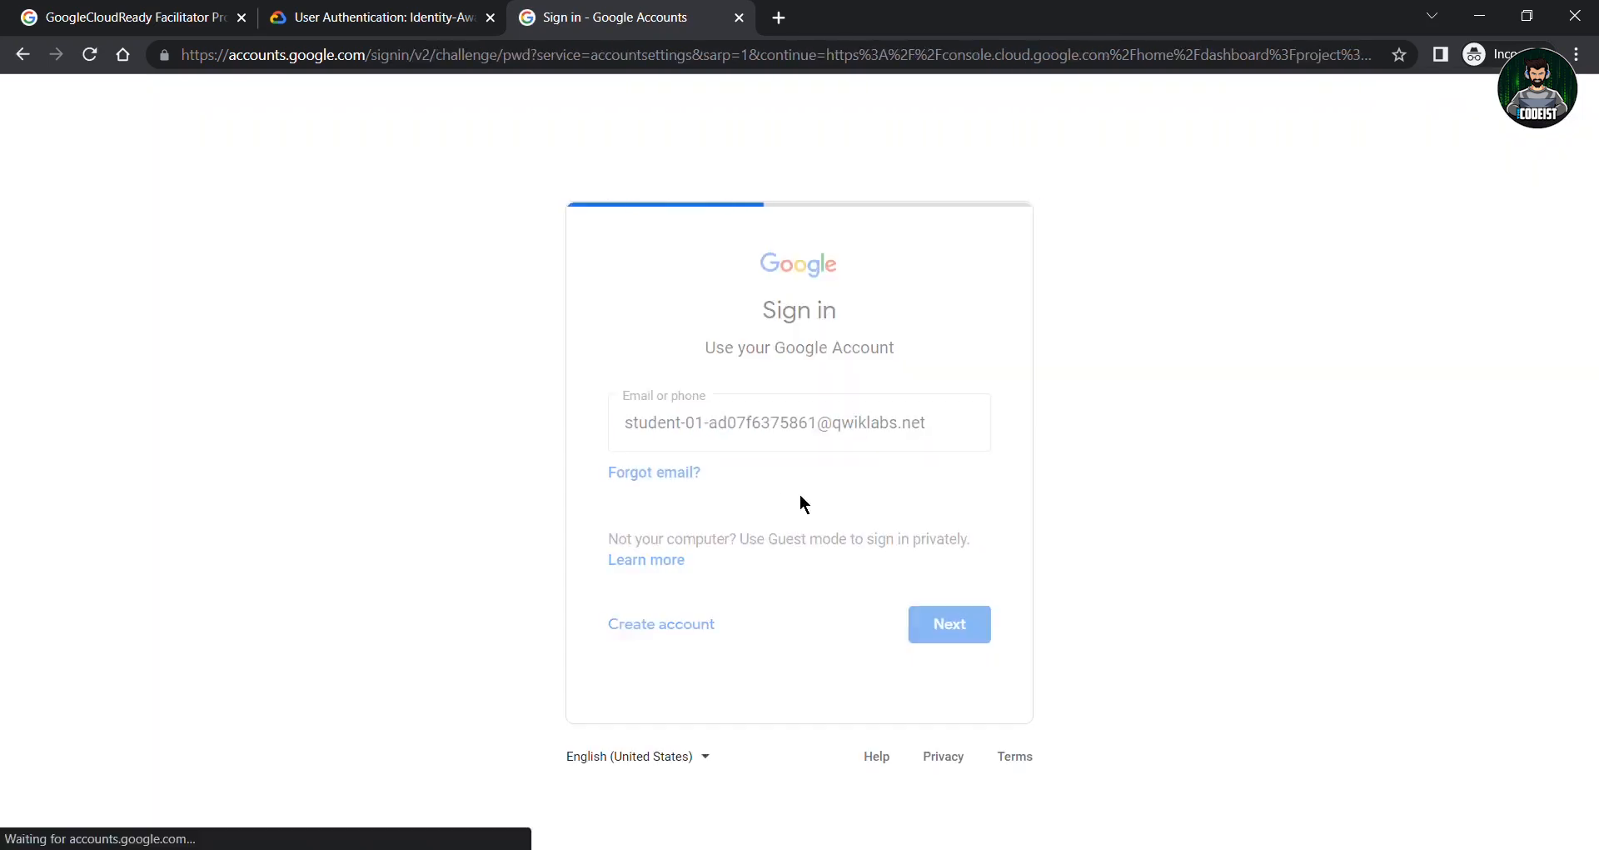
{"action": "key", "text": "ctrl+v"}
{"action": "key", "text": "Return"}
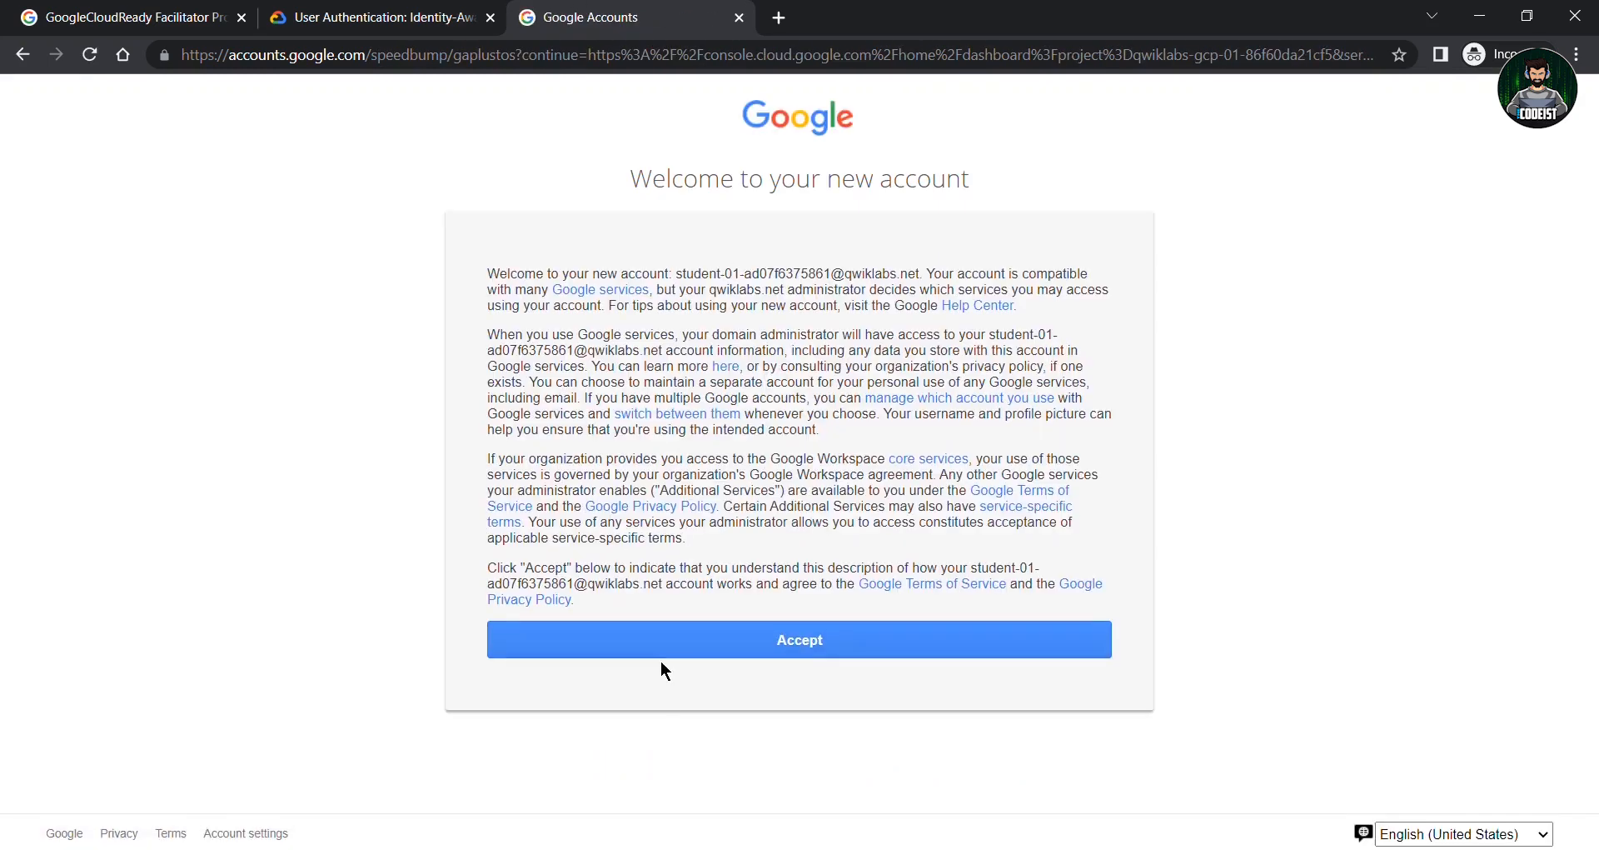
Accept the new account terms, agree to the Google Cloud Platform Terms of Service, and dismiss the support tools tip
{"action": "left_click", "coordinate": [644, 633]}
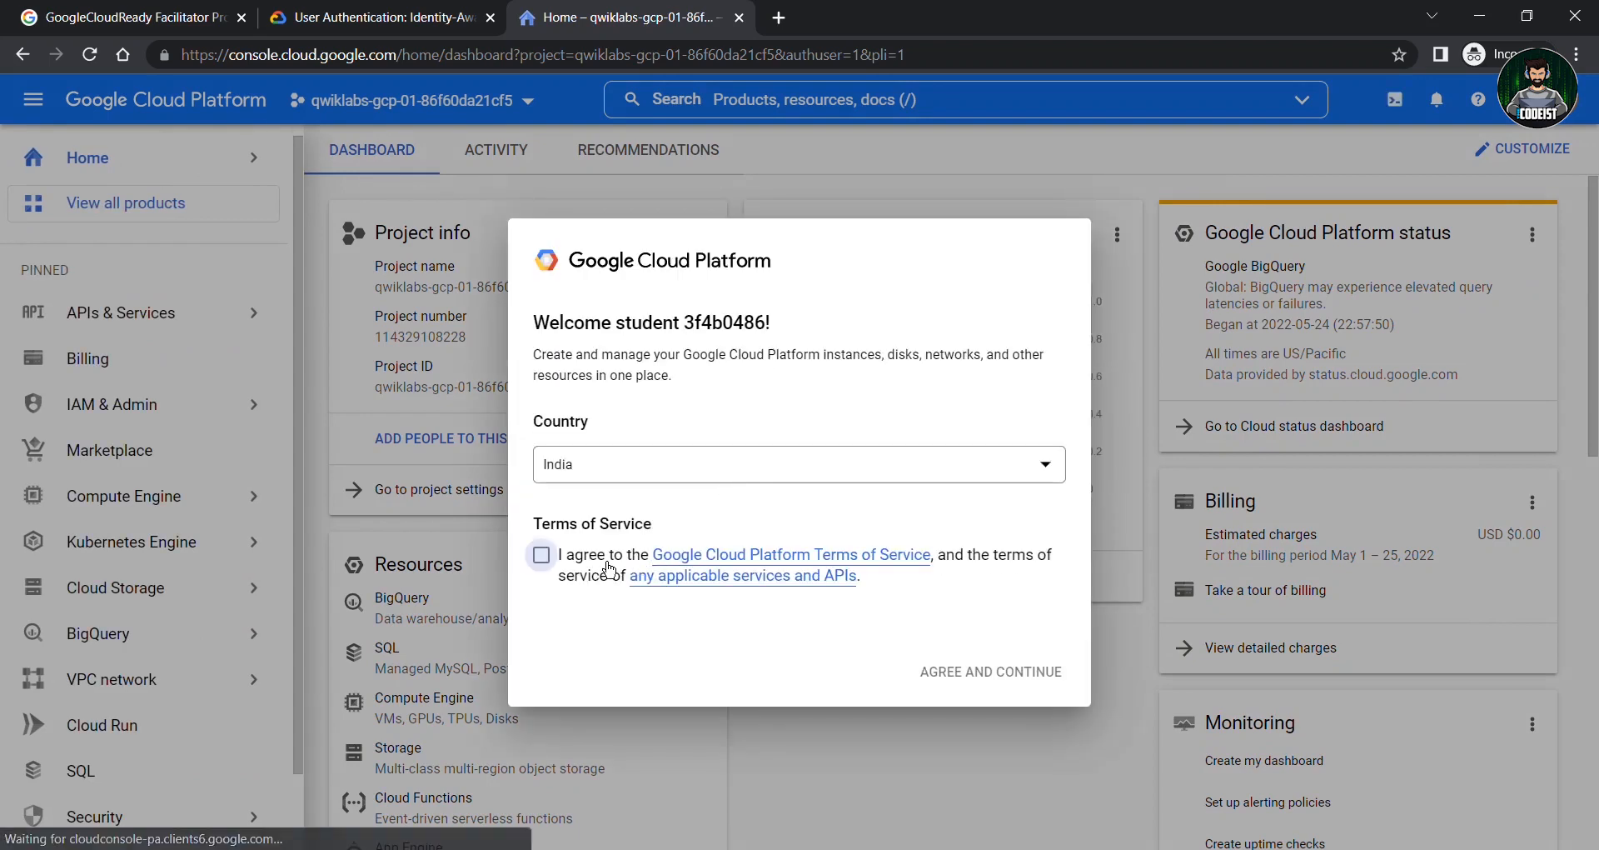
{"action": "left_click", "coordinate": [541, 555]}
{"action": "left_click", "coordinate": [981, 681]}
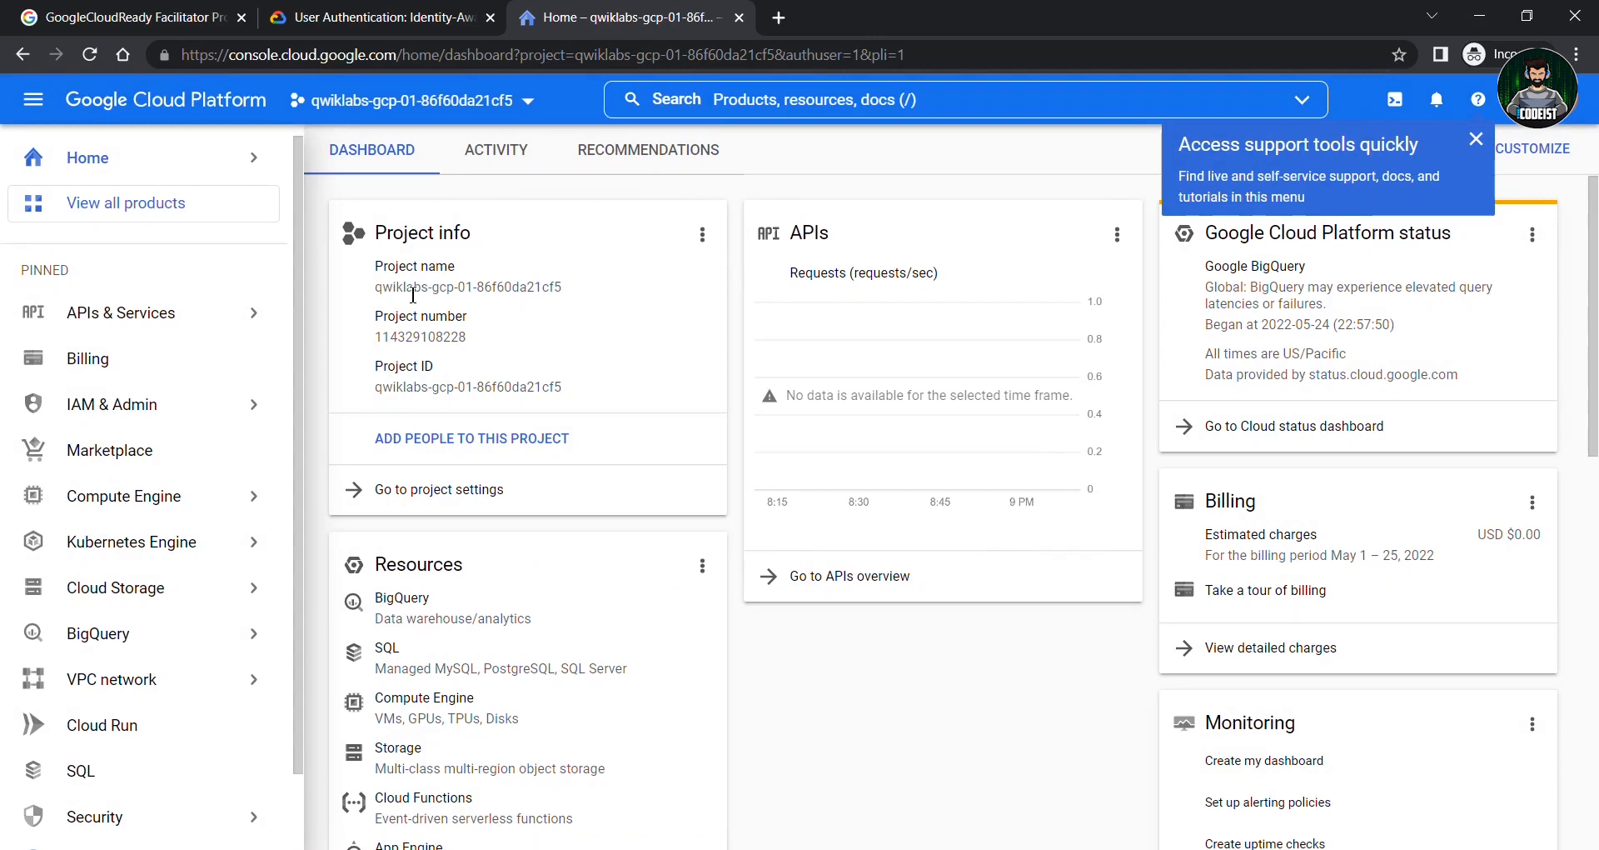
{"action": "left_click", "coordinate": [1475, 139]}
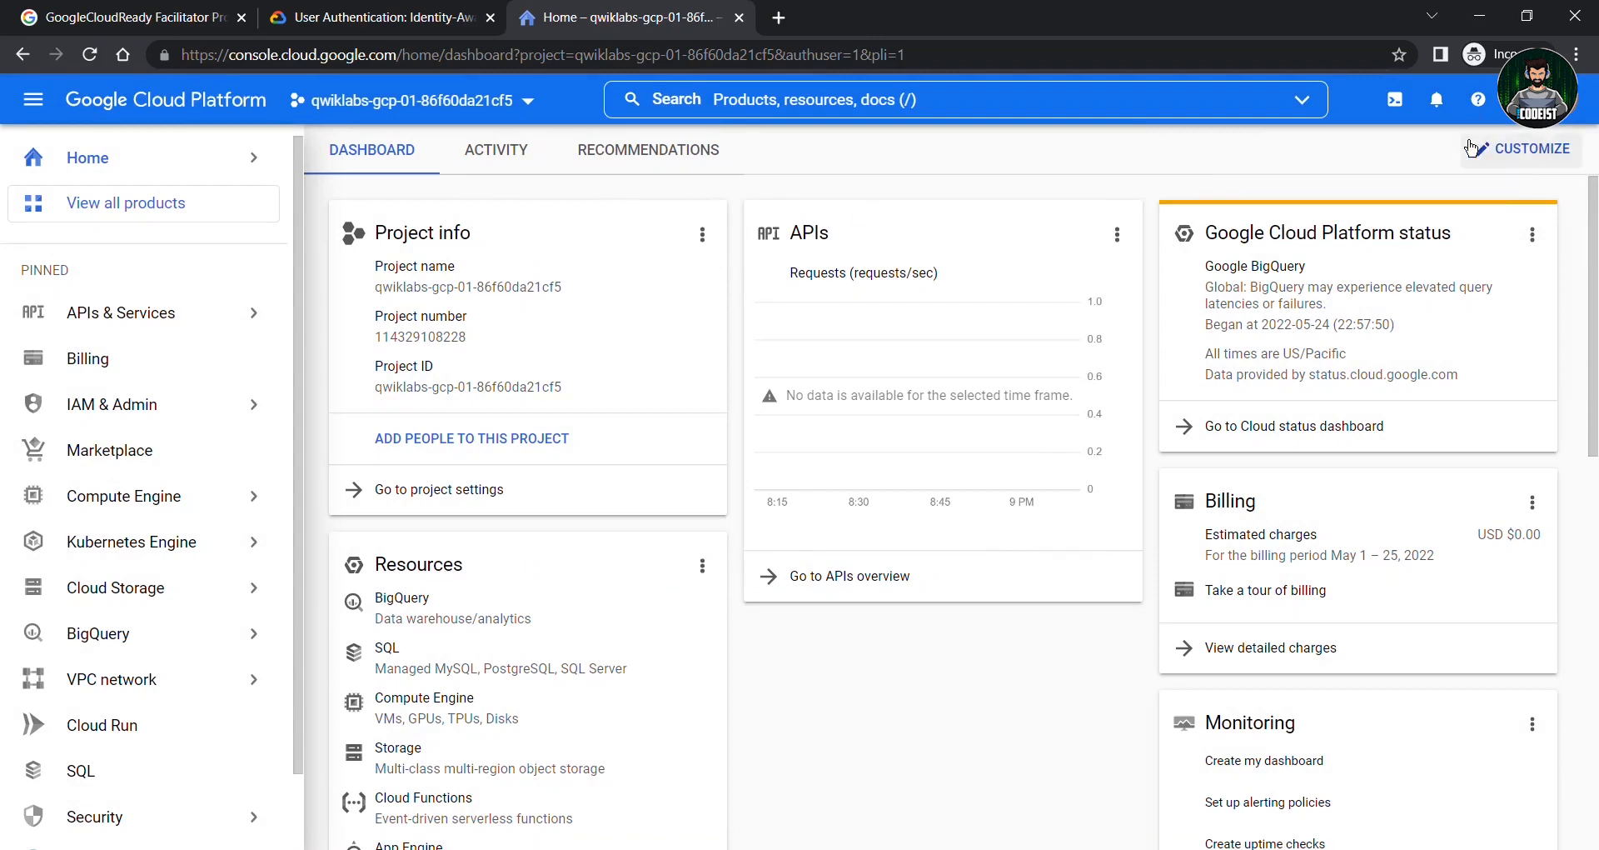
Review the lab instructions from the introduction through Activate Cloud Shell to the gcloud account and project listing commands
{"action": "left_click", "coordinate": [437, 15]}
{"action": "scroll", "coordinate": [475, 465], "scroll_direction": "down", "scroll_amount": 12}
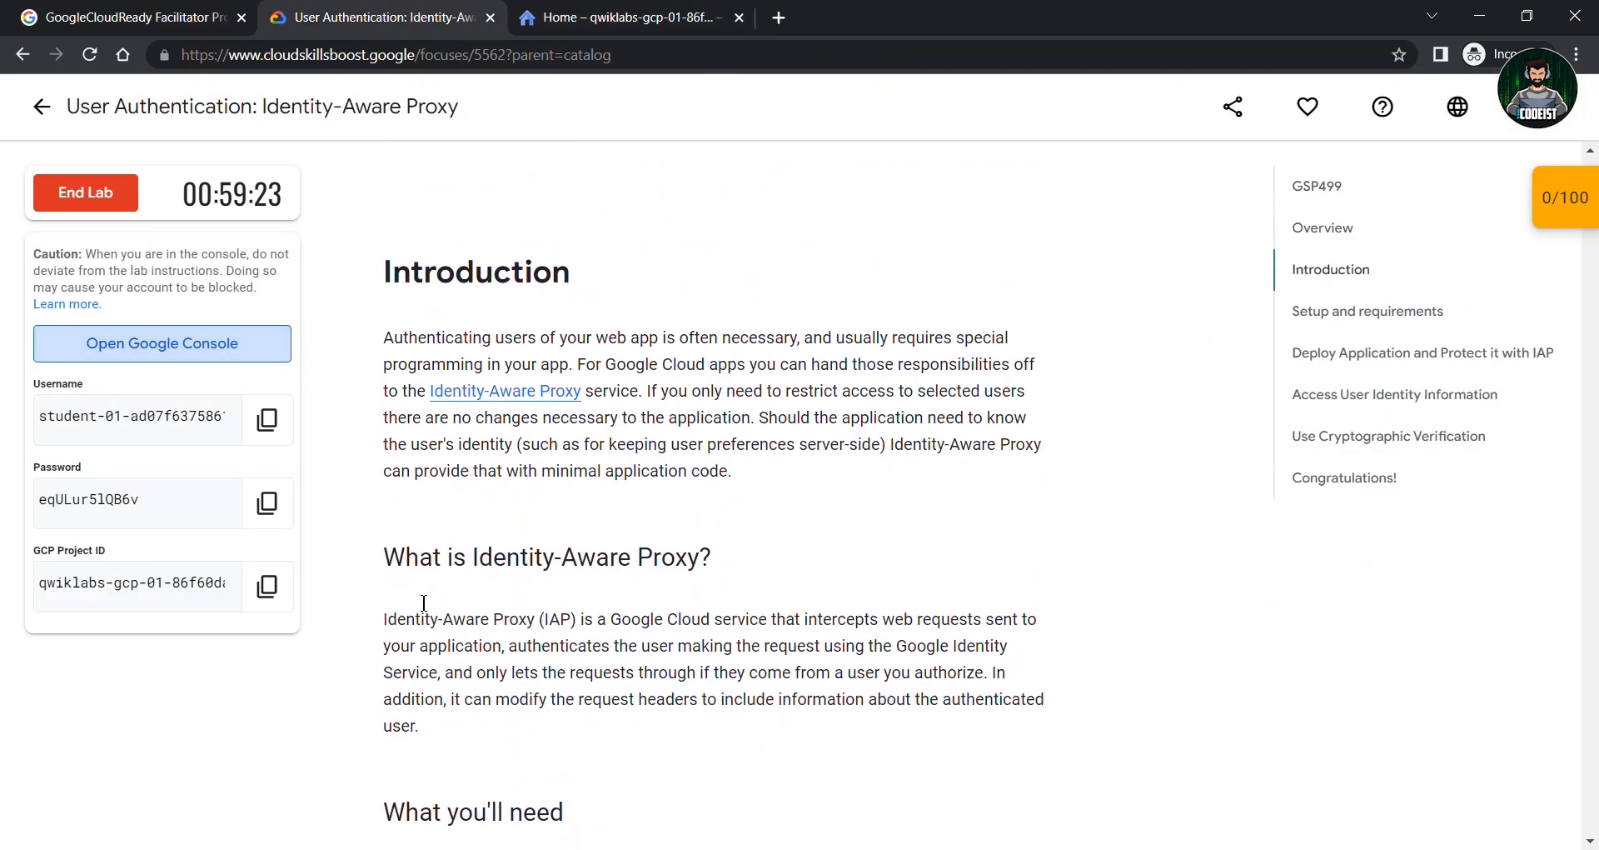
{"action": "scroll", "coordinate": [368, 646], "scroll_direction": "down", "scroll_amount": 20}
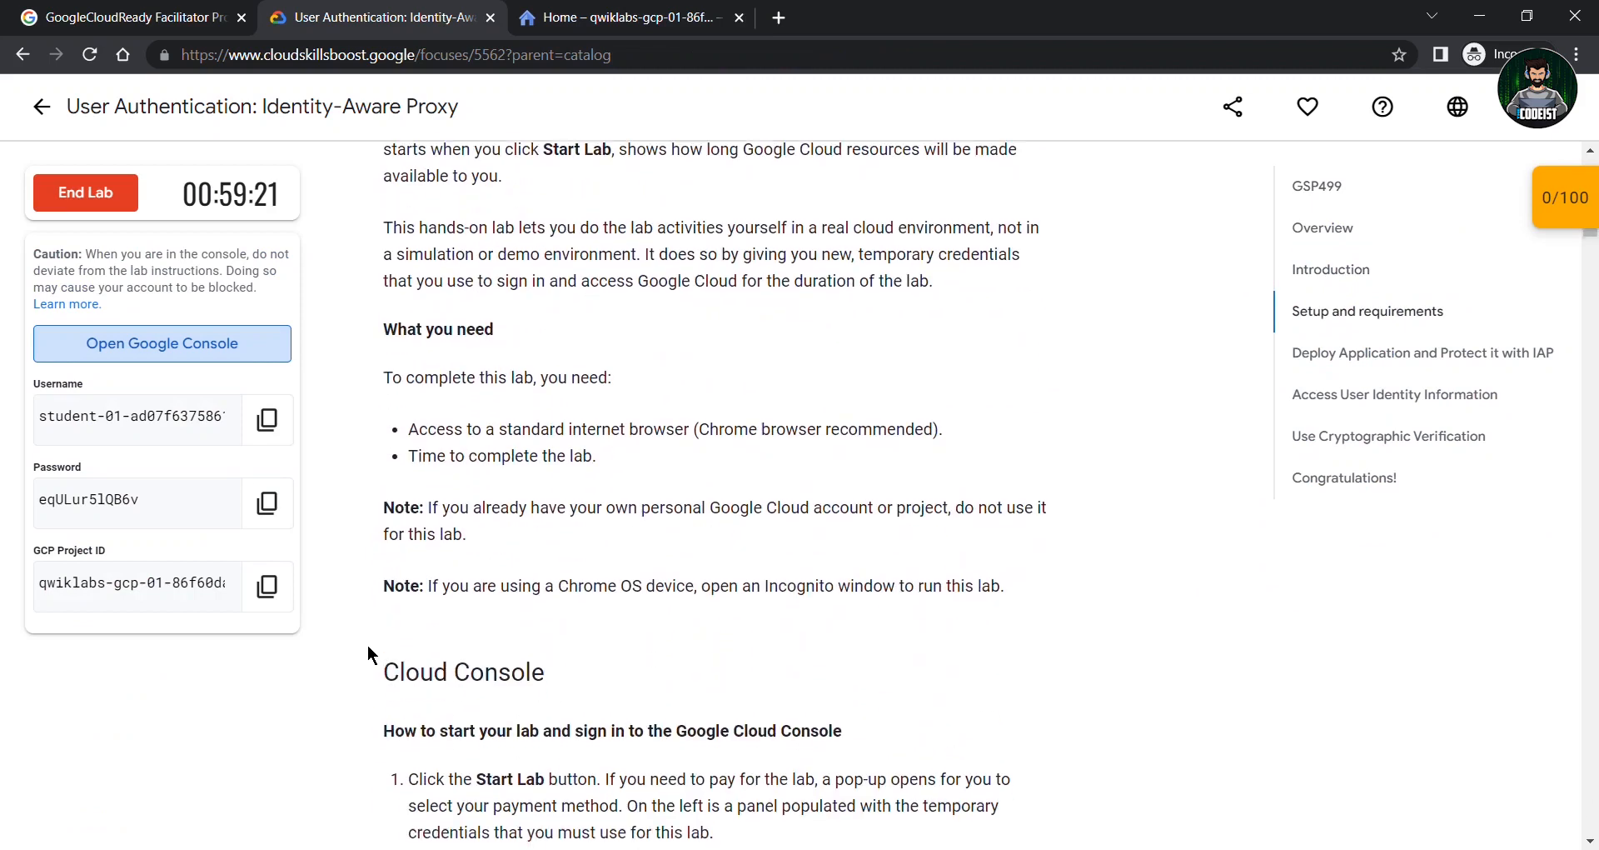
{"action": "scroll", "coordinate": [367, 646], "scroll_direction": "down", "scroll_amount": 20}
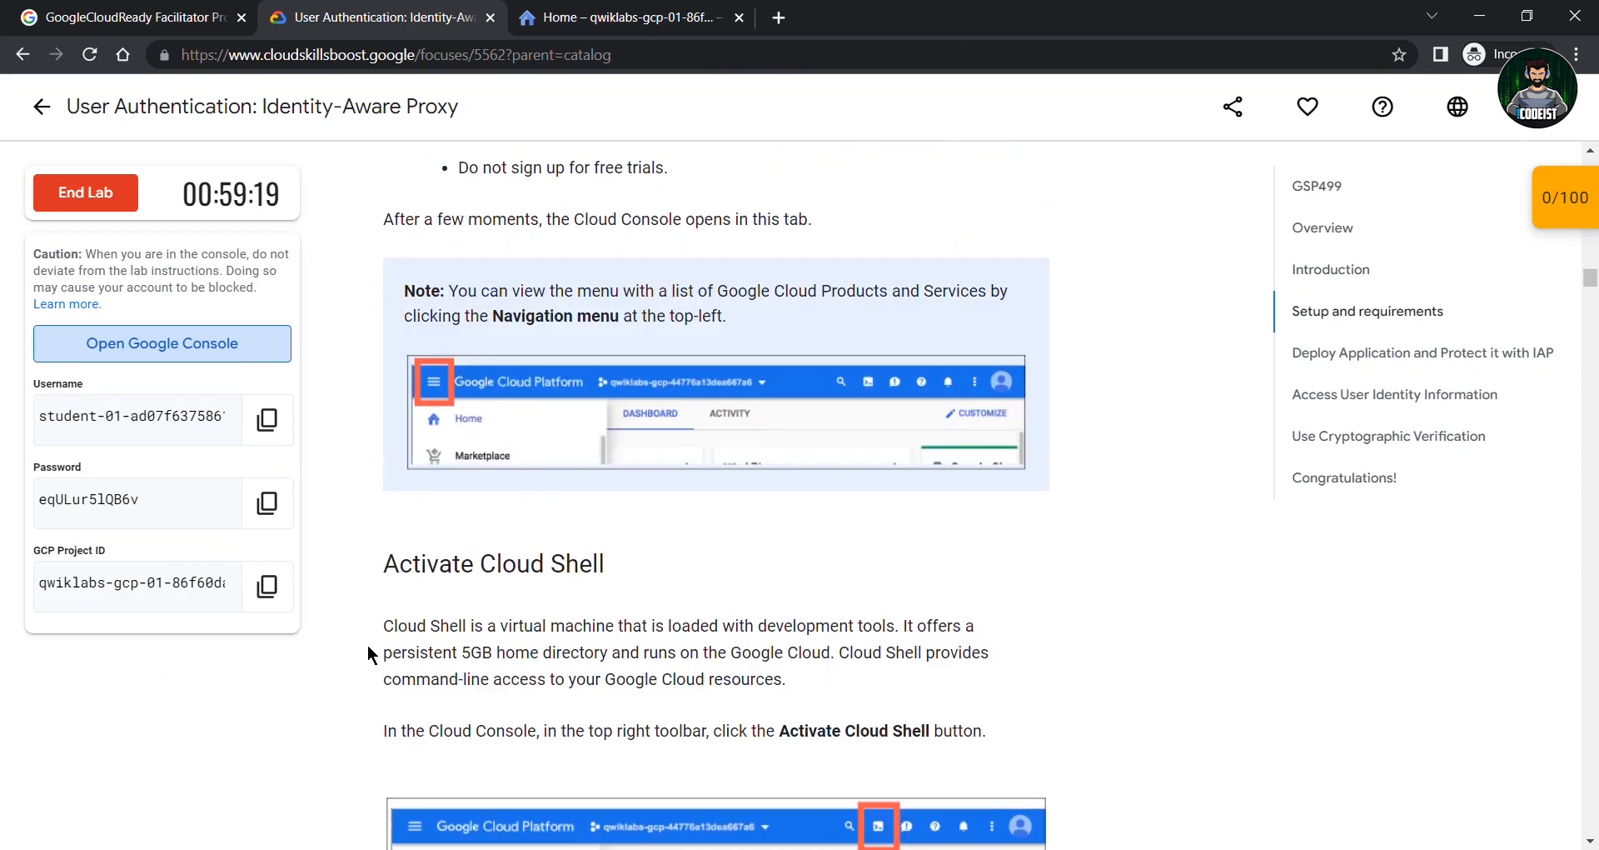
{"action": "scroll", "coordinate": [367, 643], "scroll_direction": "down", "scroll_amount": 2}
{"action": "left_click_drag", "start_coordinate": [380, 209], "coordinate": [547, 215]}
{"action": "scroll", "coordinate": [382, 558], "scroll_direction": "down", "scroll_amount": 12}
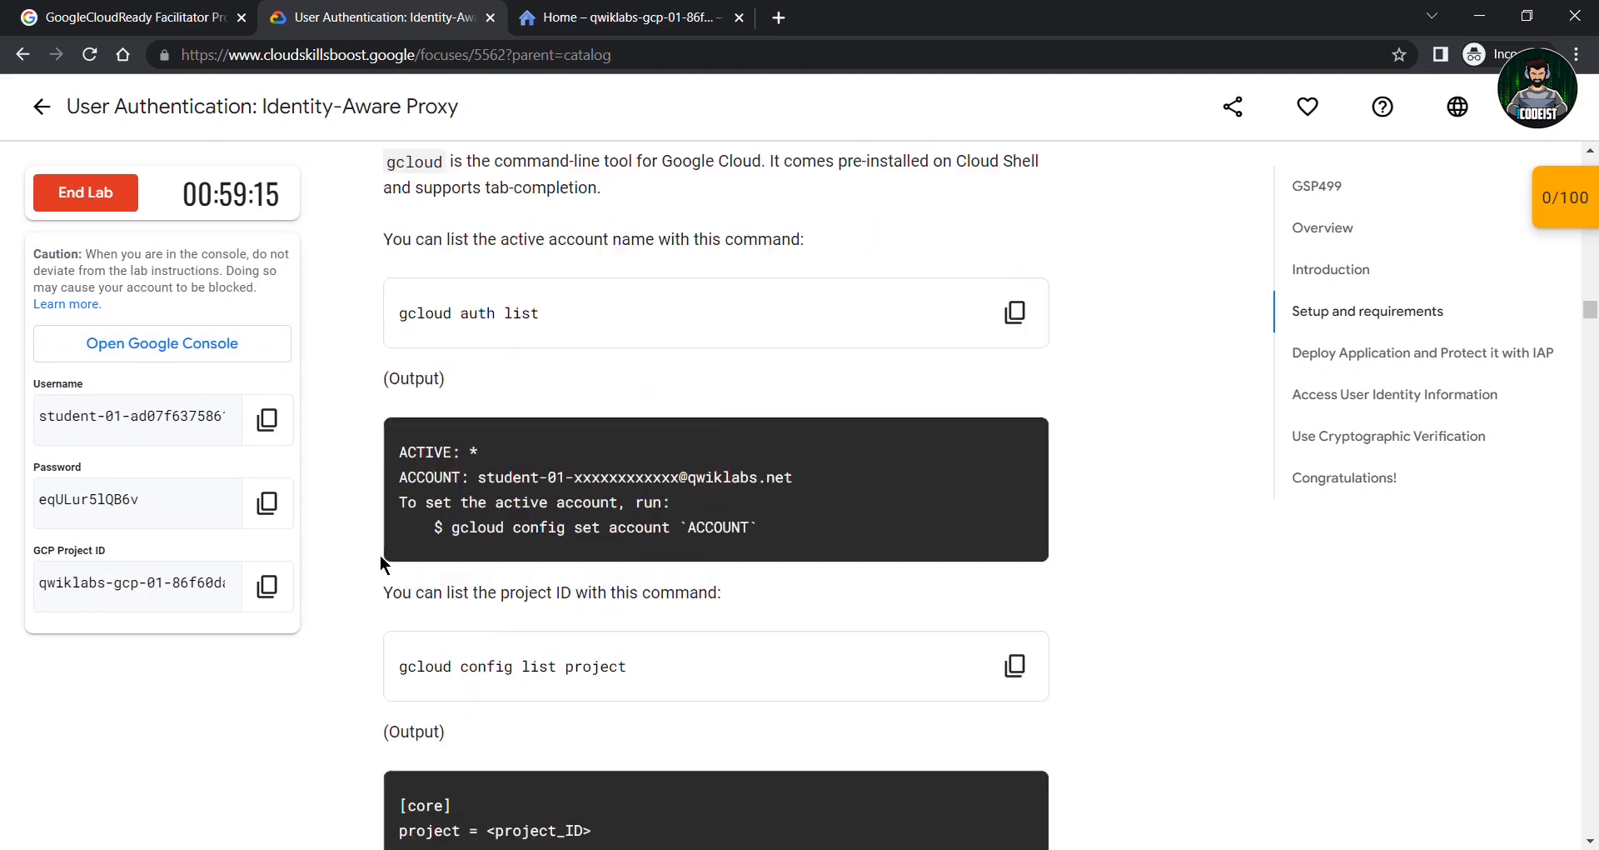
Activate Cloud Shell in the Cloud Console with an enlarged terminal area, and dismiss its introduction and session tip
{"action": "left_click", "coordinate": [658, 10]}
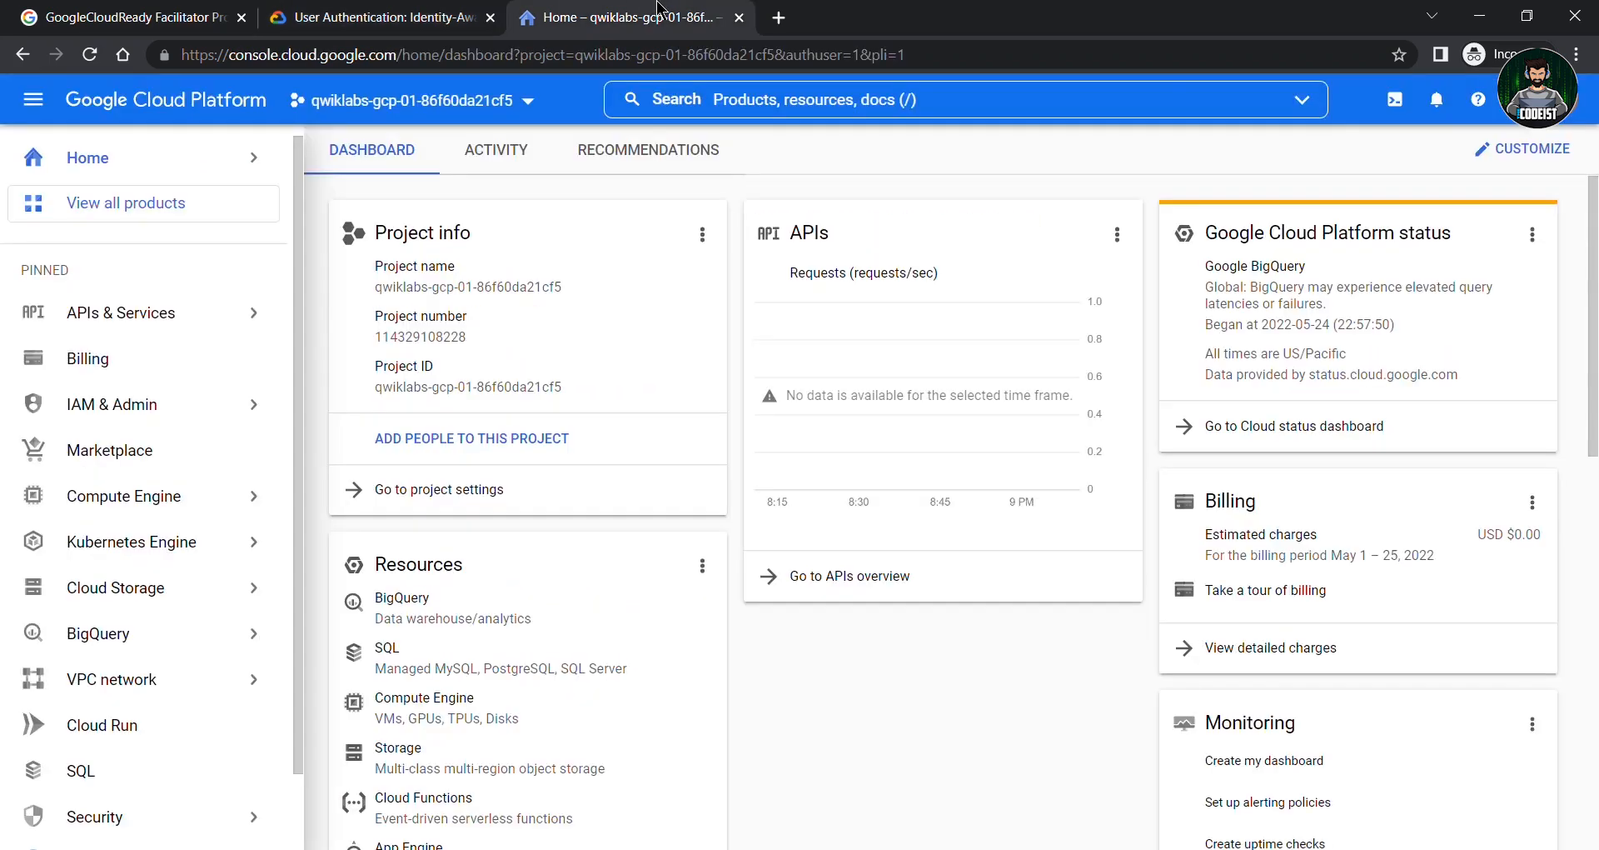
{"action": "left_click", "coordinate": [1391, 99]}
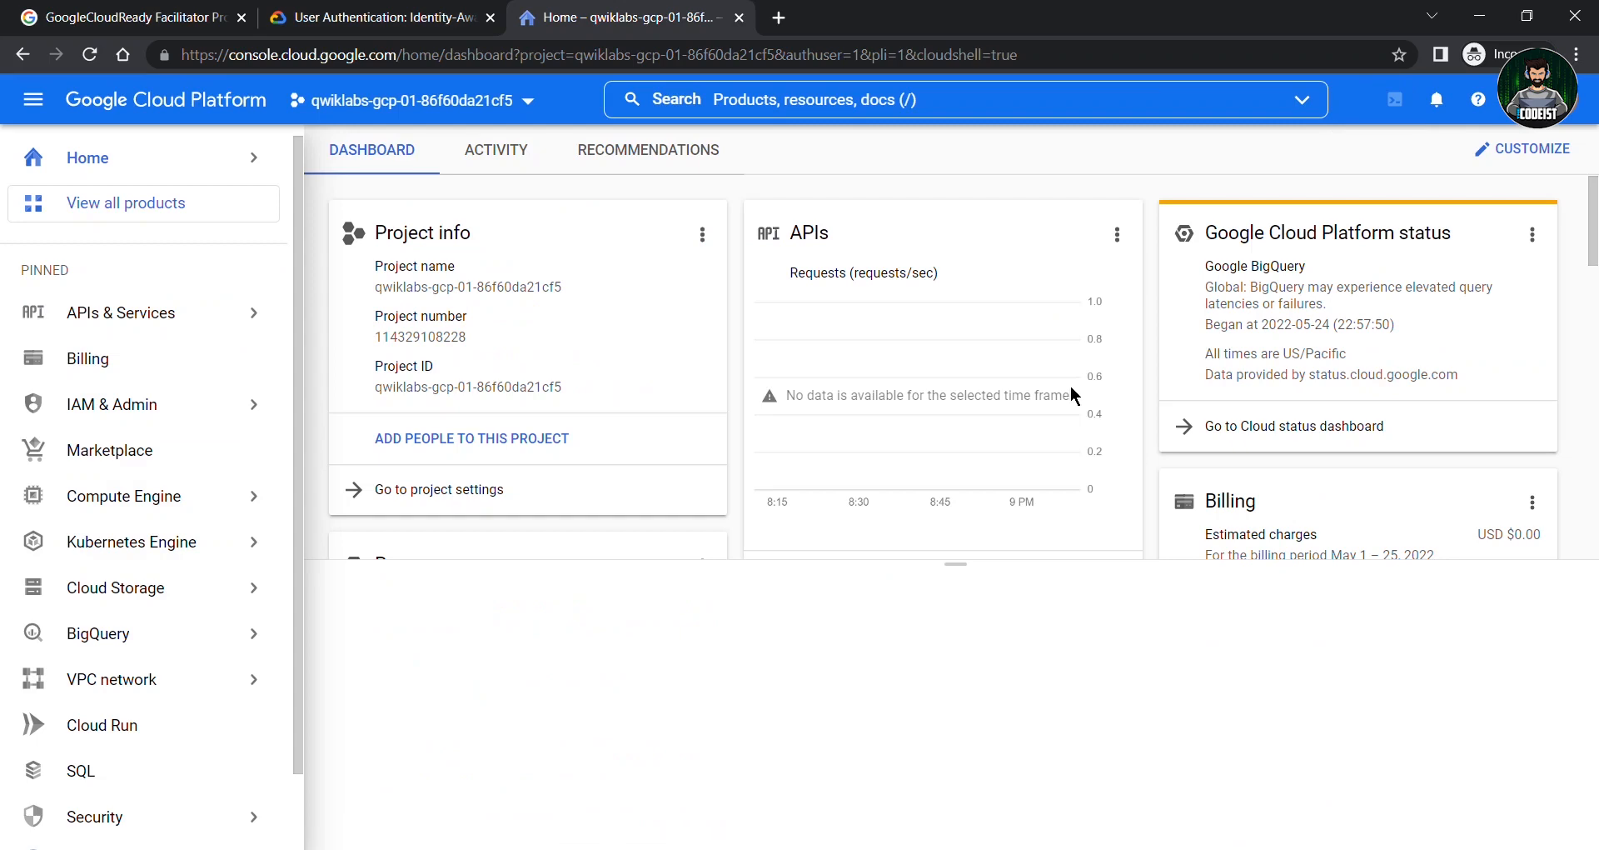
{"action": "left_click_drag", "start_coordinate": [954, 564], "coordinate": [886, 473]}
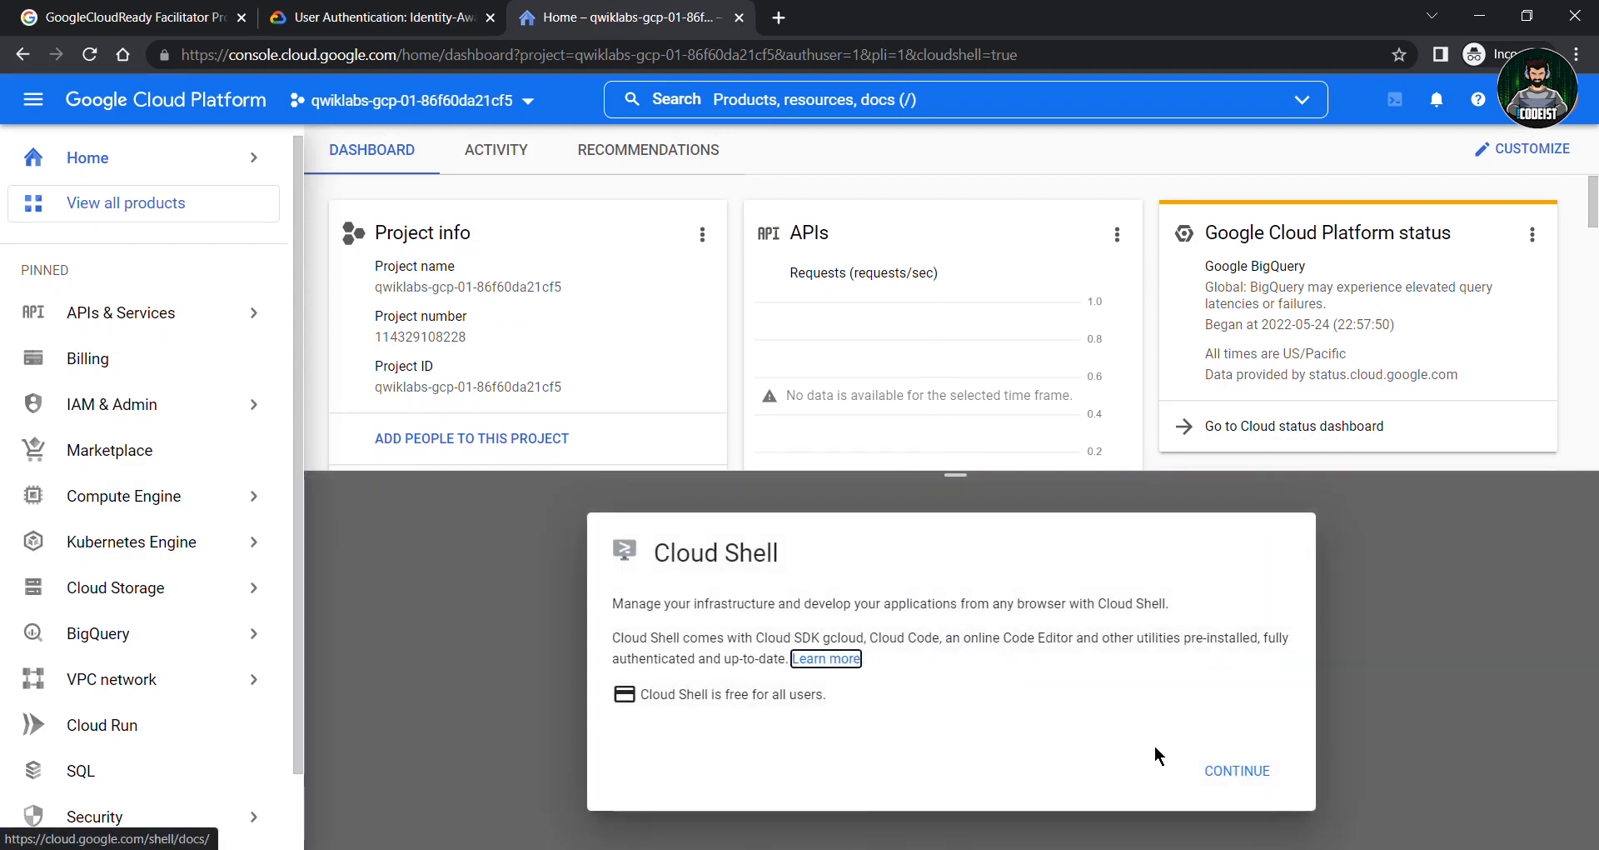
{"action": "left_click", "coordinate": [1239, 776]}
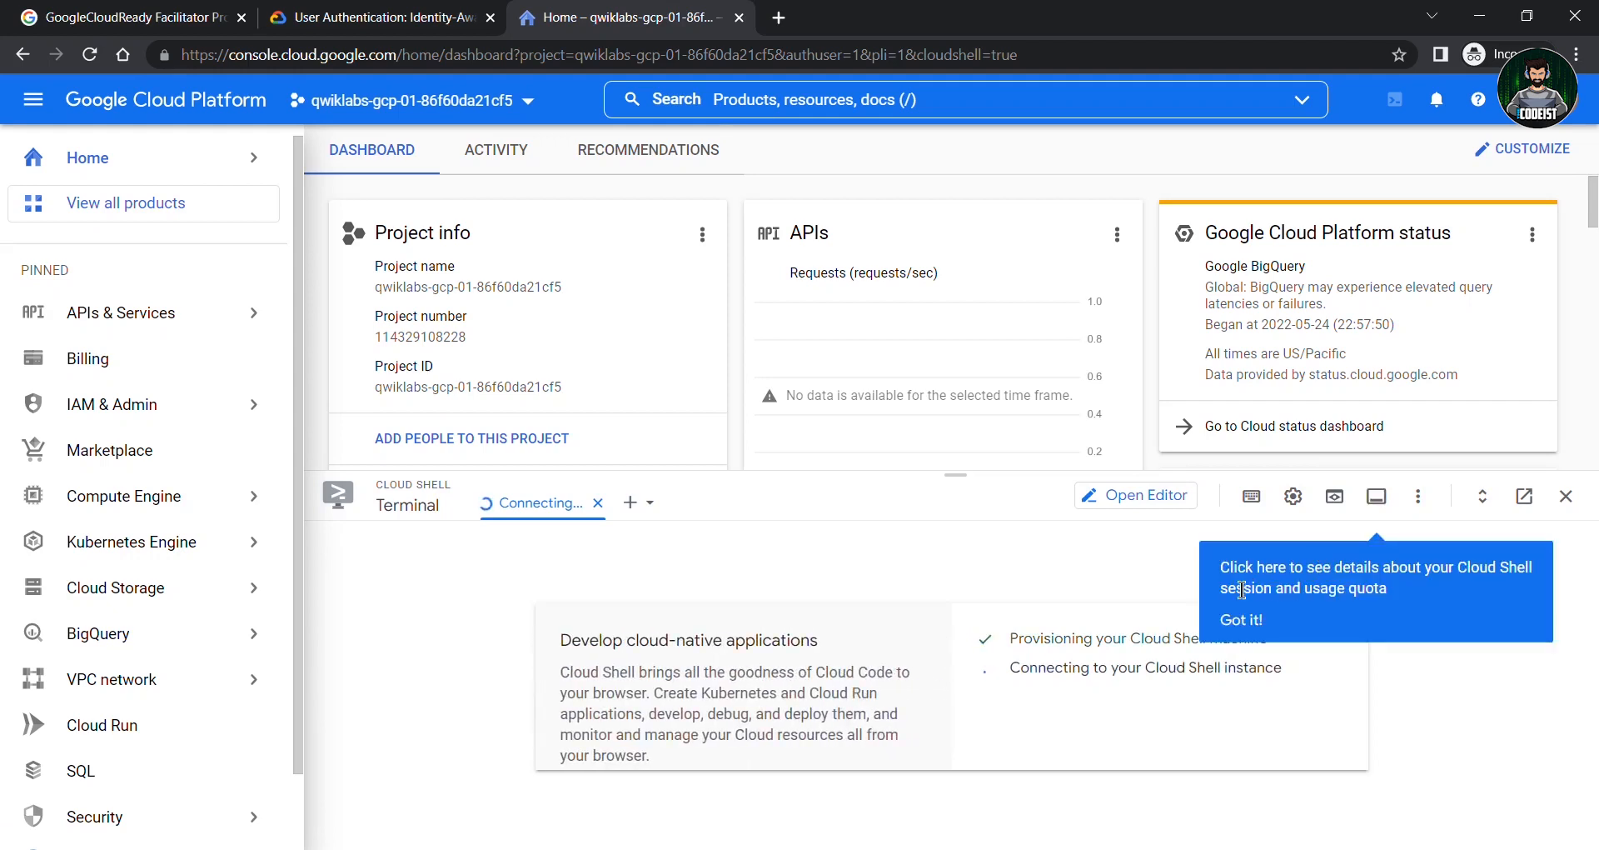
{"action": "left_click", "coordinate": [1232, 622]}
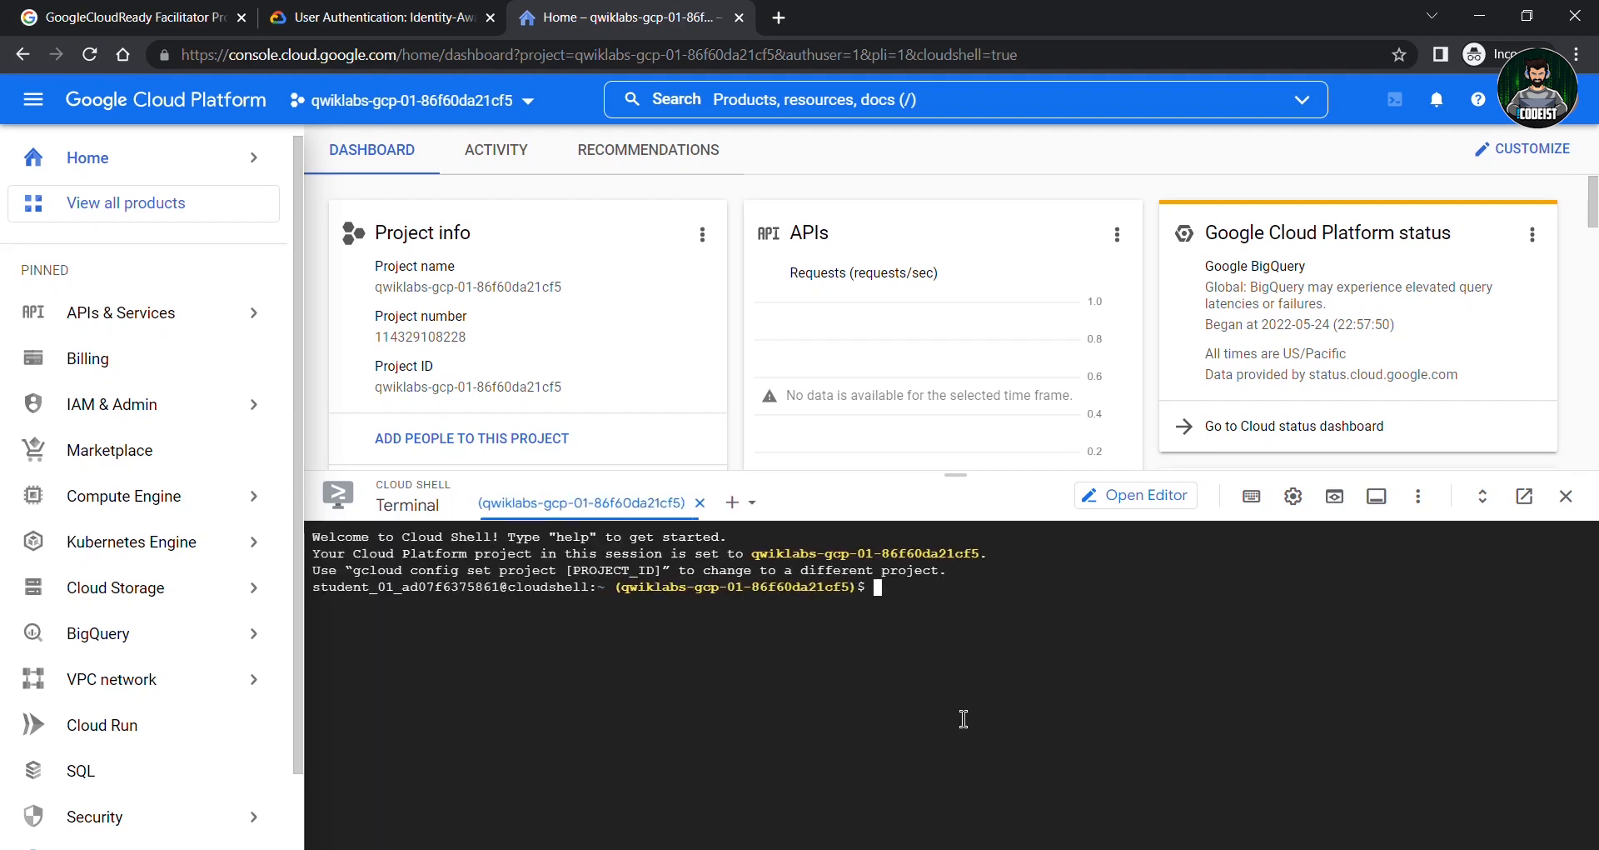
Run gcloud auth list in Cloud Shell, authorizing the credential request, and run gcloud config list project
{"action": "type", "text": "gcloud auth list"}
{"action": "key", "text": "Return"}
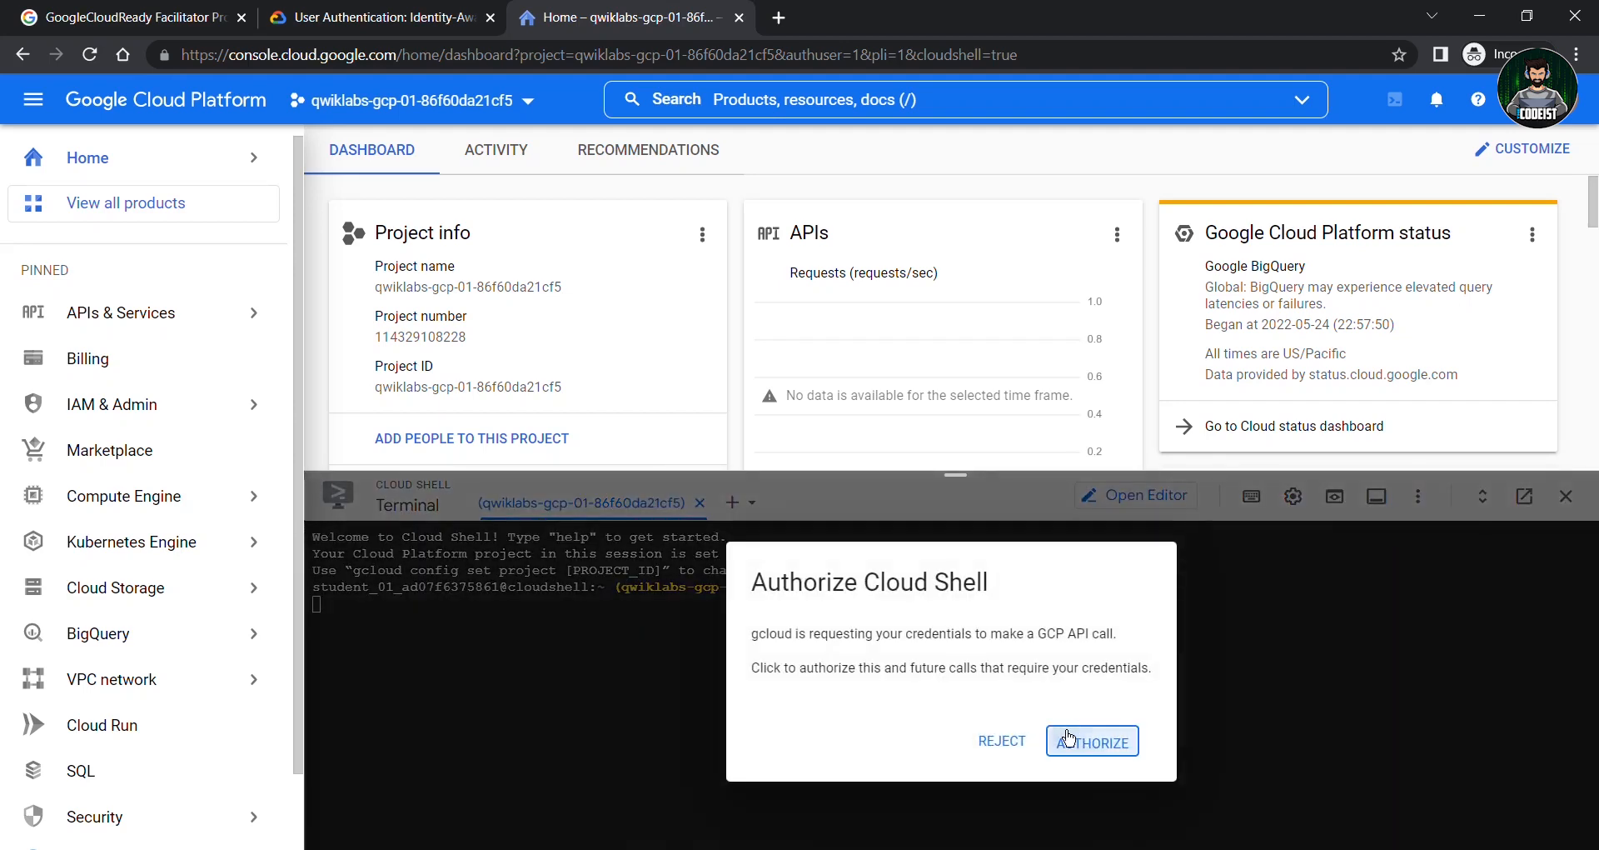
{"action": "left_click", "coordinate": [1069, 738]}
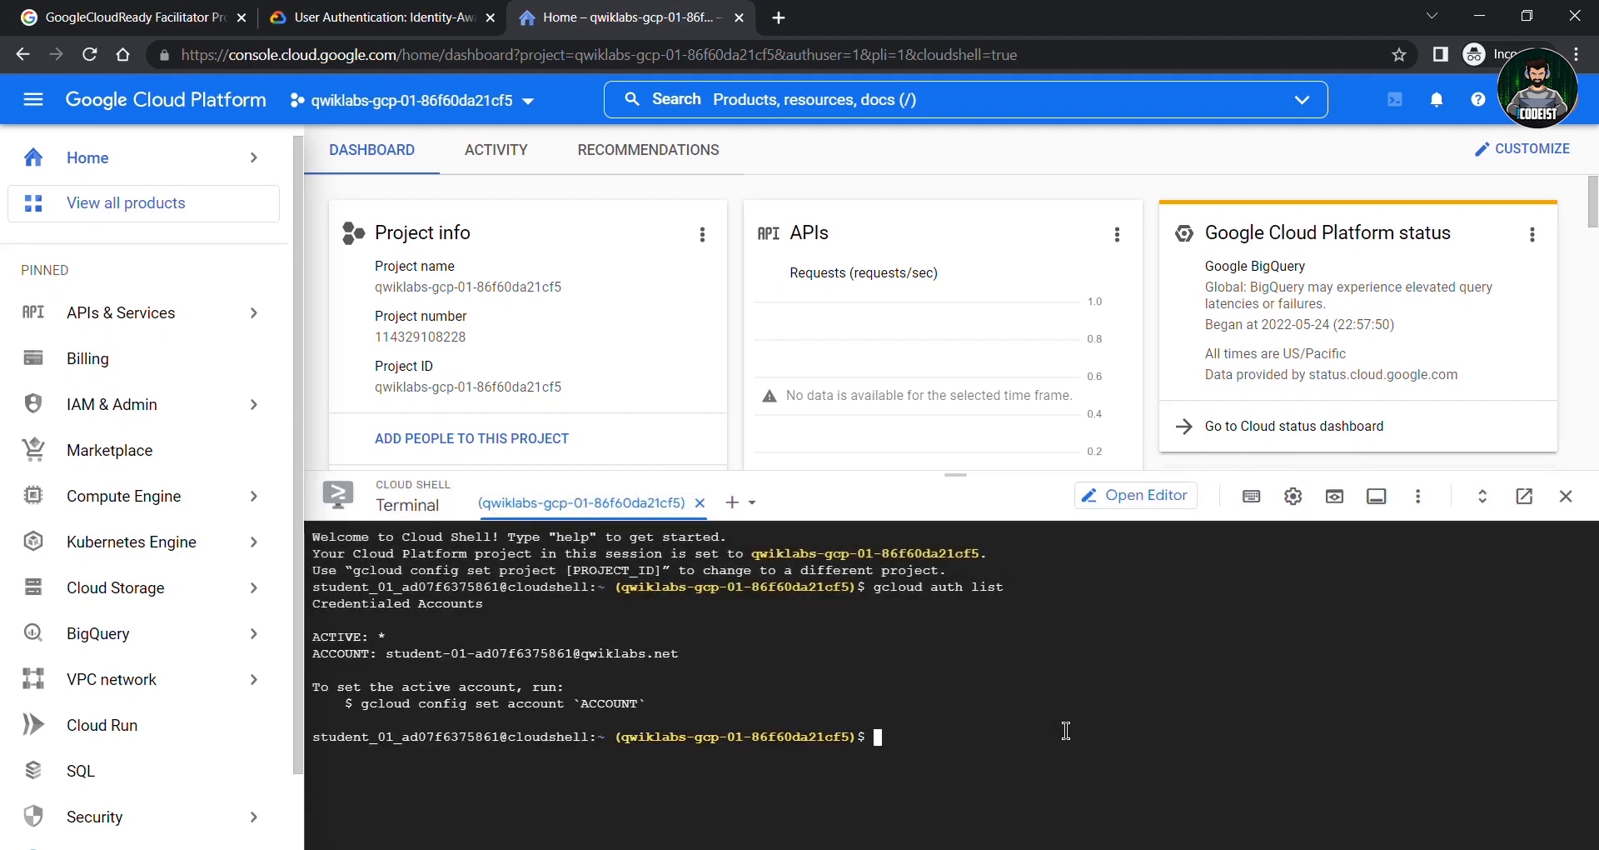
{"action": "type", "text": "cloud config list project"}
{"action": "key", "text": "Return"}
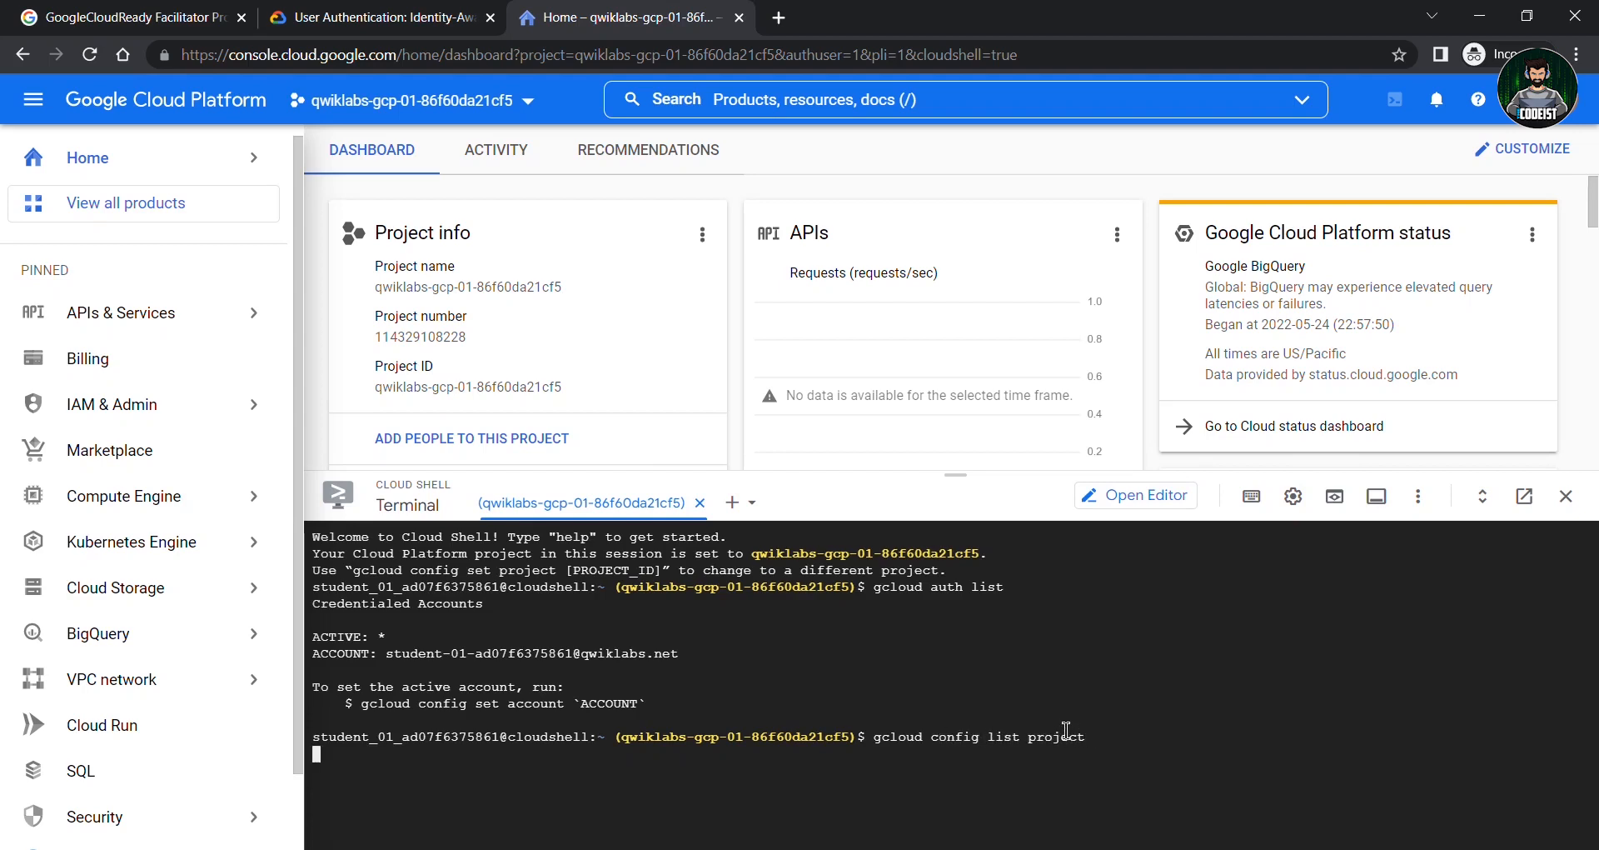
Copy the gsutil command from the lab's Download the Code section and run it in Cloud Shell to download user-authentication-with-iap.zip
{"action": "left_click", "coordinate": [375, 17]}
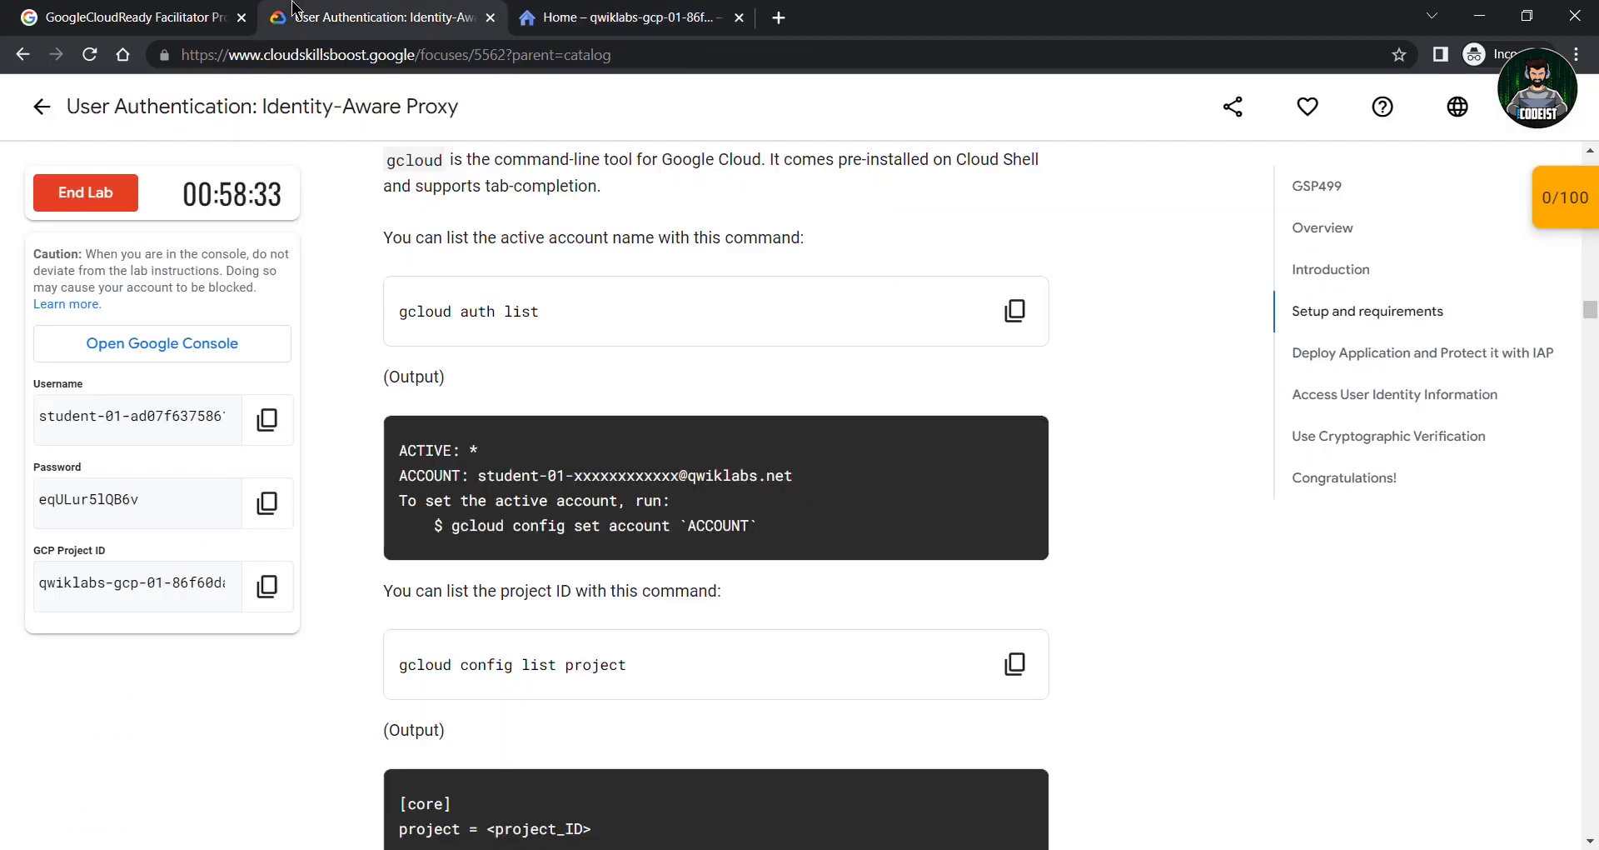
{"action": "scroll", "coordinate": [364, 510], "scroll_direction": "down", "scroll_amount": 1}
{"action": "scroll", "coordinate": [363, 510], "scroll_direction": "down", "scroll_amount": 8}
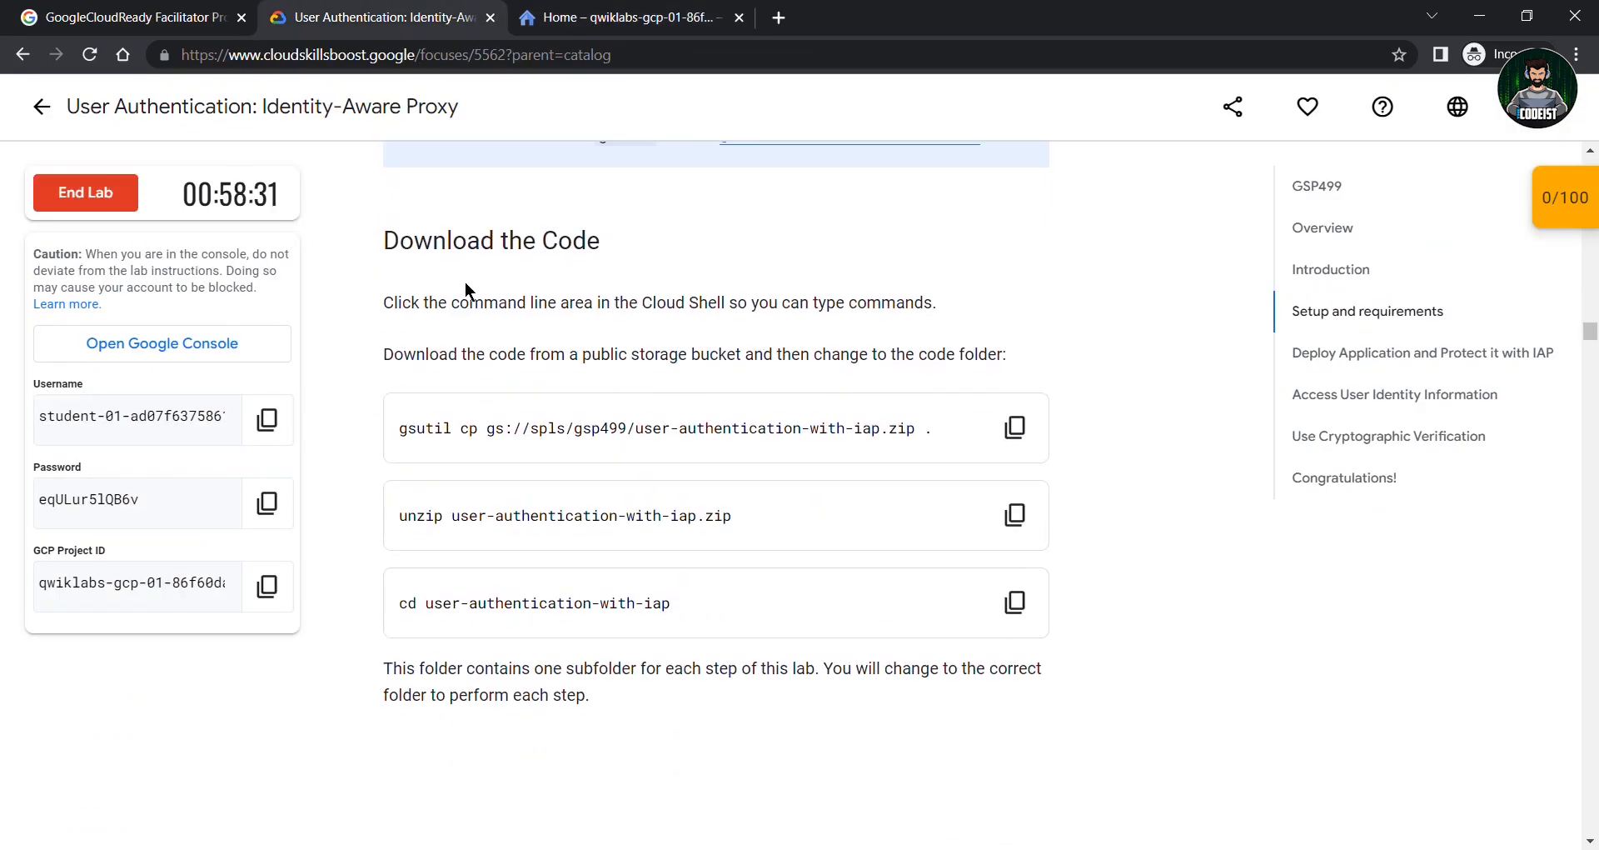
{"action": "left_click_drag", "start_coordinate": [389, 240], "coordinate": [600, 241]}
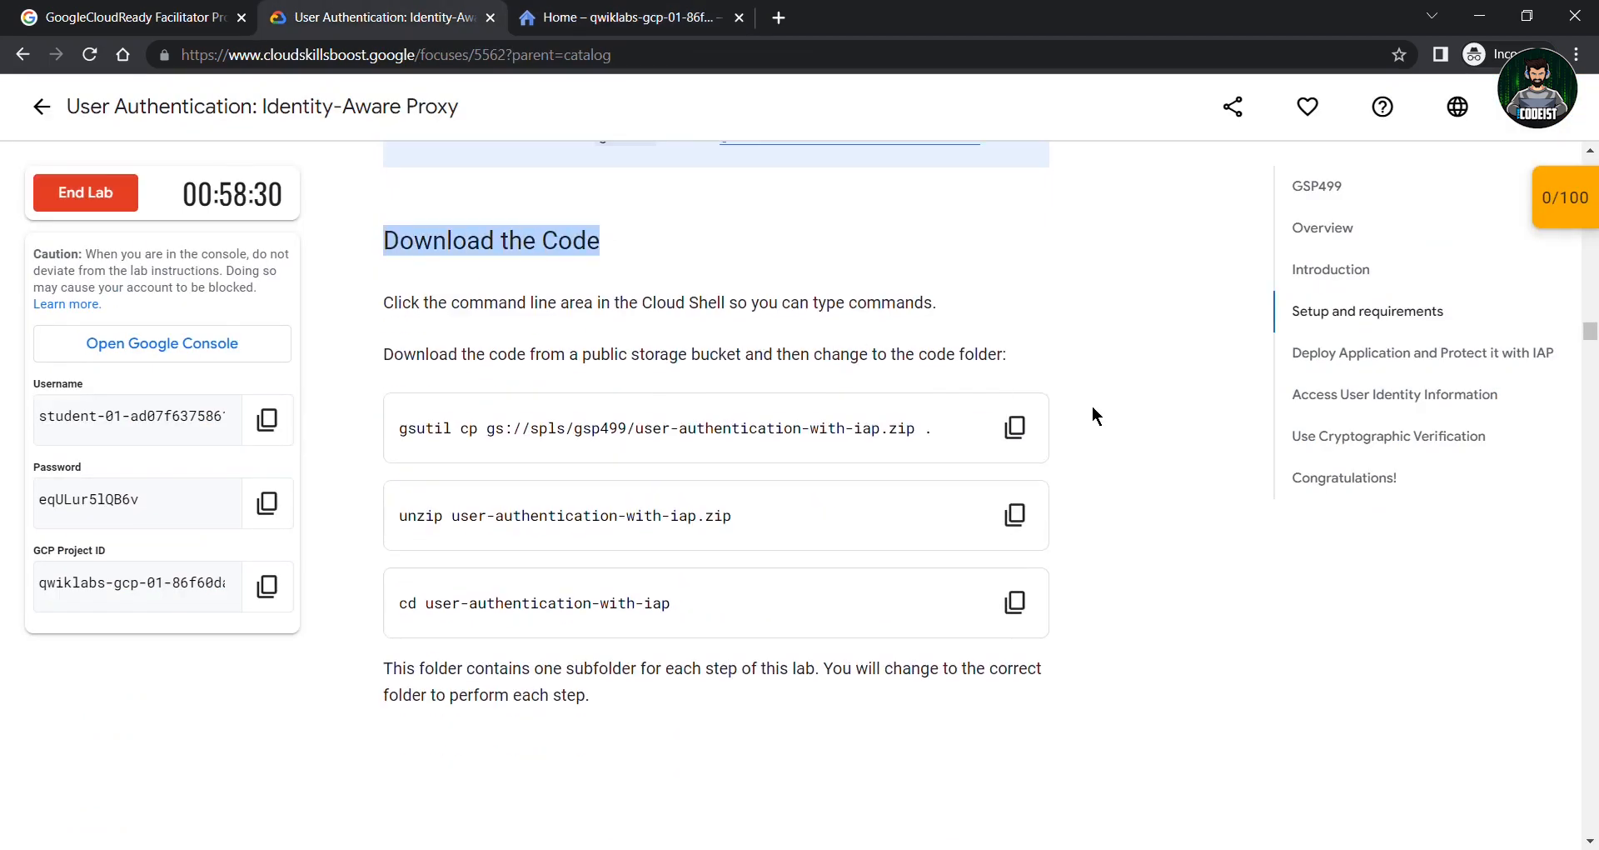
{"action": "left_click", "coordinate": [1014, 427]}
{"action": "key", "text": "ctrl+Tab"}
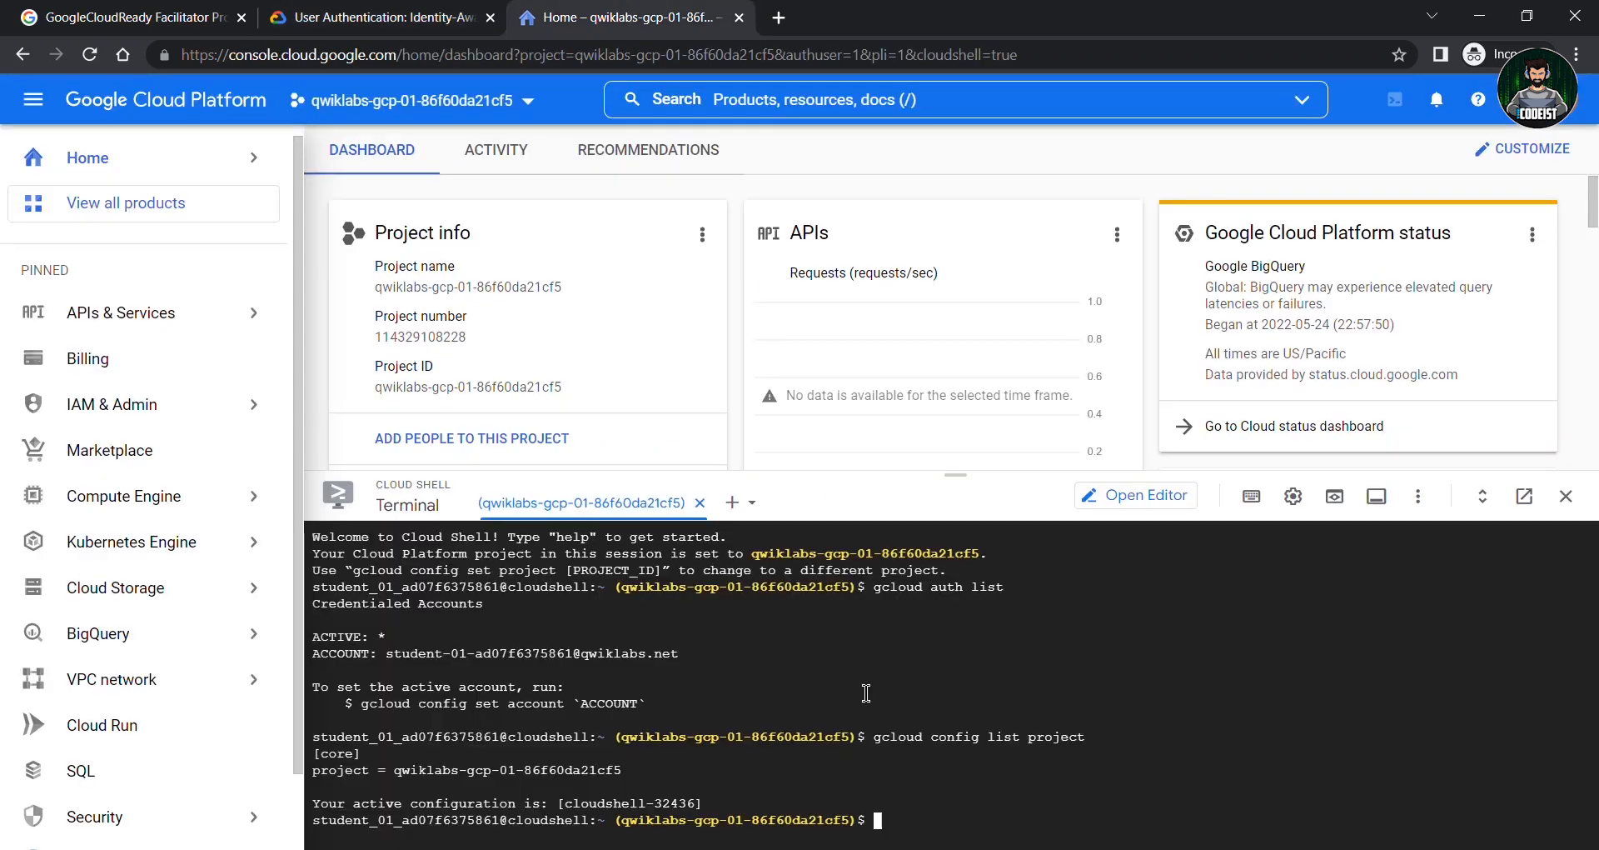
{"action": "key", "text": "ctrl+v"}
{"action": "key", "text": "Return"}
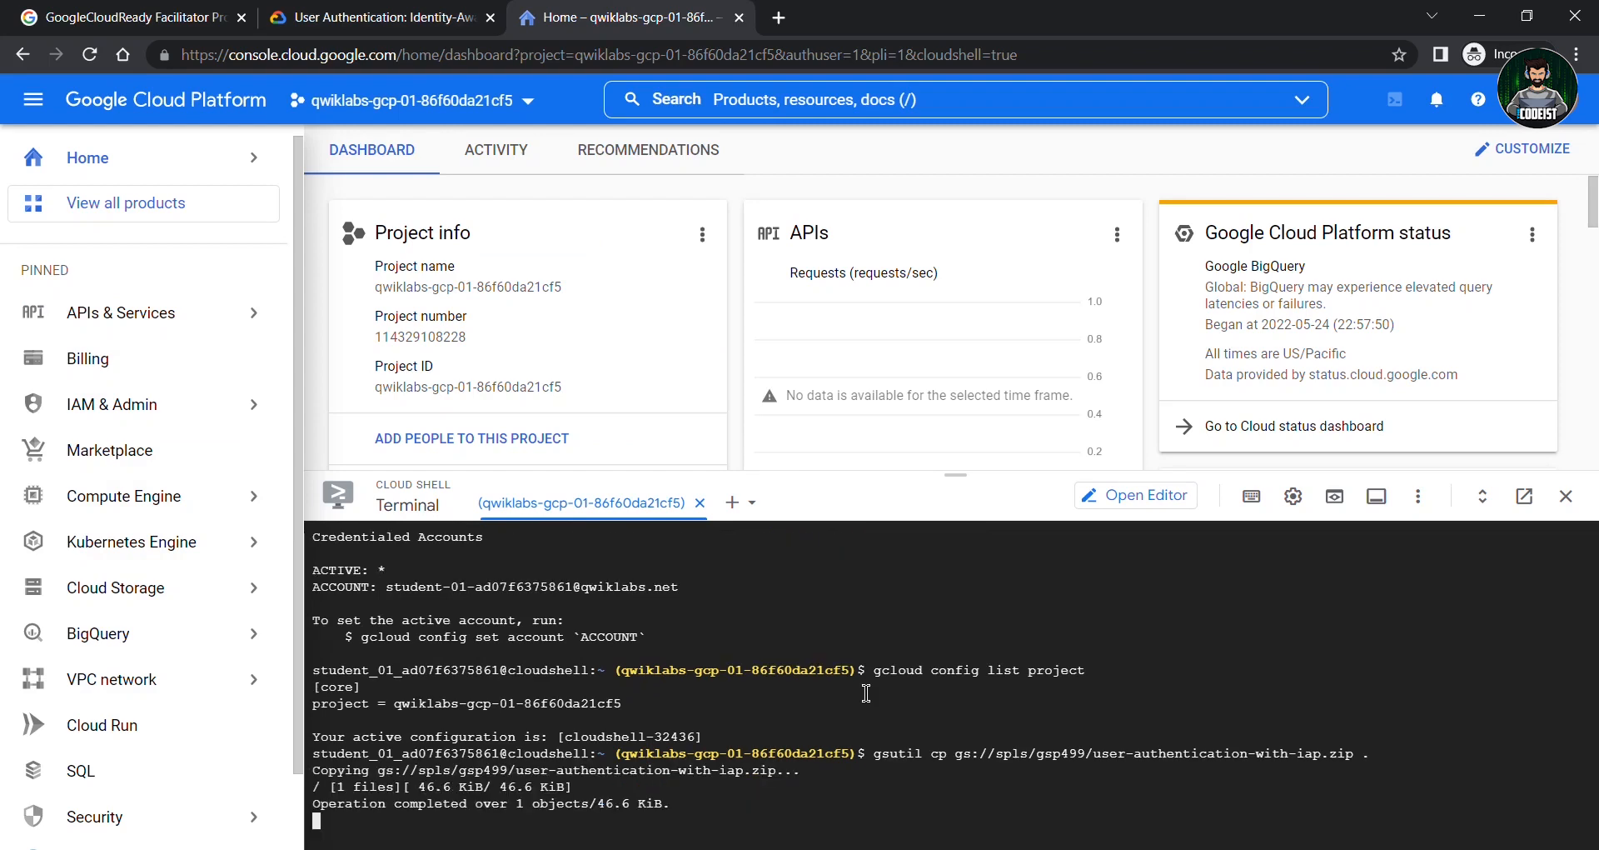
Copy the lab's unzip command and run unzip user-authentication-with-iap.zip in Cloud Shell
{"action": "key", "text": "ctrl+shift+Tab"}
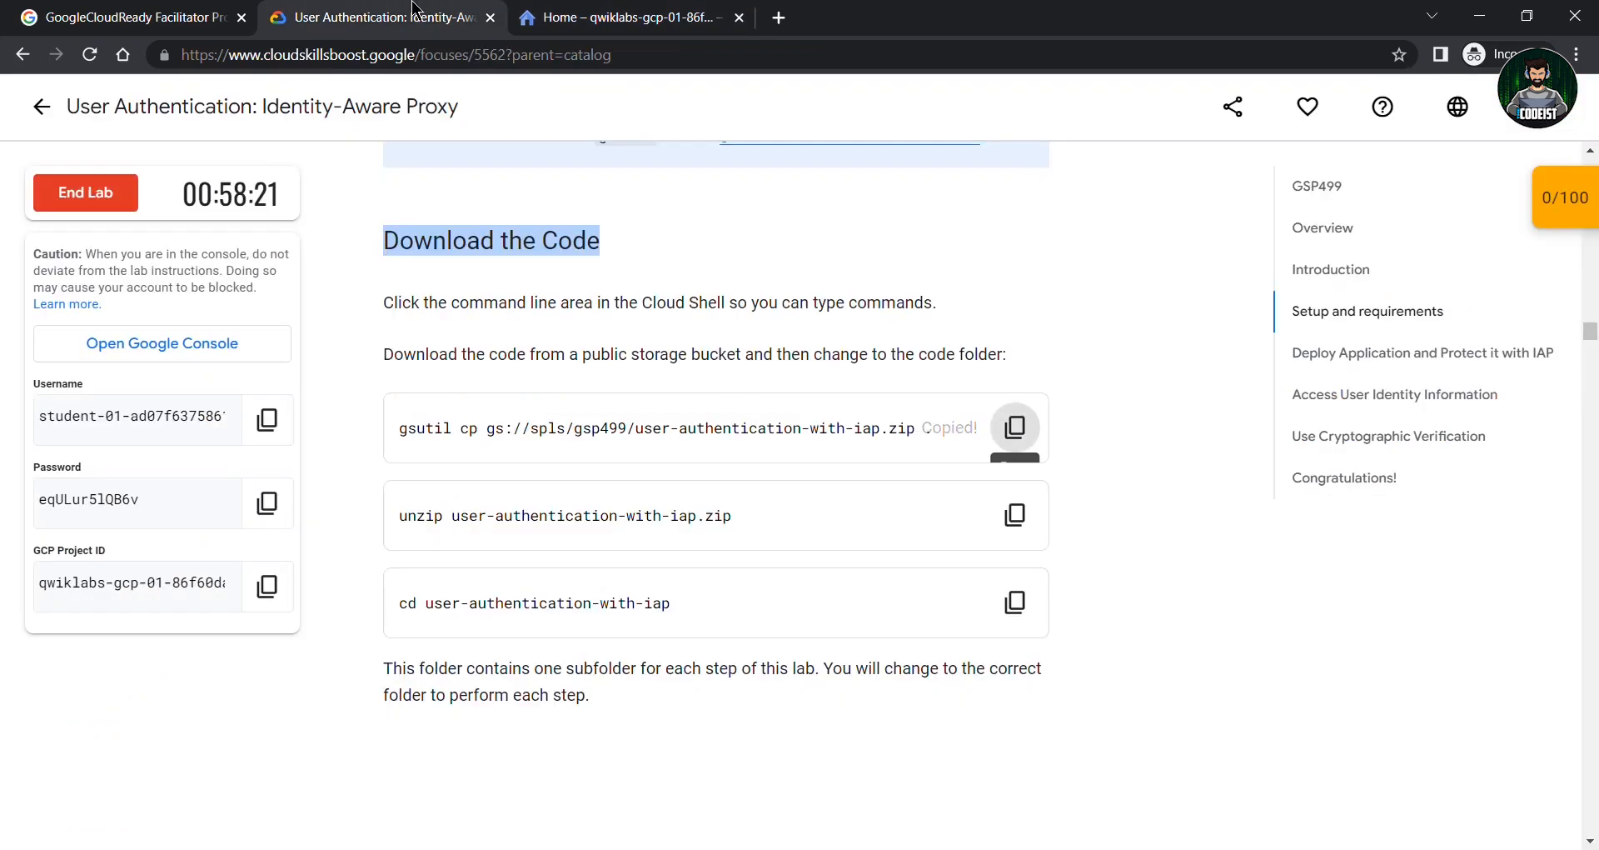
{"action": "left_click", "coordinate": [1013, 520]}
{"action": "left_click", "coordinate": [623, 10]}
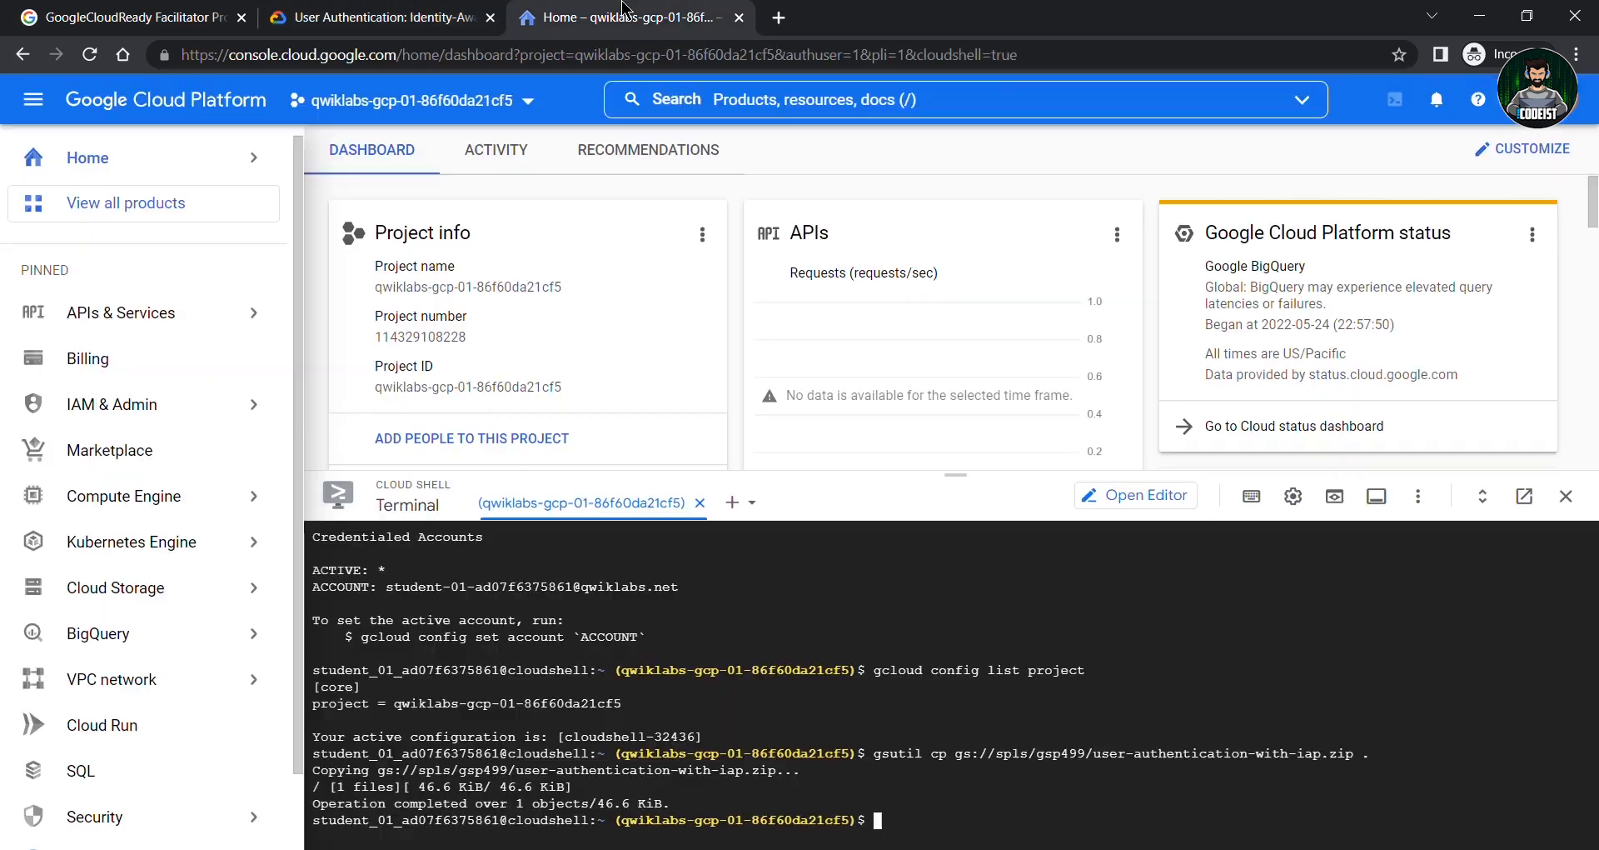
{"action": "key", "text": "ctrl+v"}
{"action": "key", "text": "Return"}
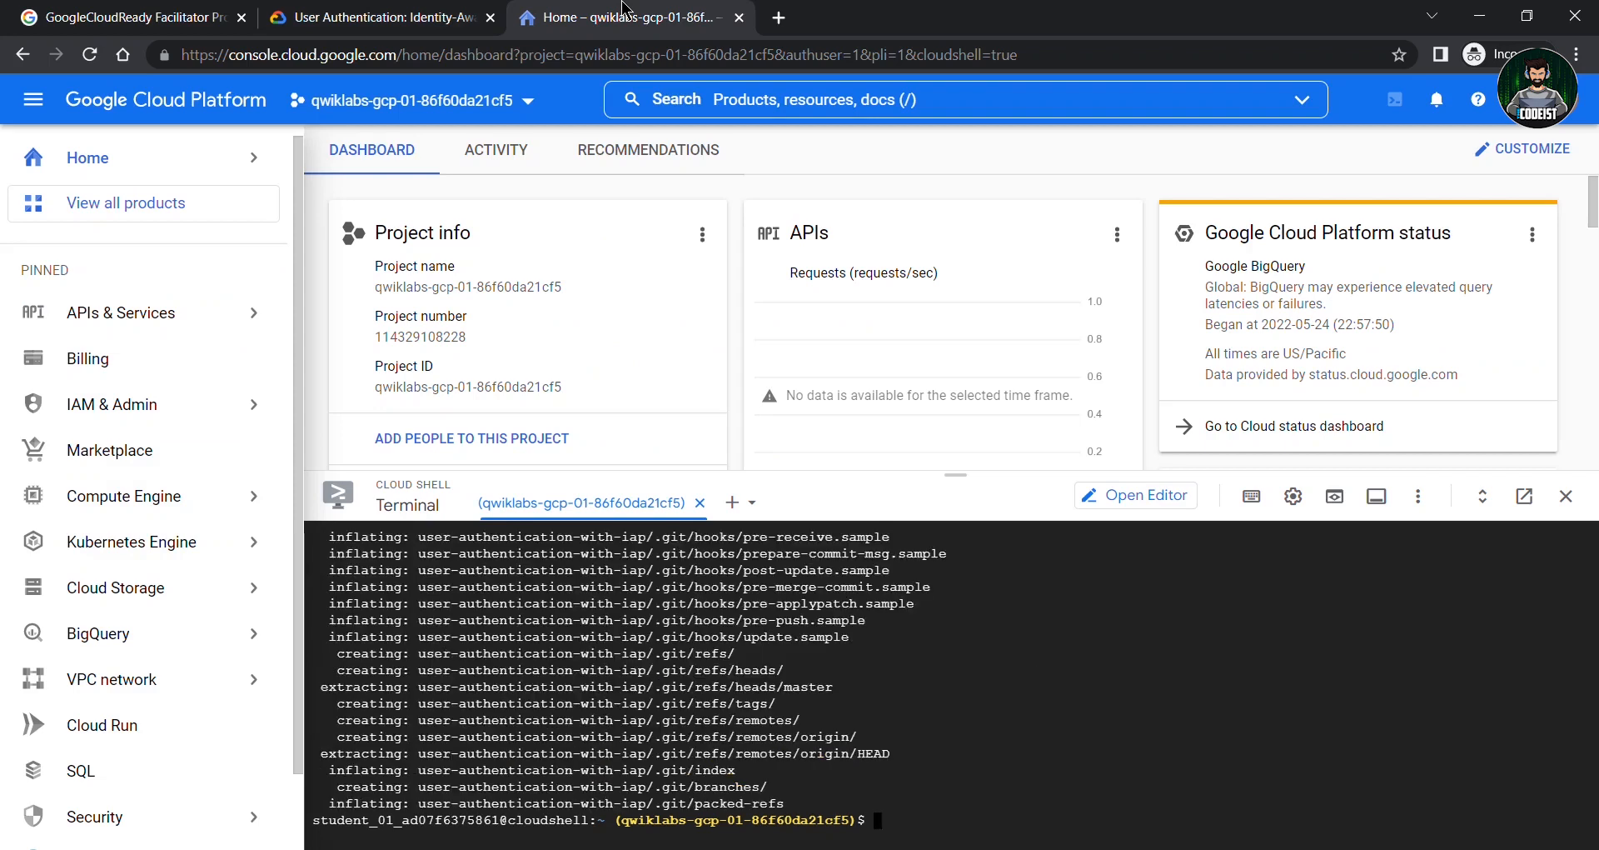
Change to the code folder in Cloud Shell with the lab's command cd user-authentication-with-iap
{"action": "left_click", "coordinate": [379, 16]}
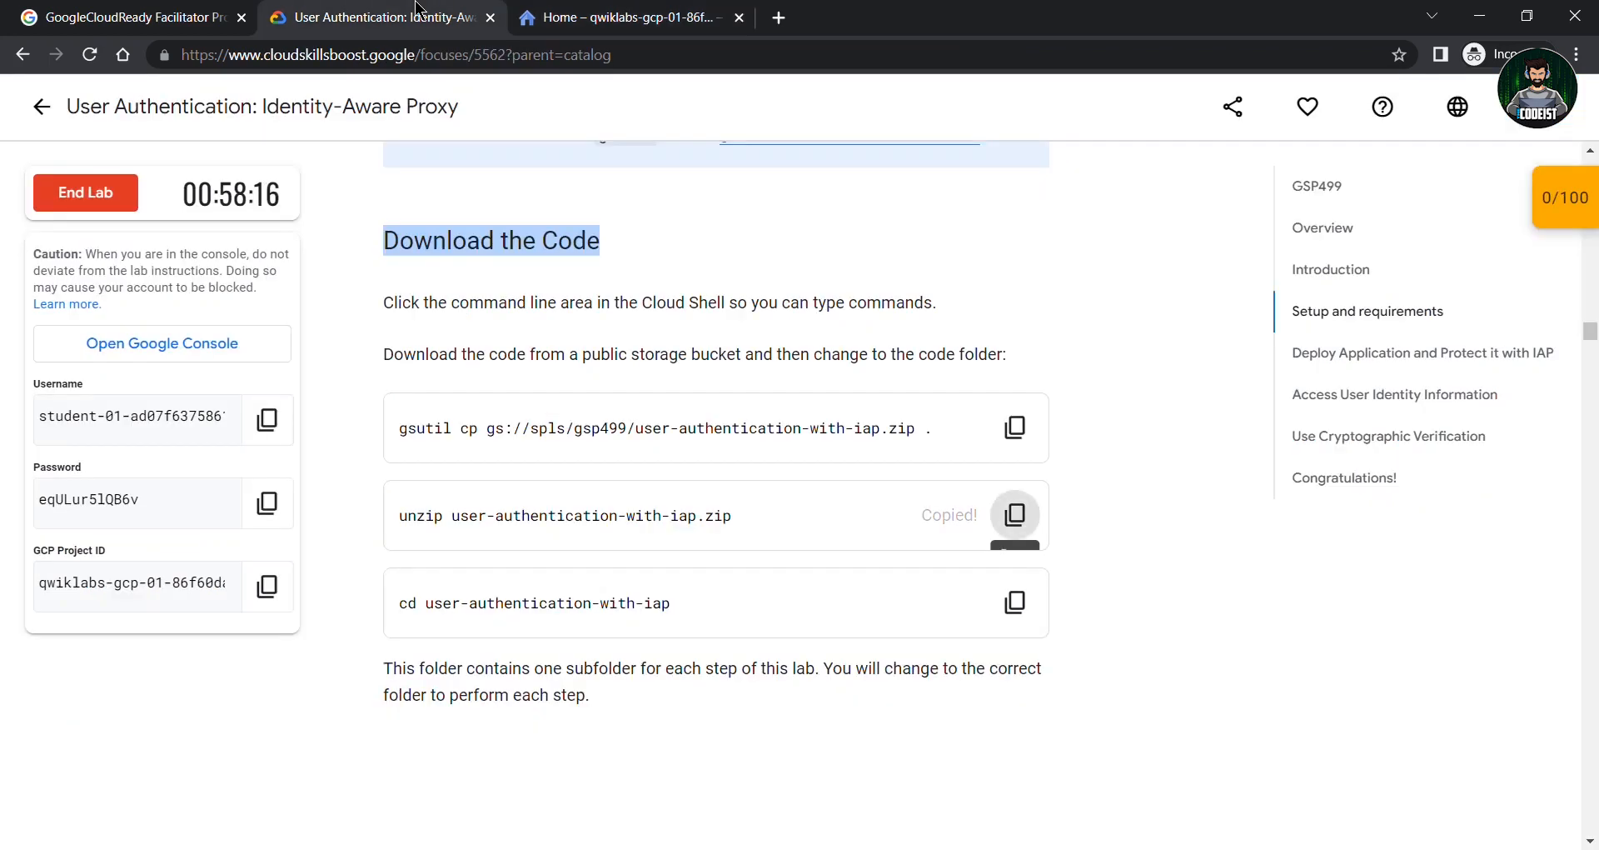
{"action": "left_click", "coordinate": [1013, 601]}
{"action": "left_click", "coordinate": [636, 10]}
{"action": "key", "text": "ctrl+v"}
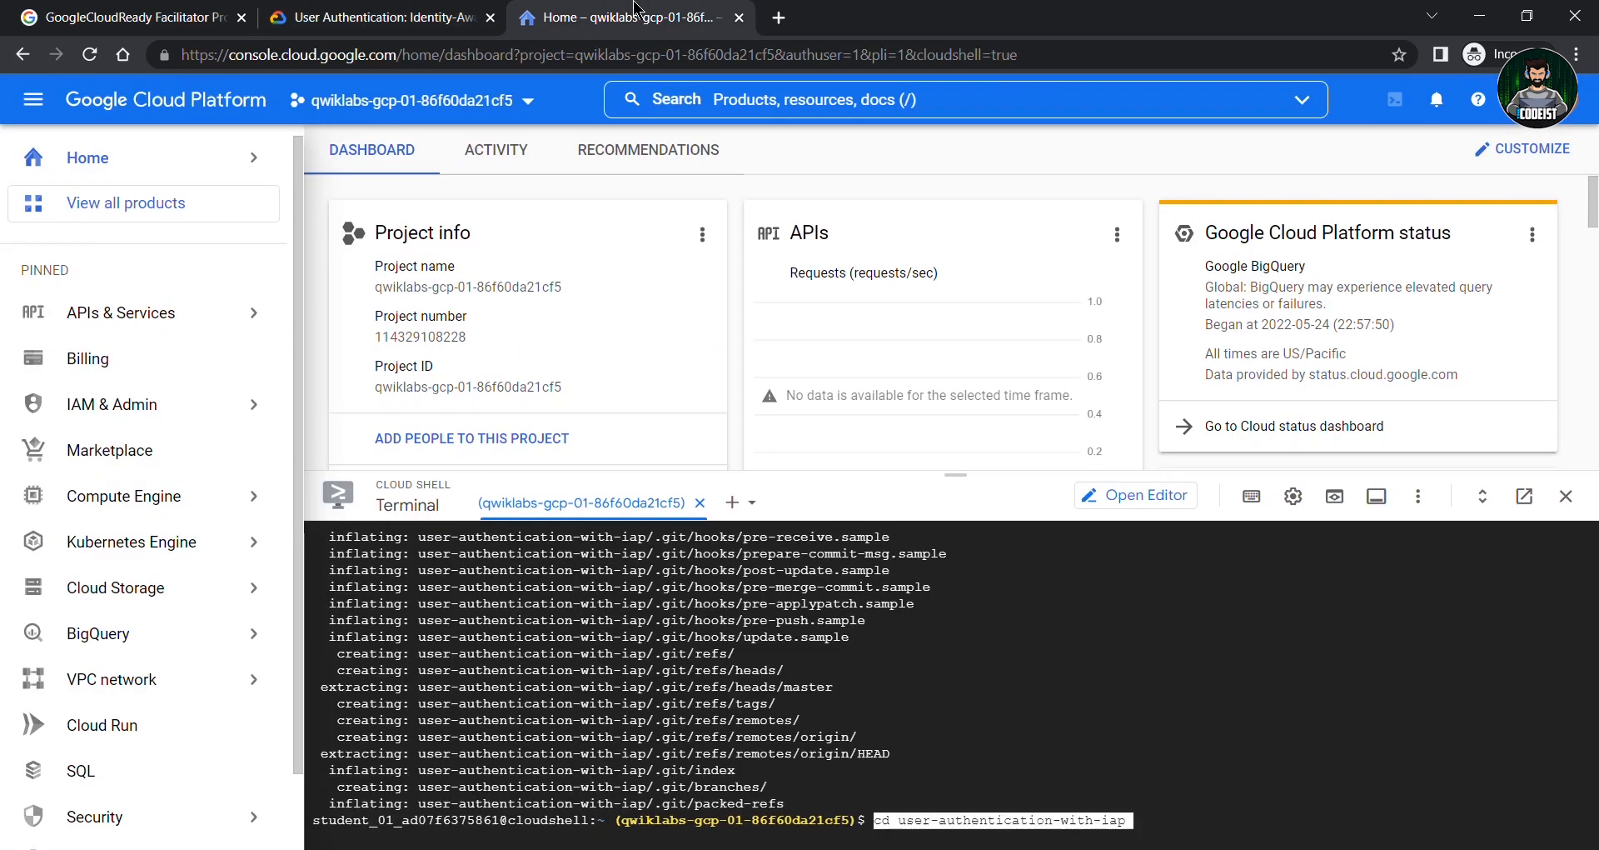
{"action": "key", "text": "Return"}
Copy the command from the lab's Review the Application Code section and run cd 1-HelloWorld in Cloud Shell
{"action": "left_click", "coordinate": [322, 10]}
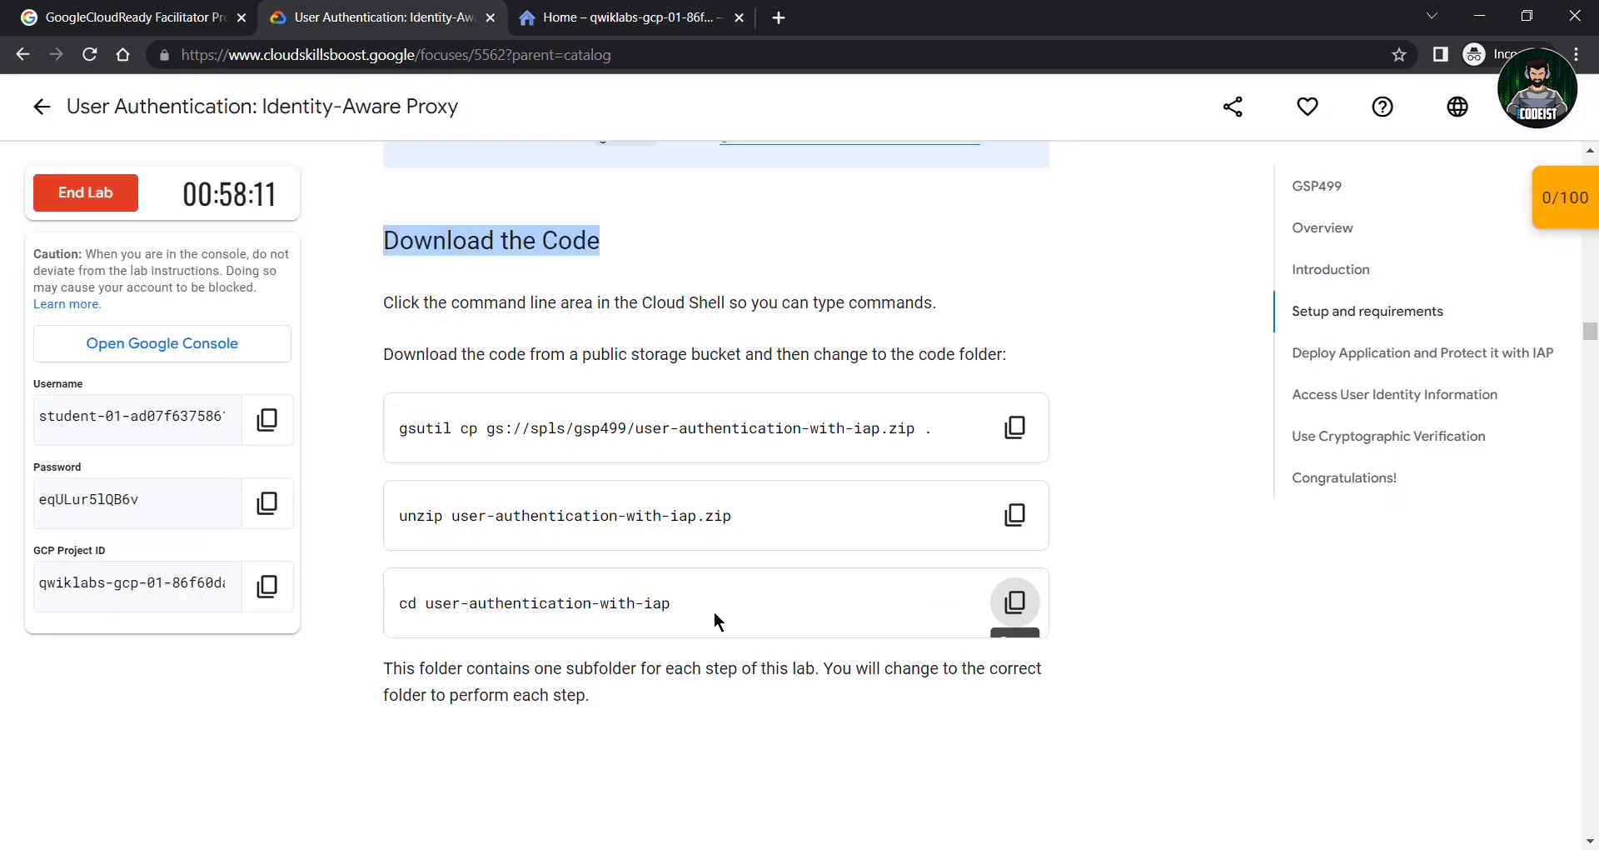
{"action": "scroll", "coordinate": [713, 611], "scroll_direction": "down", "scroll_amount": 7}
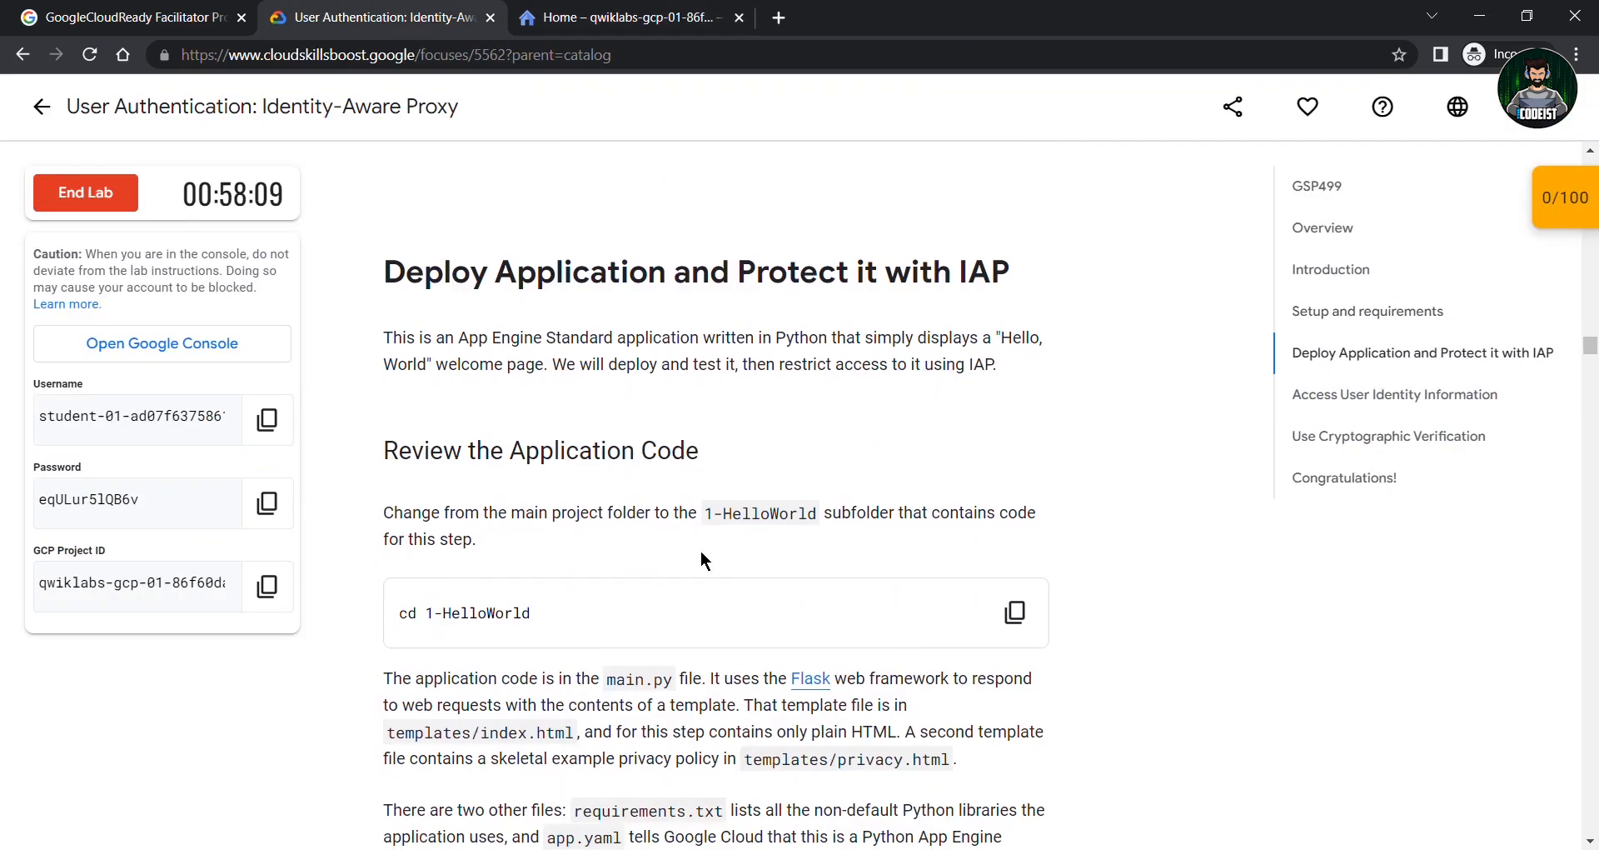
{"action": "scroll", "coordinate": [701, 551], "scroll_direction": "down", "scroll_amount": 1}
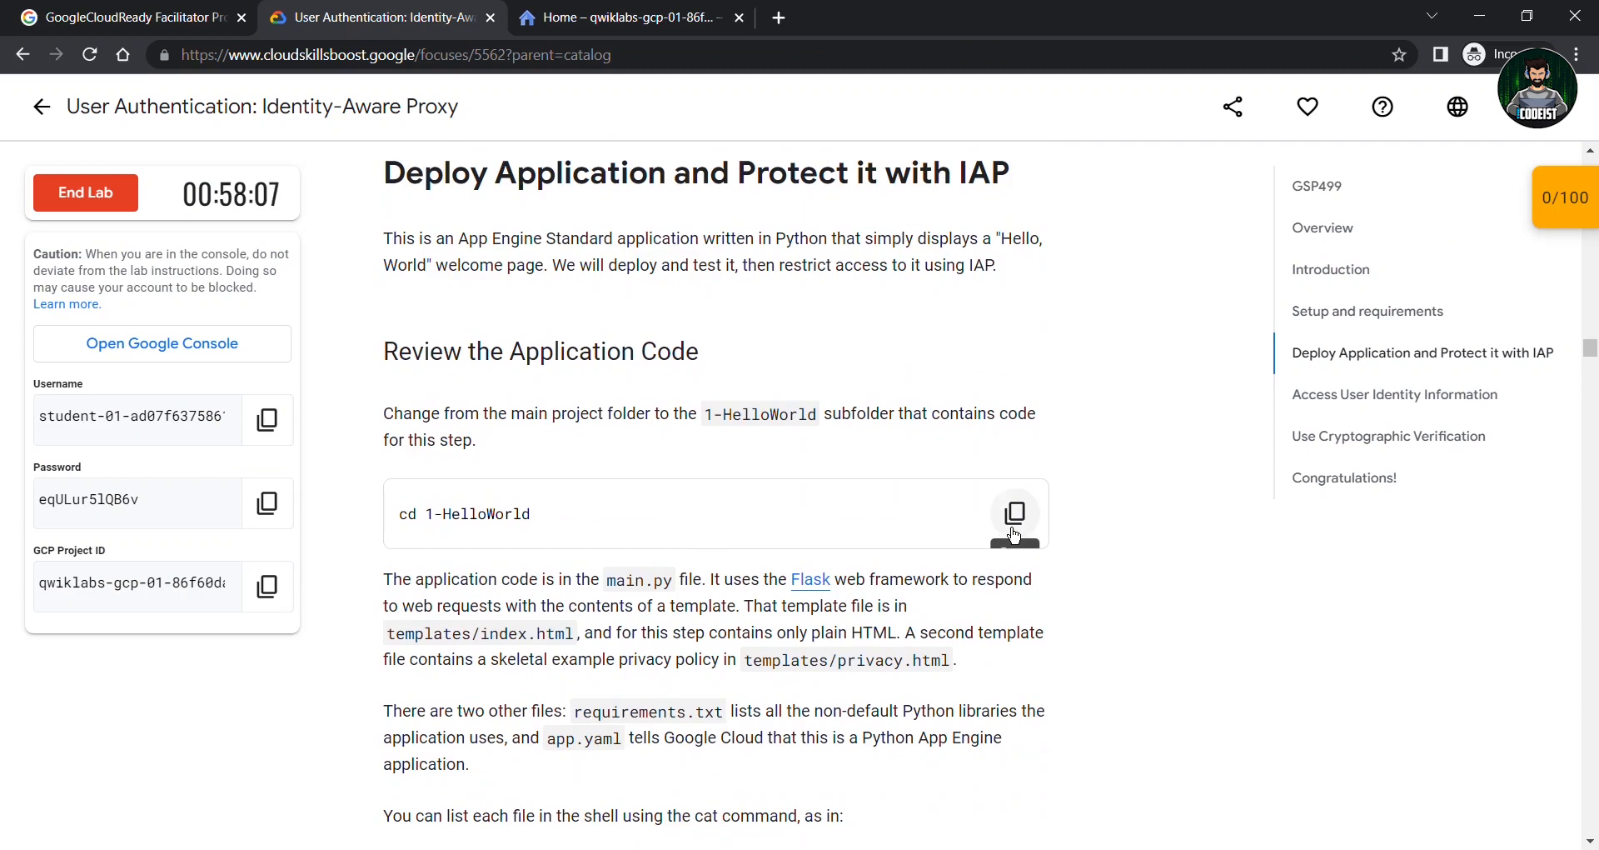
{"action": "left_click", "coordinate": [1014, 513]}
{"action": "left_click", "coordinate": [596, 12]}
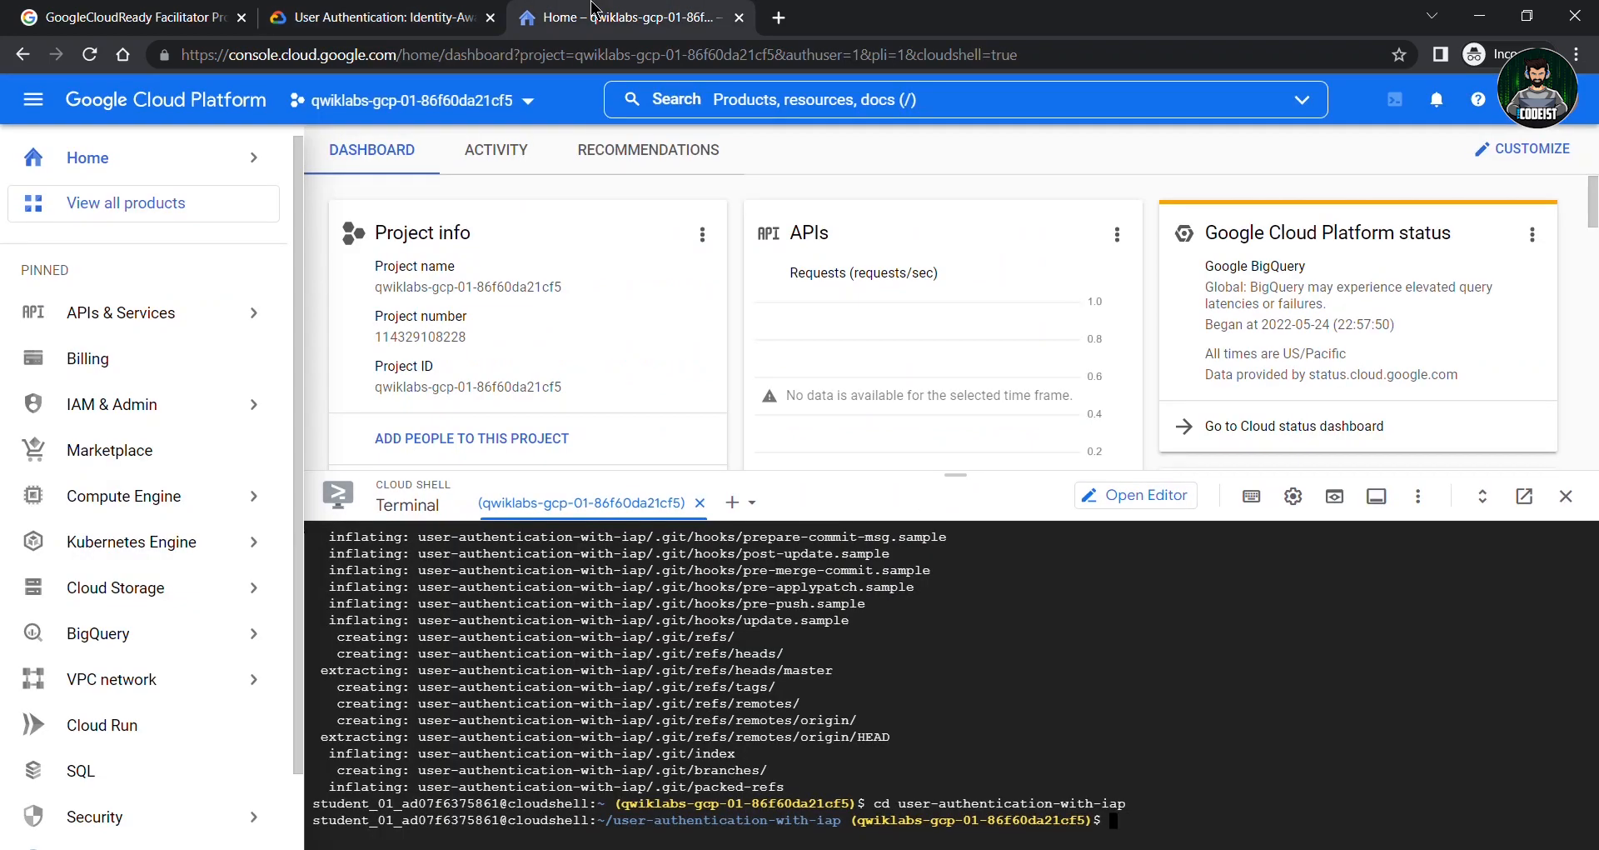
{"action": "key", "text": "ctrl+v"}
{"action": "key", "text": "Return"}
Copy the lab's file listing command and run cat main.py in Cloud Shell to view the application code
{"action": "left_click", "coordinate": [379, 14]}
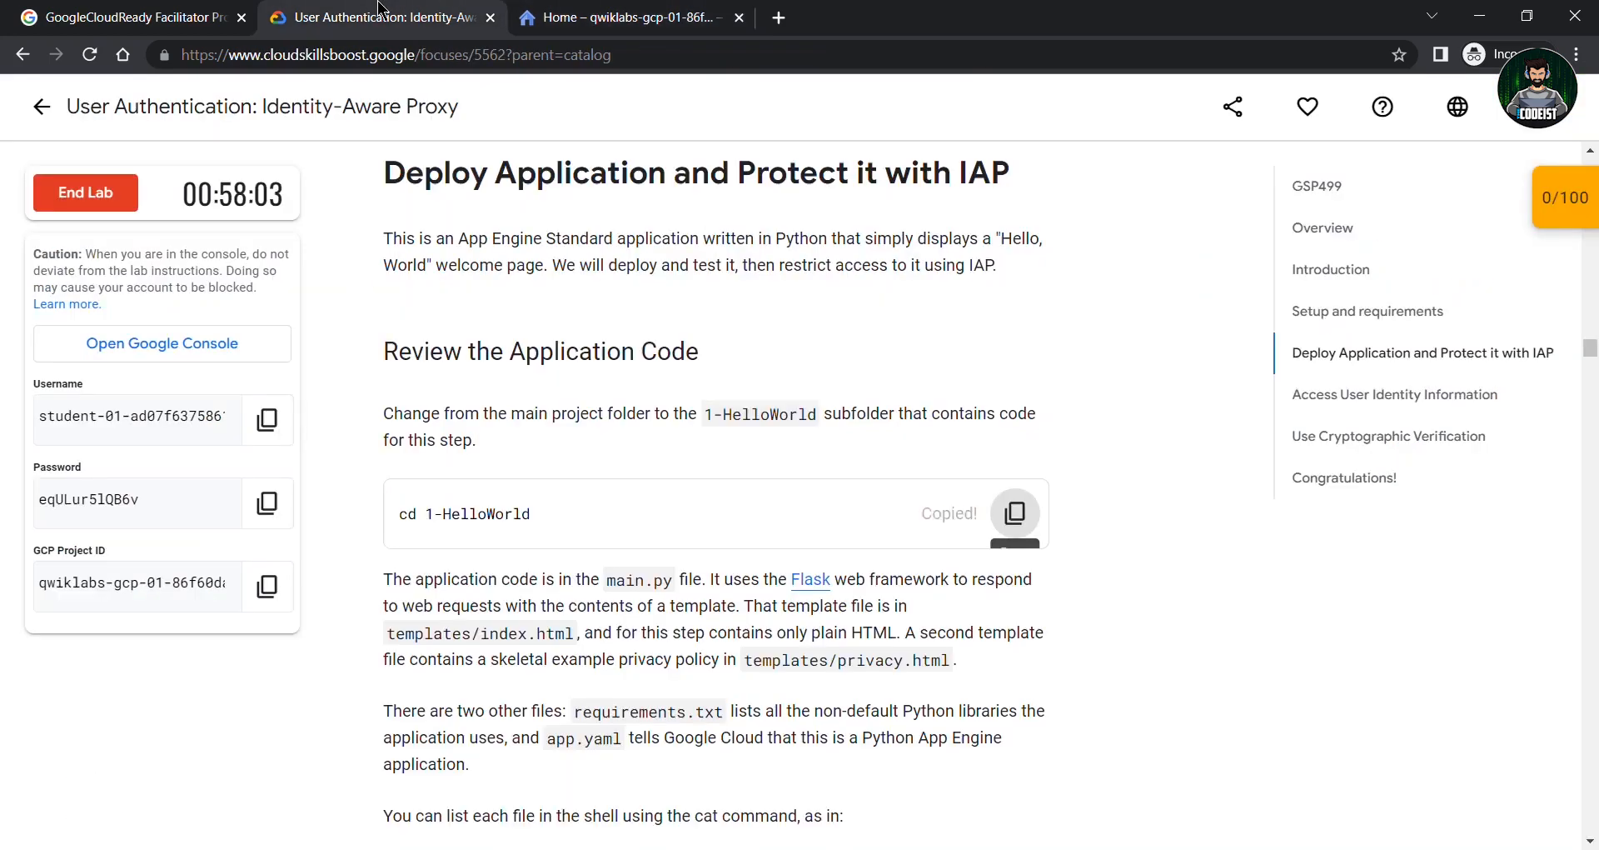
{"action": "scroll", "coordinate": [716, 421], "scroll_direction": "down", "scroll_amount": 3}
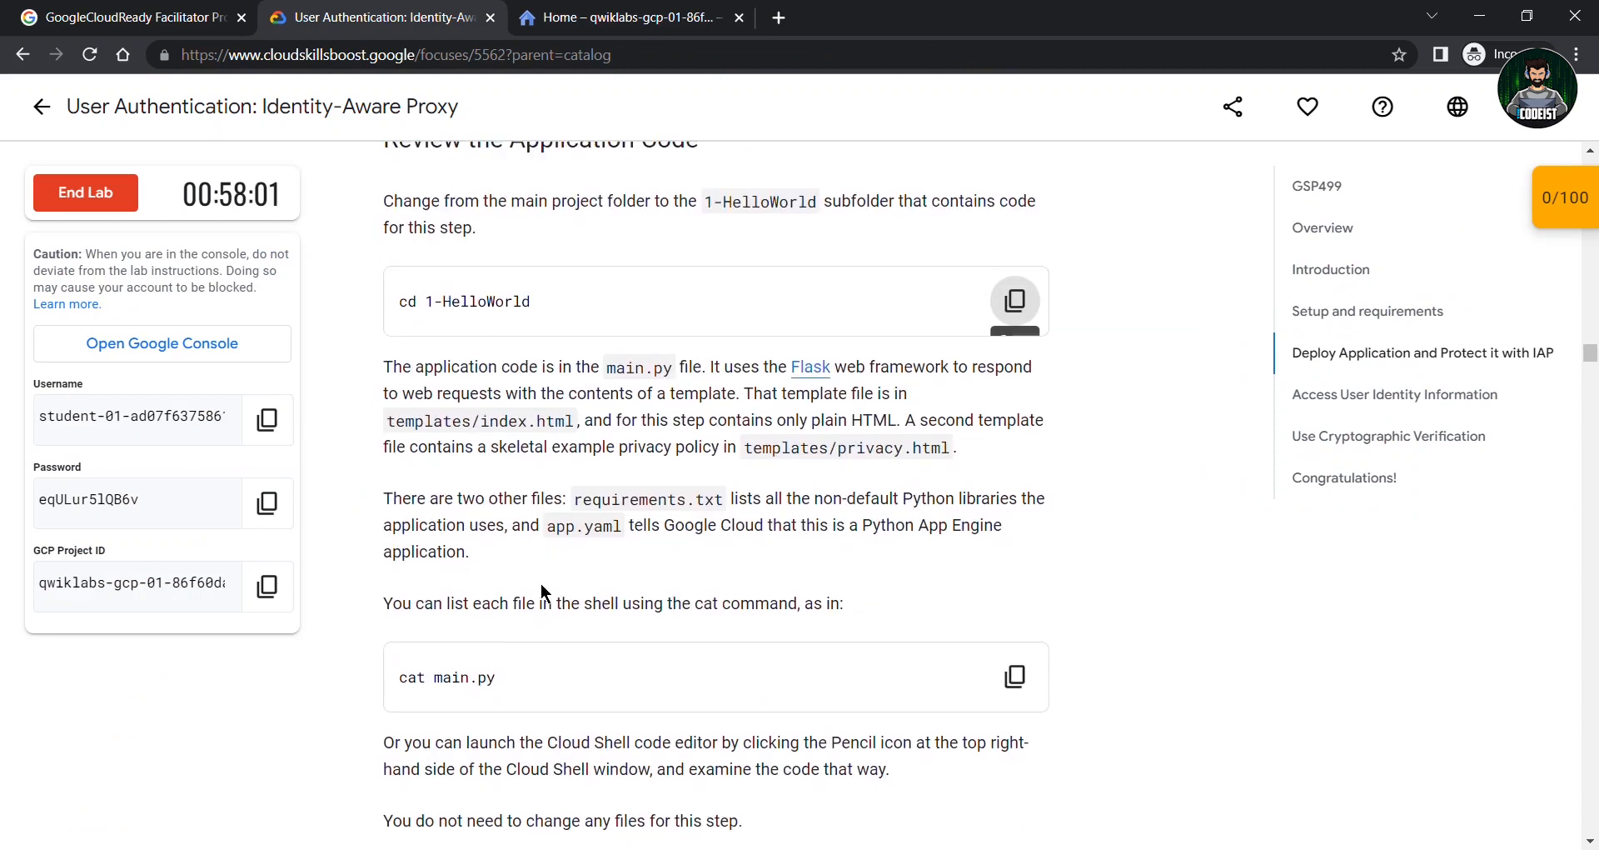
{"action": "scroll", "coordinate": [542, 582], "scroll_direction": "down", "scroll_amount": 2}
{"action": "left_click_drag", "start_coordinate": [402, 439], "coordinate": [752, 468]}
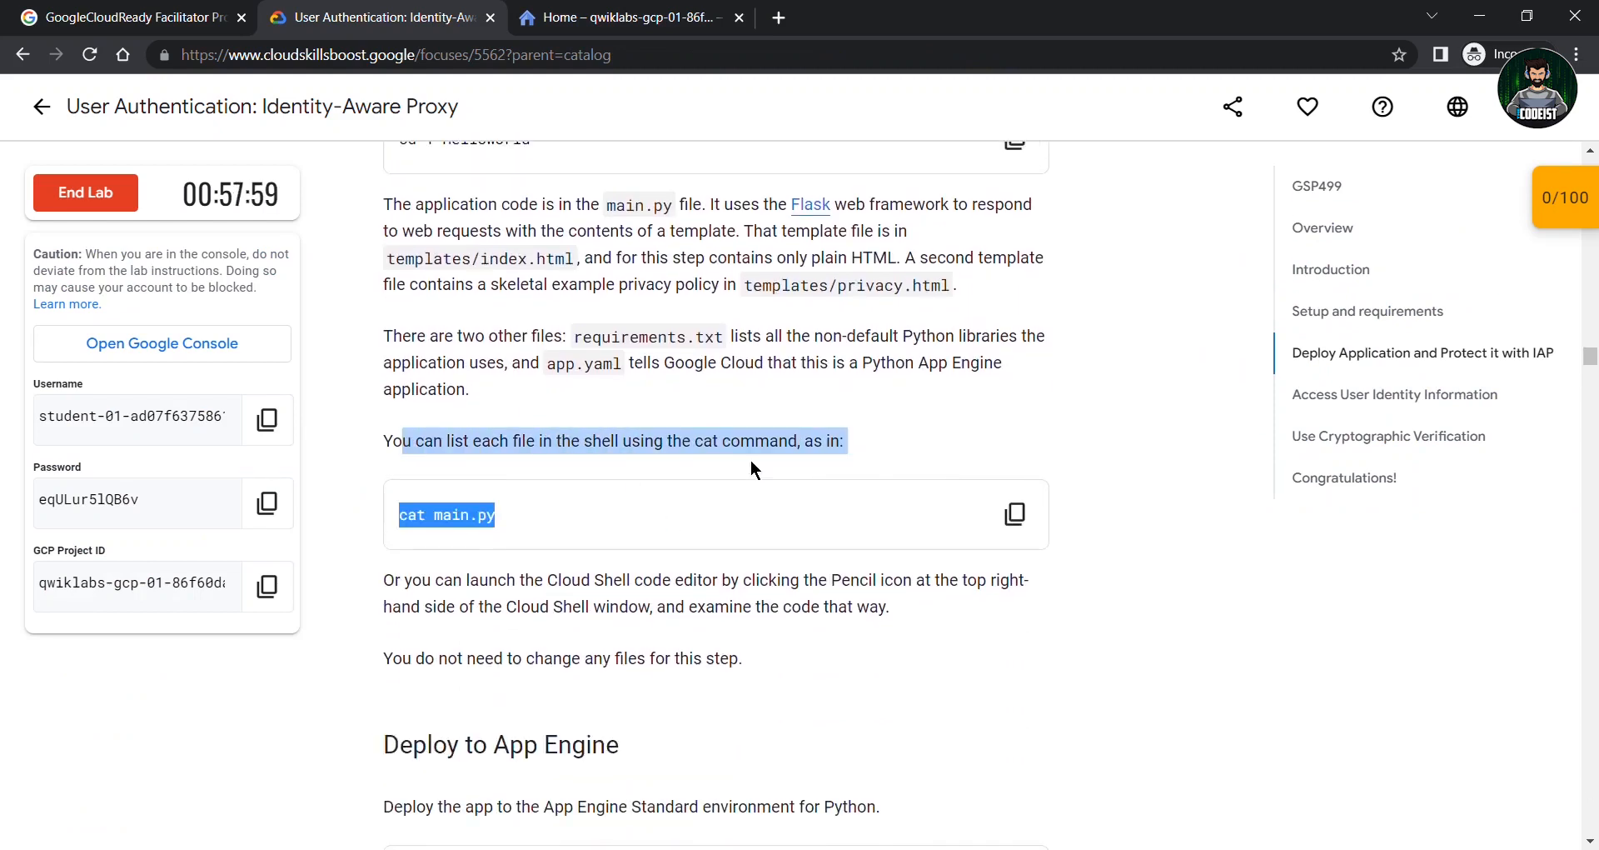
{"action": "left_click", "coordinate": [1015, 514]}
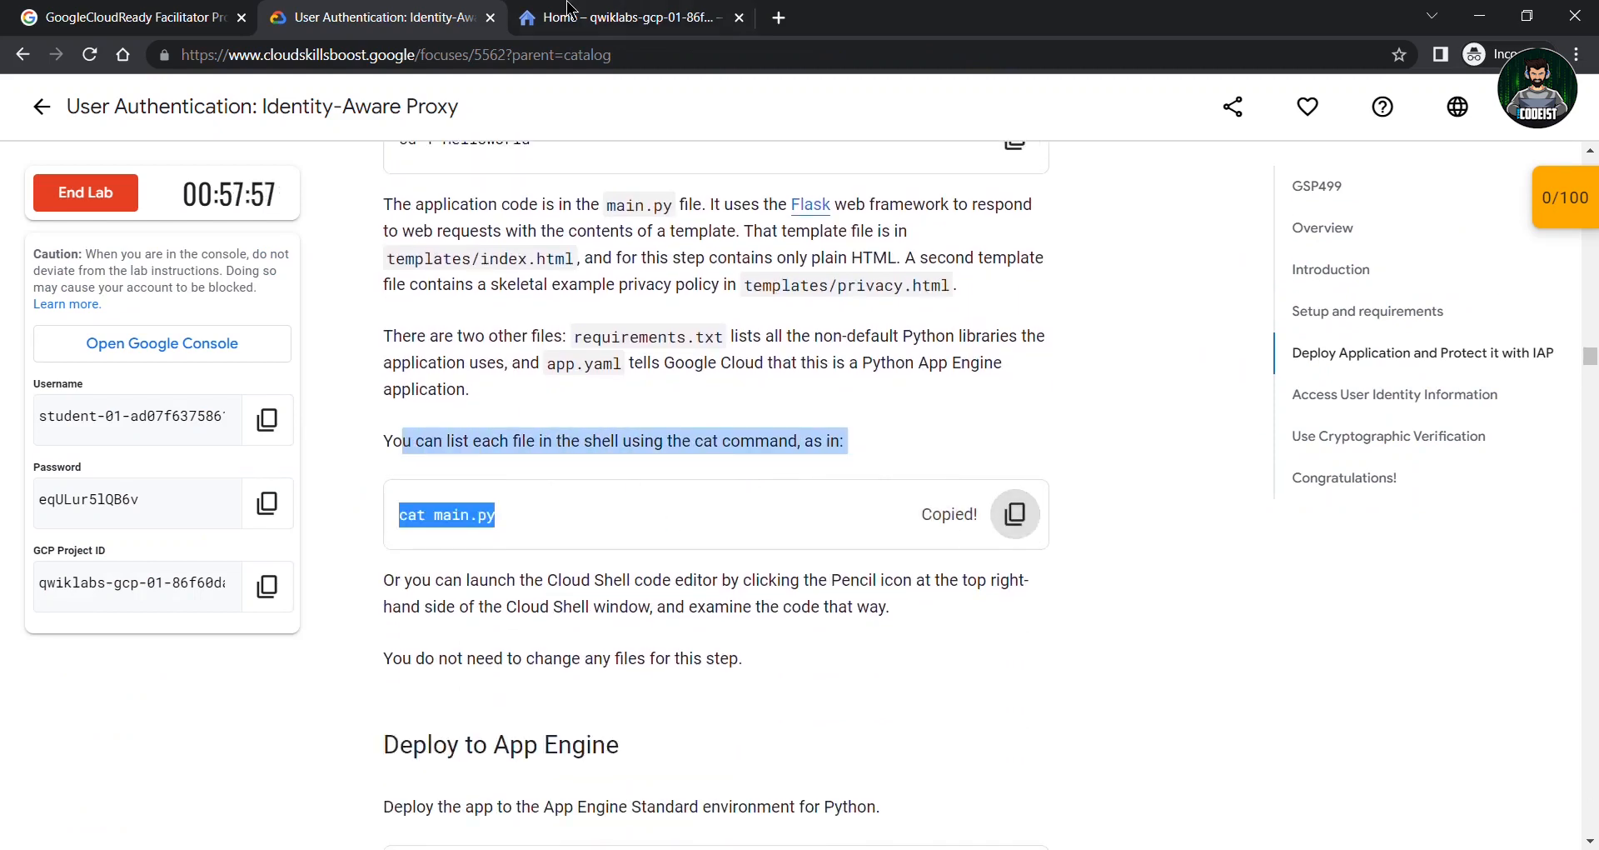
{"action": "left_click", "coordinate": [569, 11]}
{"action": "key", "text": "ctrl+v"}
{"action": "key", "text": "Return"}
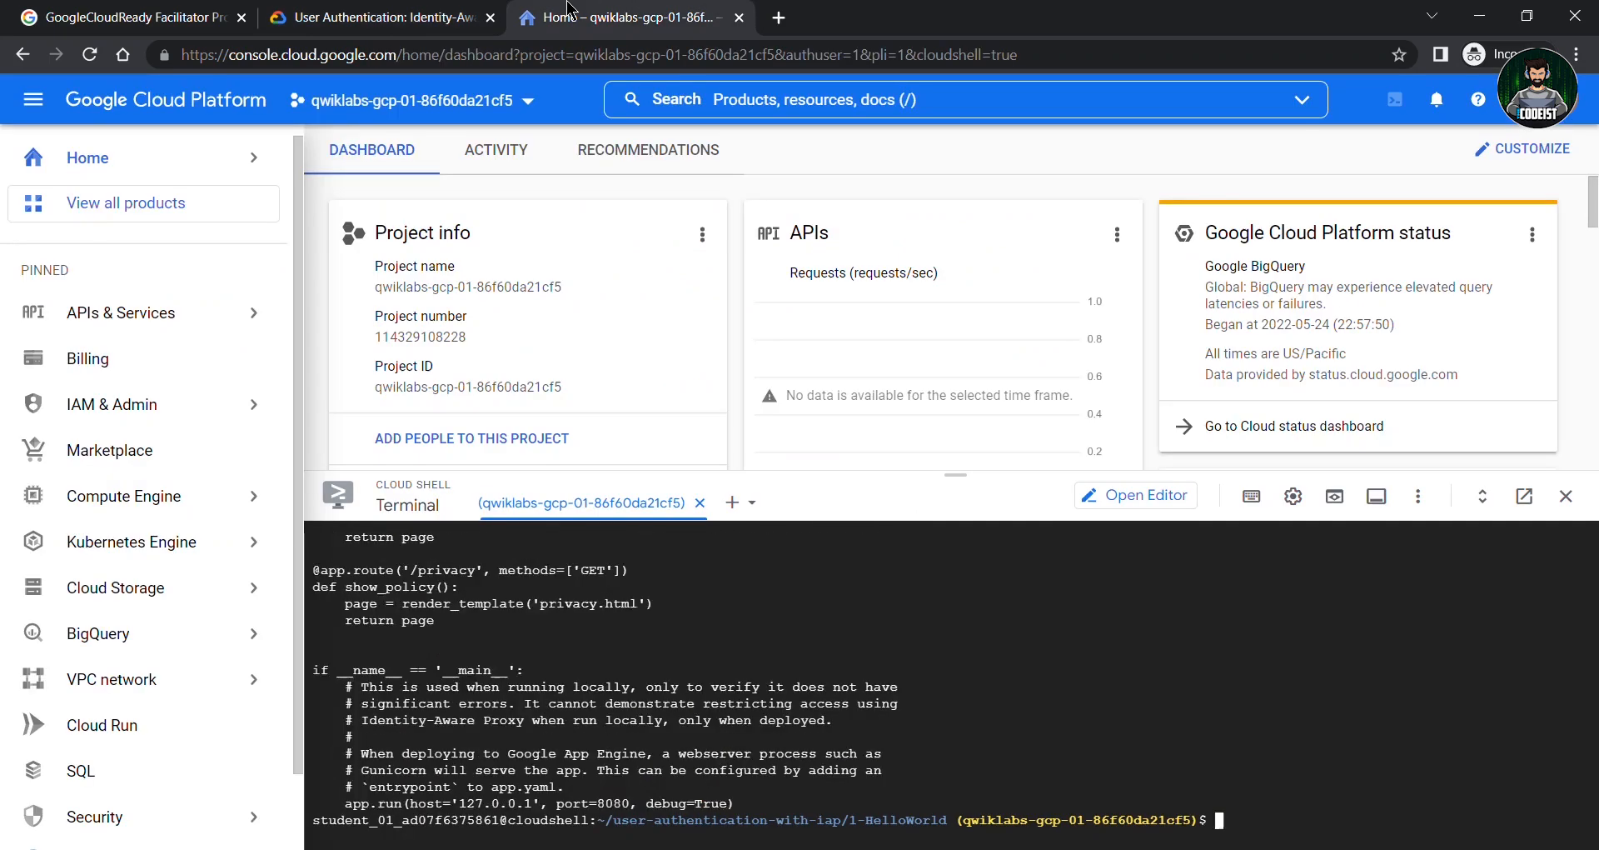
Copy the command from the lab's Deploy to App Engine section and run gcloud app deploy in Cloud Shell
{"action": "left_click", "coordinate": [375, 17]}
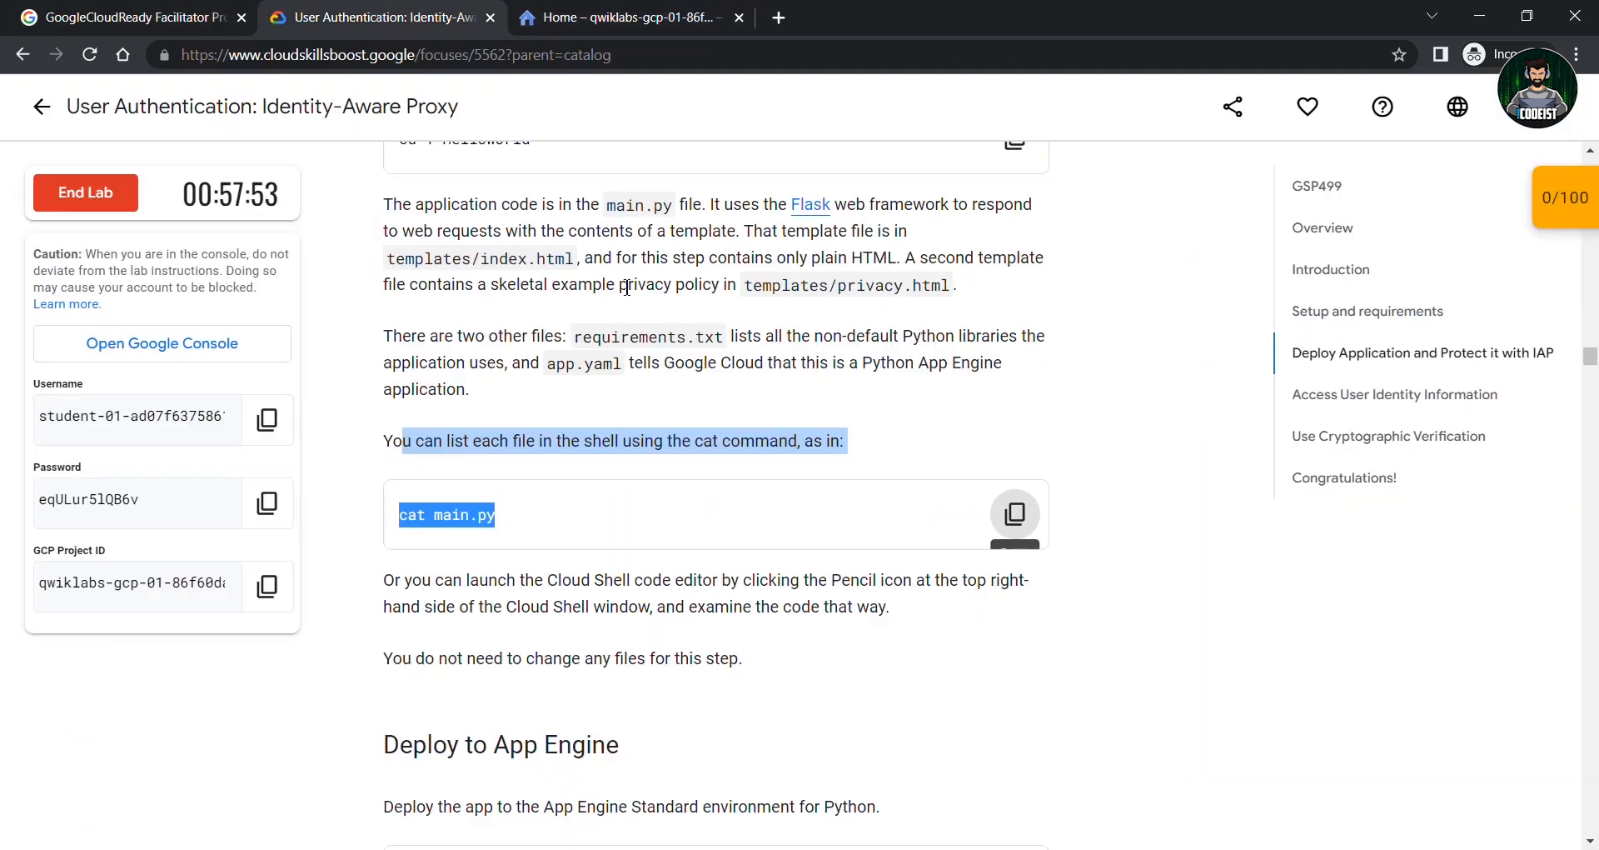
{"action": "scroll", "coordinate": [696, 571], "scroll_direction": "down", "scroll_amount": 4}
{"action": "left_click_drag", "start_coordinate": [384, 422], "coordinate": [755, 428]}
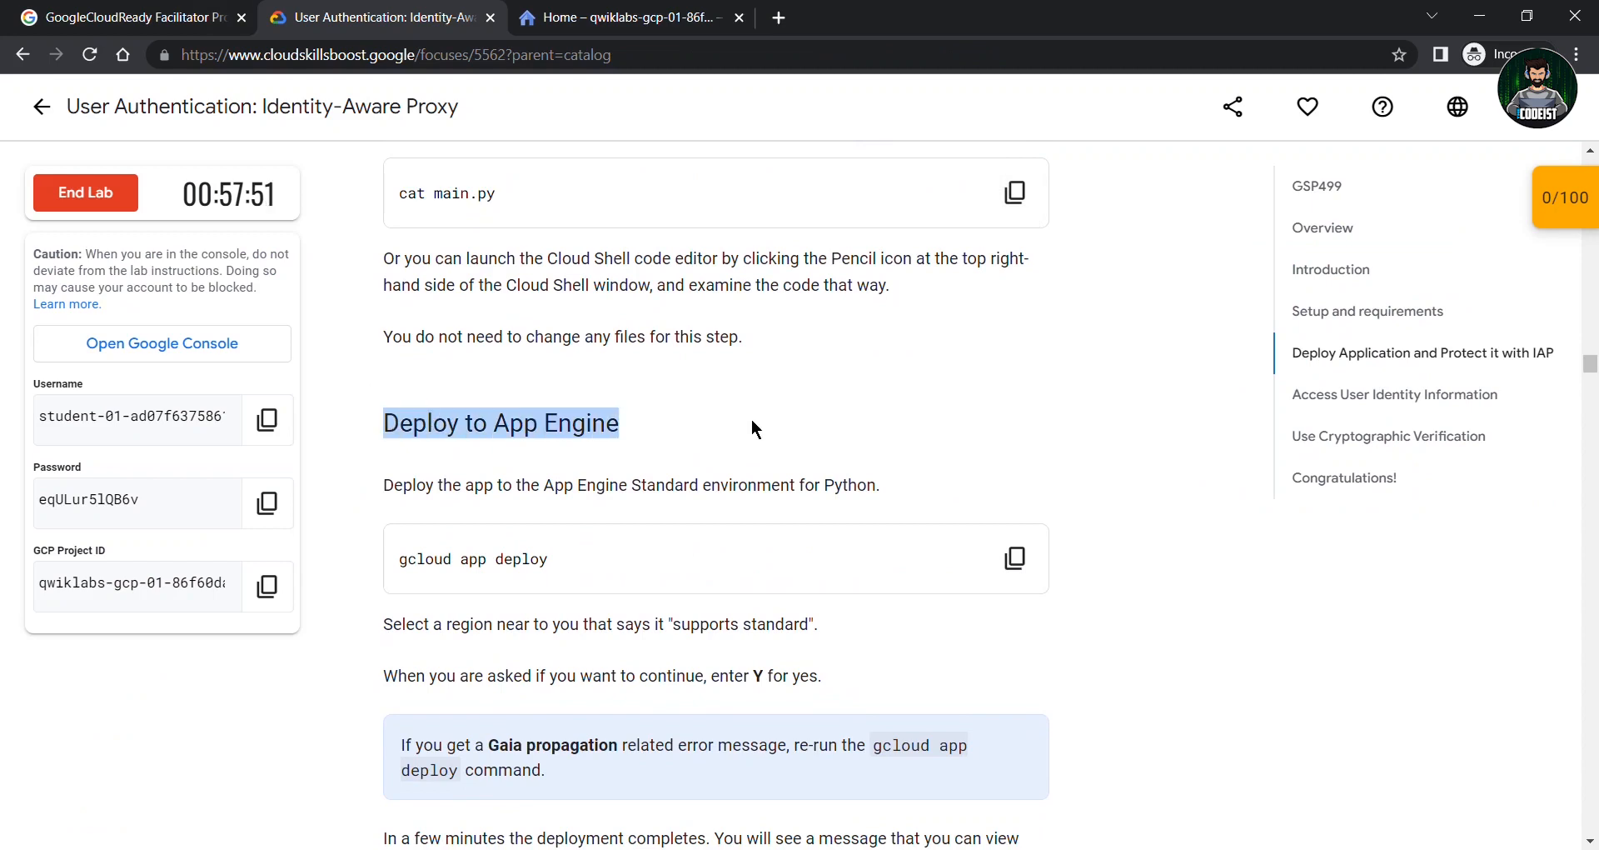
{"action": "left_click", "coordinate": [1014, 558]}
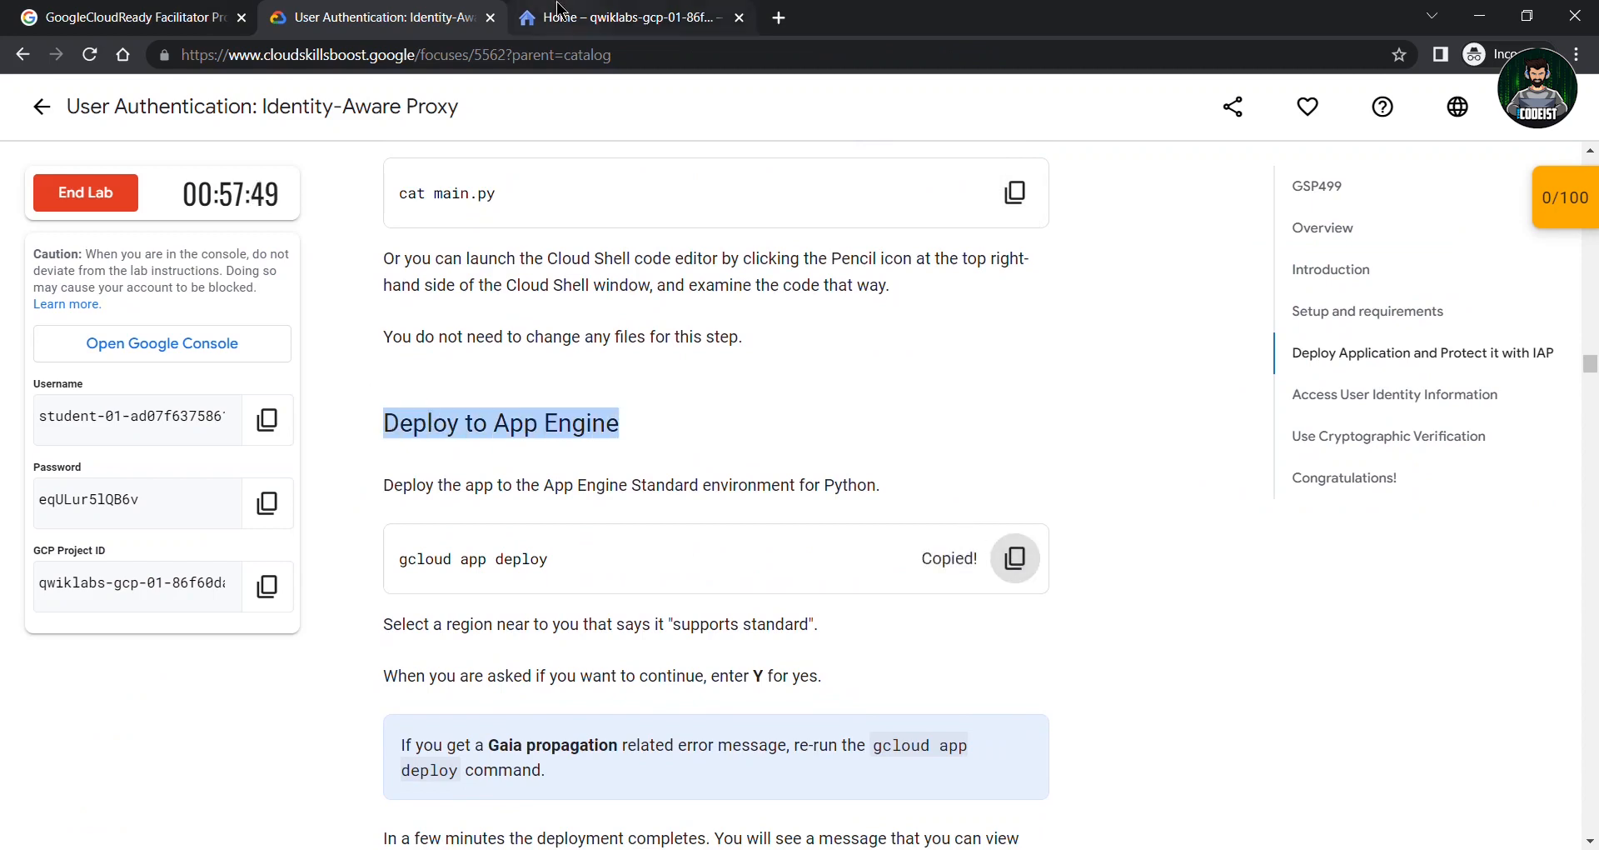
{"action": "left_click", "coordinate": [621, 17]}
{"action": "key", "text": "ctrl+v"}
{"action": "key", "text": "Return"}
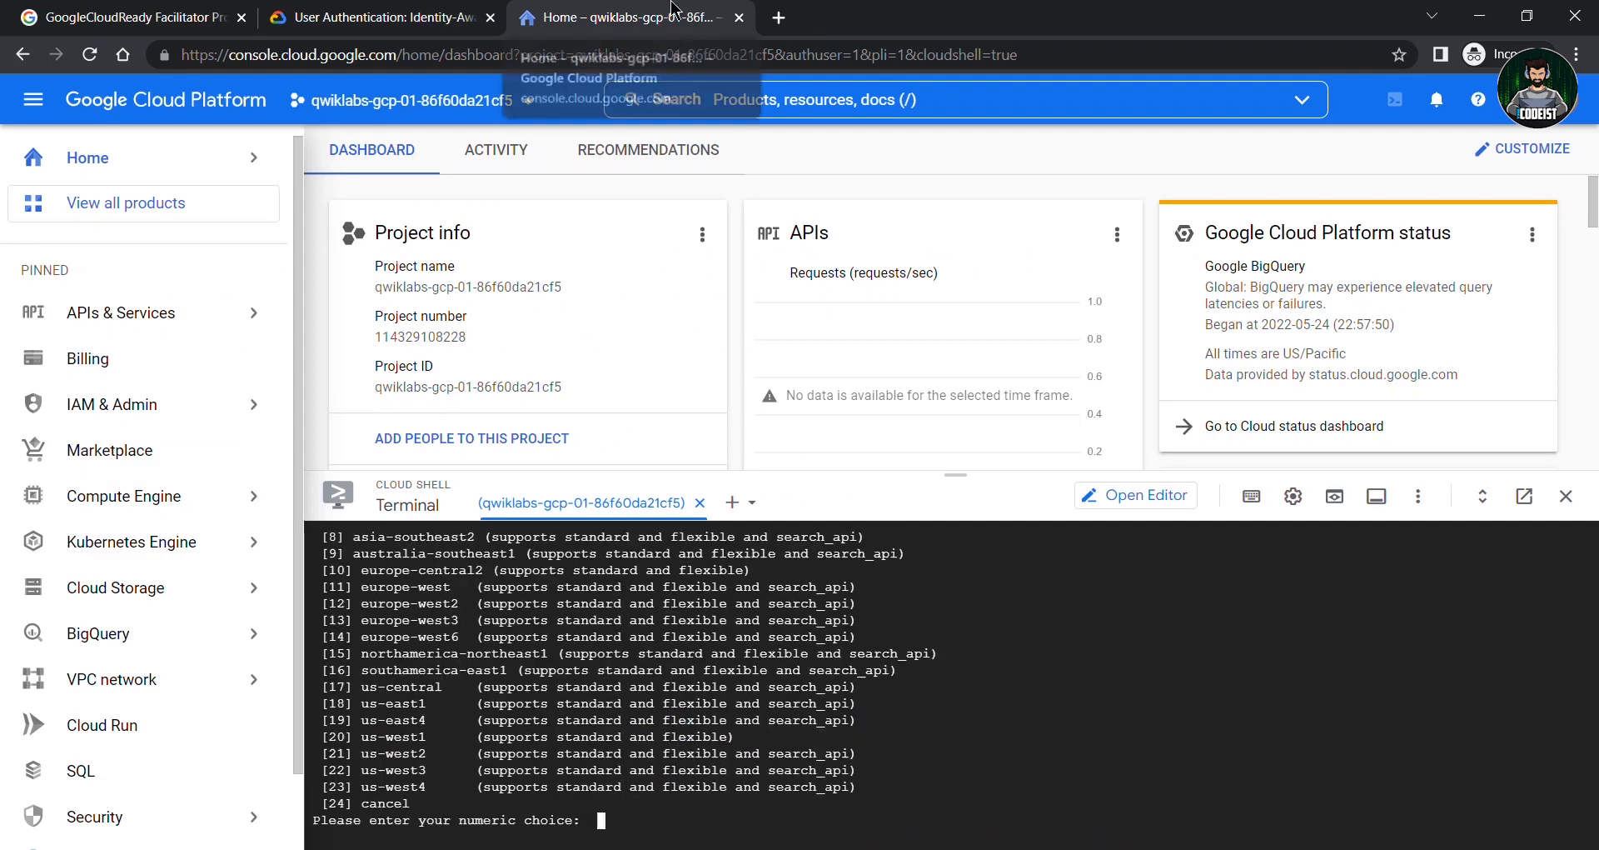
Check the lab's region guidance, choose region 17 (us-central) for the App Engine application, and confirm the deployment
{"action": "left_click", "coordinate": [448, 10]}
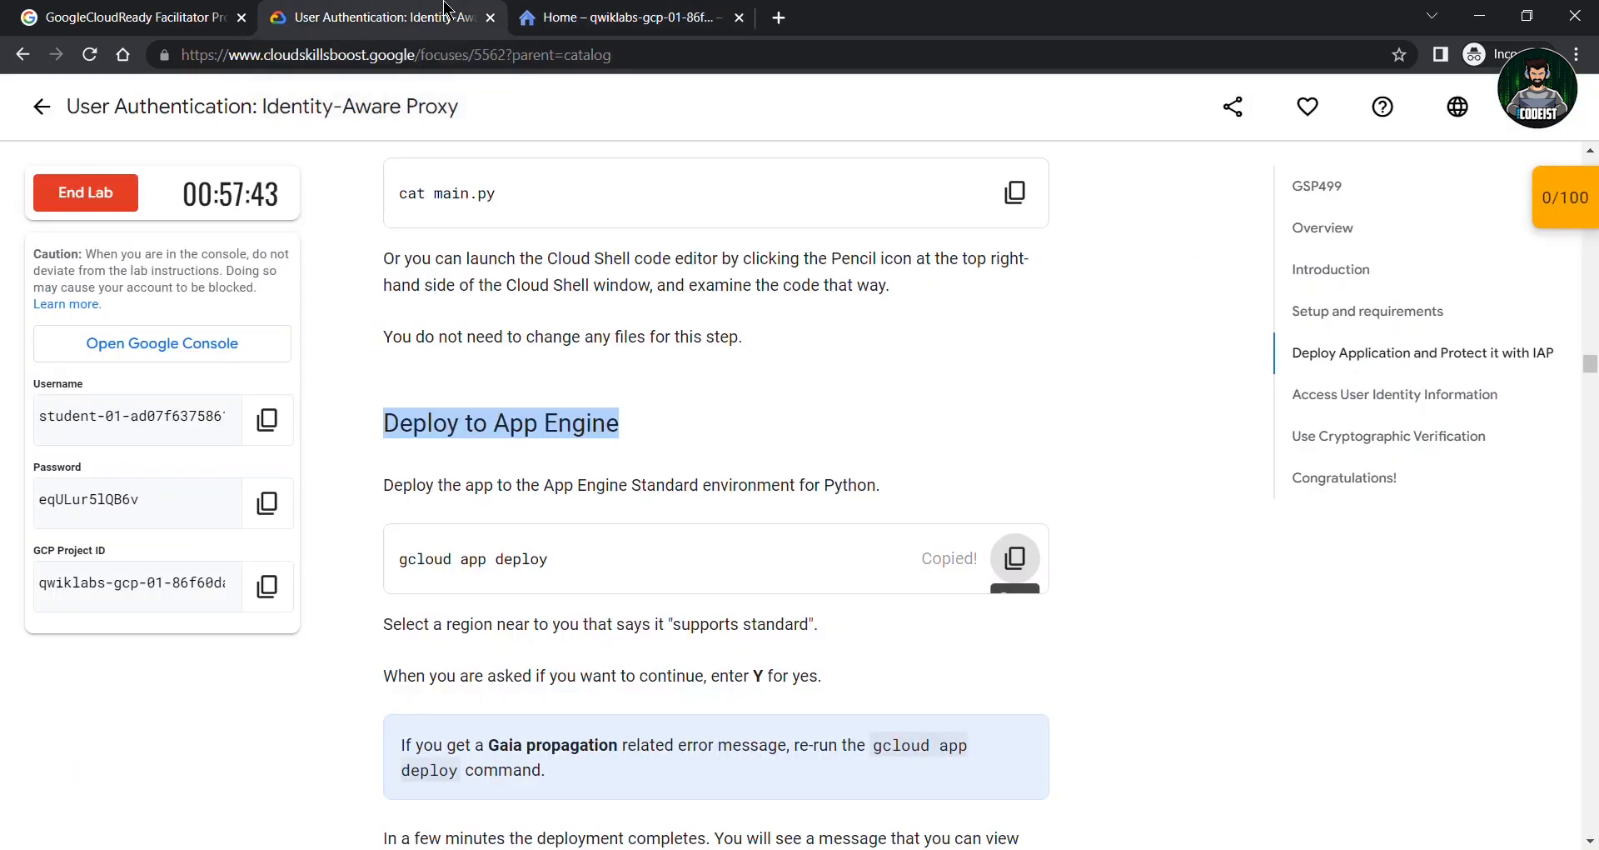
{"action": "scroll", "coordinate": [698, 581], "scroll_direction": "down", "scroll_amount": 3}
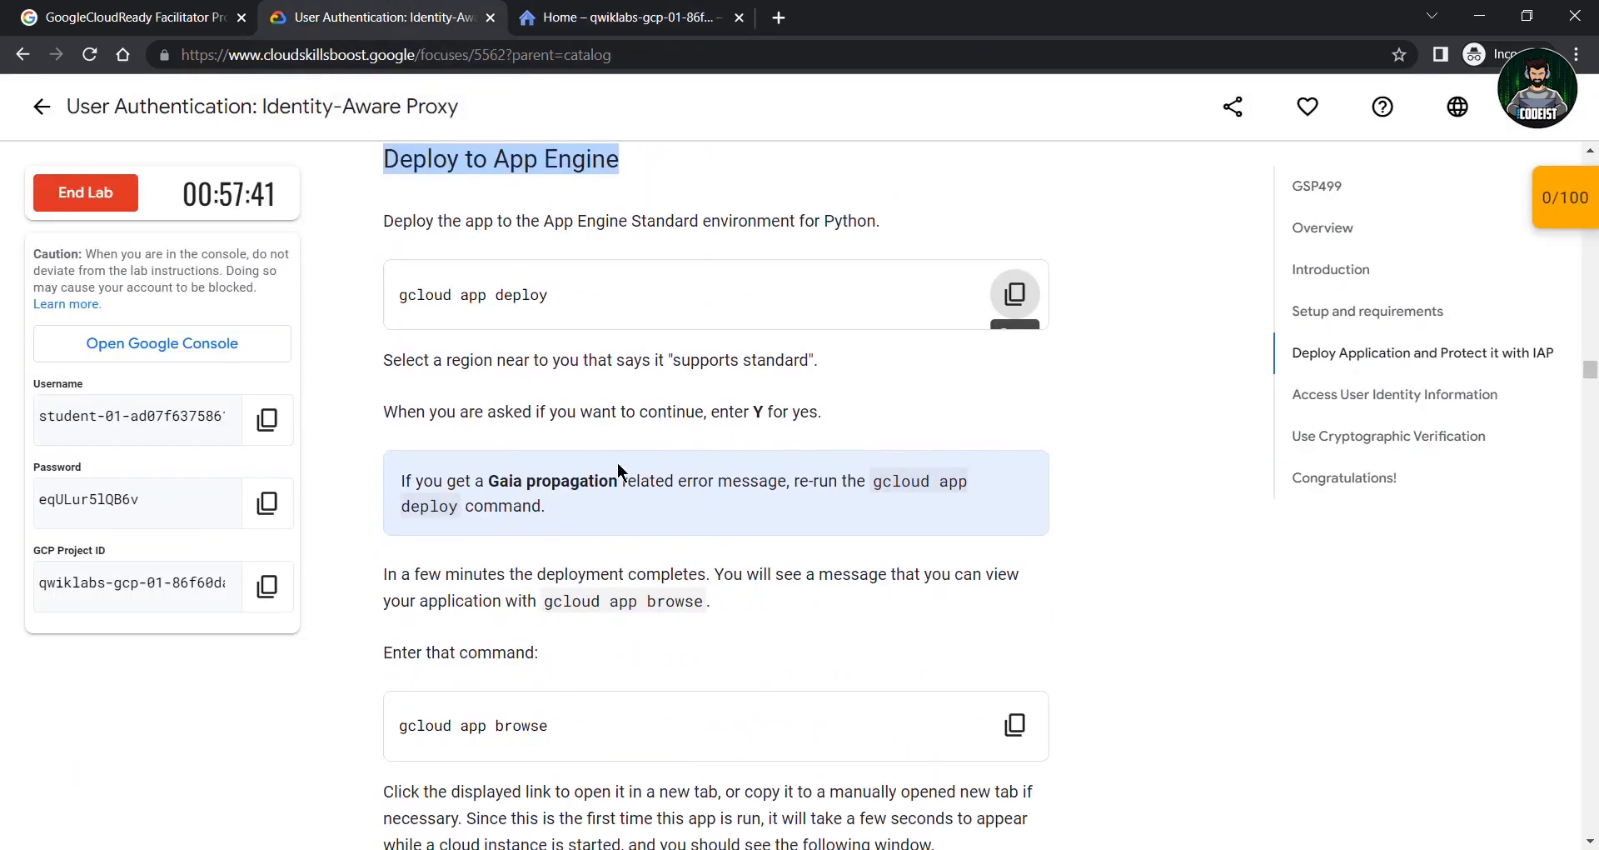
{"action": "left_click", "coordinate": [689, 12]}
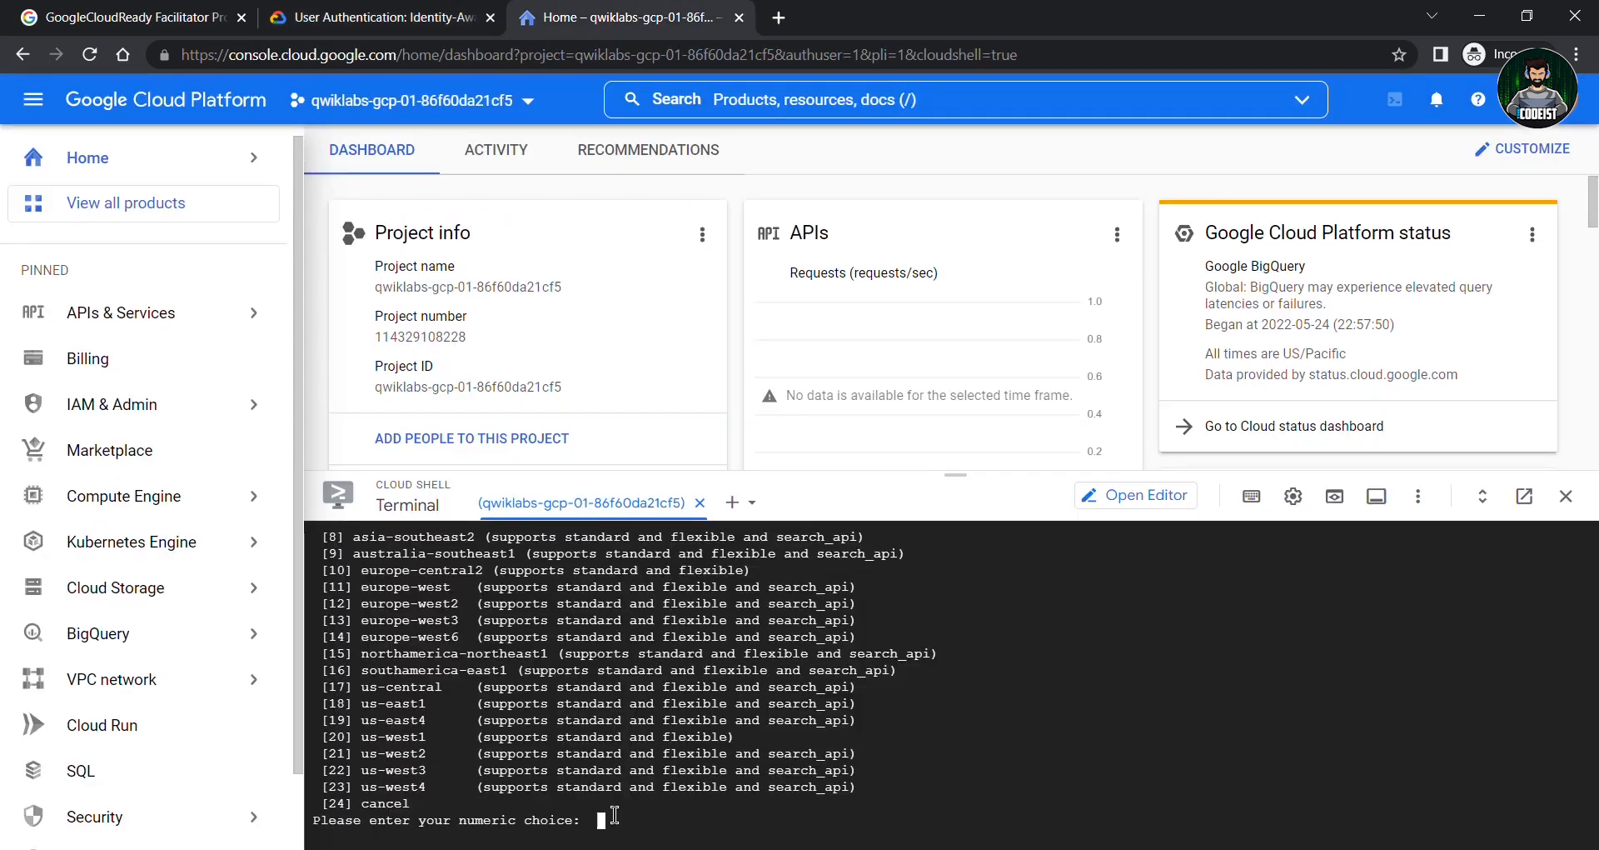
{"action": "key", "text": "Return"}
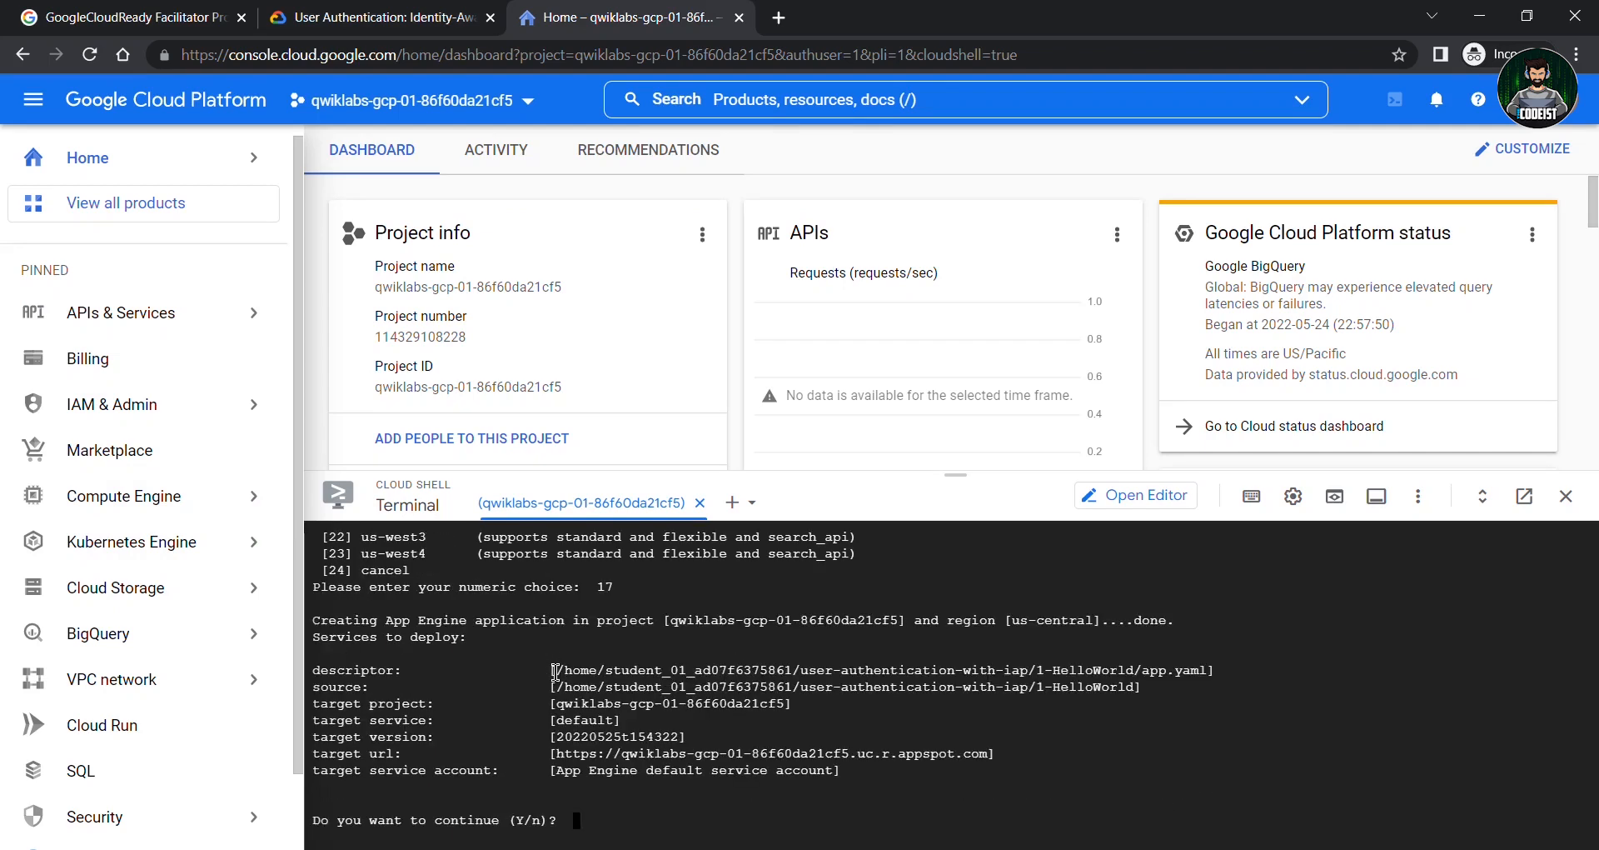
{"action": "key", "text": "Return"}
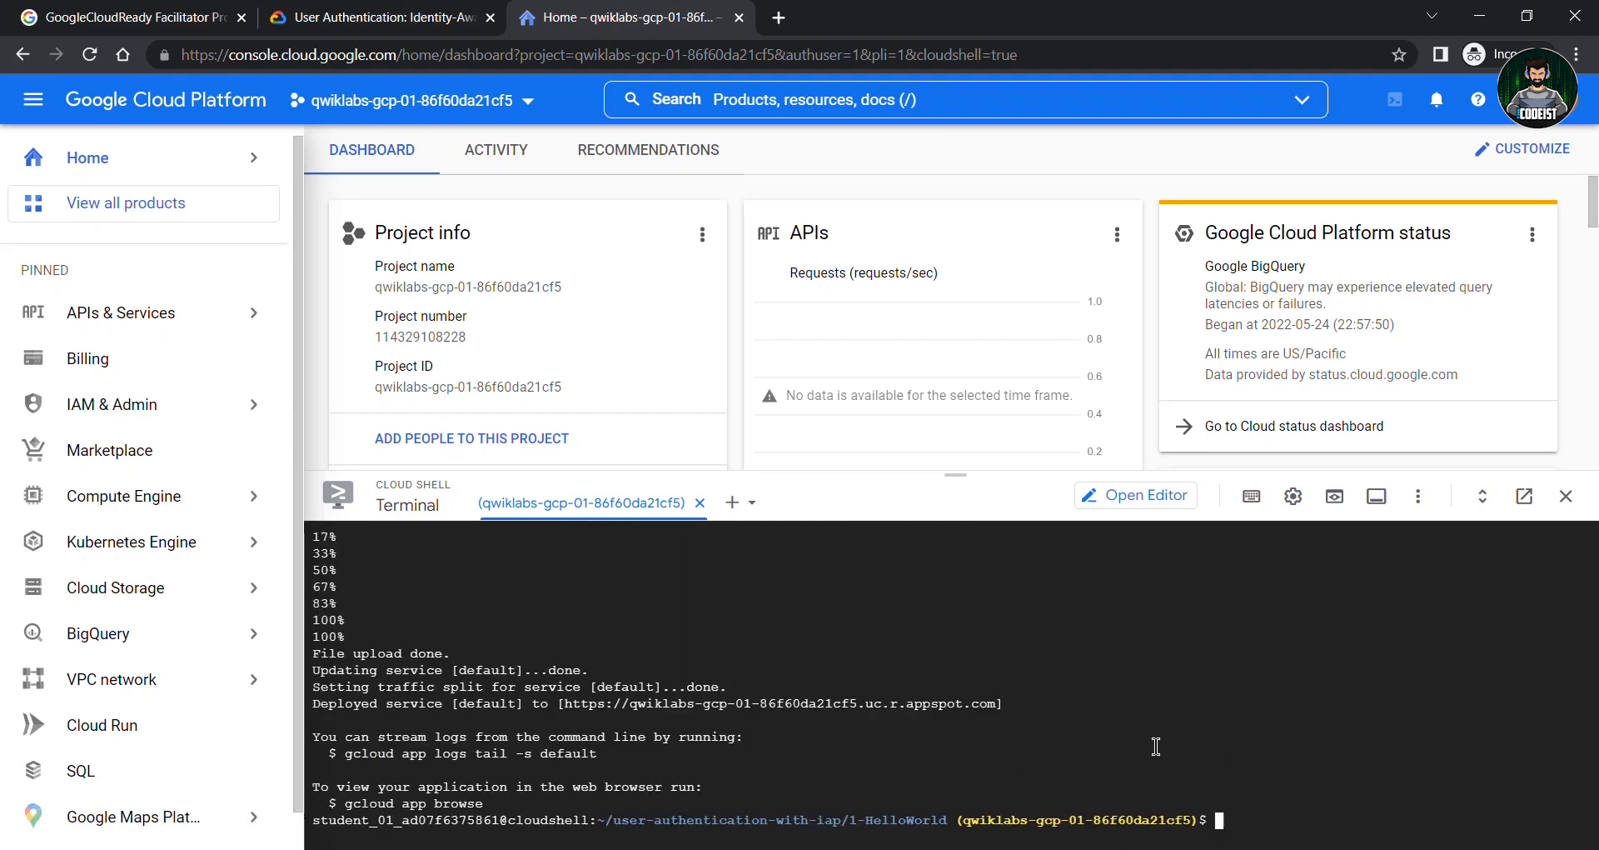
Copy the lab's browse command and run gcloud app browse in Cloud Shell to get the application link
{"action": "left_click", "coordinate": [371, 17]}
{"action": "left_click", "coordinate": [1014, 456]}
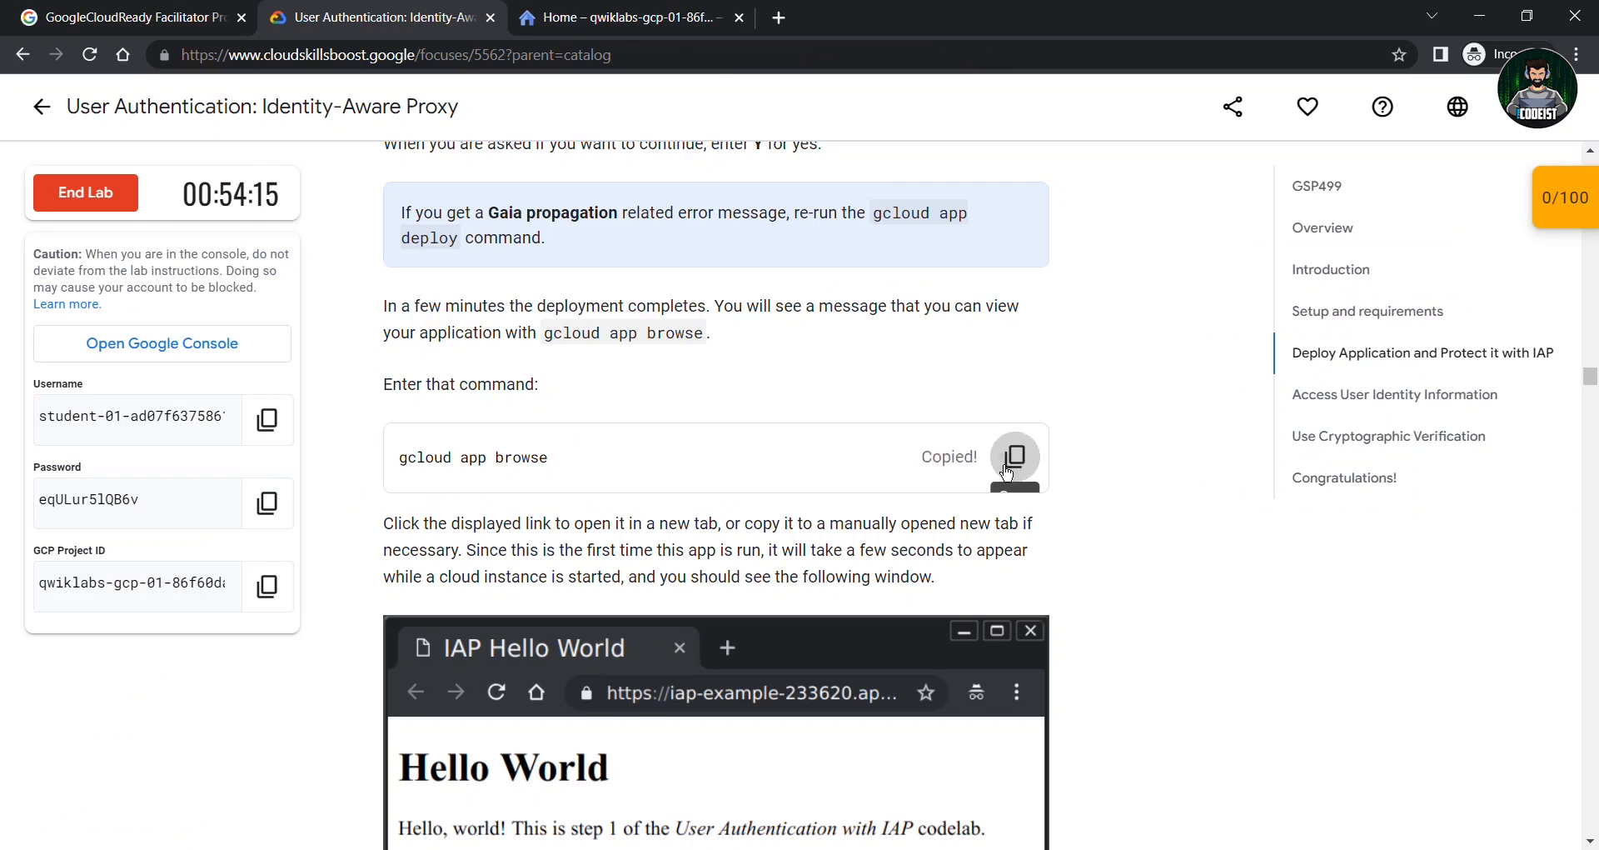
{"action": "left_click", "coordinate": [583, 17]}
{"action": "key", "text": "ctrl+v"}
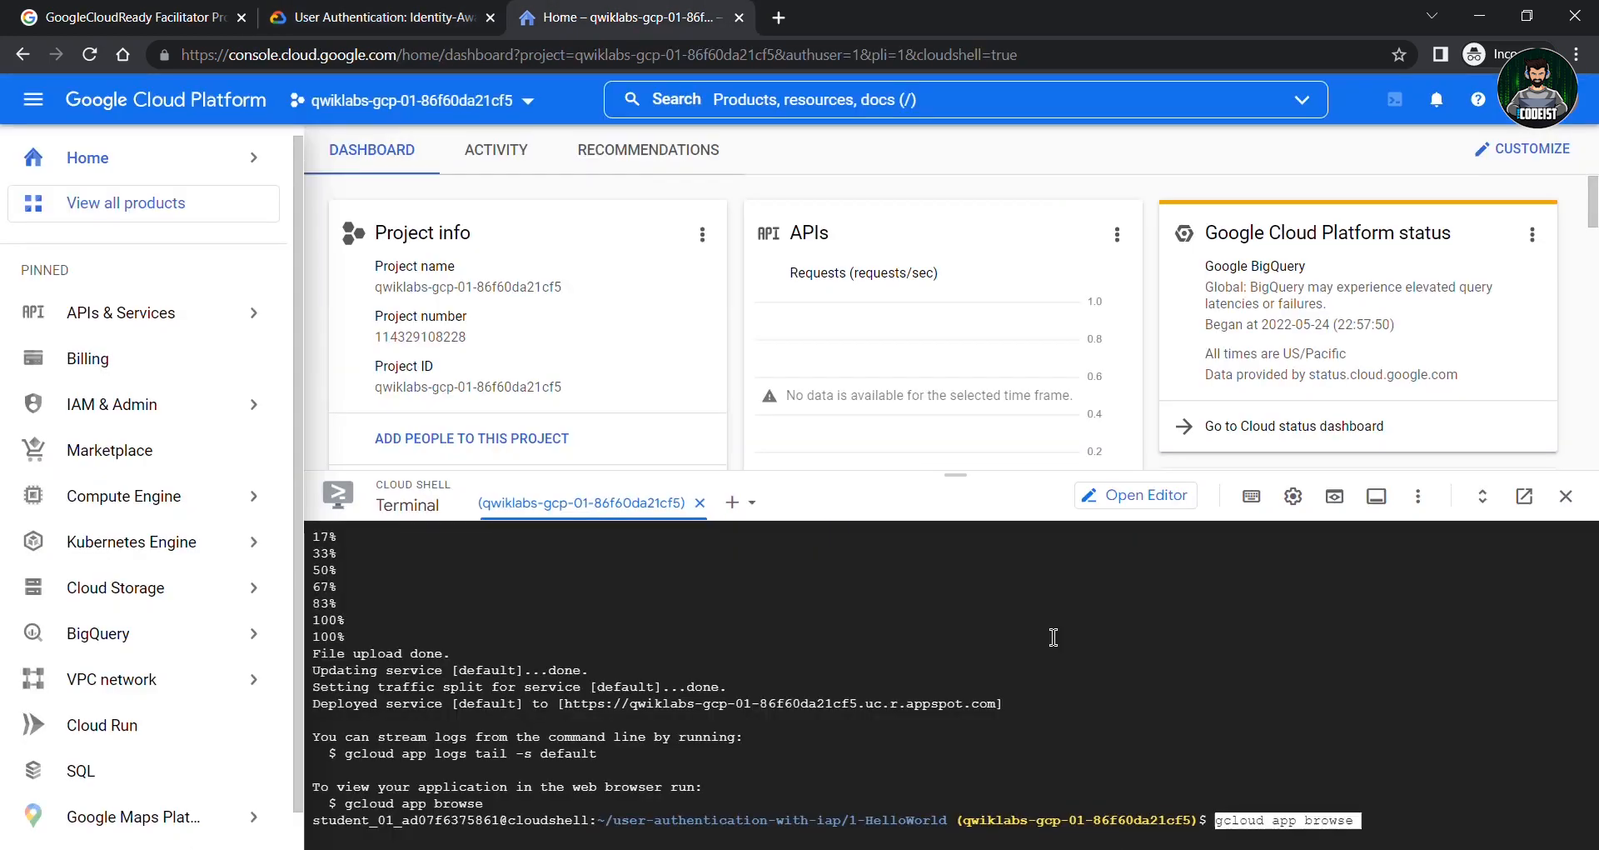
{"action": "key", "text": "Return"}
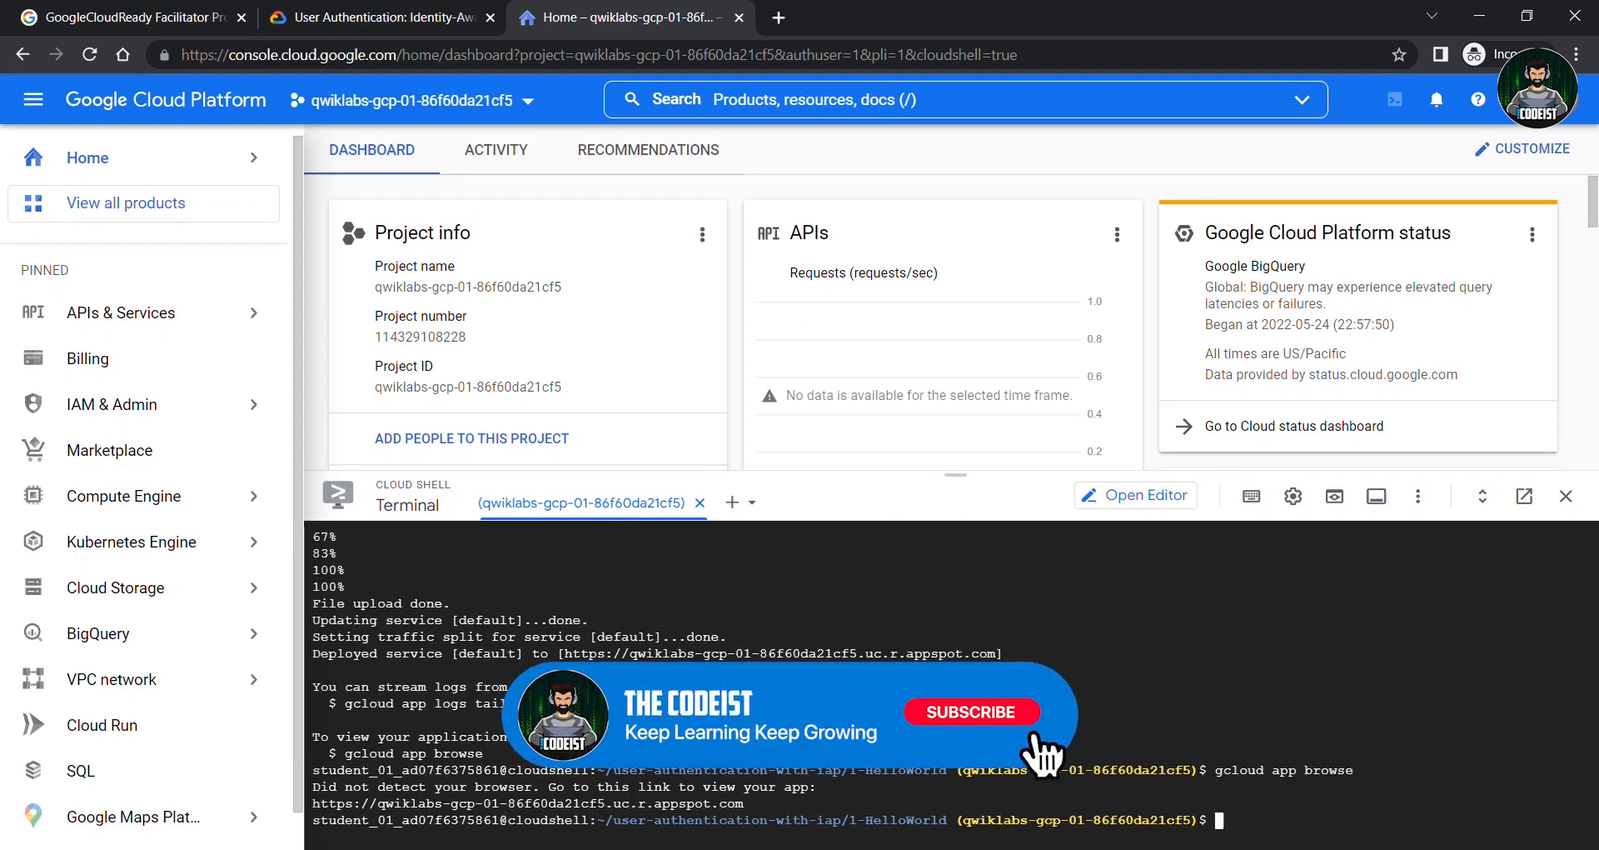
Check the lab progress for the Deploy an App Engine application objective and continue to the Restrict Access with IAP section
{"action": "left_click", "coordinate": [402, 8]}
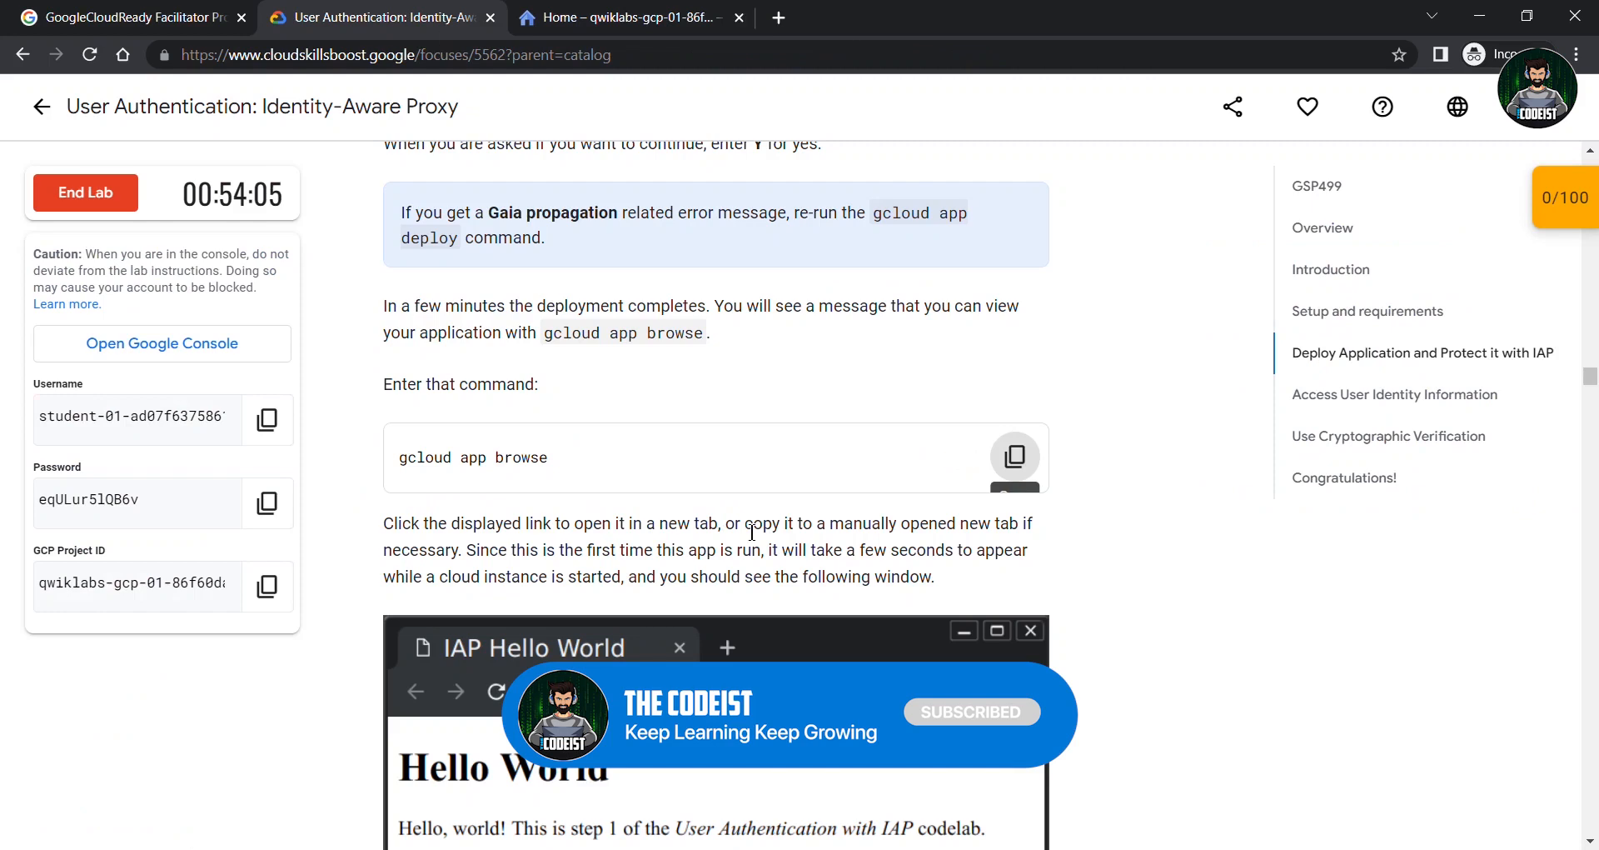
{"action": "scroll", "coordinate": [752, 532], "scroll_direction": "down", "scroll_amount": 4}
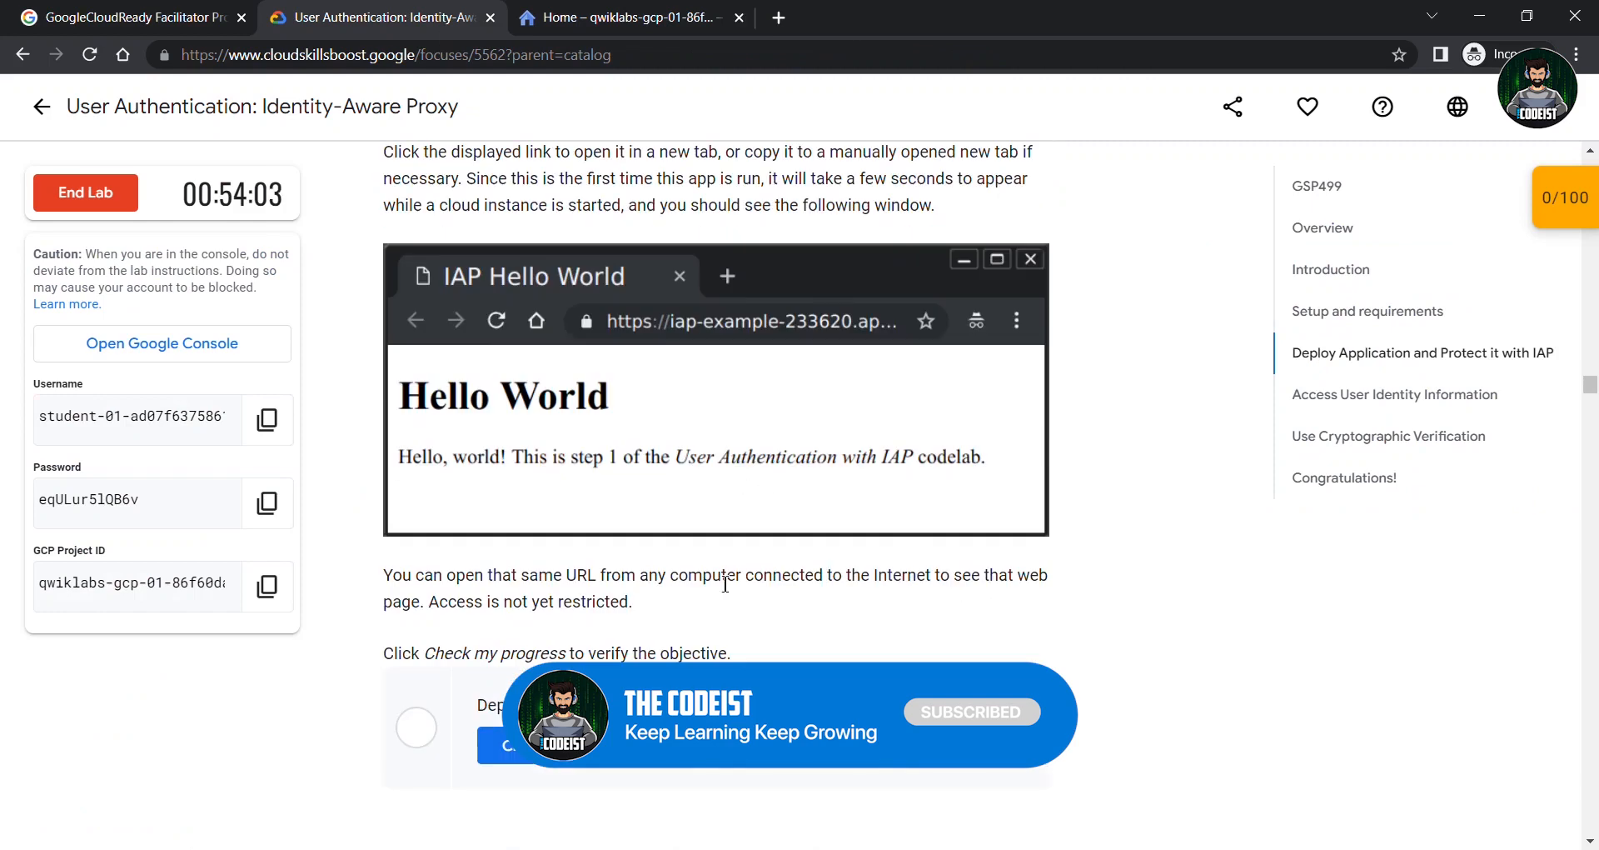
{"action": "scroll", "coordinate": [727, 584], "scroll_direction": "down", "scroll_amount": 2}
{"action": "left_click", "coordinate": [633, 598]}
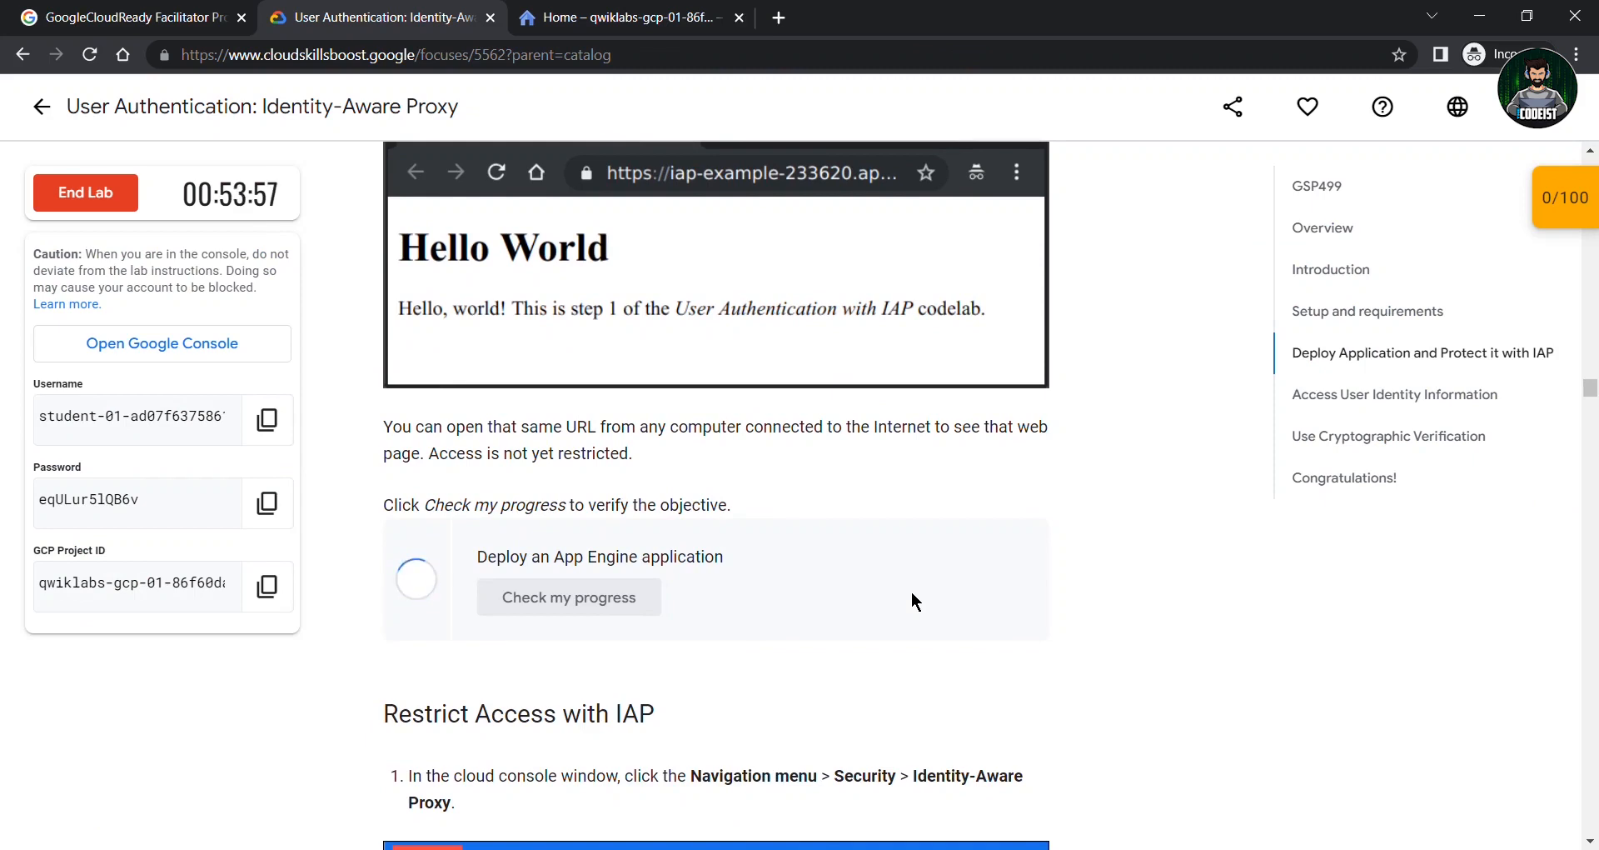
{"action": "scroll", "coordinate": [730, 530], "scroll_direction": "down", "scroll_amount": 4}
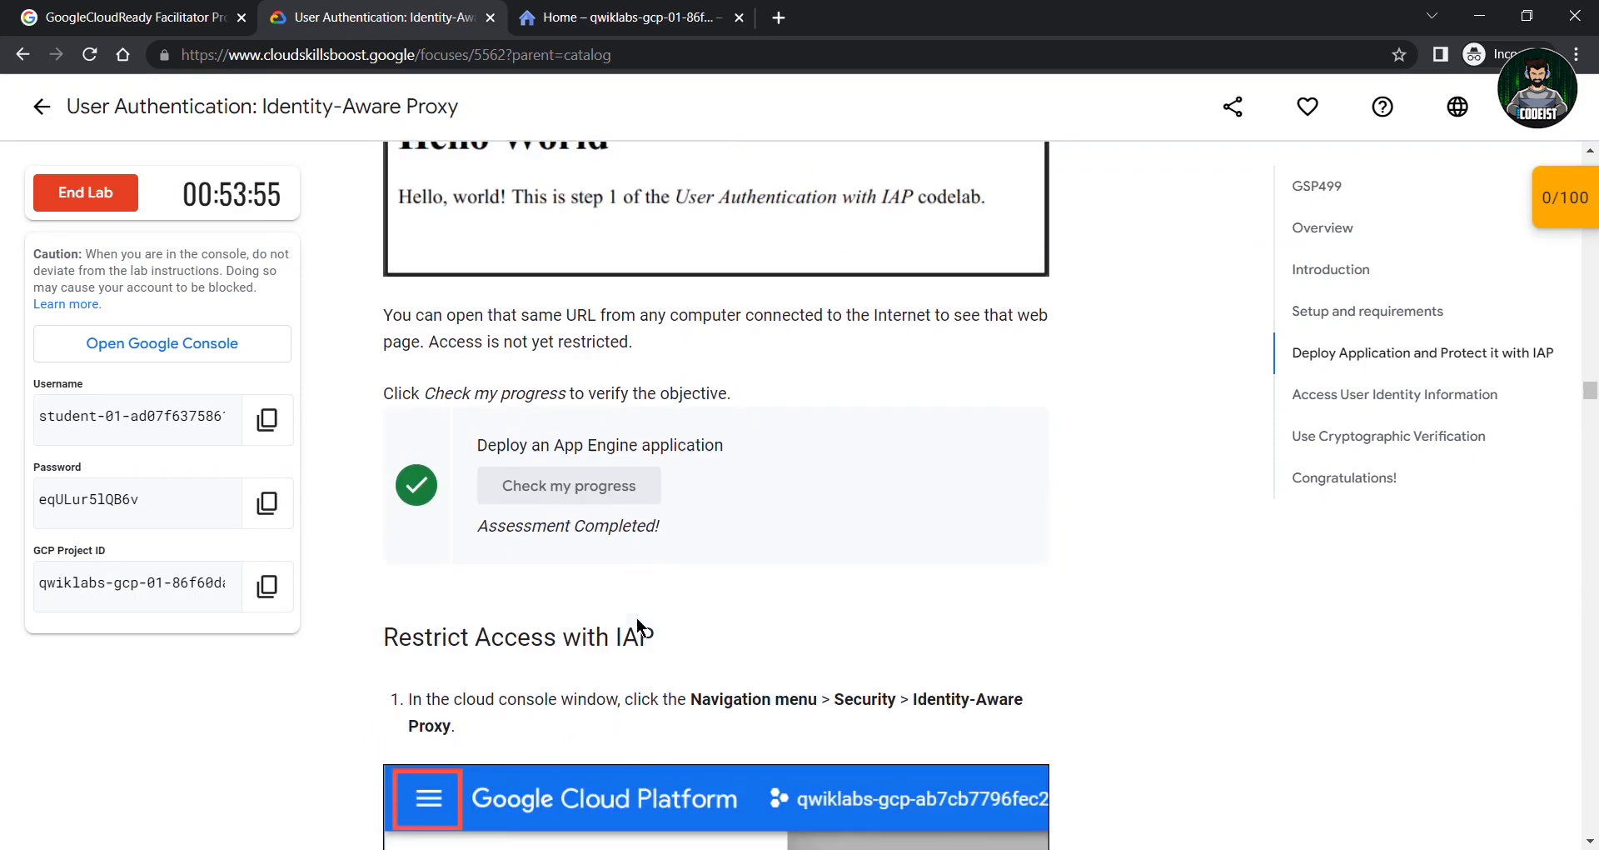
Follow the lab's Restrict Access with IAP instruction and open Identity-Aware Proxy under Security in the Google Cloud console
{"action": "left_click_drag", "start_coordinate": [383, 367], "coordinate": [749, 376]}
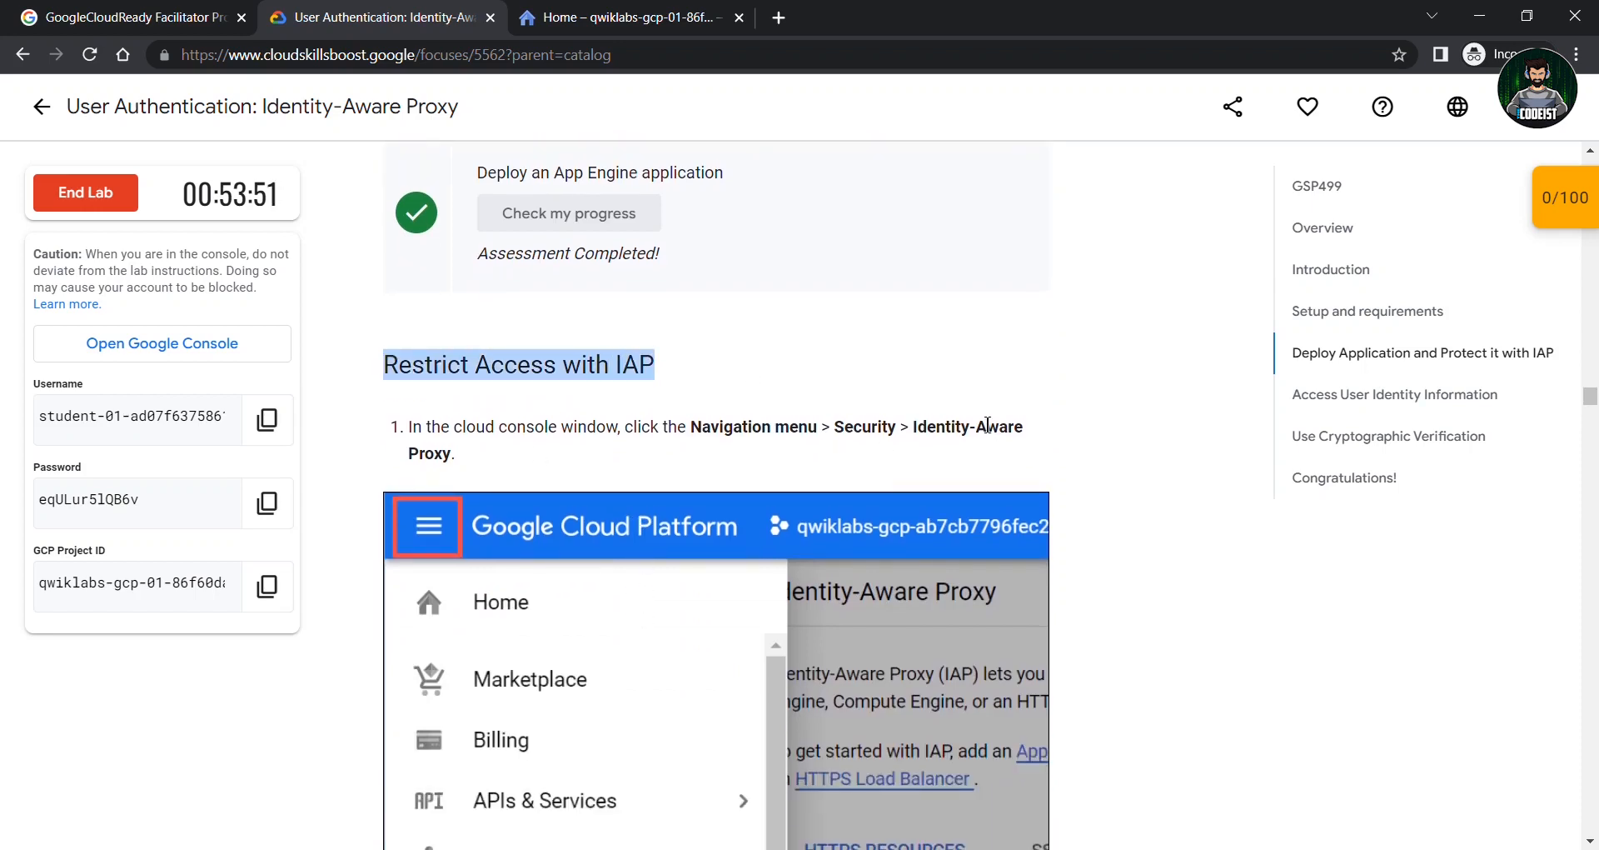
{"action": "left_click", "coordinate": [639, 10]}
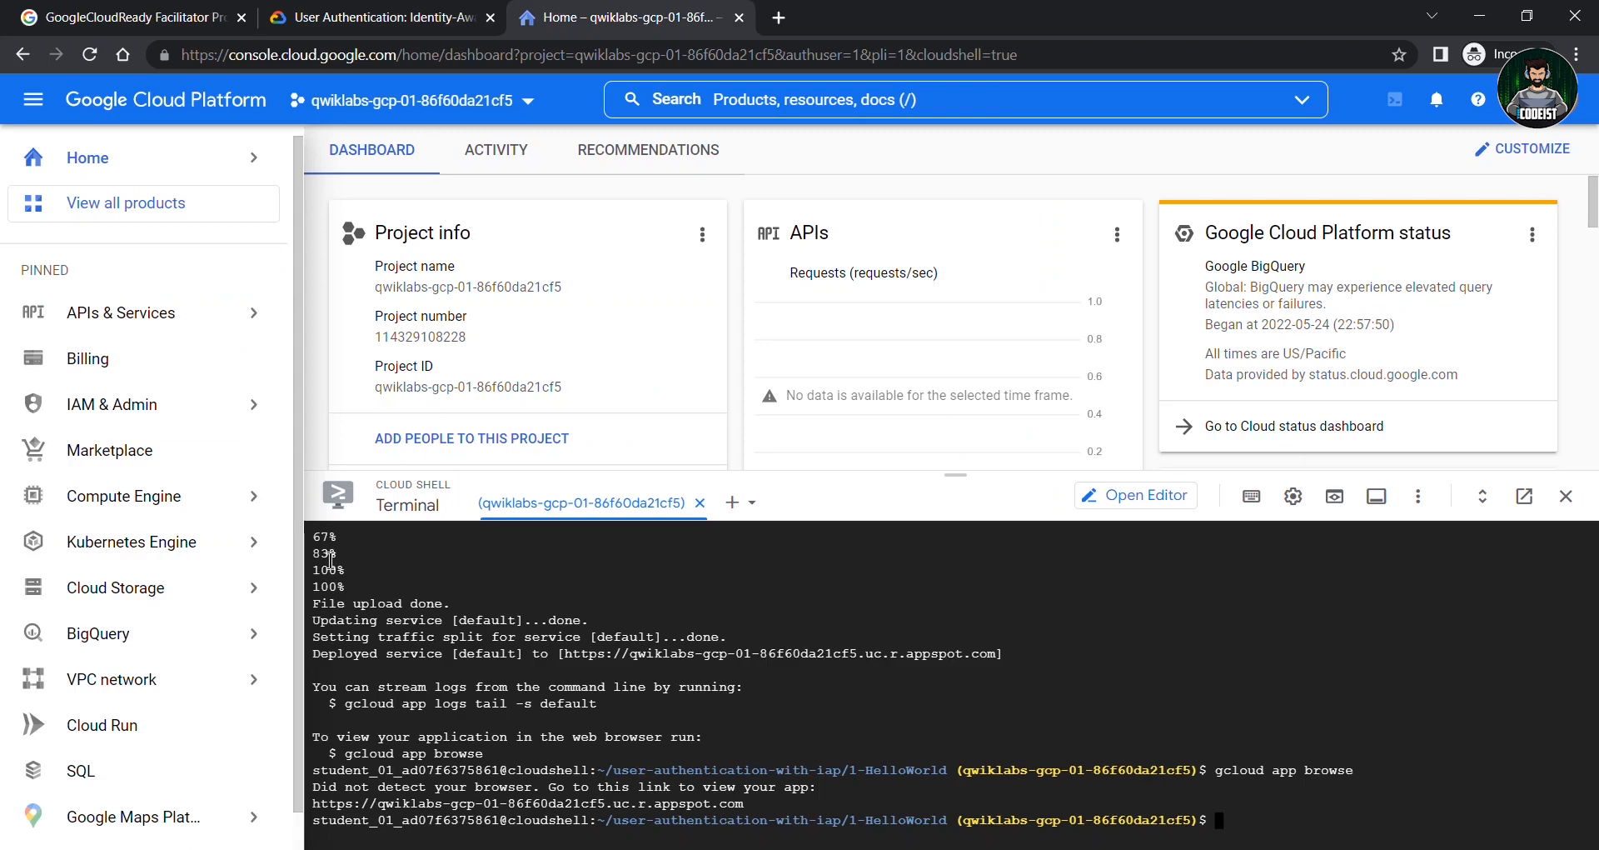
{"action": "scroll", "coordinate": [132, 600], "scroll_direction": "down", "scroll_amount": 1}
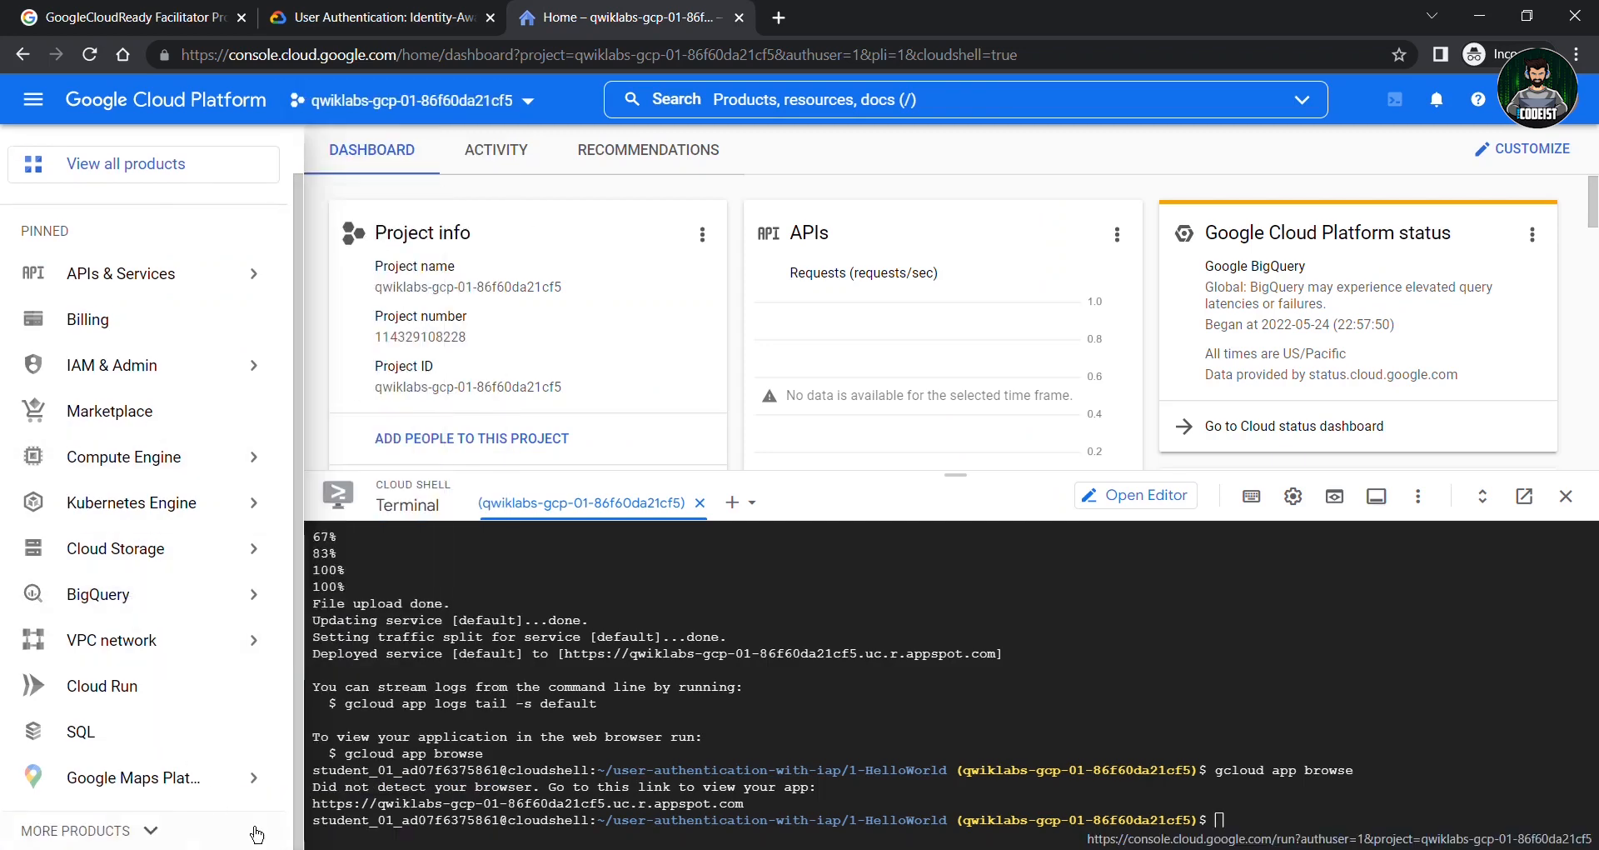
{"action": "mouse_move", "coordinate": [178, 784]}
{"action": "left_click", "coordinate": [170, 822]}
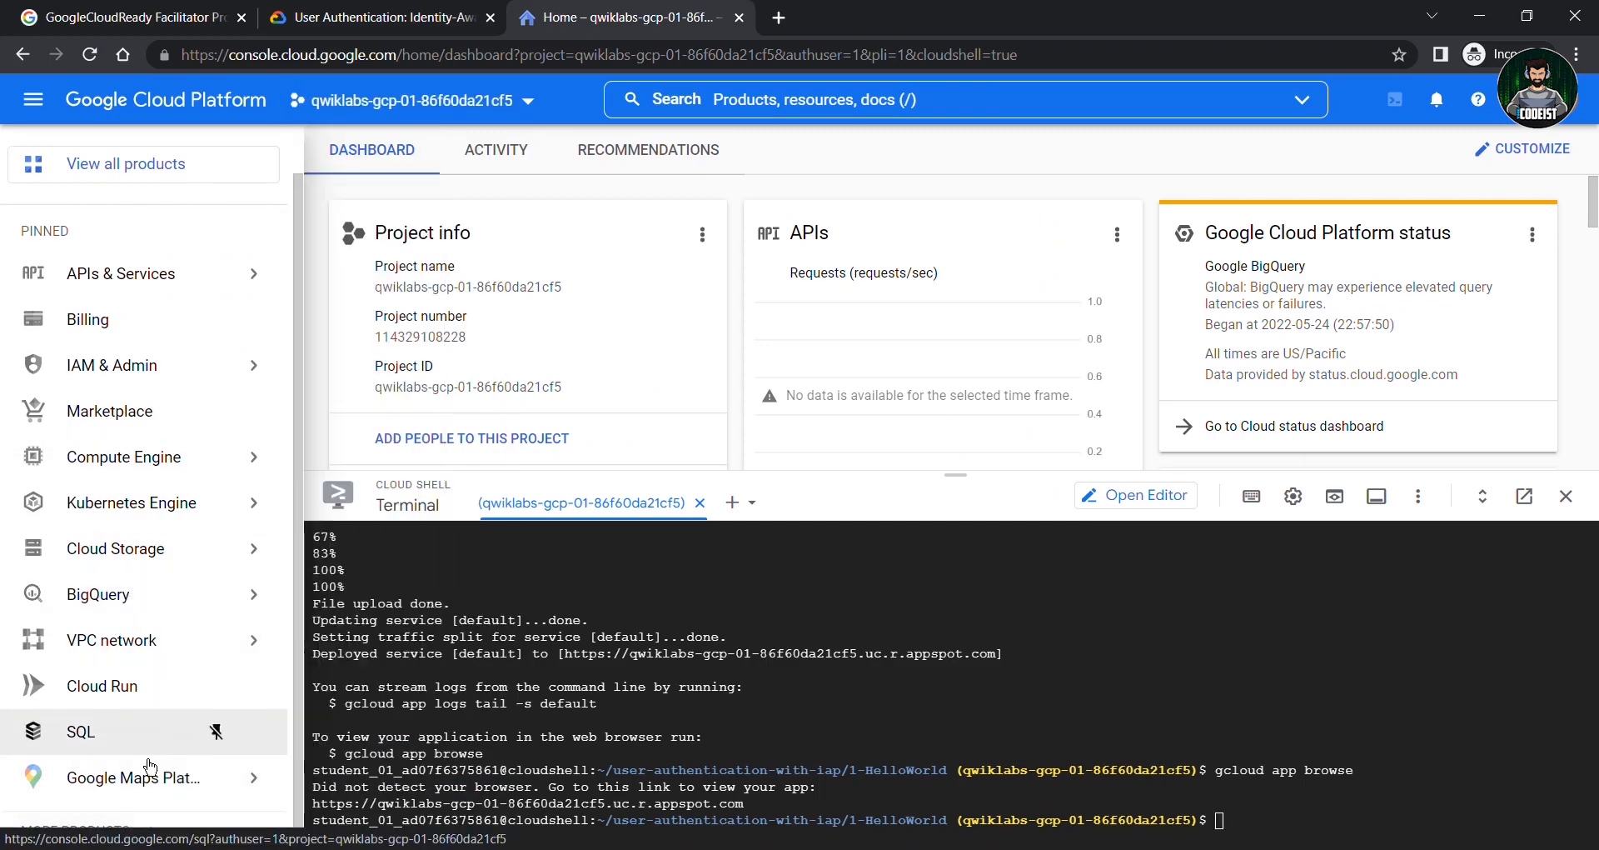
{"action": "scroll", "coordinate": [149, 768], "scroll_direction": "down", "scroll_amount": 3}
{"action": "scroll", "coordinate": [157, 625], "scroll_direction": "down", "scroll_amount": 6}
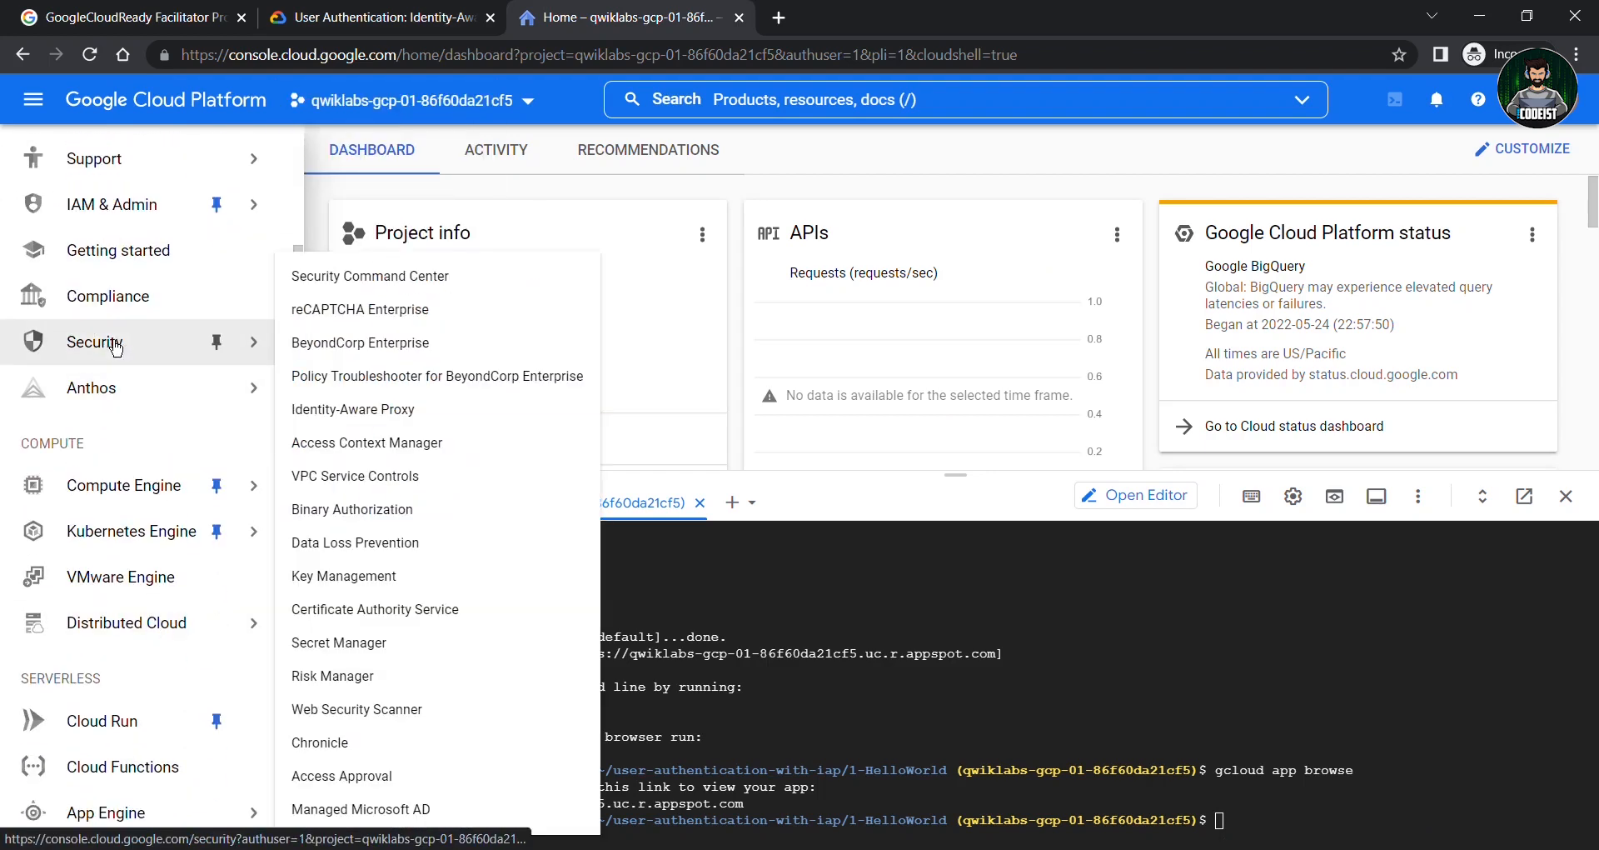
{"action": "left_click", "coordinate": [113, 341]}
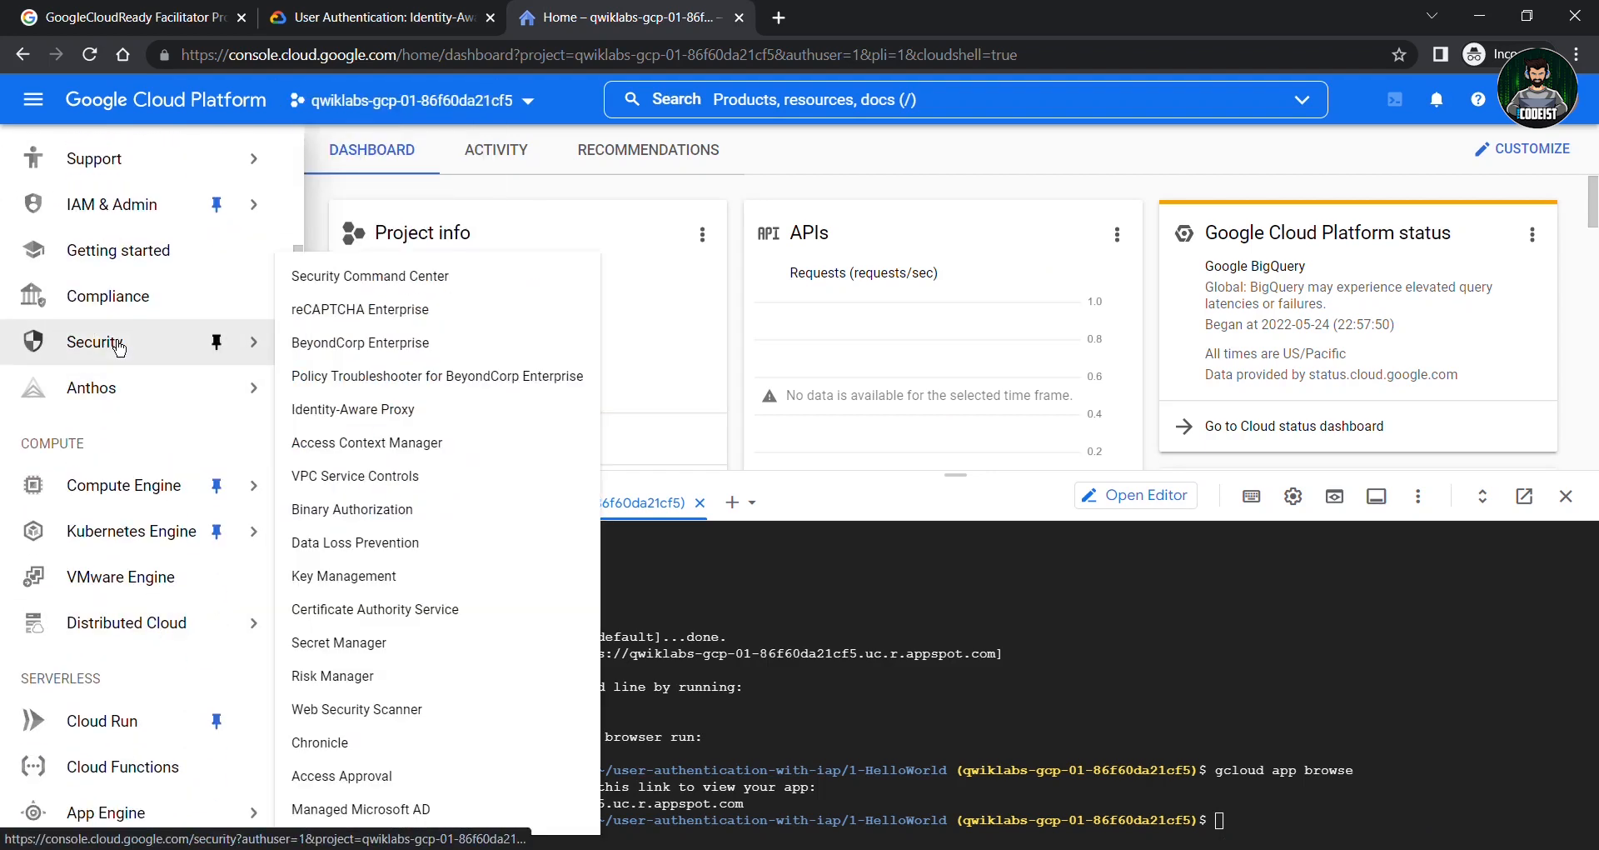
{"action": "left_click", "coordinate": [340, 425]}
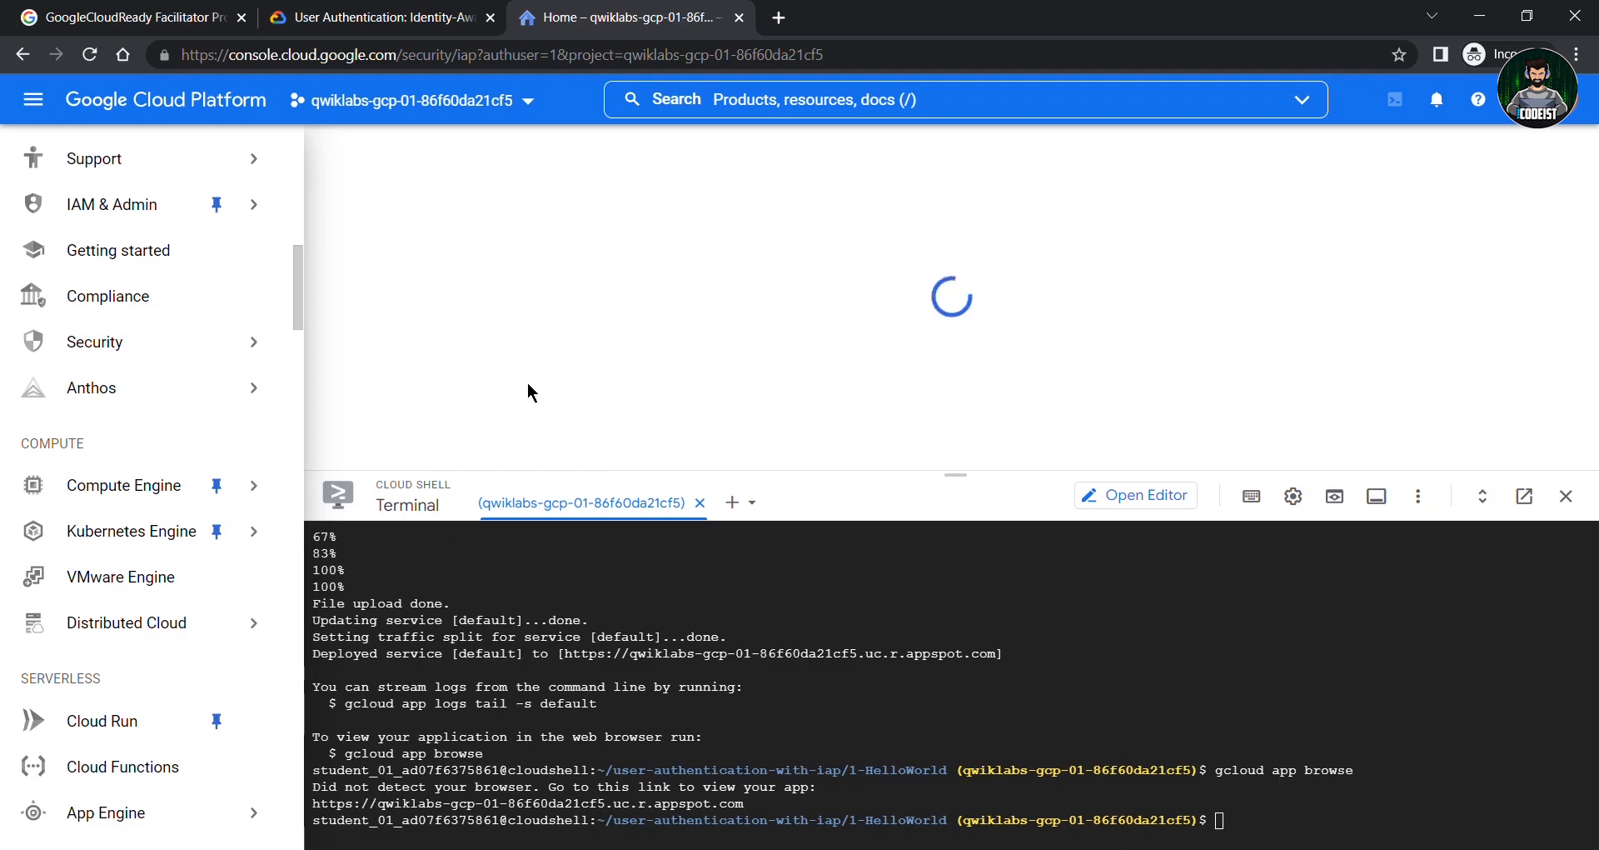
Check the lab's next instruction, enable the Identity-Aware Proxy API for the project, and shrink the Cloud Shell terminal to enlarge the page
{"action": "left_click", "coordinate": [375, 18]}
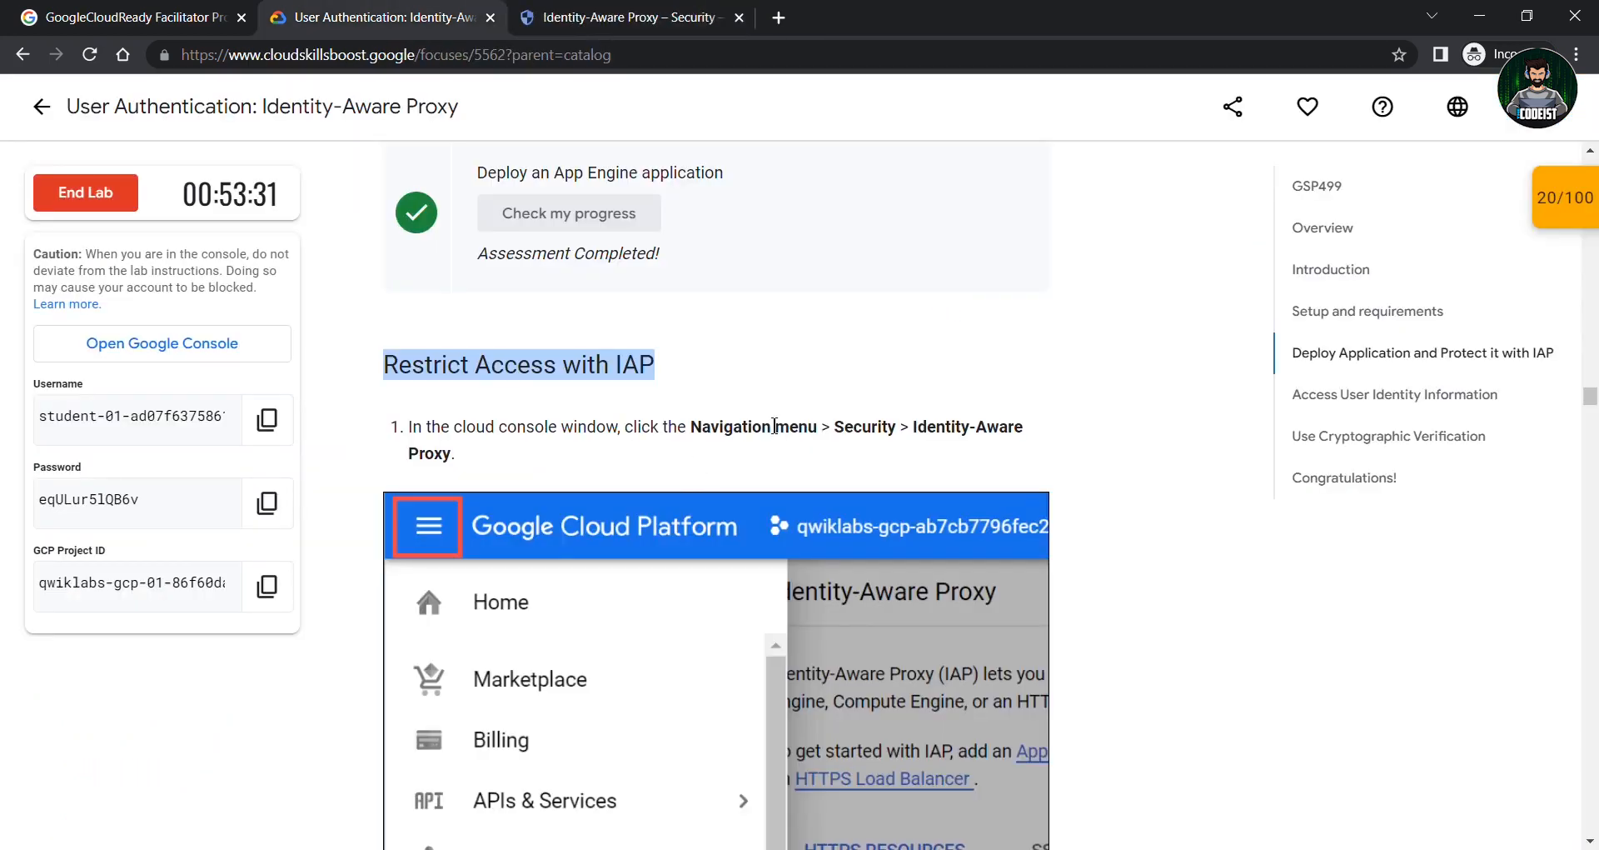
{"action": "left_click_drag", "start_coordinate": [774, 425], "coordinate": [983, 425]}
{"action": "scroll", "coordinate": [650, 585], "scroll_direction": "down", "scroll_amount": 7}
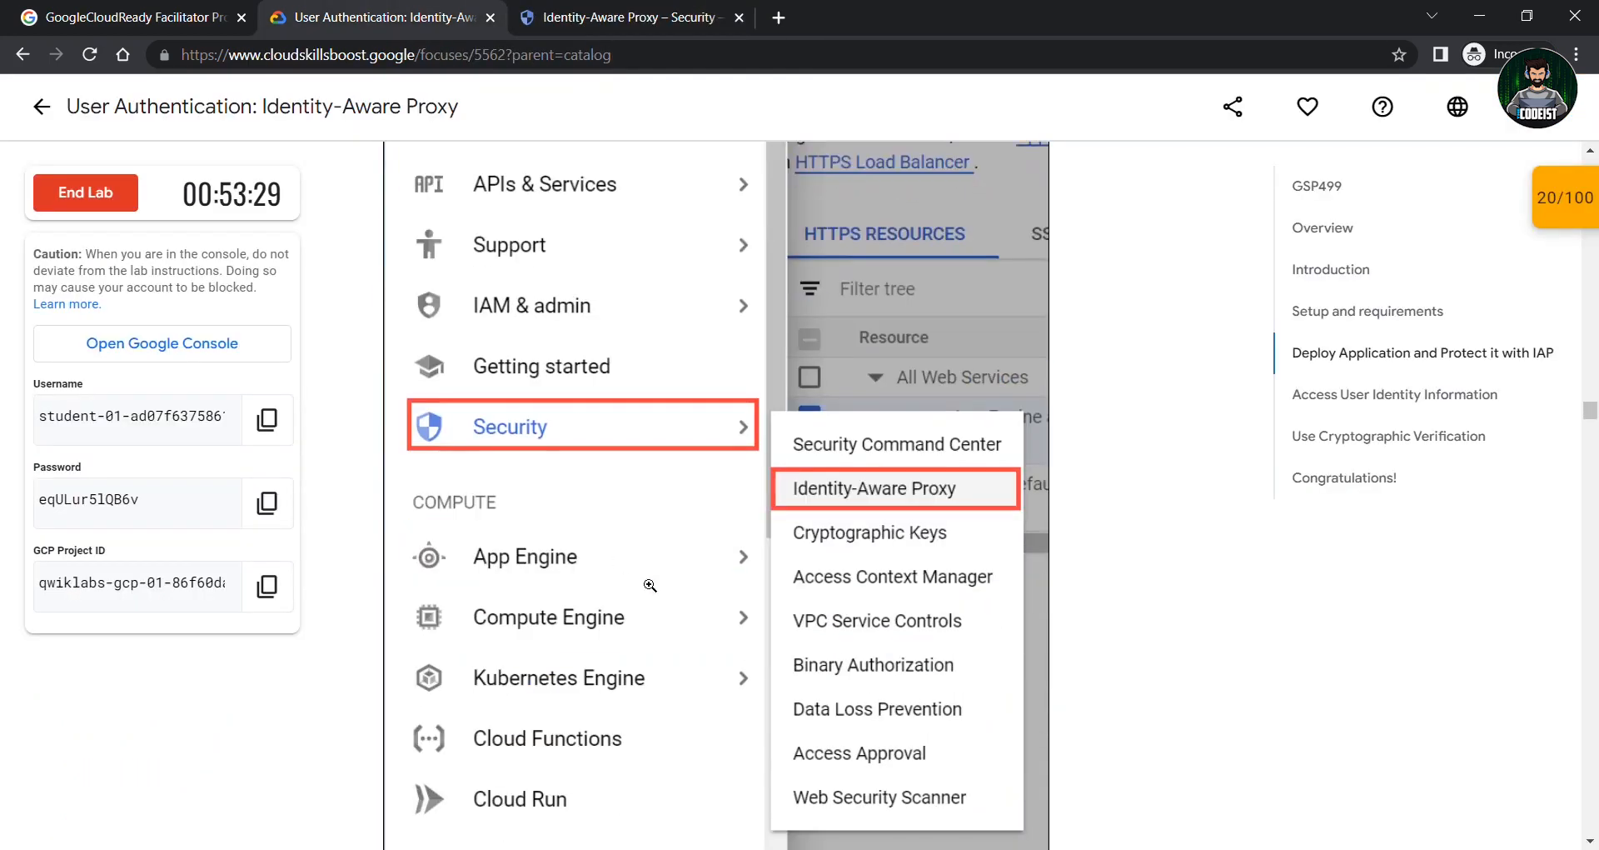
{"action": "scroll", "coordinate": [650, 586], "scroll_direction": "down", "scroll_amount": 7}
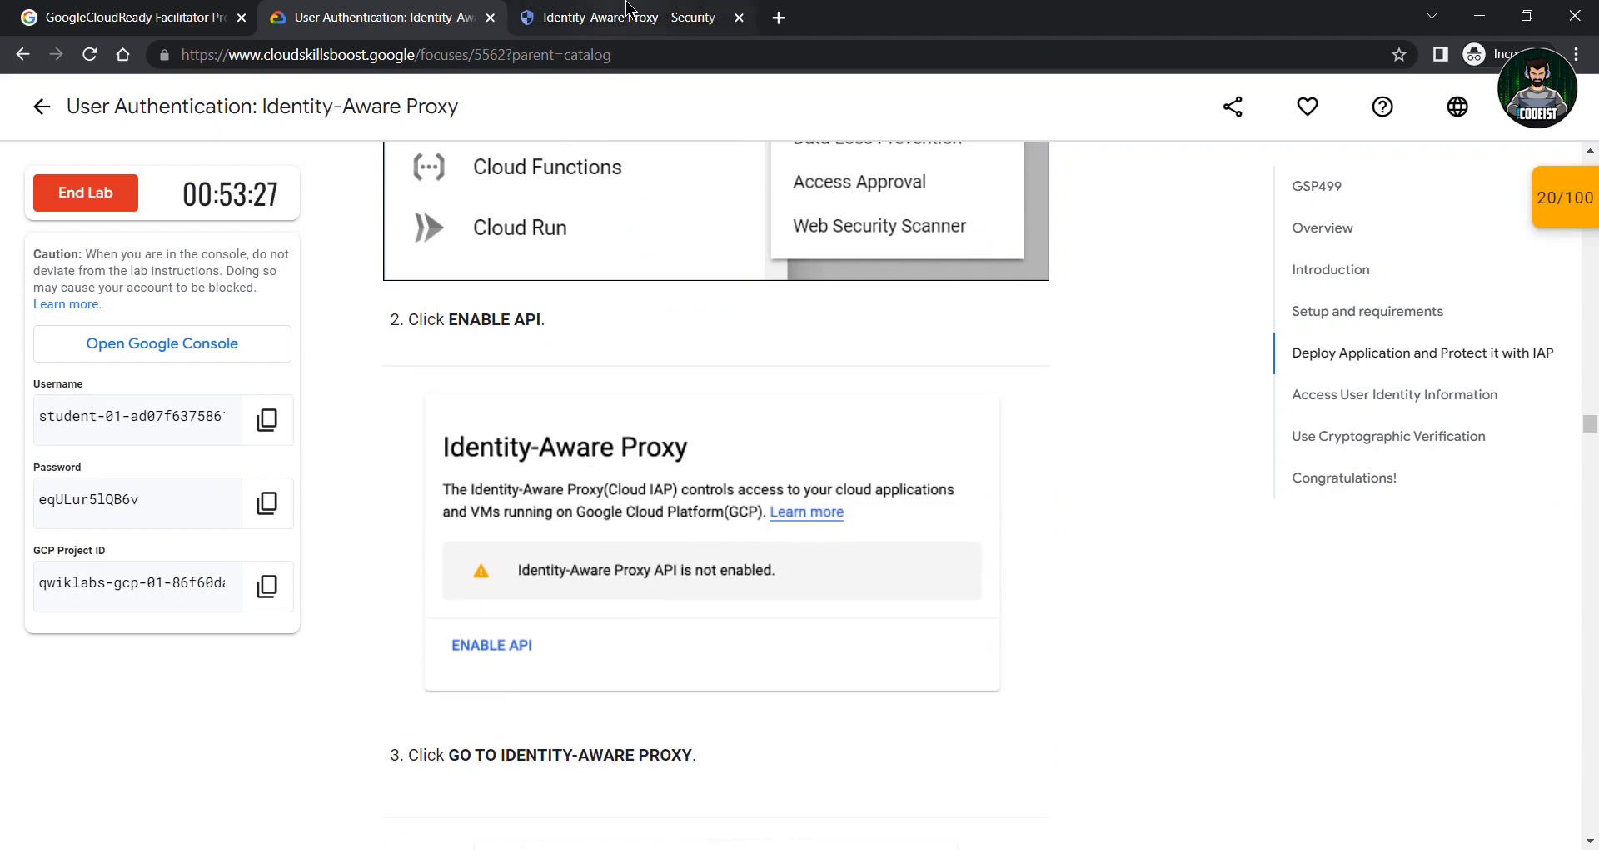
{"action": "left_click", "coordinate": [629, 12]}
{"action": "left_click", "coordinate": [722, 436]}
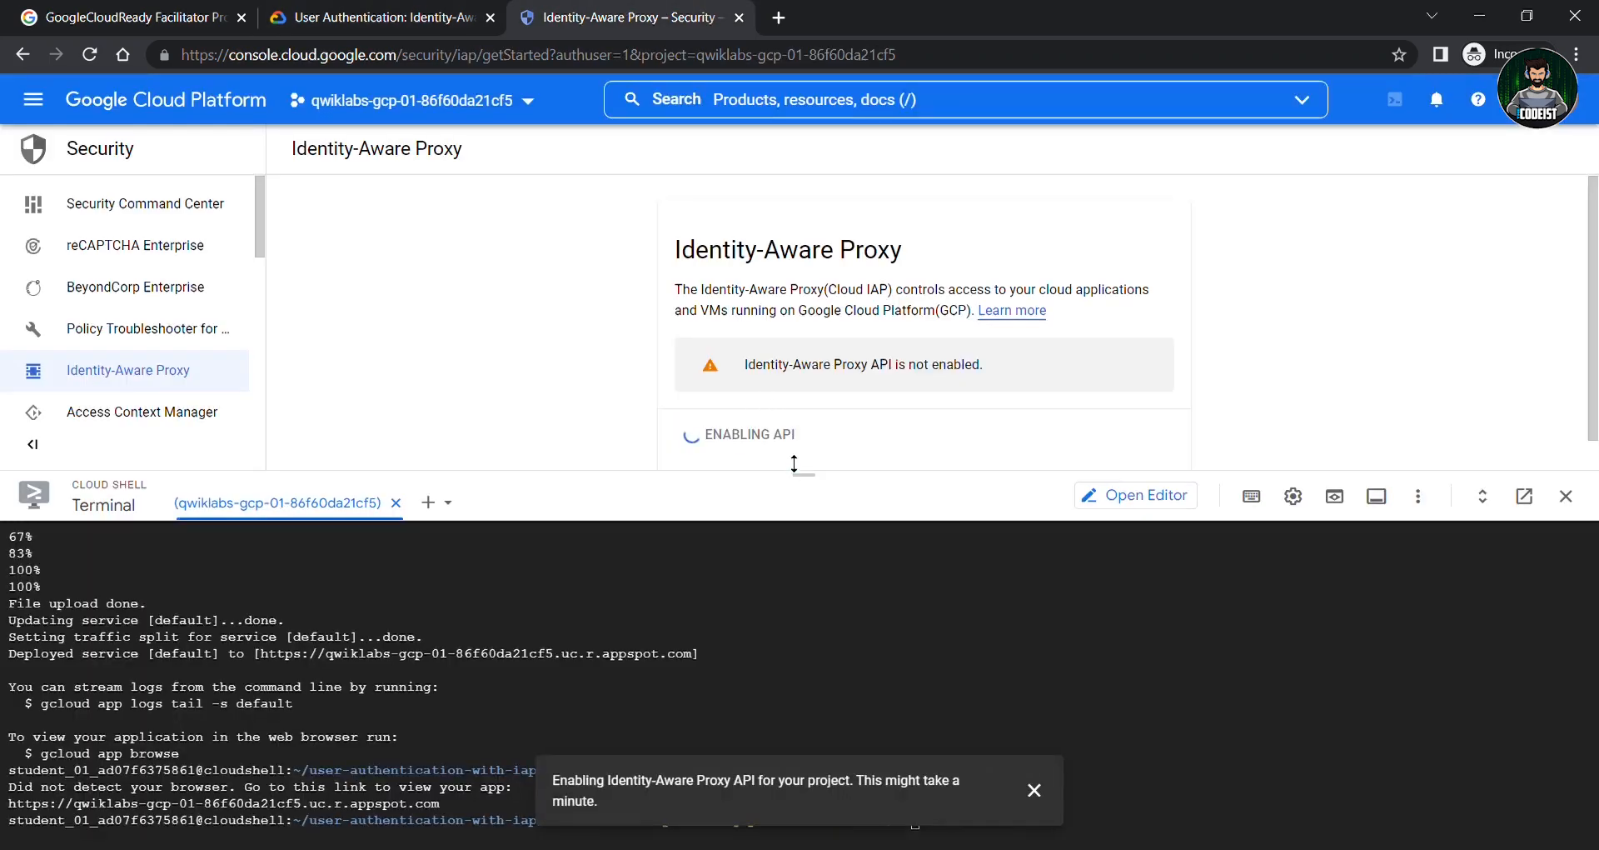
{"action": "left_click_drag", "start_coordinate": [803, 472], "coordinate": [803, 688]}
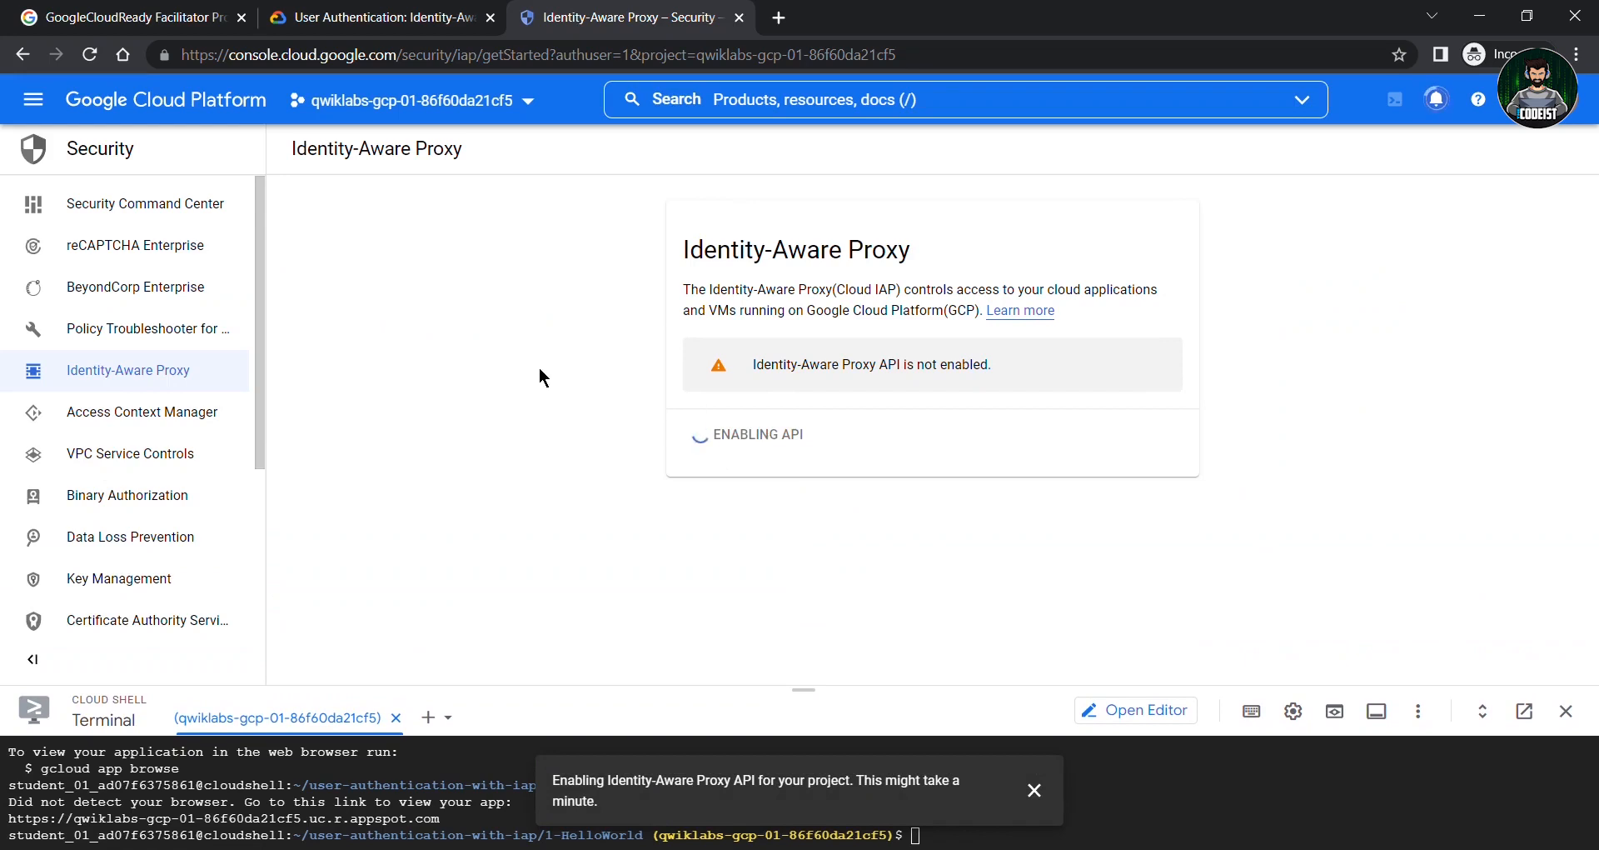
Read lab steps 3 and 4, go to Identity-Aware Proxy in the console, and open the OAuth consent screen configuration
{"action": "key", "text": "ctrl+shift+Tab"}
{"action": "scroll", "coordinate": [610, 409], "scroll_direction": "down", "scroll_amount": 3}
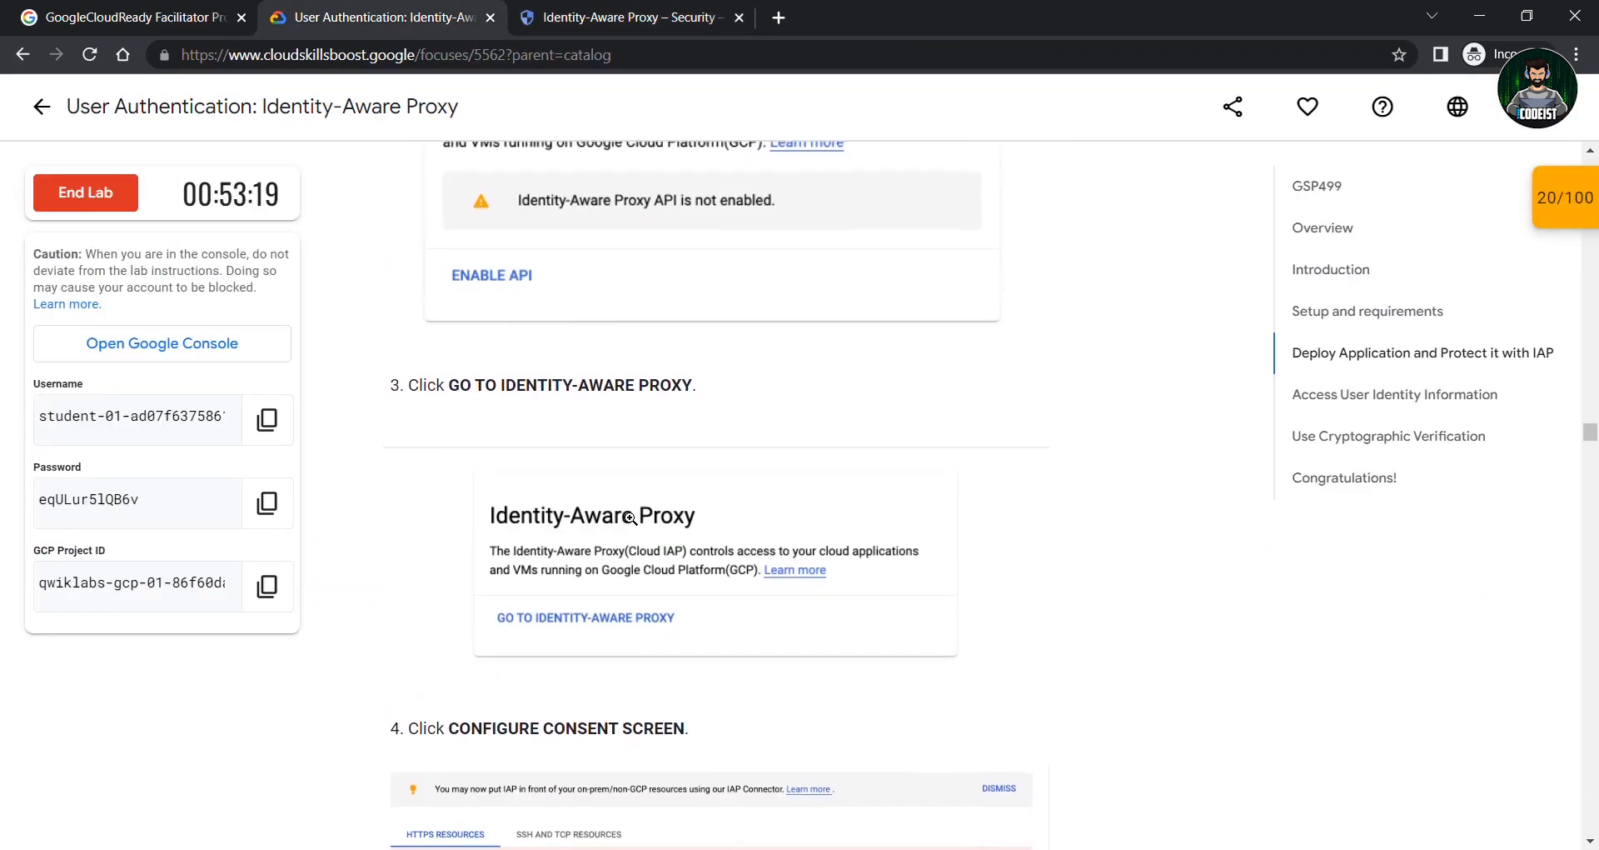
{"action": "scroll", "coordinate": [665, 385], "scroll_direction": "down", "scroll_amount": 3}
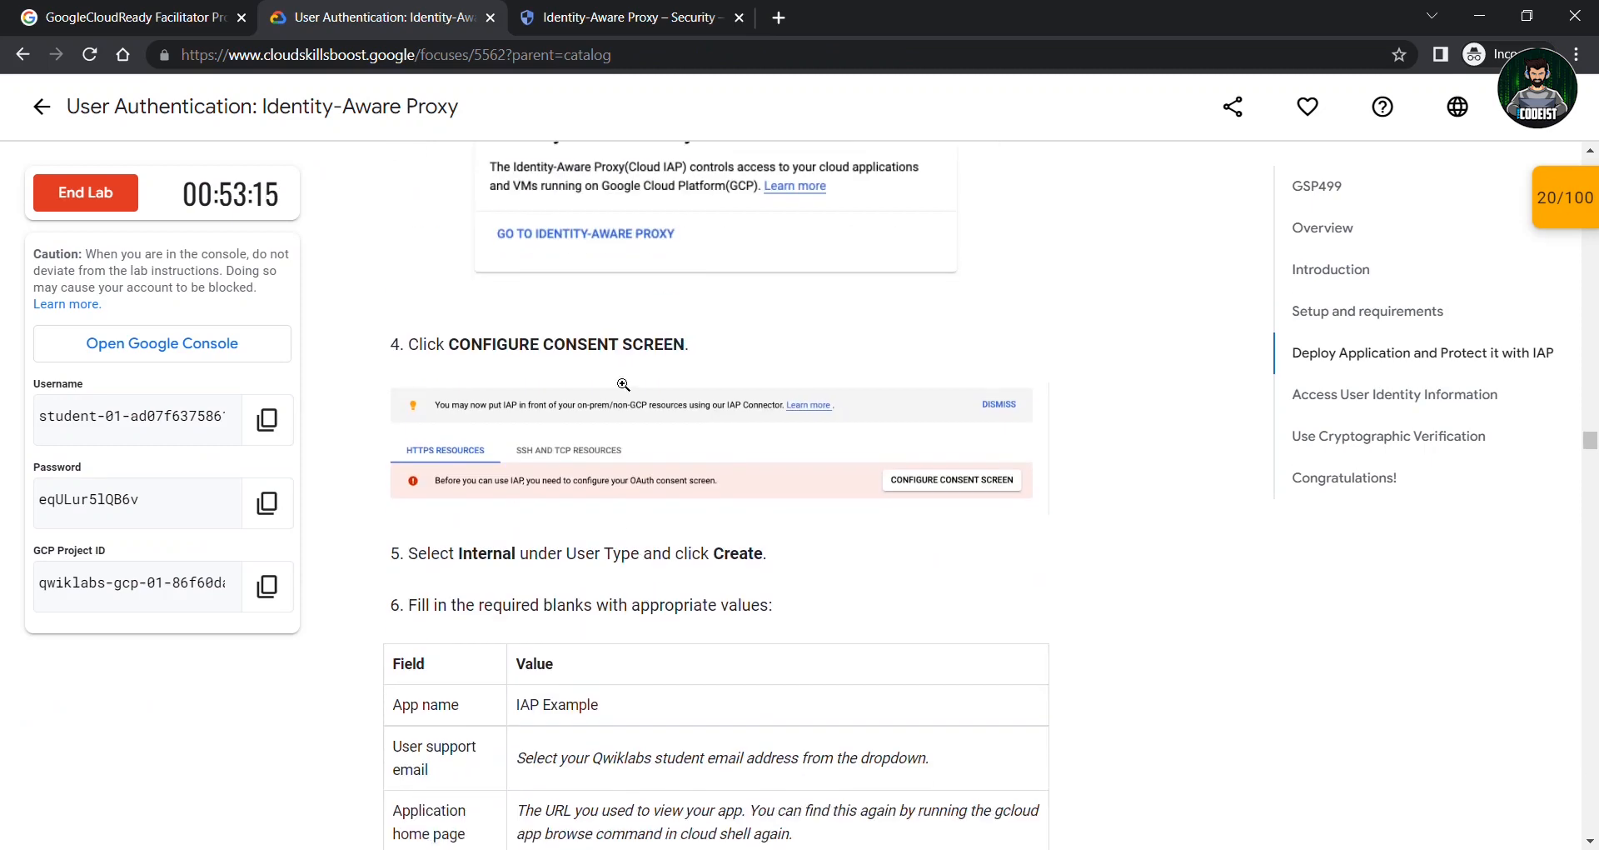
{"action": "left_click", "coordinate": [641, 17]}
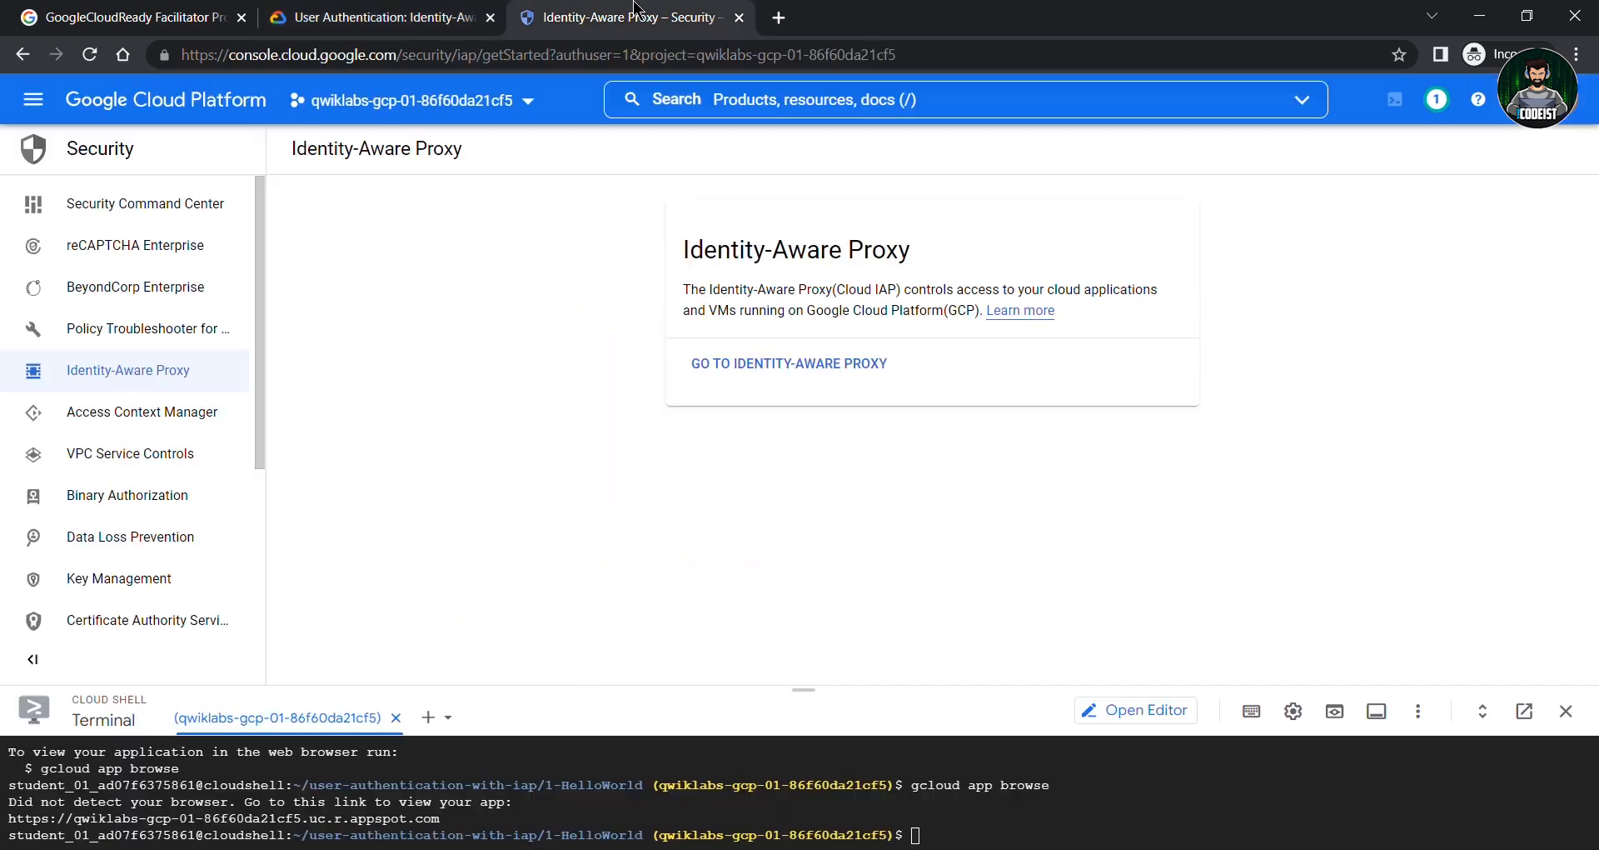
{"action": "left_click", "coordinate": [761, 361]}
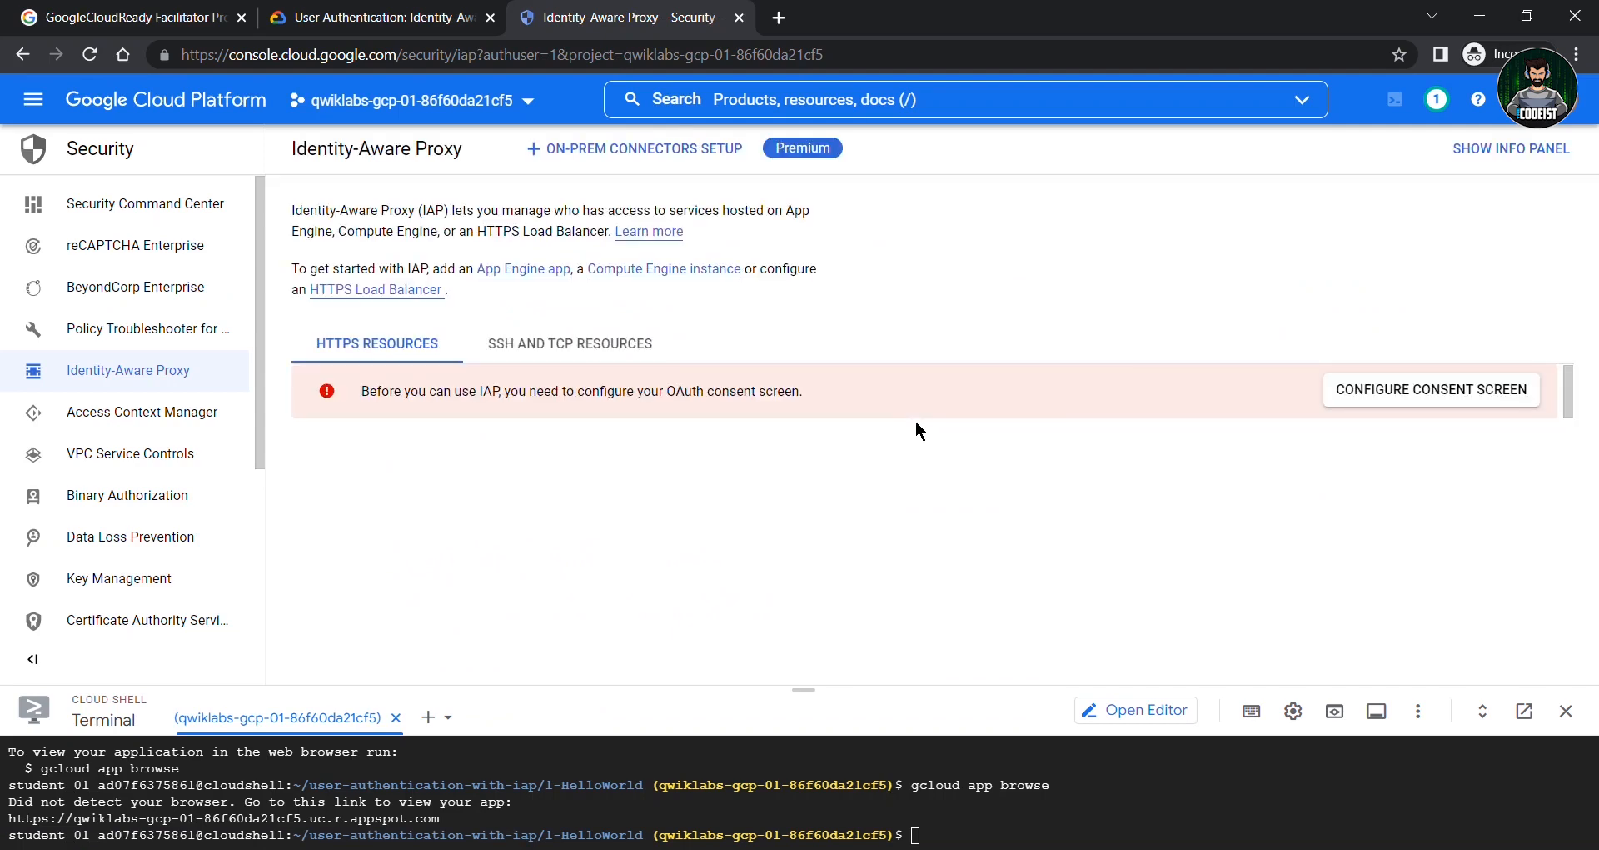
{"action": "left_click", "coordinate": [947, 393]}
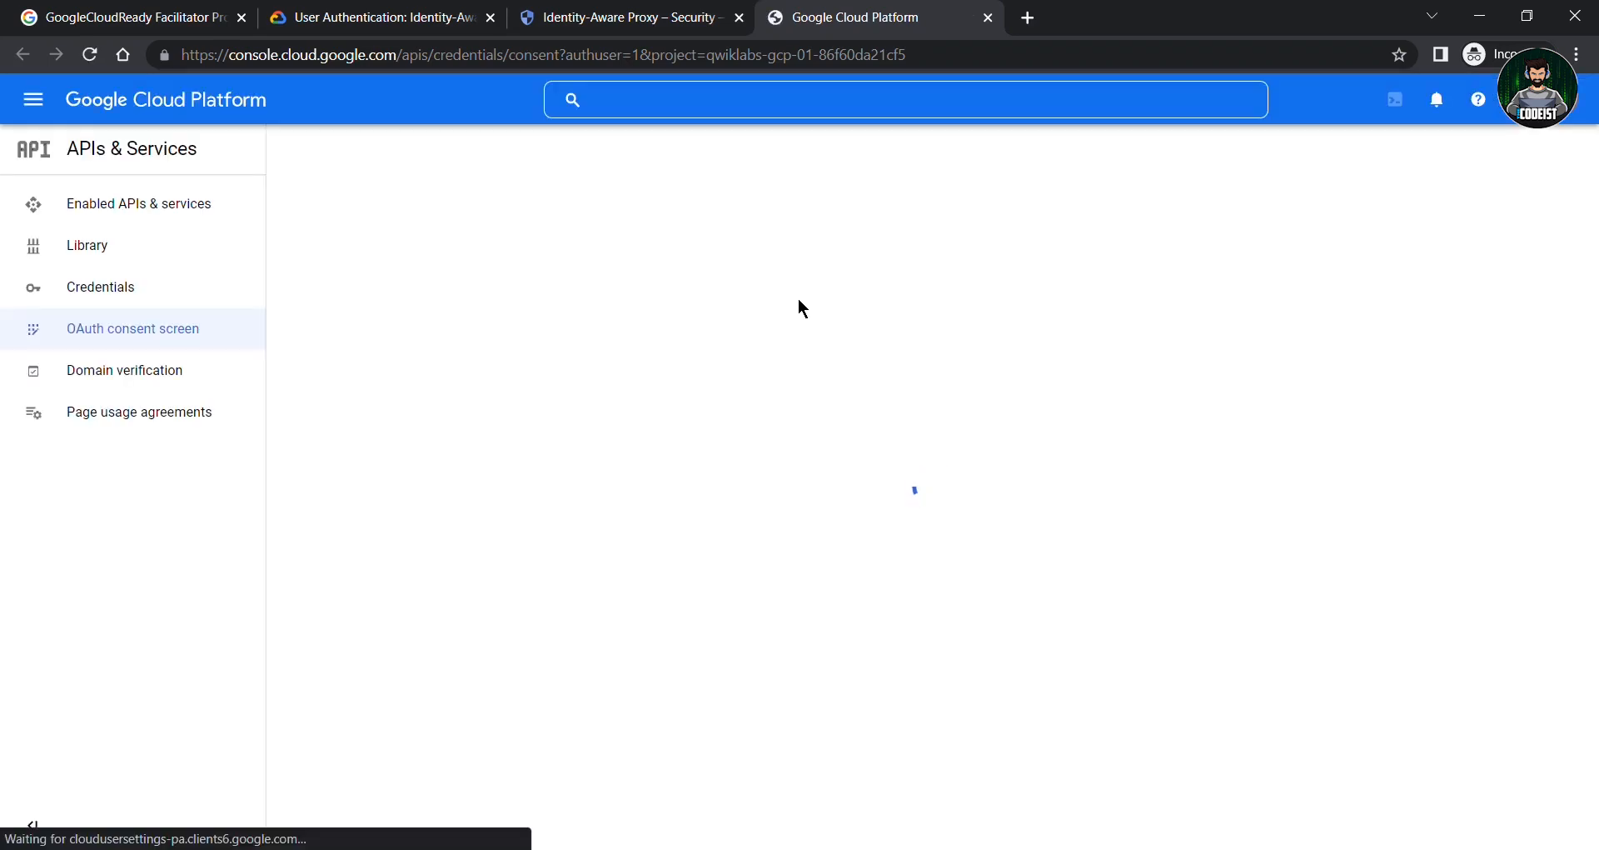
Check the user type required by the lab and create the OAuth consent screen with user type Internal
{"action": "left_click", "coordinate": [344, 10]}
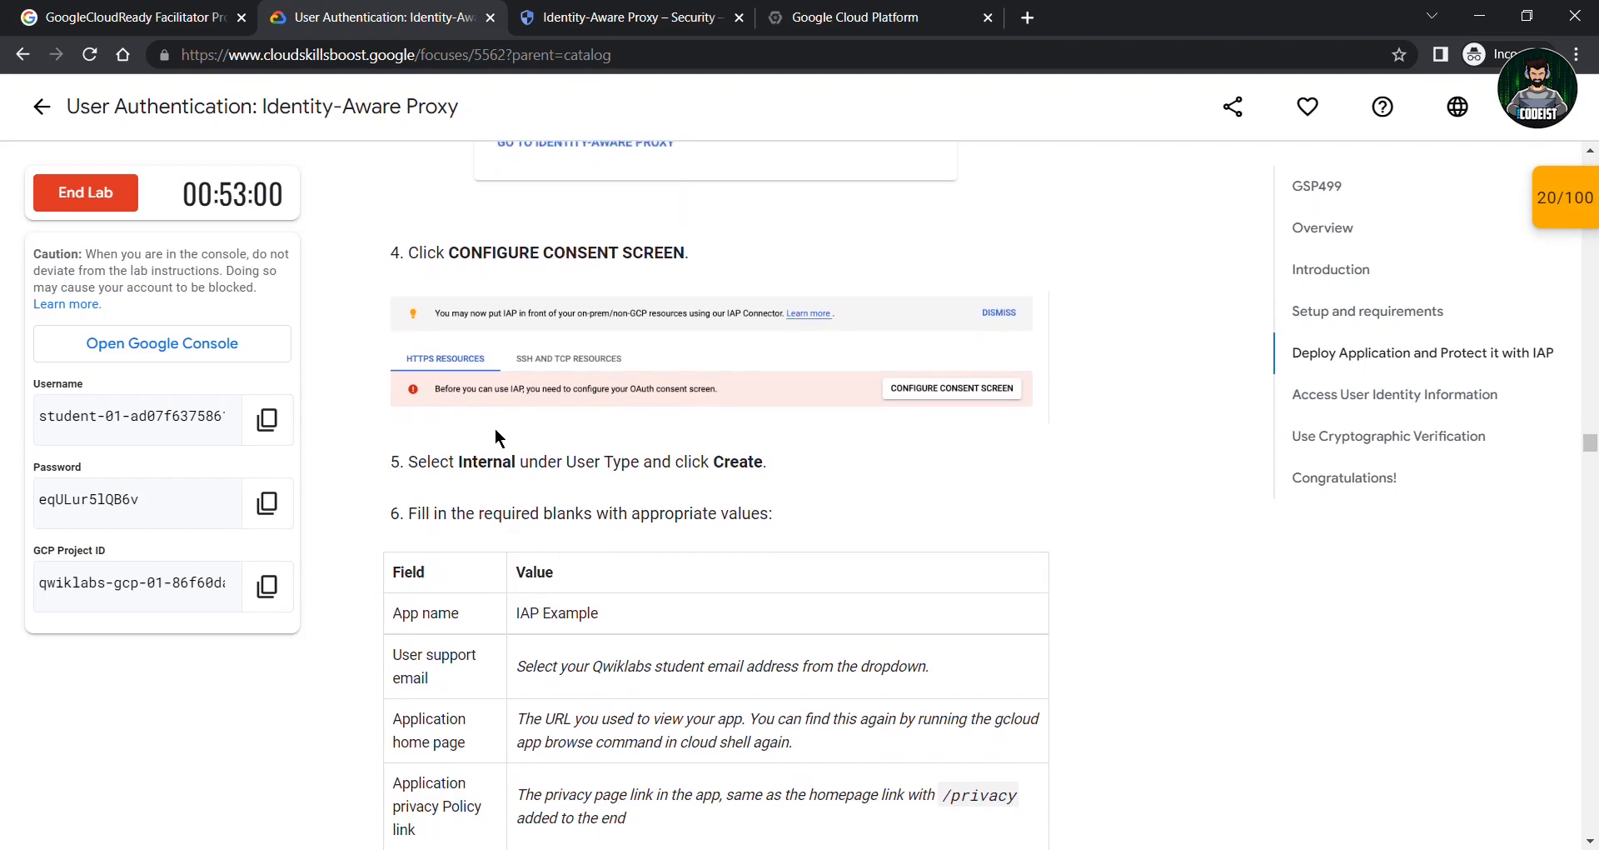
{"action": "left_click", "coordinate": [840, 8]}
{"action": "left_click", "coordinate": [301, 325]}
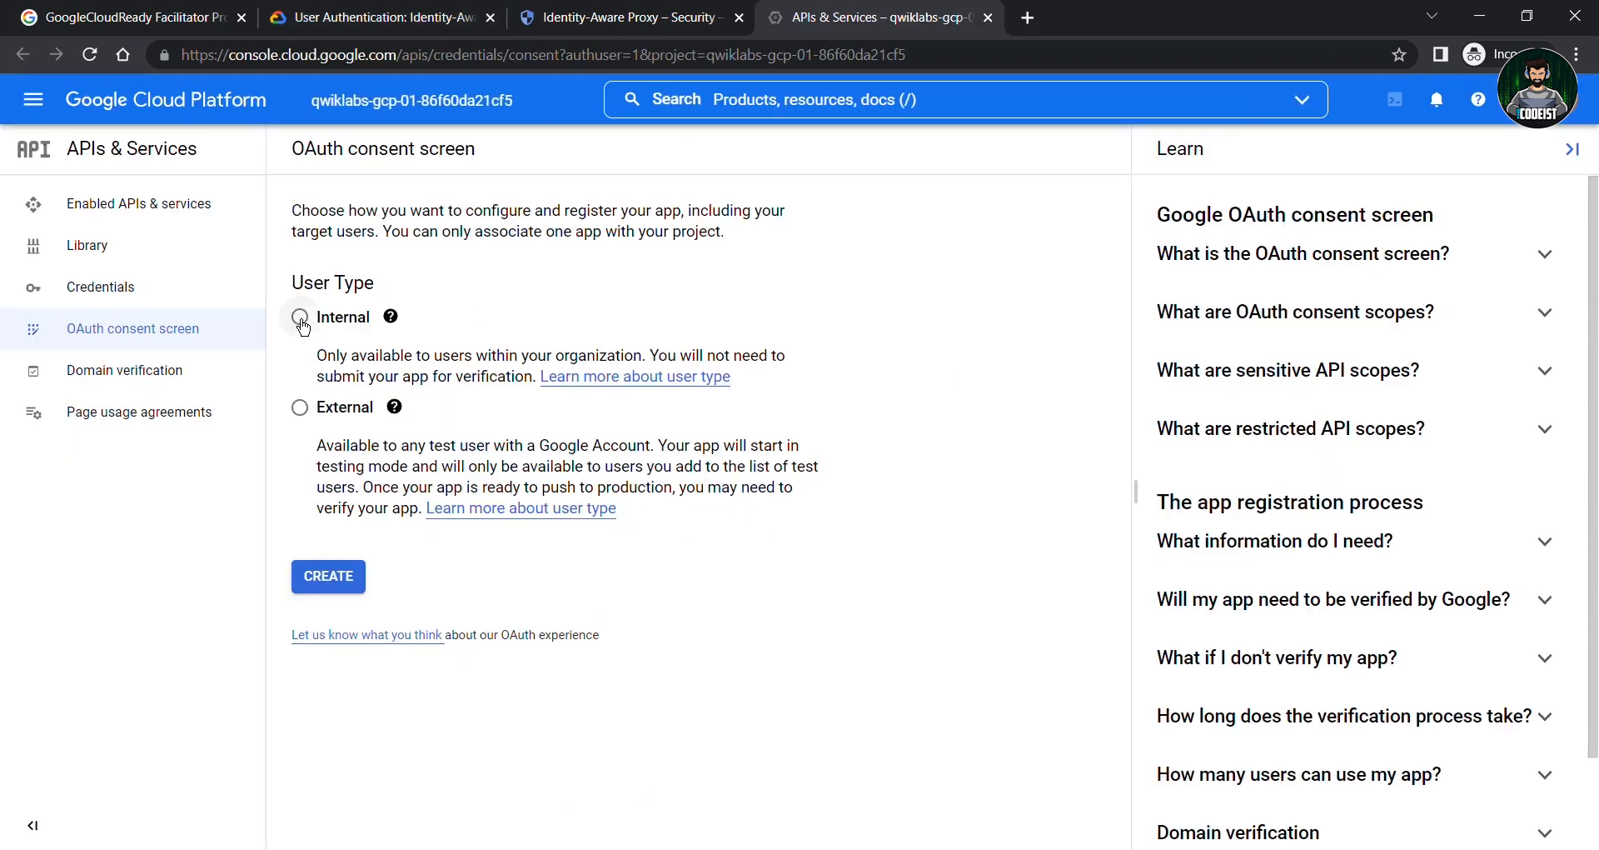
{"action": "left_click", "coordinate": [333, 576]}
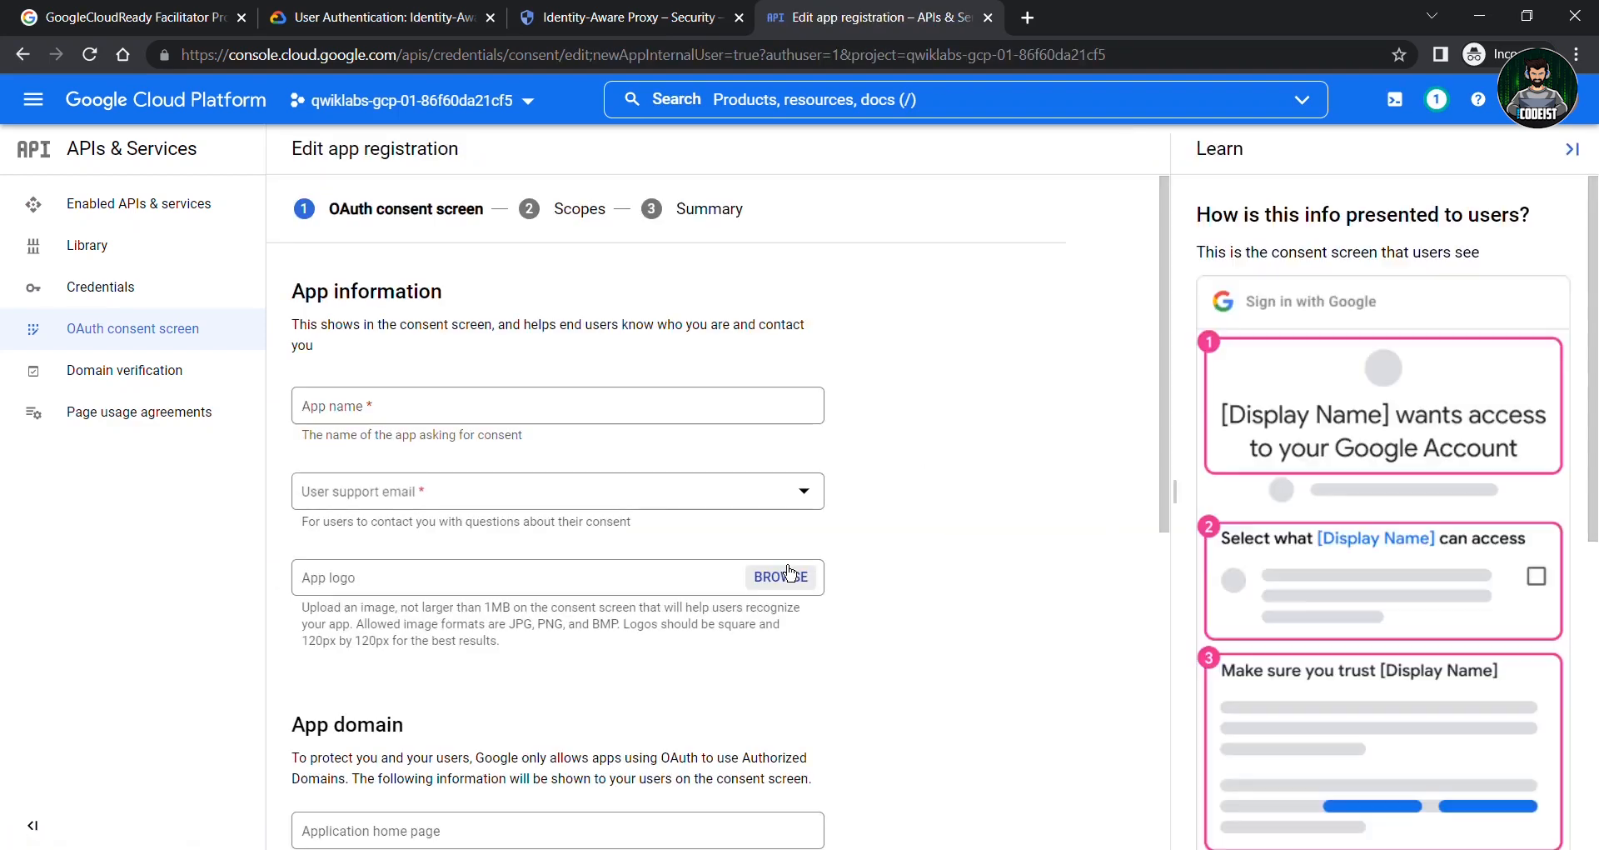
Copy the app name from the lab's value table and set the consent screen's app name to IAP Example
{"action": "left_click", "coordinate": [405, 7]}
{"action": "scroll", "coordinate": [626, 444], "scroll_direction": "down", "scroll_amount": 2}
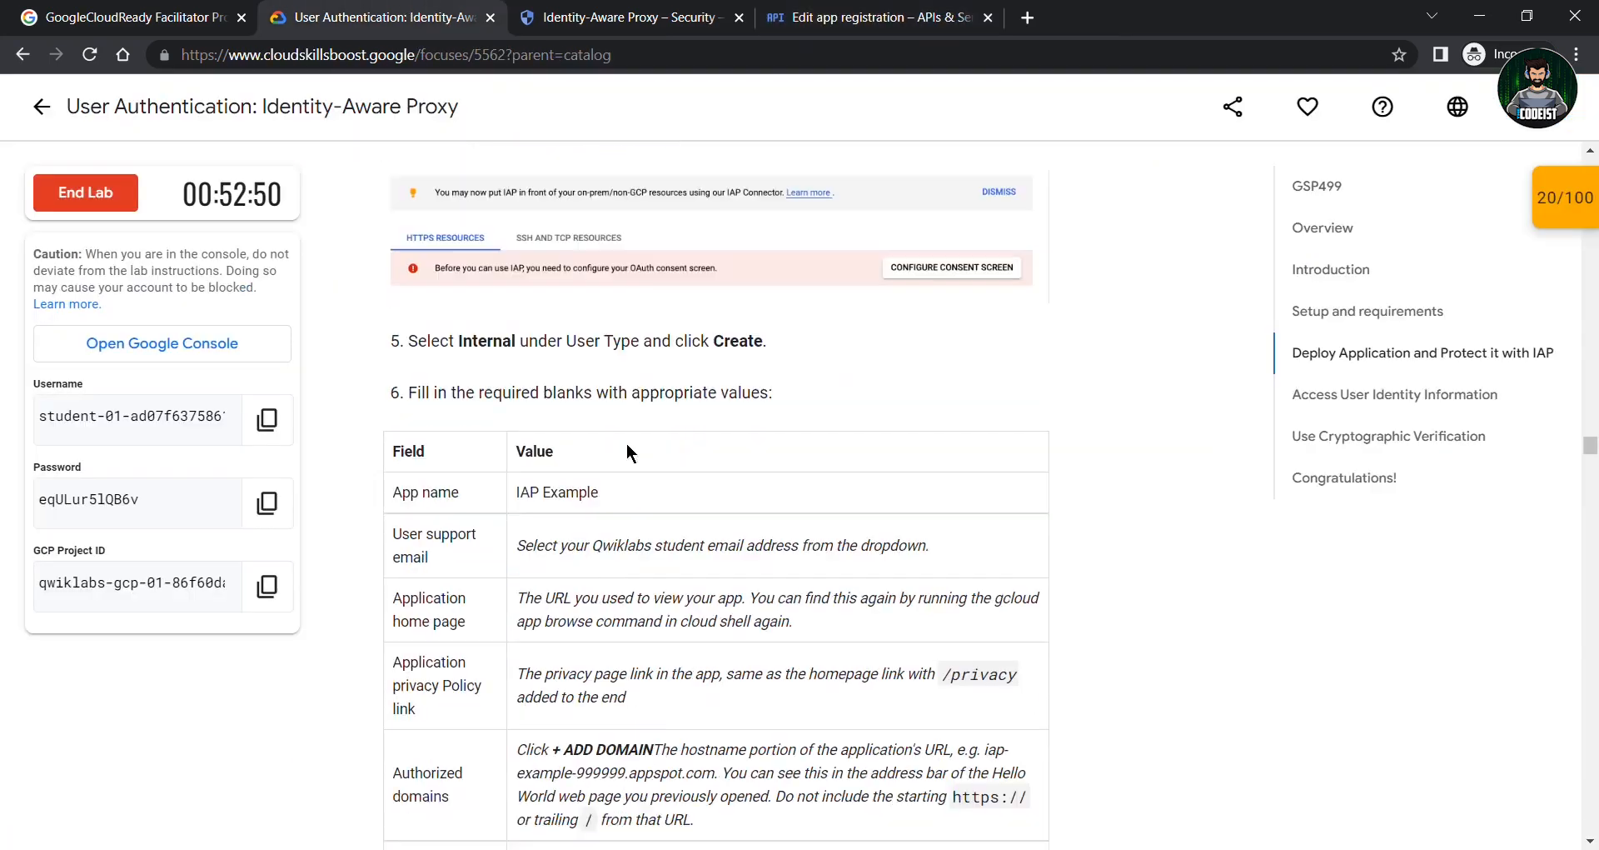
{"action": "left_click_drag", "start_coordinate": [512, 457], "coordinate": [641, 466]}
{"action": "key", "text": "ctrl+c"}
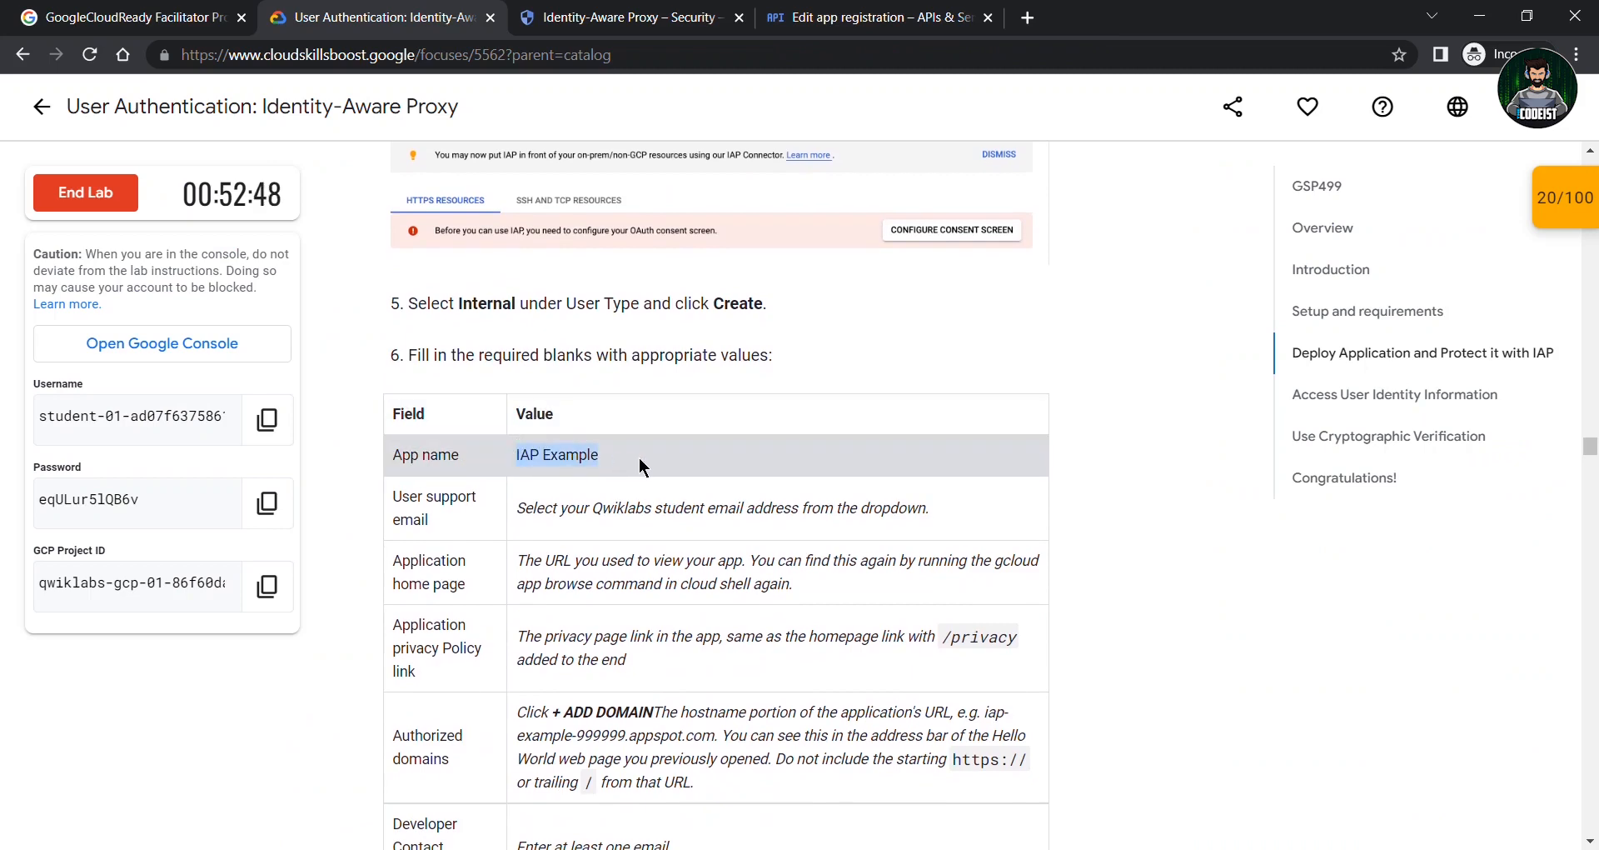
{"action": "left_click", "coordinate": [875, 17]}
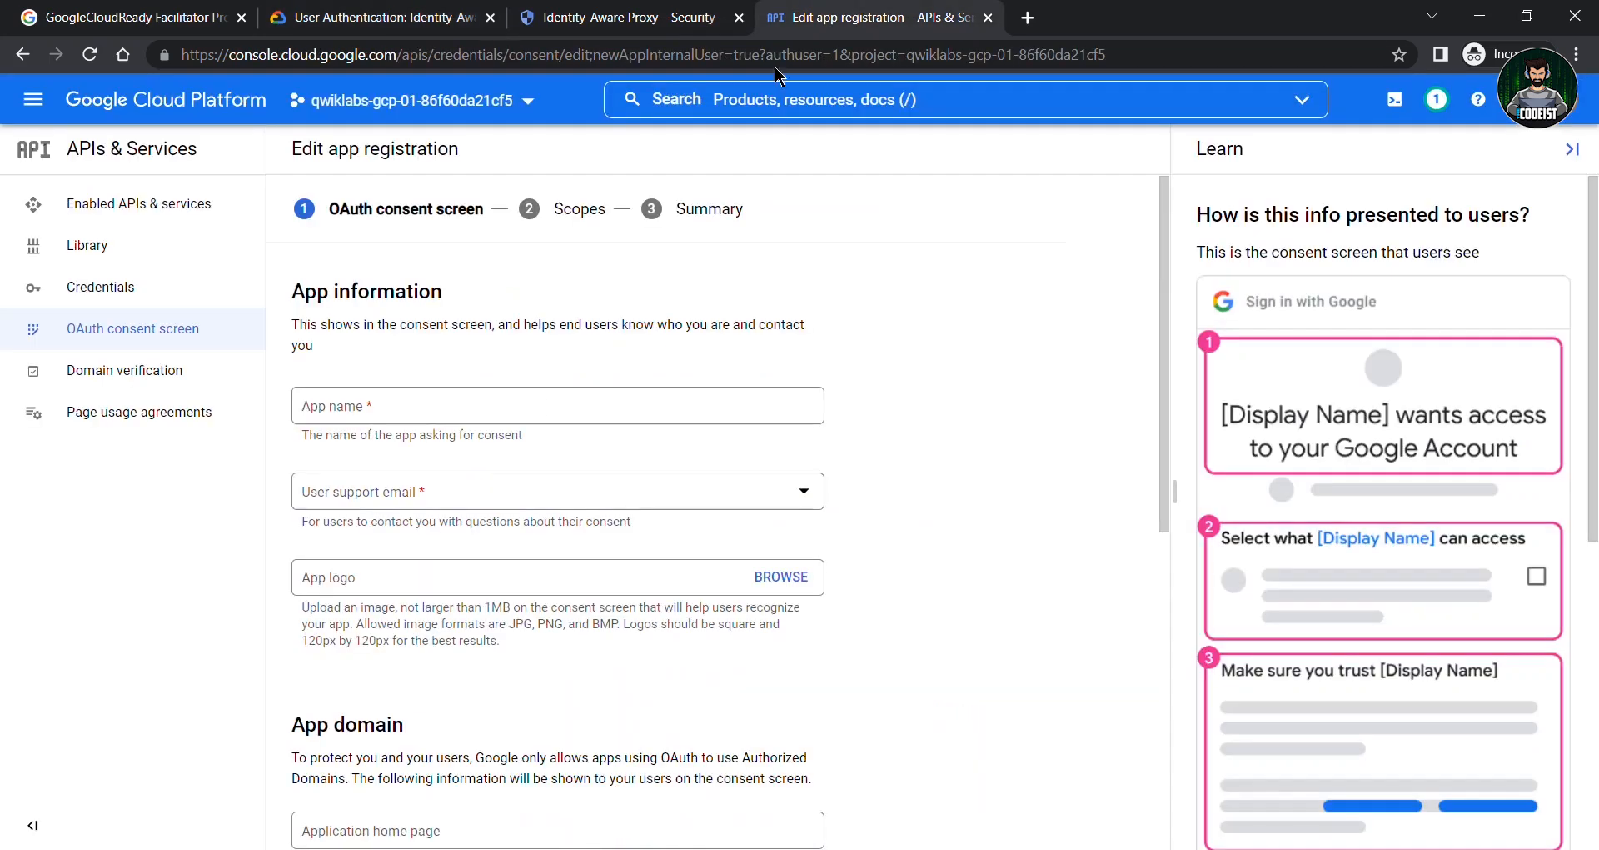
{"action": "left_click", "coordinate": [463, 389]}
{"action": "key", "text": "ctrl+v"}
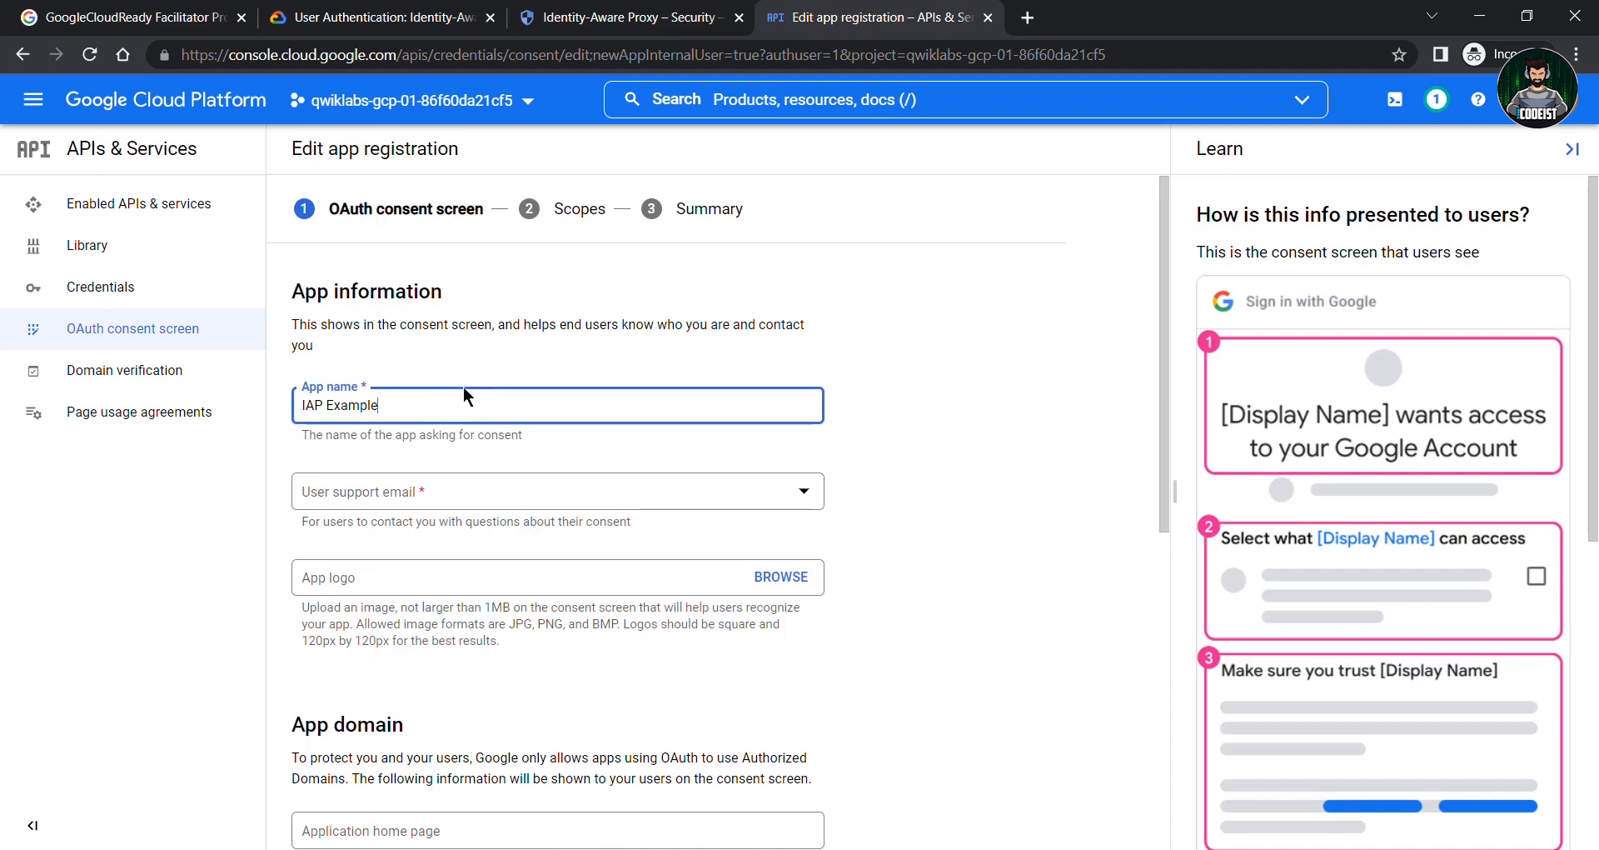
Check the lab's user support email guidance and select the student email address as the consent screen's user support email
{"action": "left_click", "coordinate": [447, 10]}
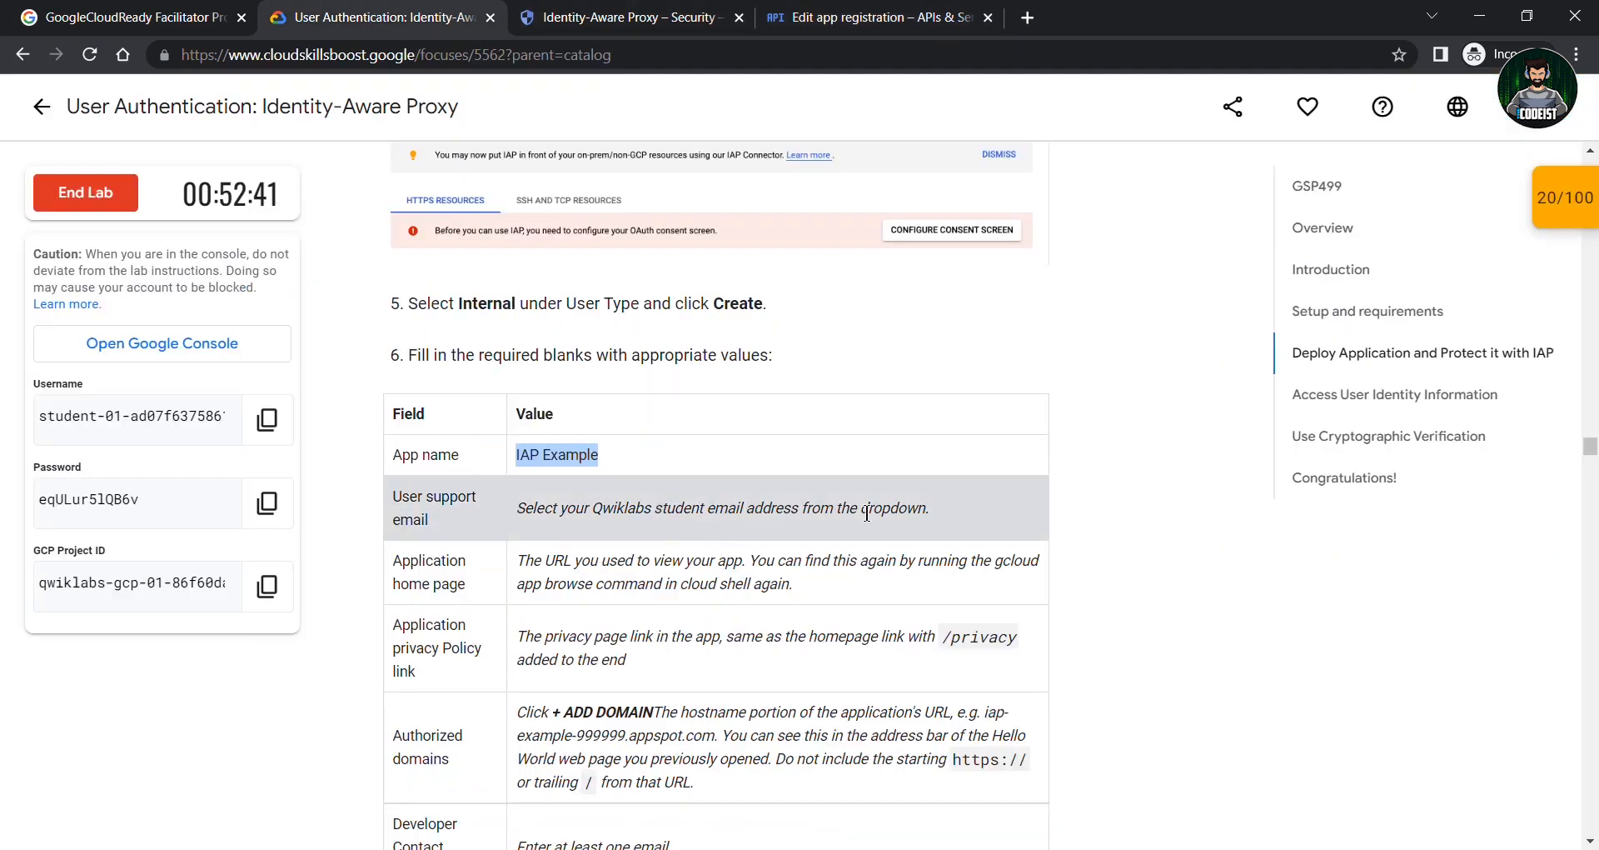
{"action": "left_click", "coordinate": [875, 12]}
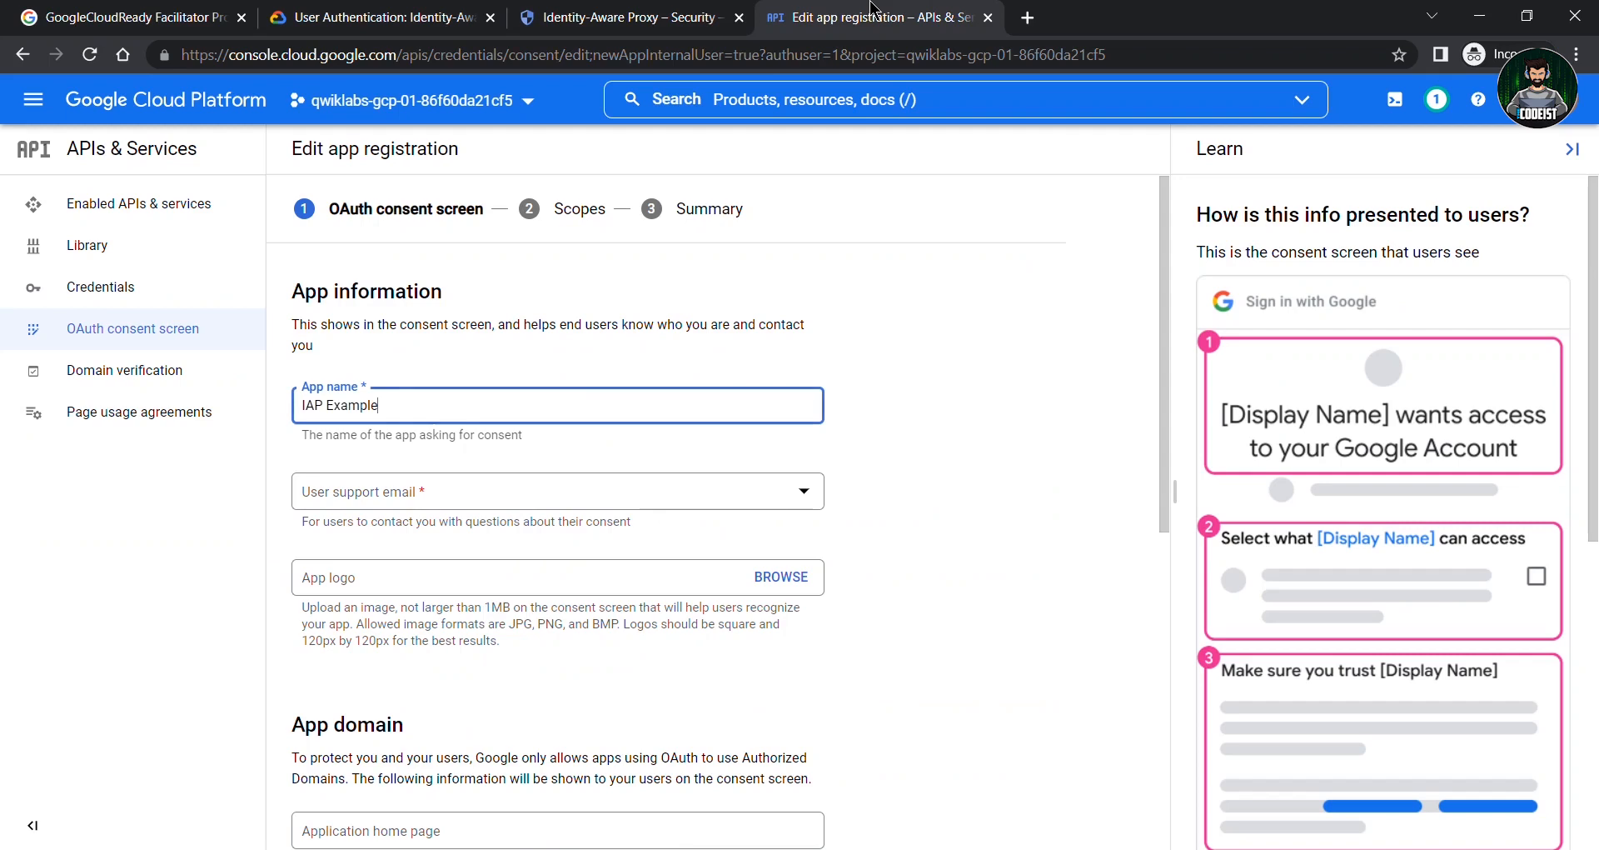
{"action": "left_click", "coordinate": [581, 490]}
{"action": "left_click", "coordinate": [486, 505]}
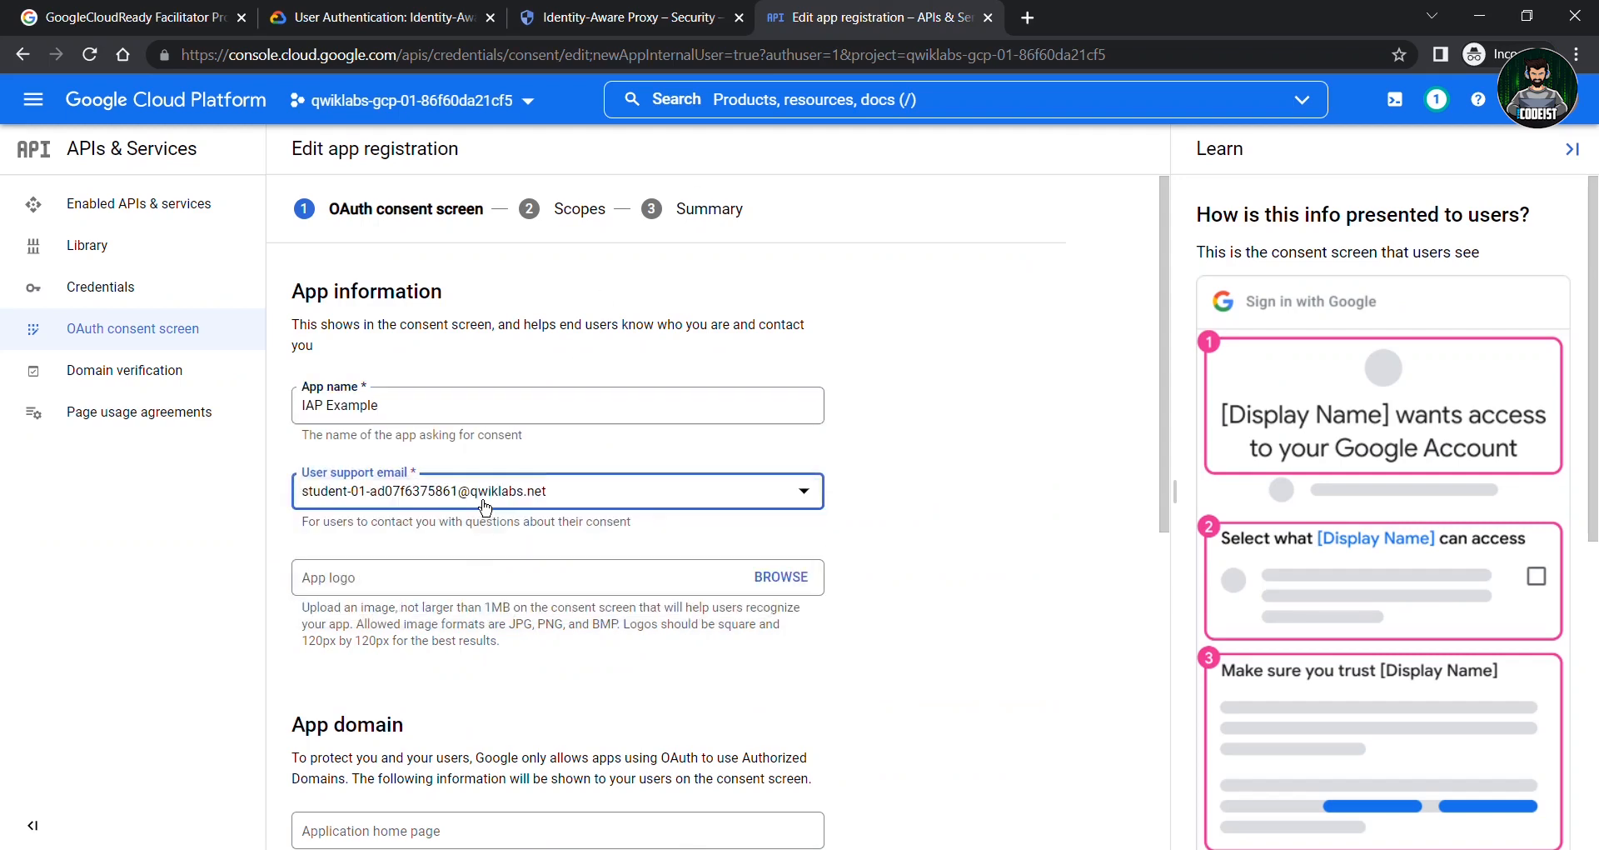
Read the lab's application home page guidance, enlarge the Cloud Shell terminal, and open the deployed app from its appspot.com link
{"action": "left_click", "coordinate": [490, 10]}
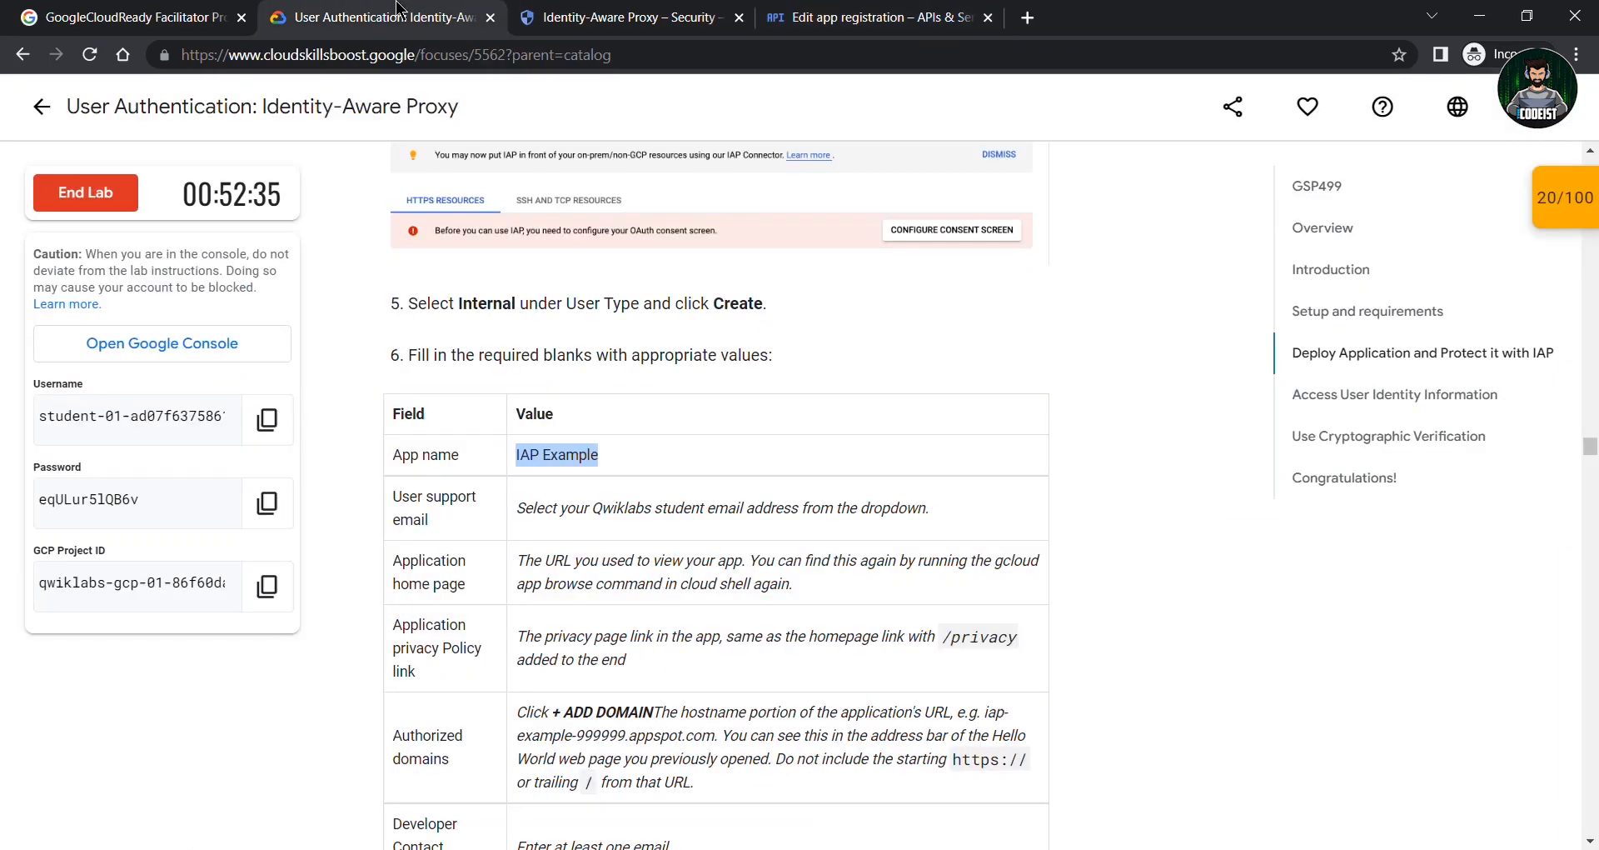
{"action": "scroll", "coordinate": [583, 433], "scroll_direction": "down", "scroll_amount": 2}
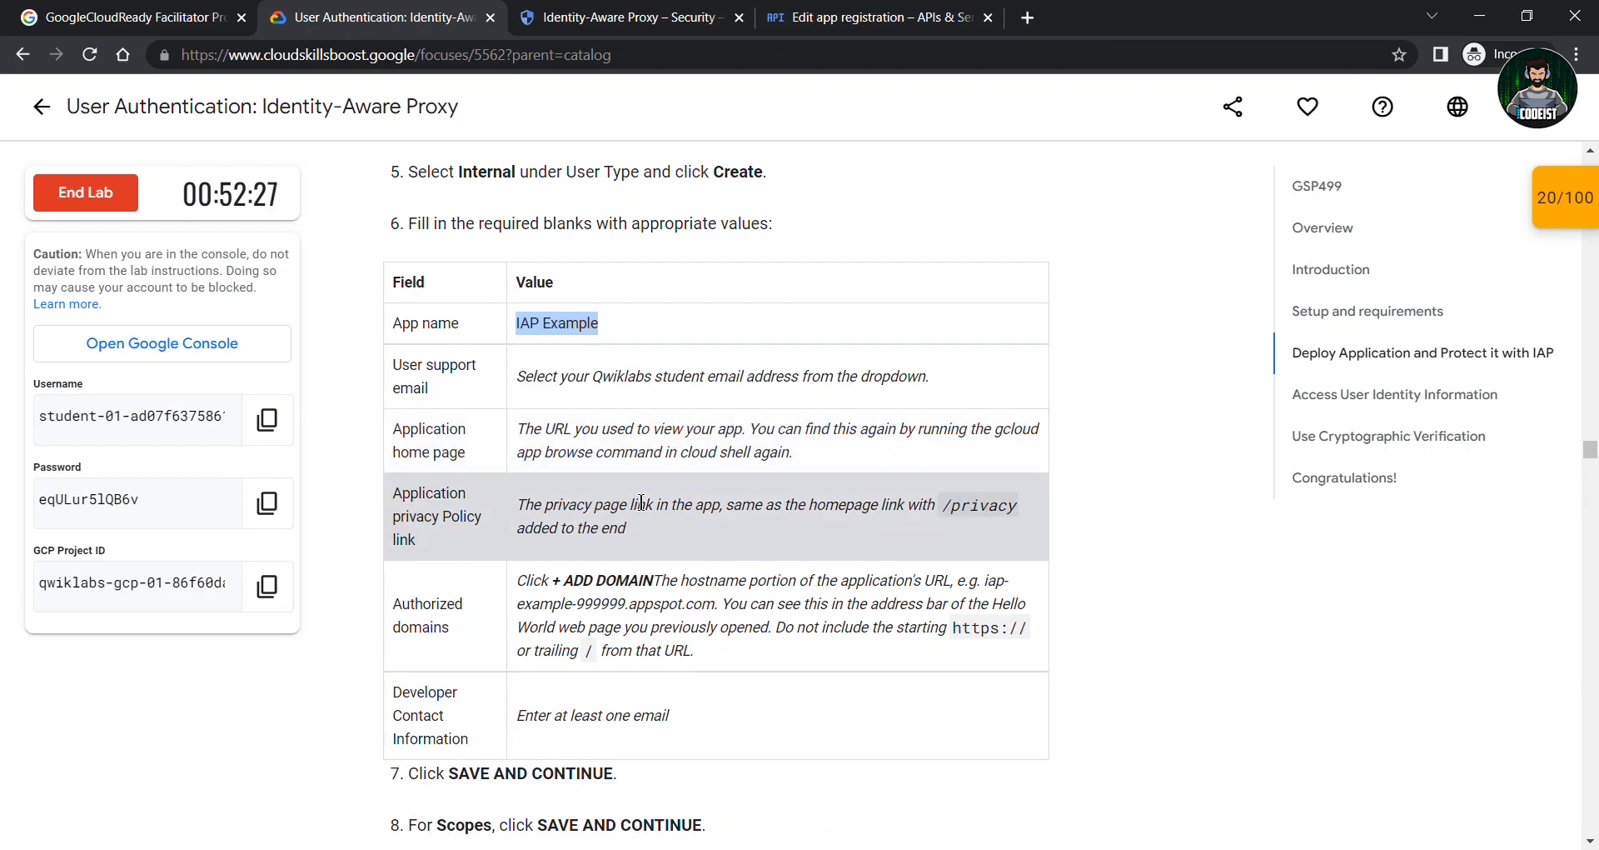
{"action": "left_click", "coordinate": [614, 18]}
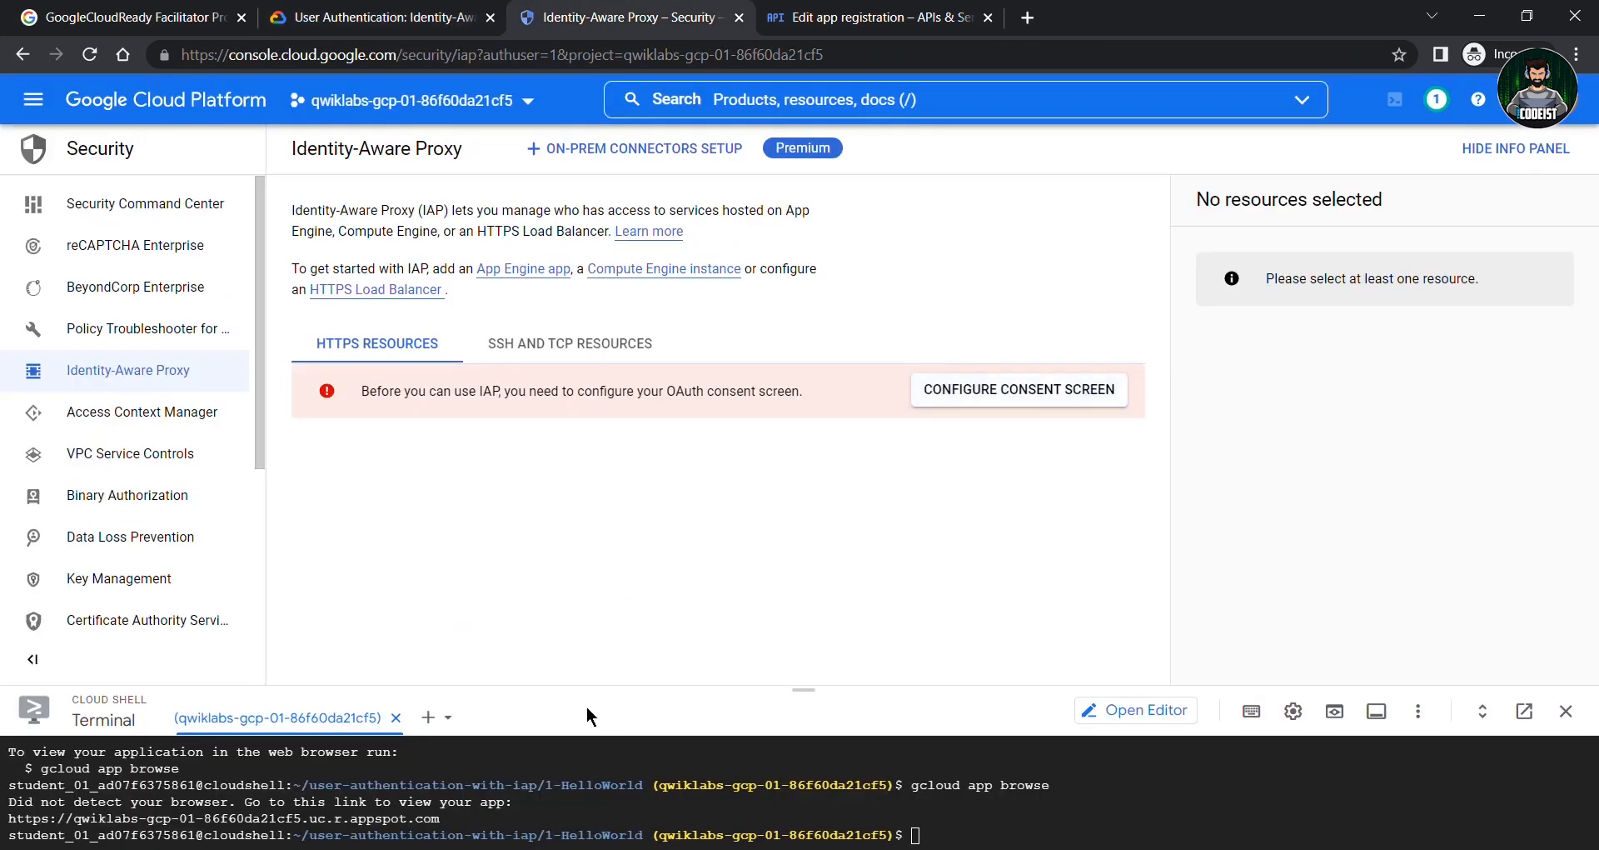
{"action": "left_click_drag", "start_coordinate": [797, 688], "coordinate": [778, 498]}
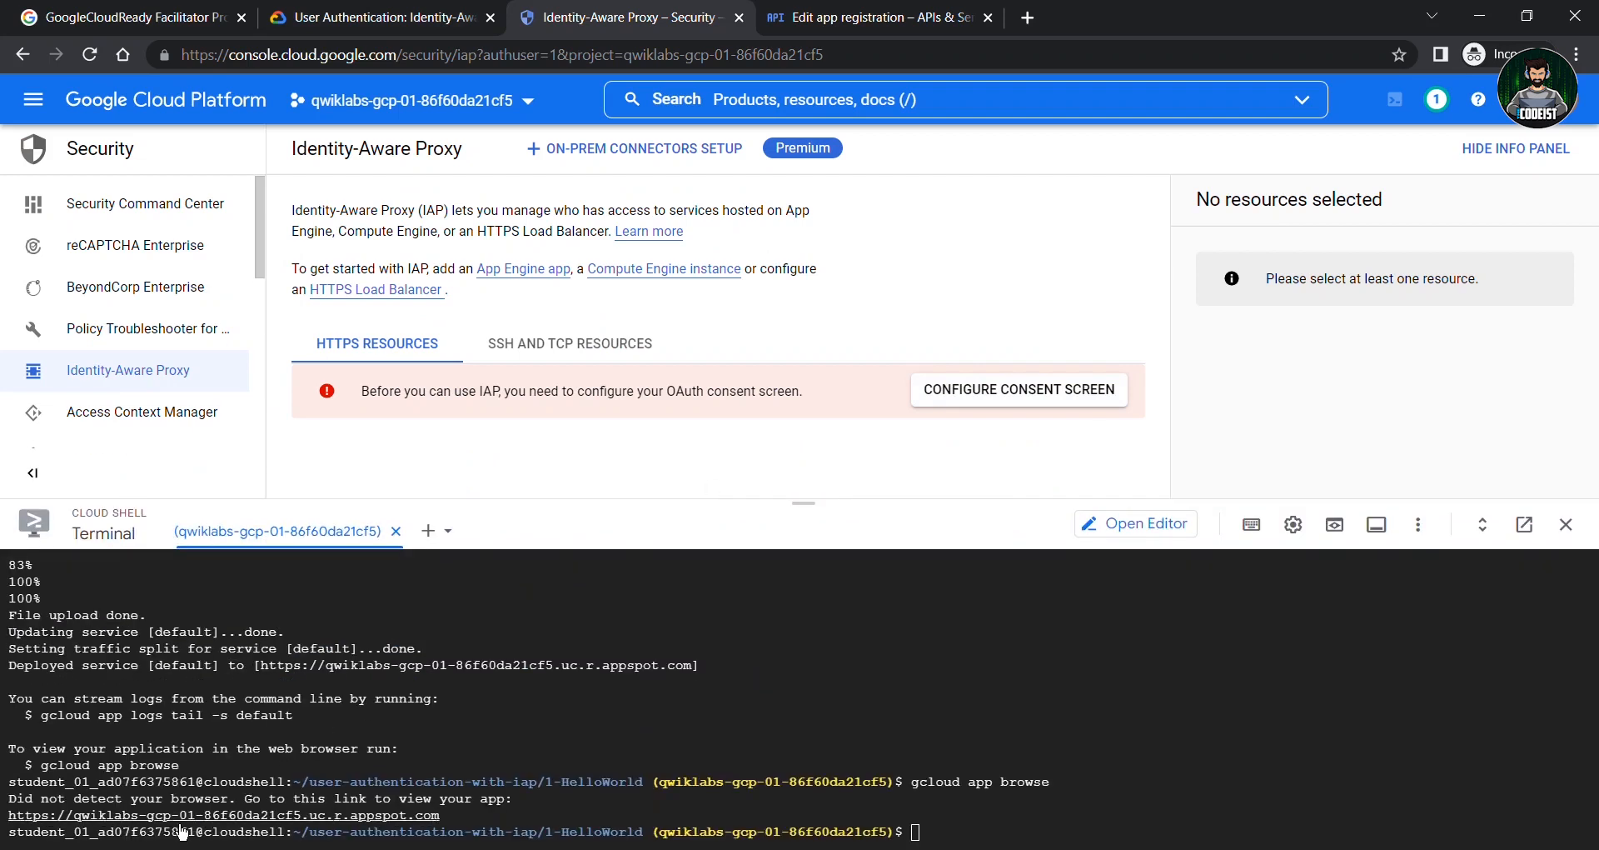
{"action": "left_click", "coordinate": [173, 815]}
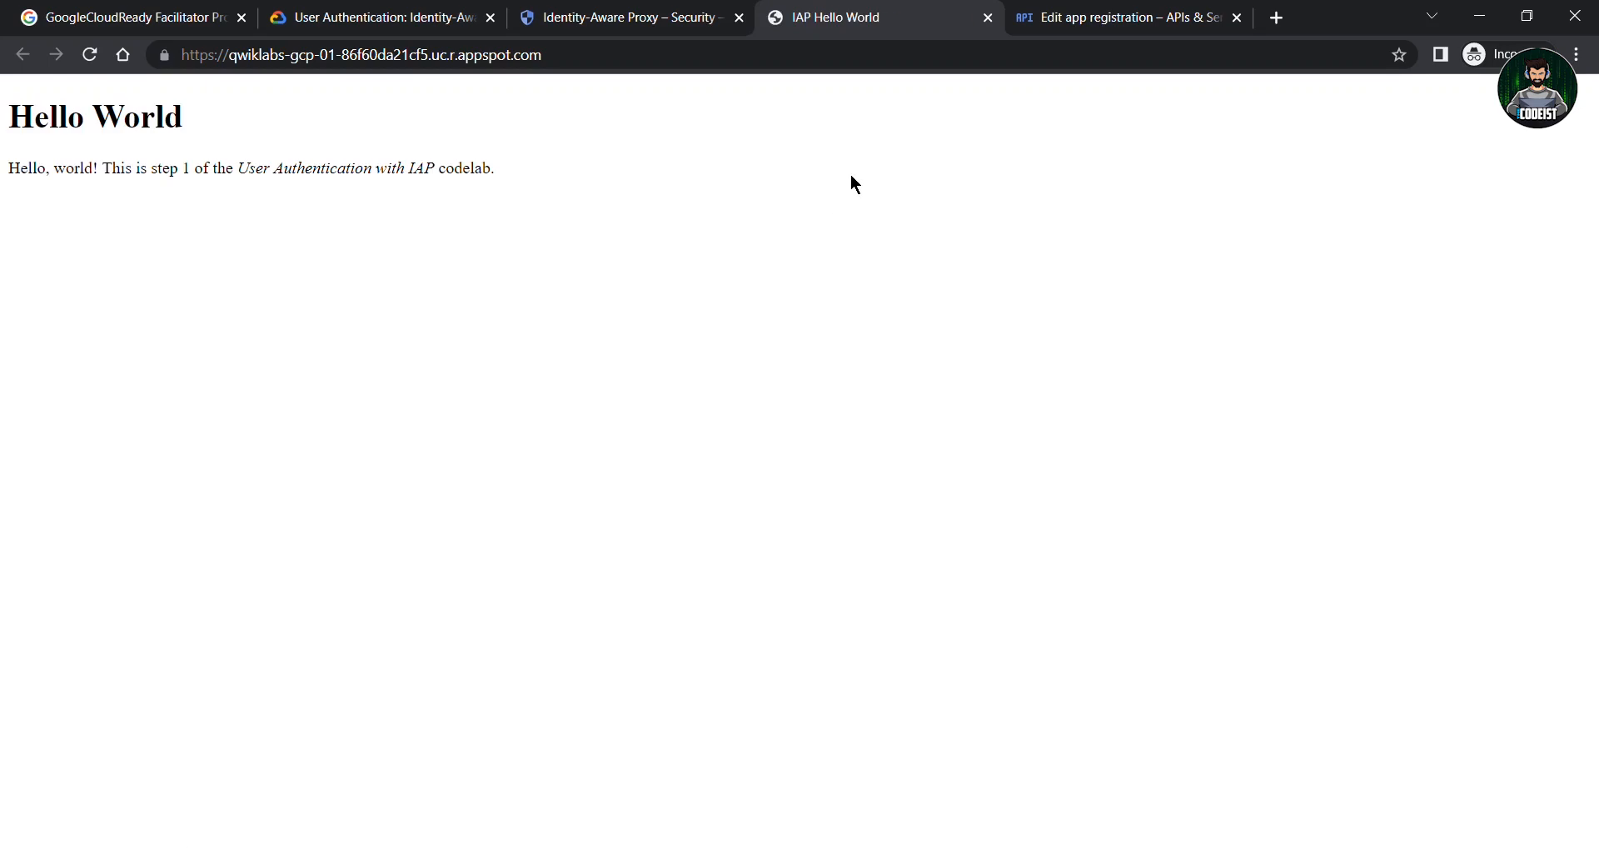
{"action": "left_click", "coordinate": [442, 13]}
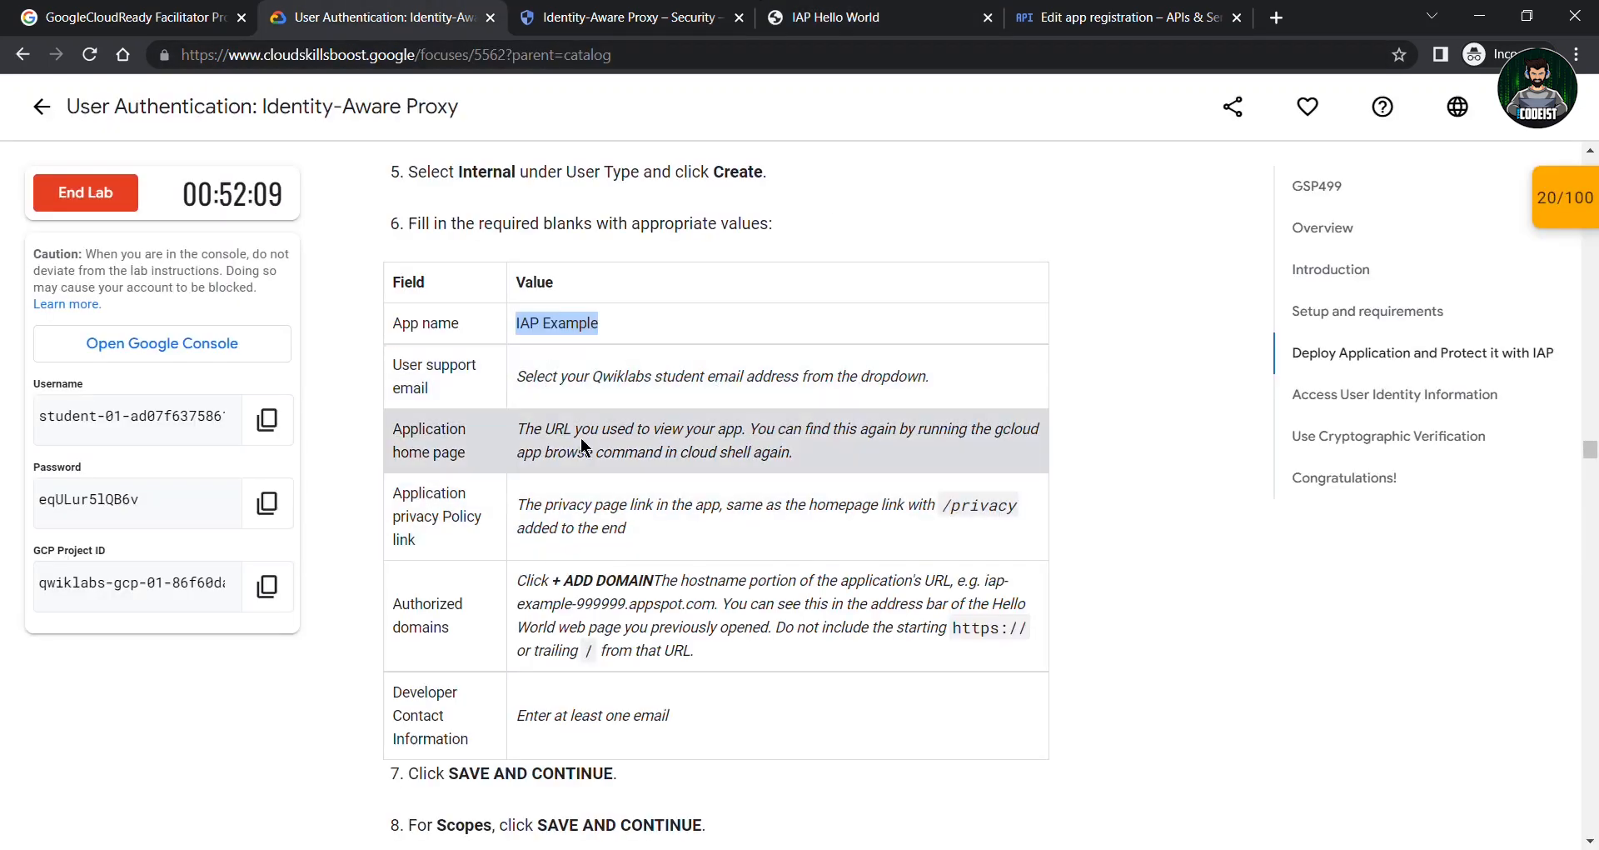
{"action": "left_click_drag", "start_coordinate": [519, 432], "coordinate": [785, 459]}
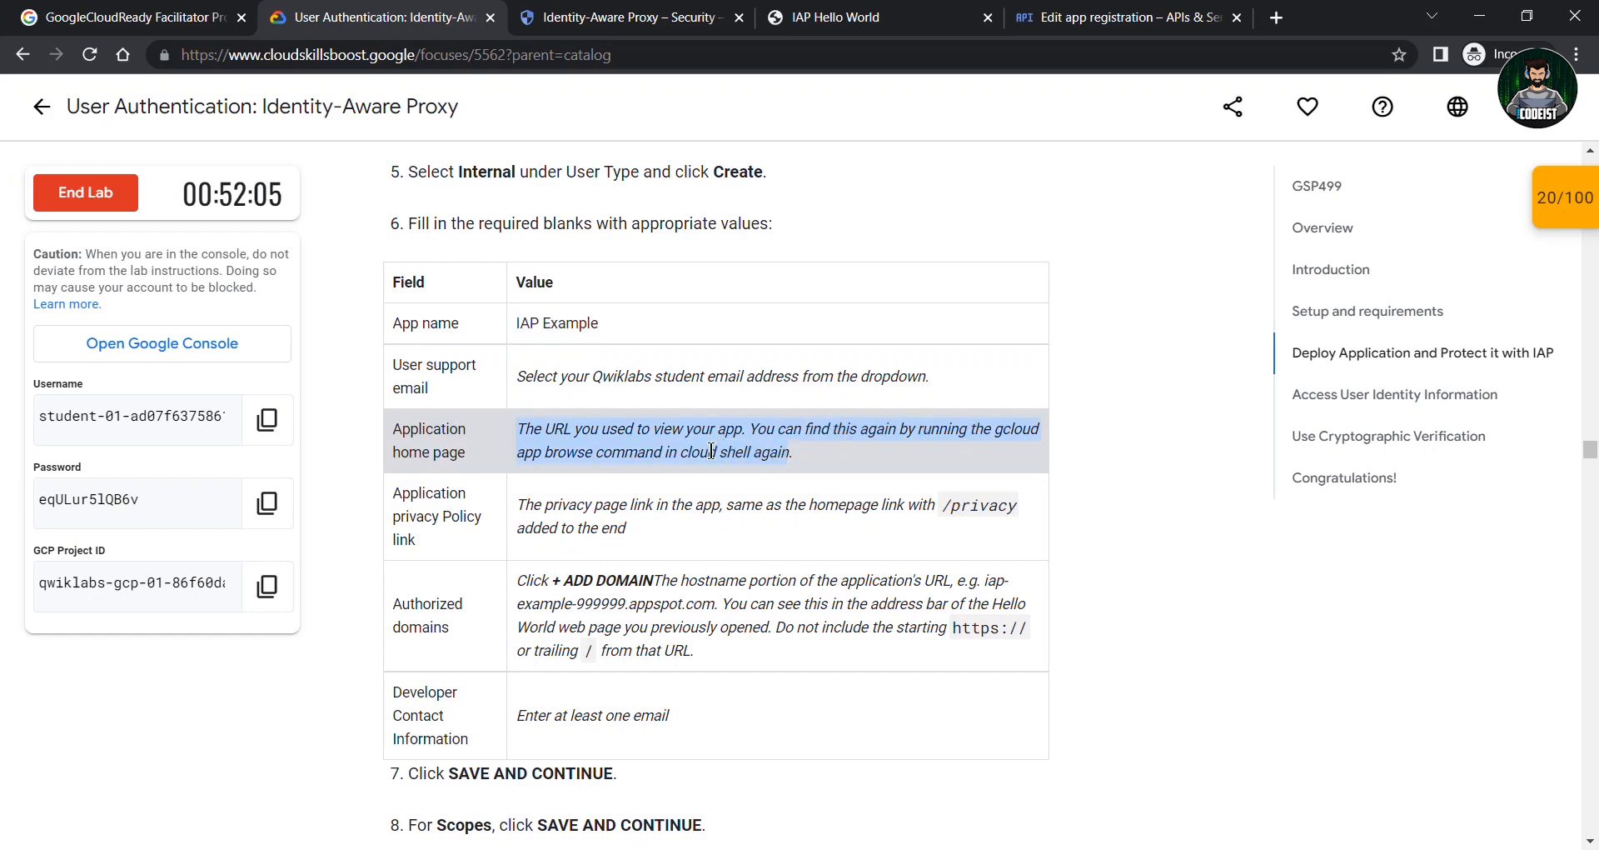
{"action": "left_click", "coordinate": [883, 15]}
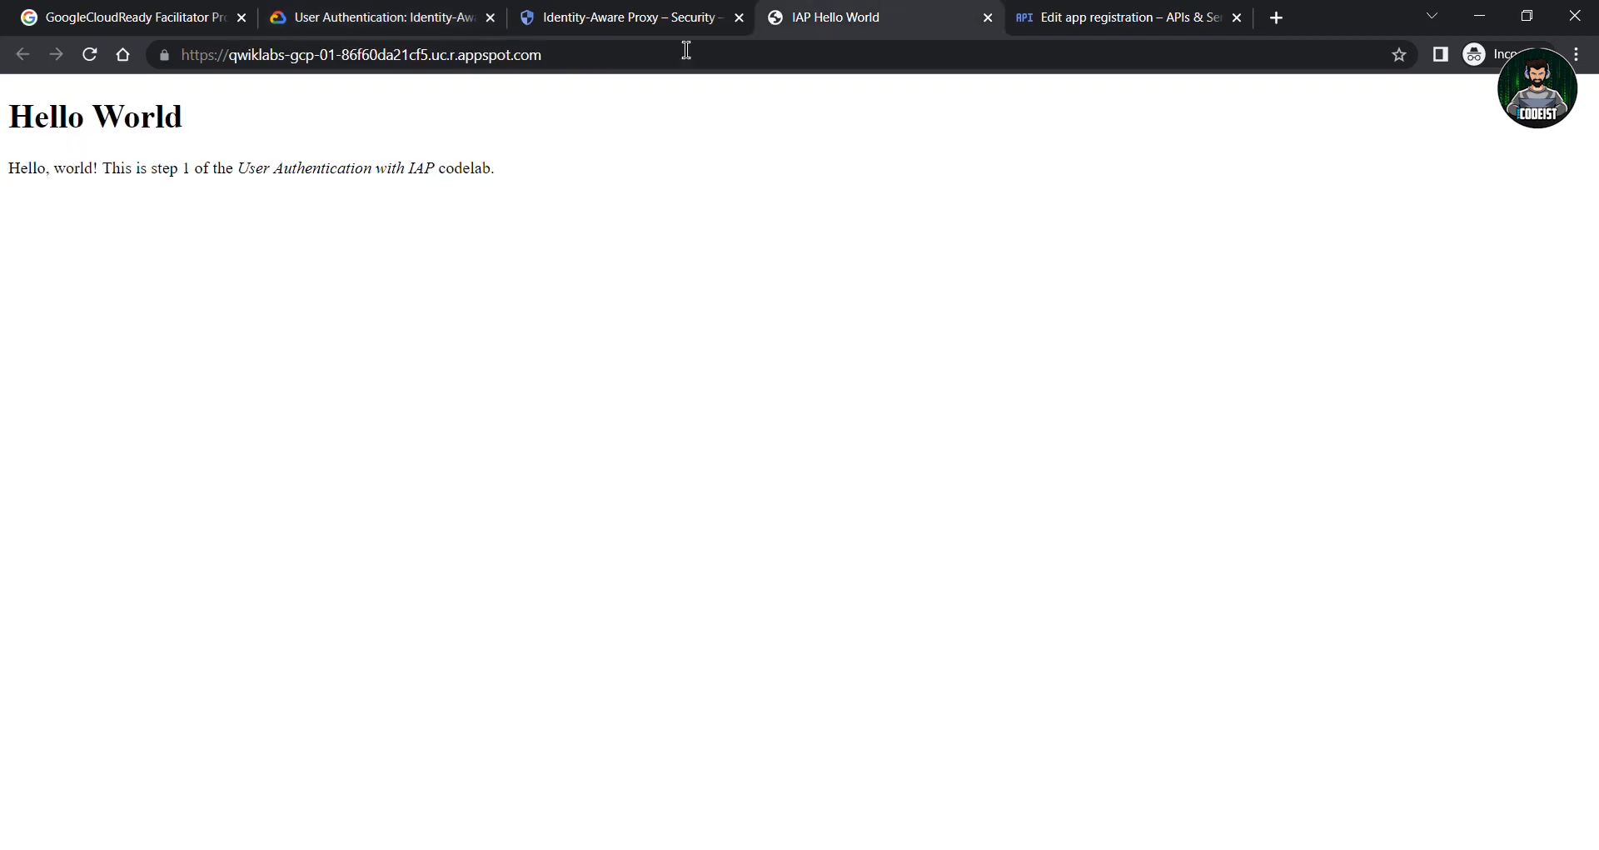
{"action": "left_click", "coordinate": [598, 60]}
{"action": "key", "text": "ctrl+c"}
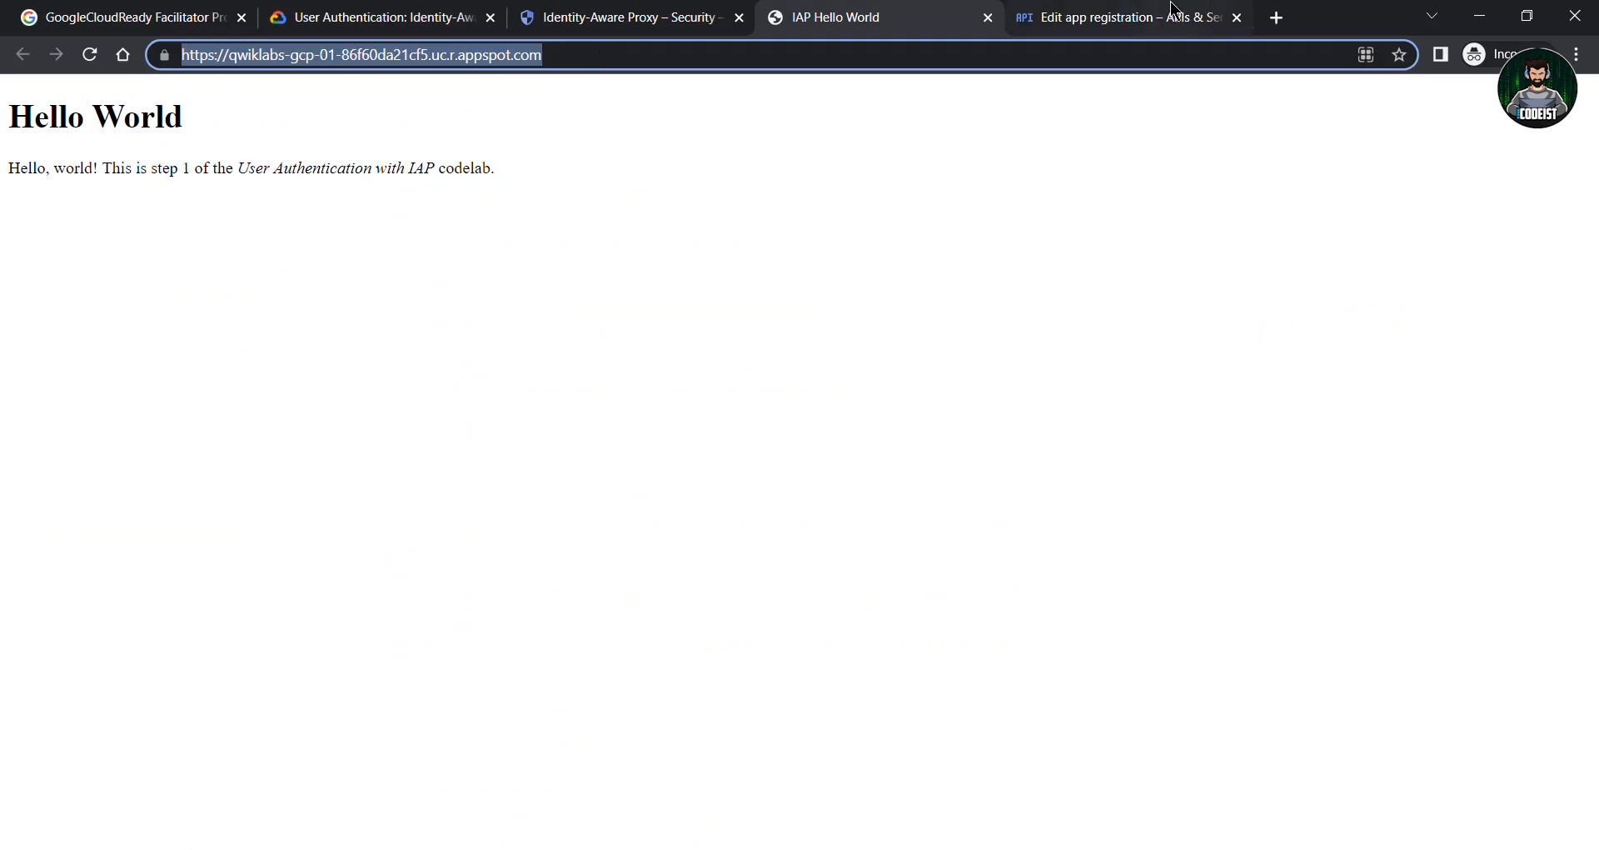
{"action": "left_click", "coordinate": [1125, 17]}
{"action": "scroll", "coordinate": [573, 633], "scroll_direction": "down", "scroll_amount": 2}
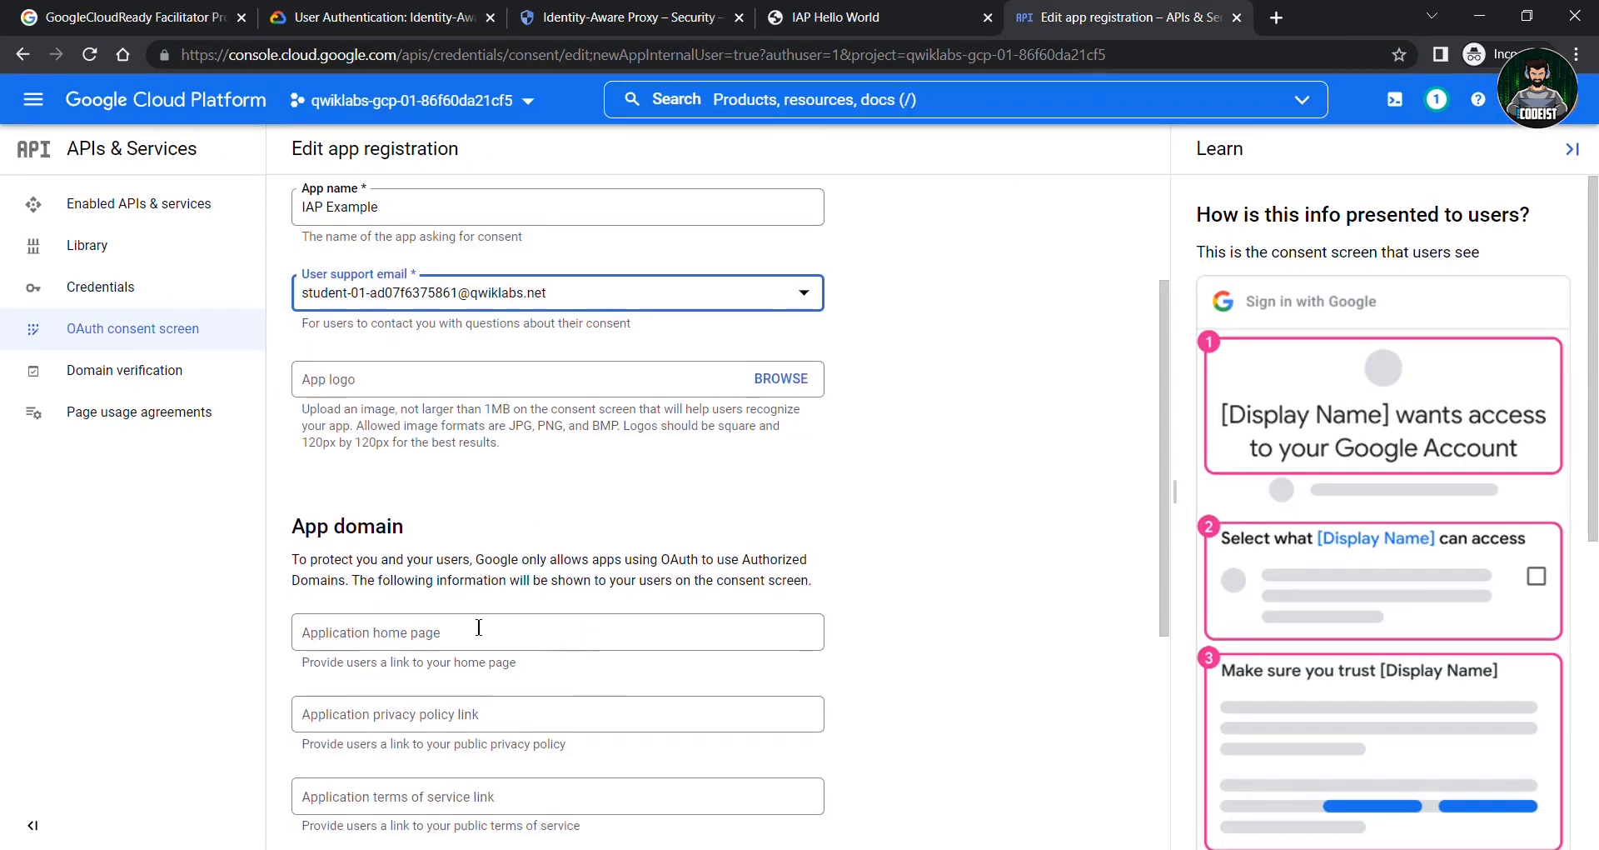
{"action": "scroll", "coordinate": [478, 626], "scroll_direction": "down", "scroll_amount": 2}
{"action": "left_click", "coordinate": [365, 435]}
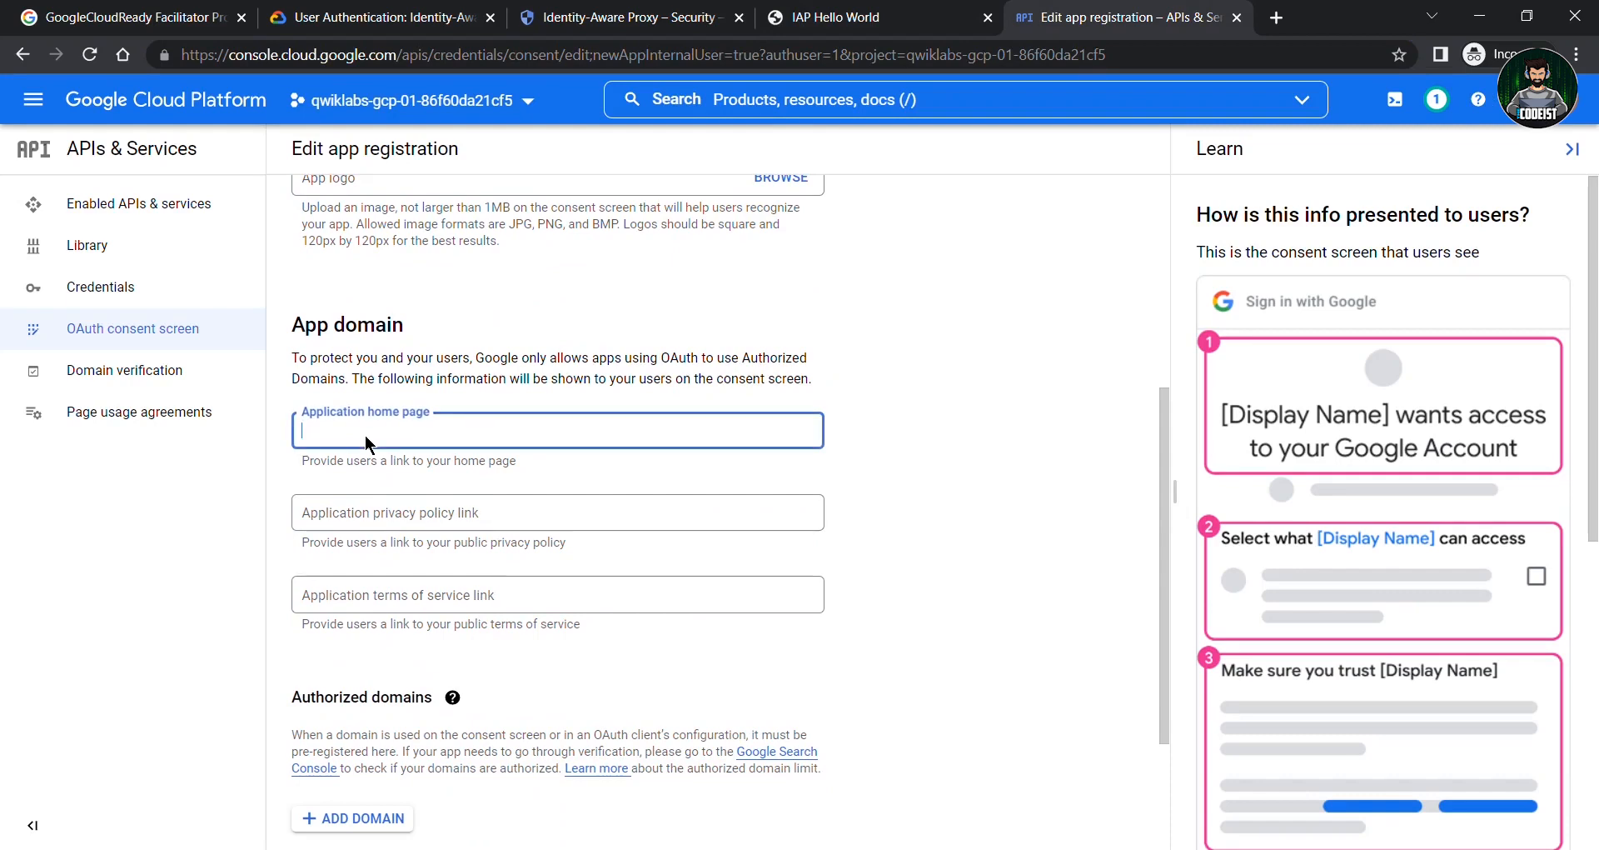
{"action": "key", "text": "ctrl+v"}
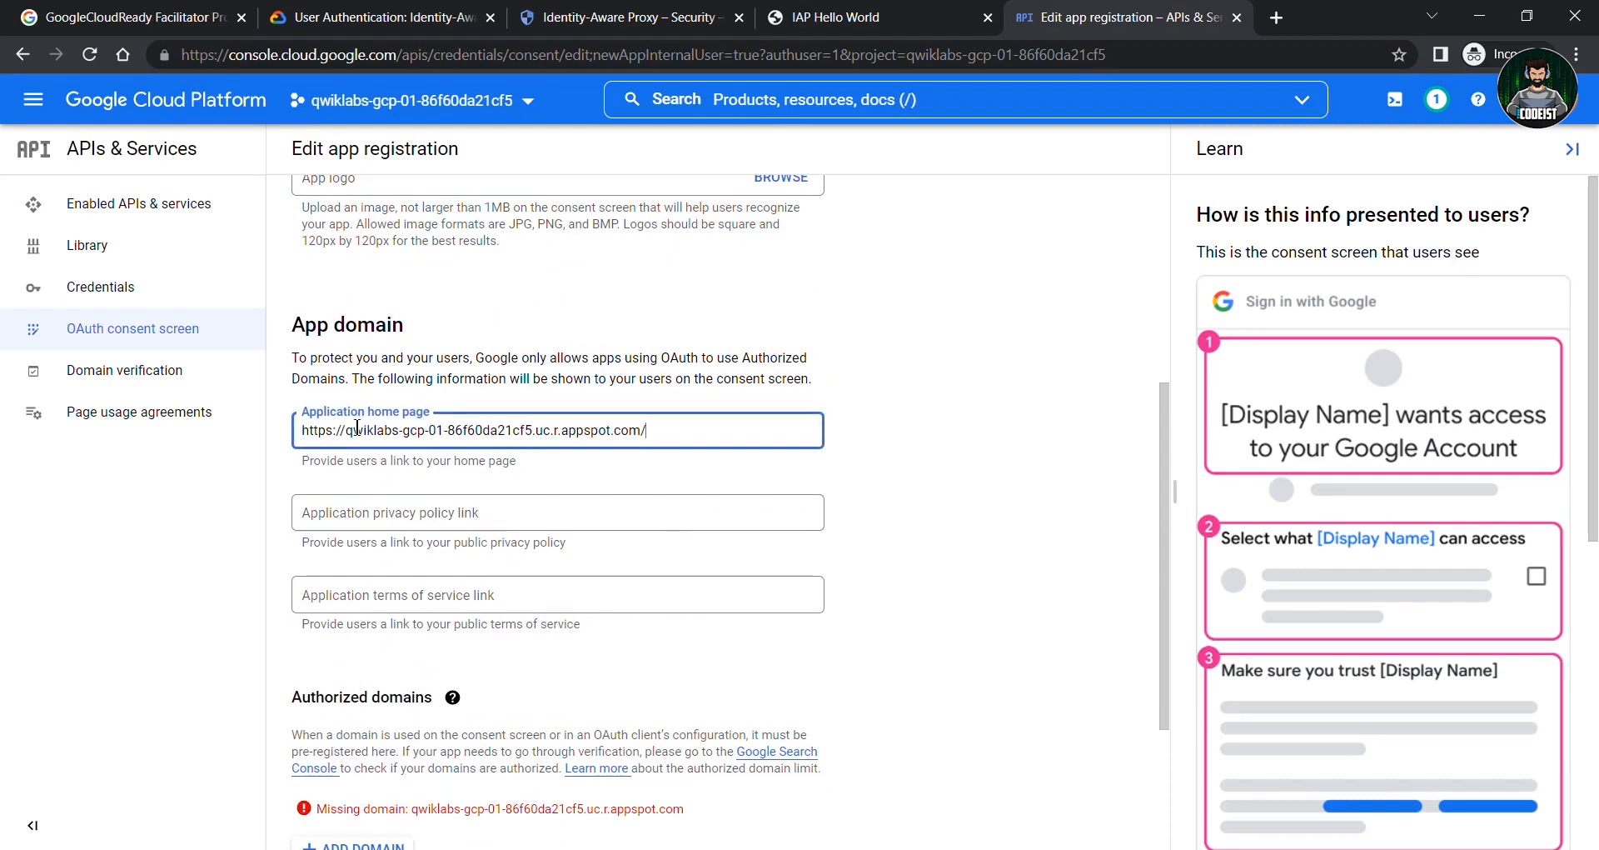
{"action": "left_click_drag", "start_coordinate": [348, 430], "coordinate": [297, 429]}
{"action": "key", "text": "BackSpace"}
{"action": "left_click", "coordinate": [983, 520]}
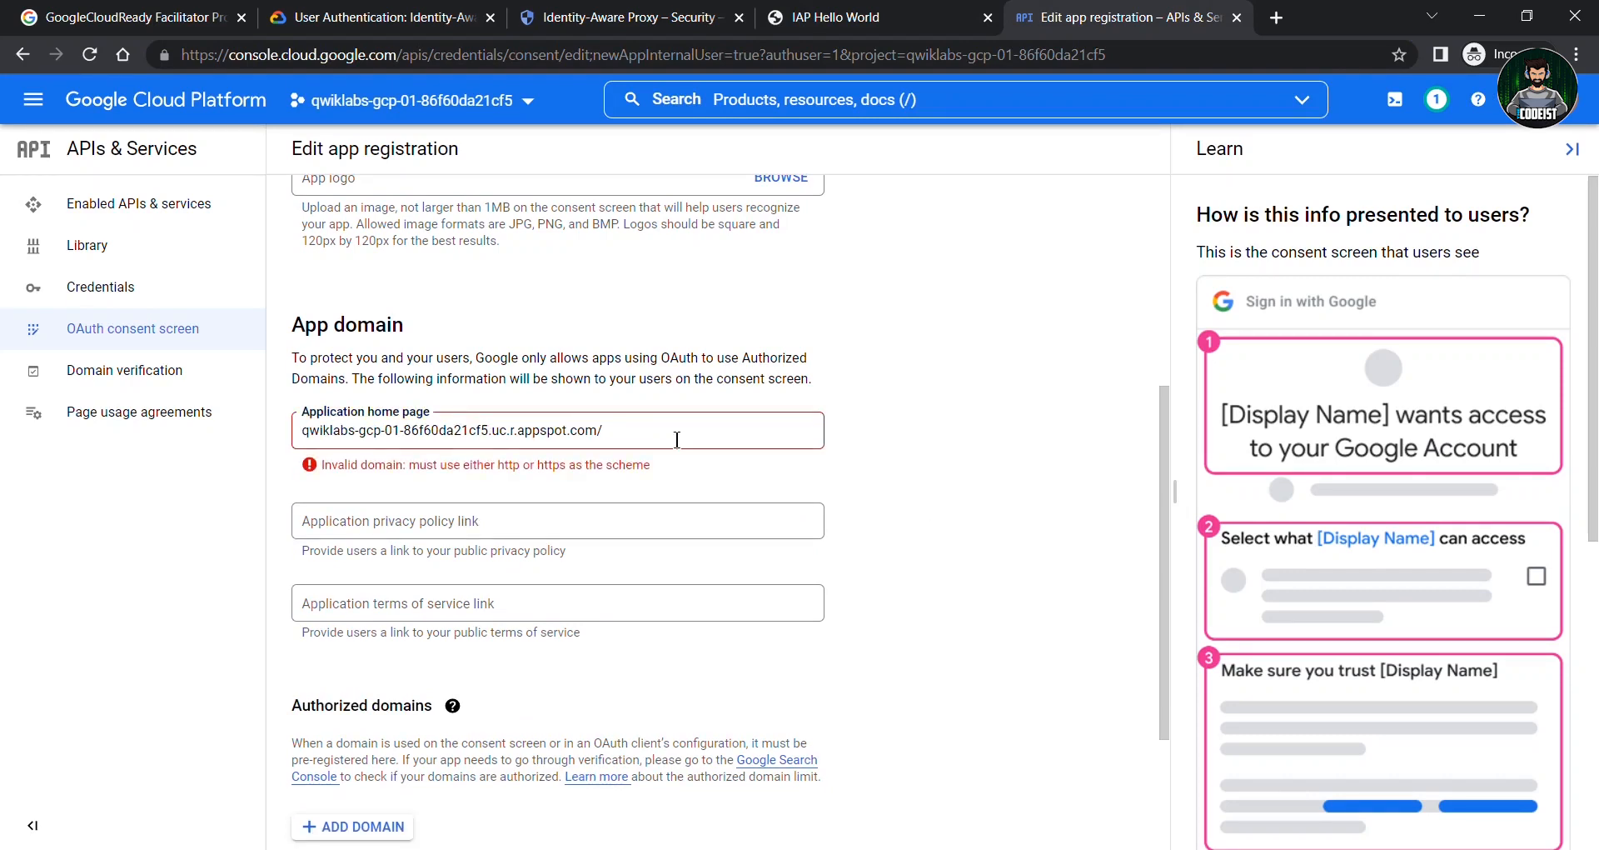
{"action": "left_click", "coordinate": [652, 431]}
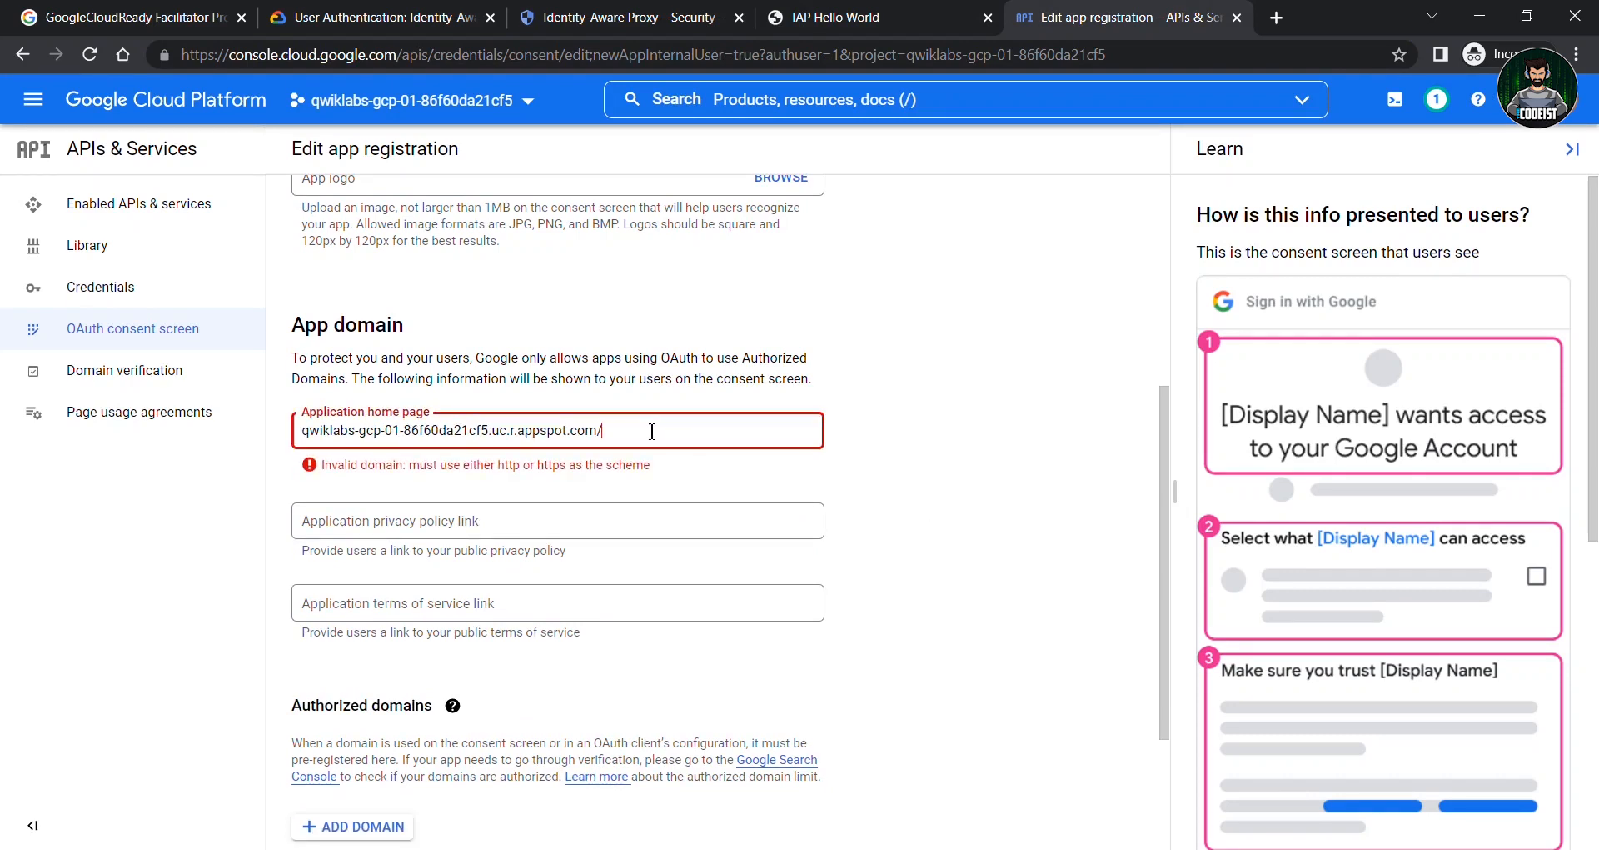
{"action": "left_click", "coordinate": [918, 542]}
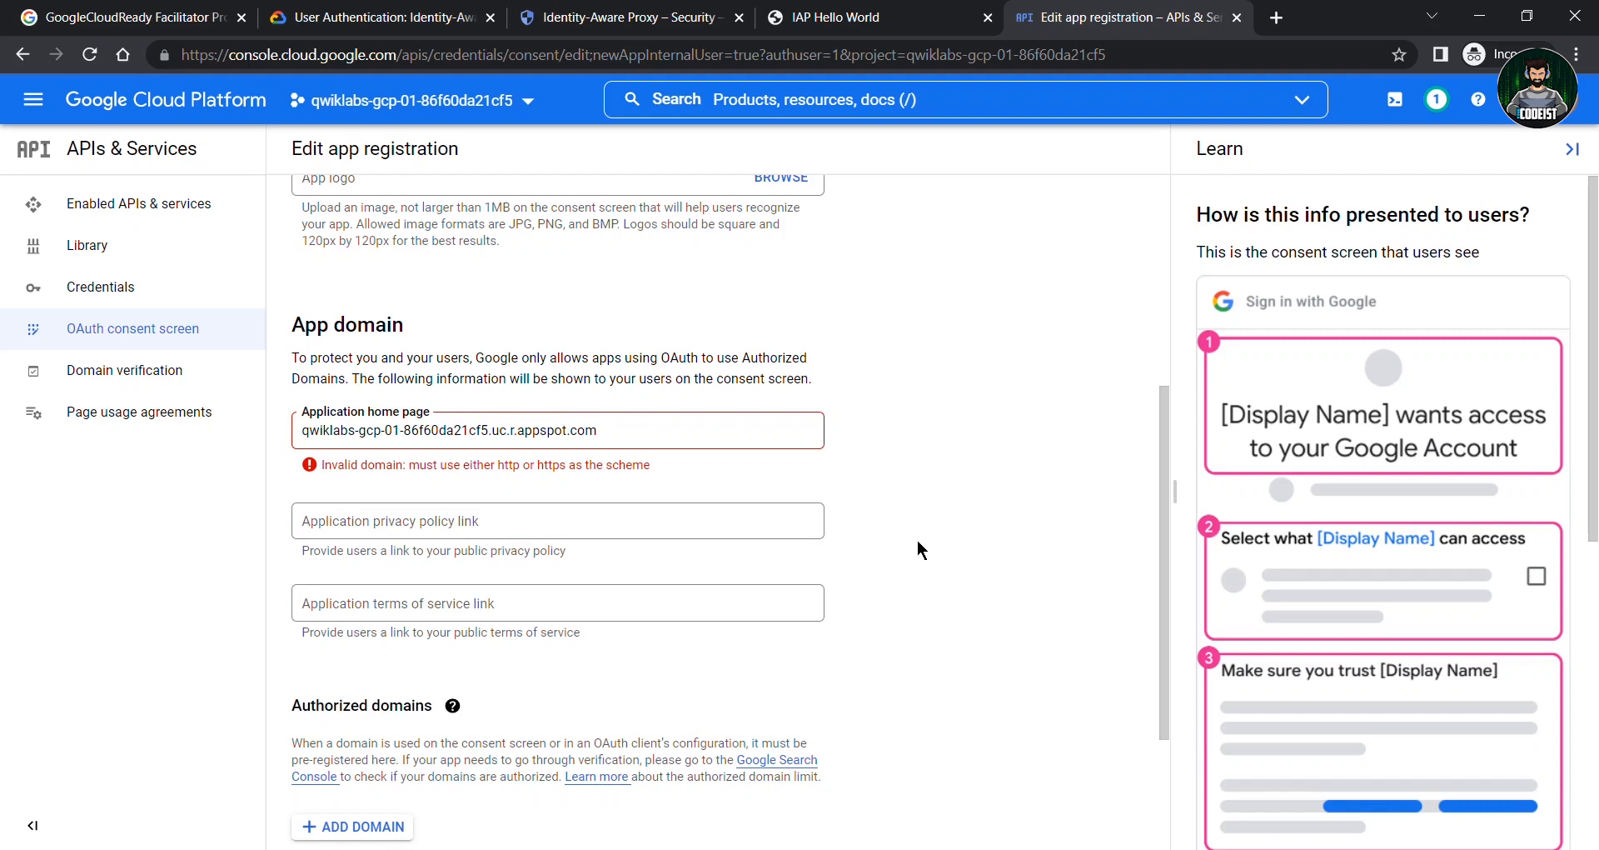
{"action": "left_click", "coordinate": [631, 434]}
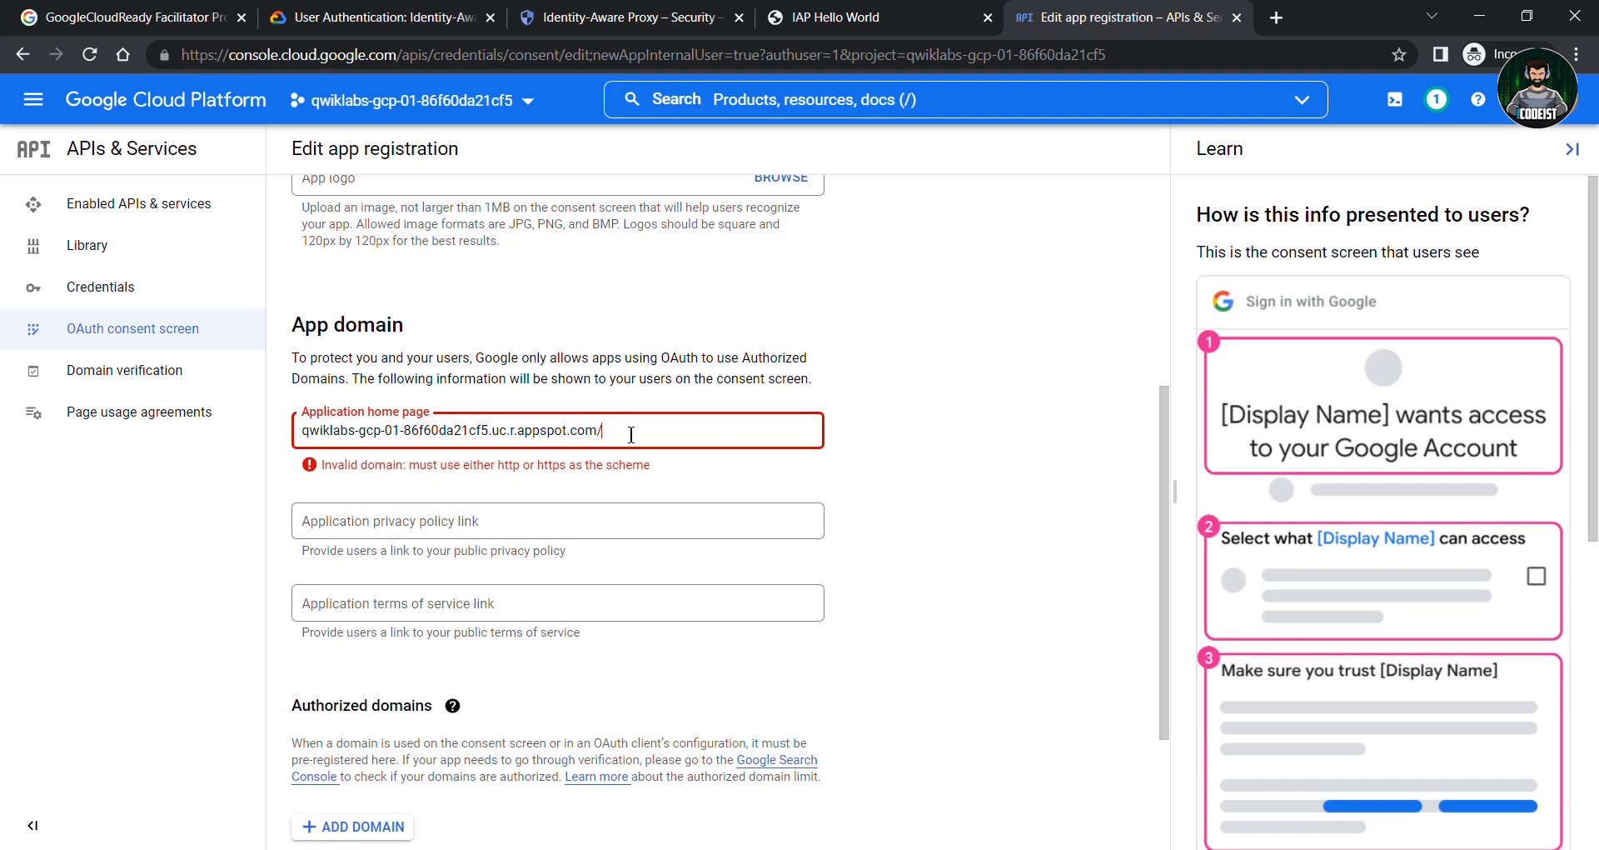
{"action": "key", "text": "ctrl+z"}
{"action": "left_click", "coordinate": [558, 477]}
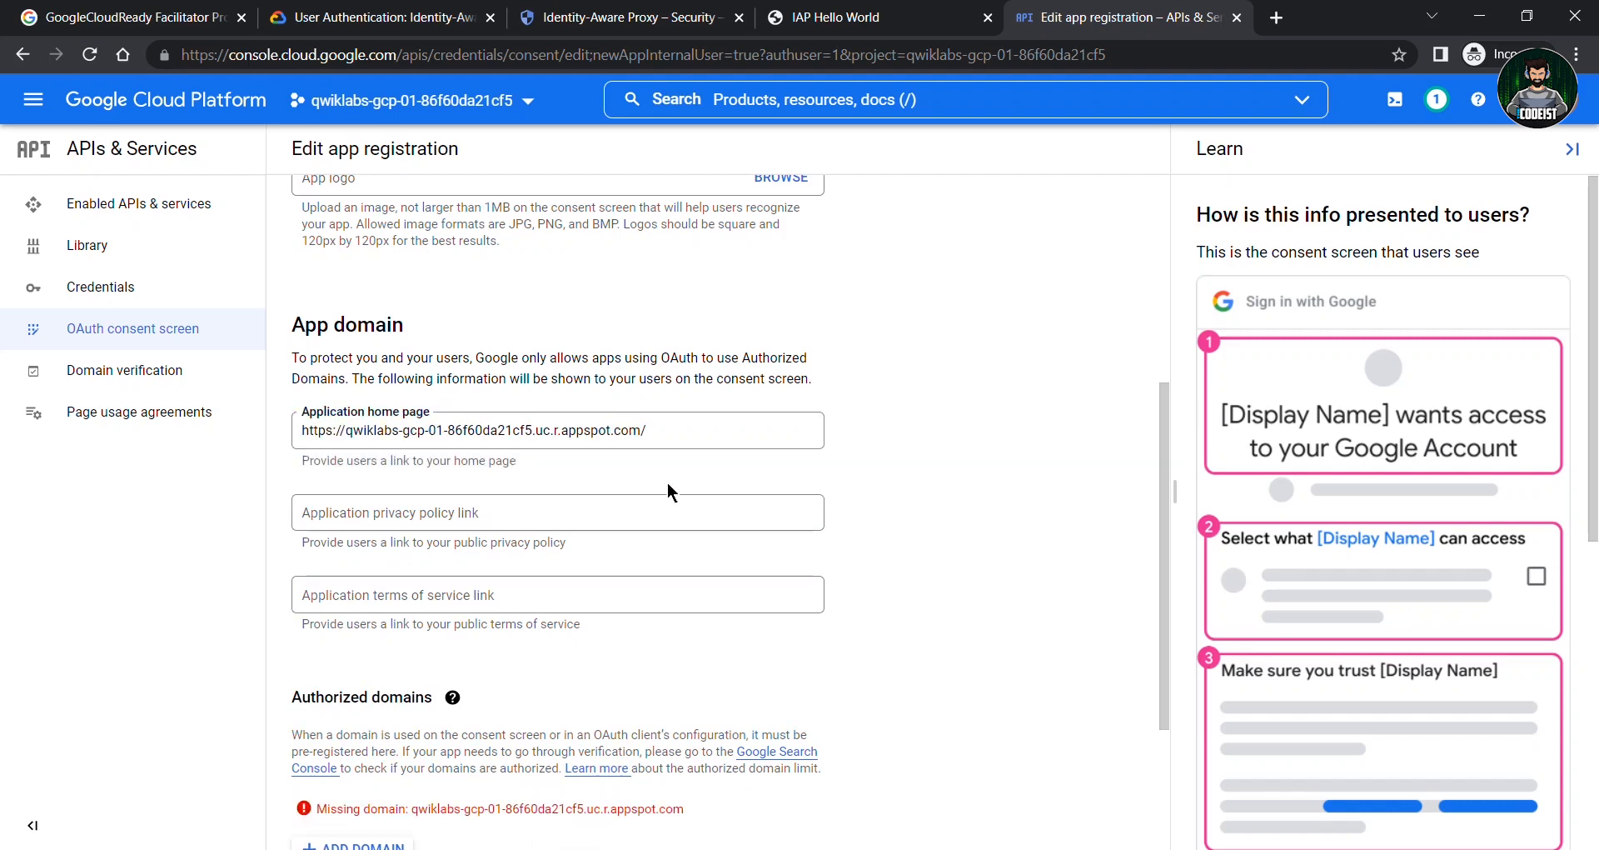
{"action": "scroll", "coordinate": [667, 481], "scroll_direction": "down", "scroll_amount": 2}
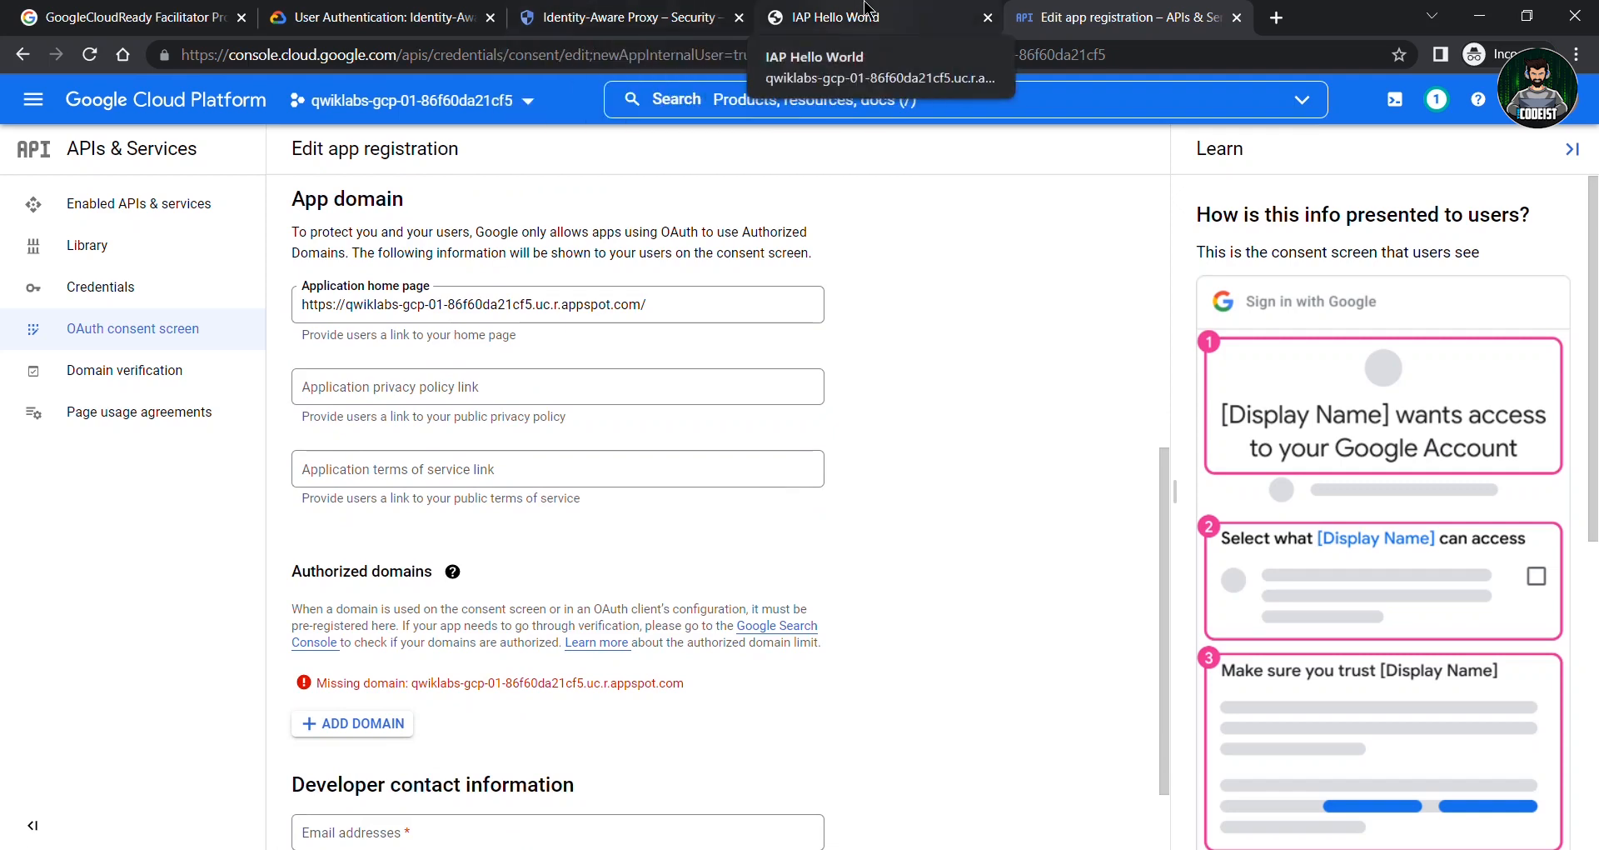
{"action": "left_click", "coordinate": [375, 17]}
{"action": "left_click_drag", "start_coordinate": [517, 428], "coordinate": [789, 453]}
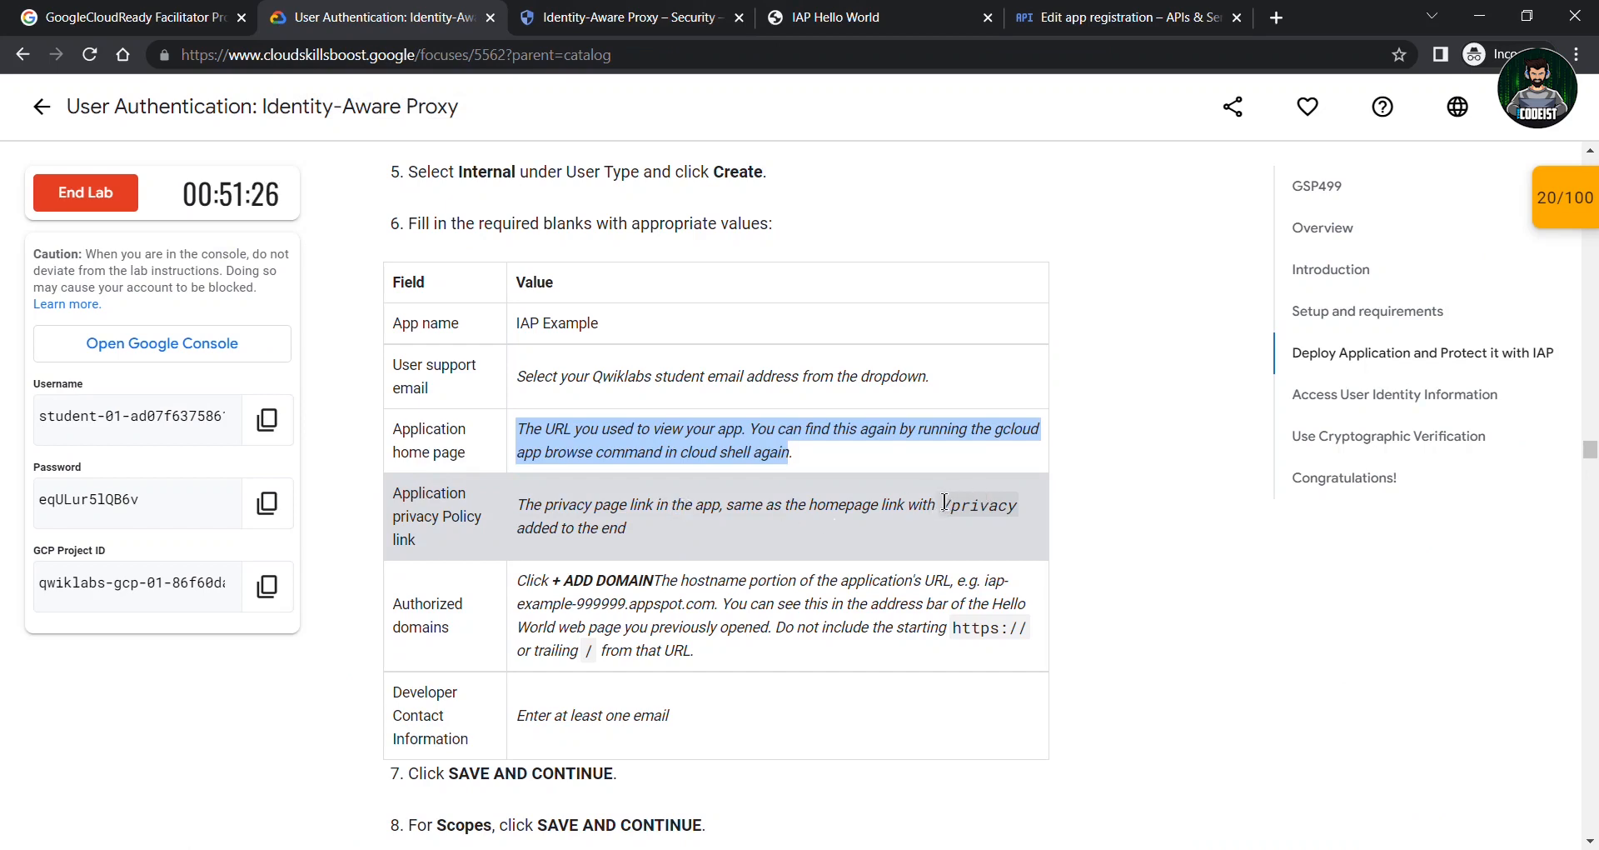
{"action": "left_click", "coordinate": [1075, 17]}
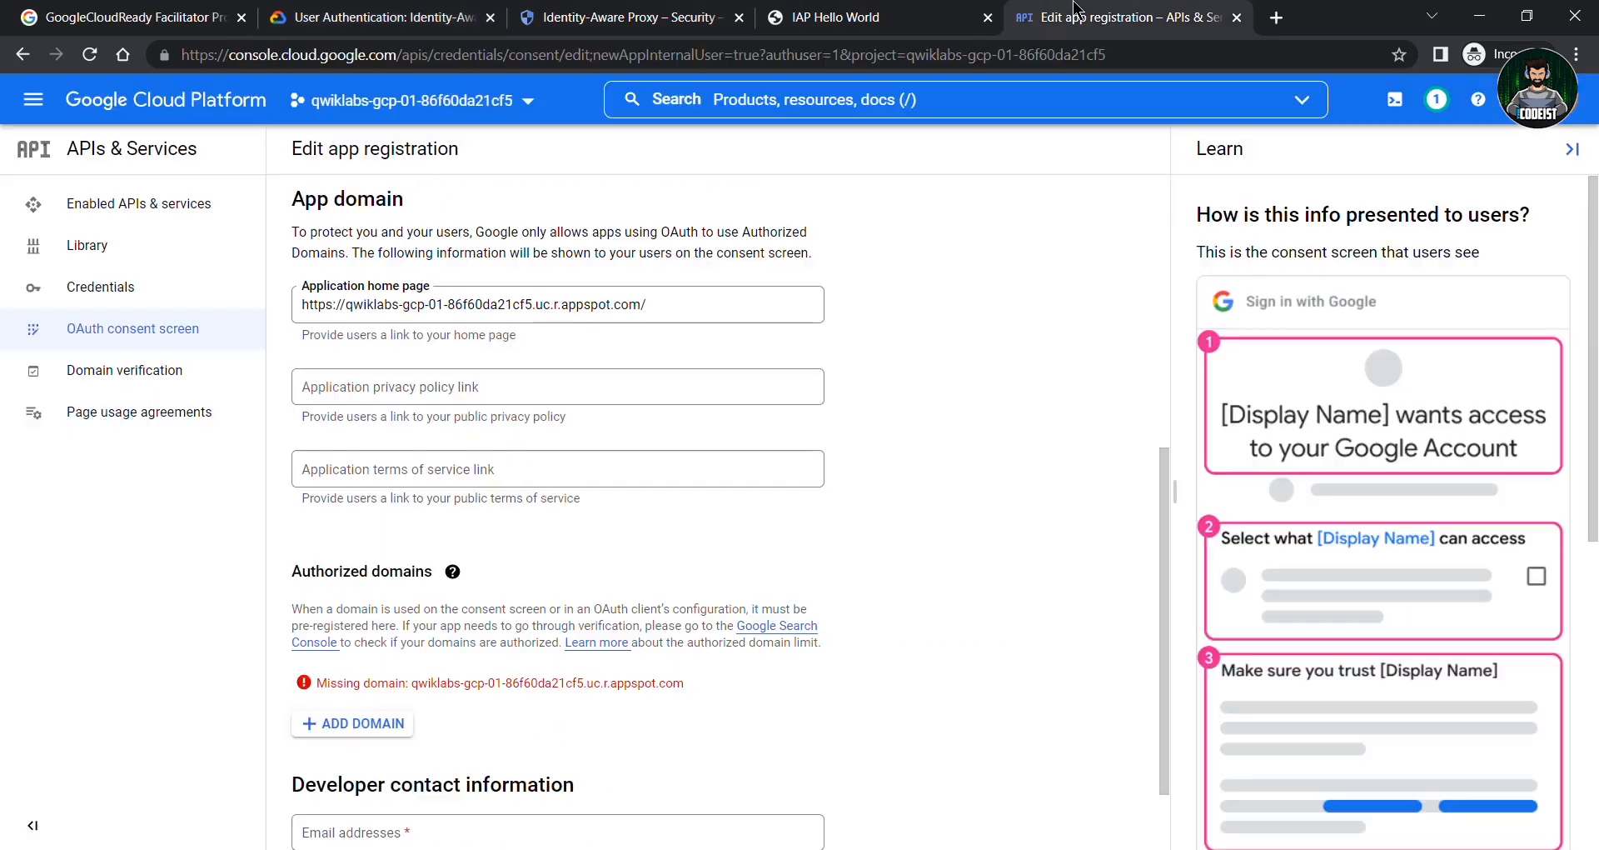
{"action": "left_click", "coordinate": [348, 393]}
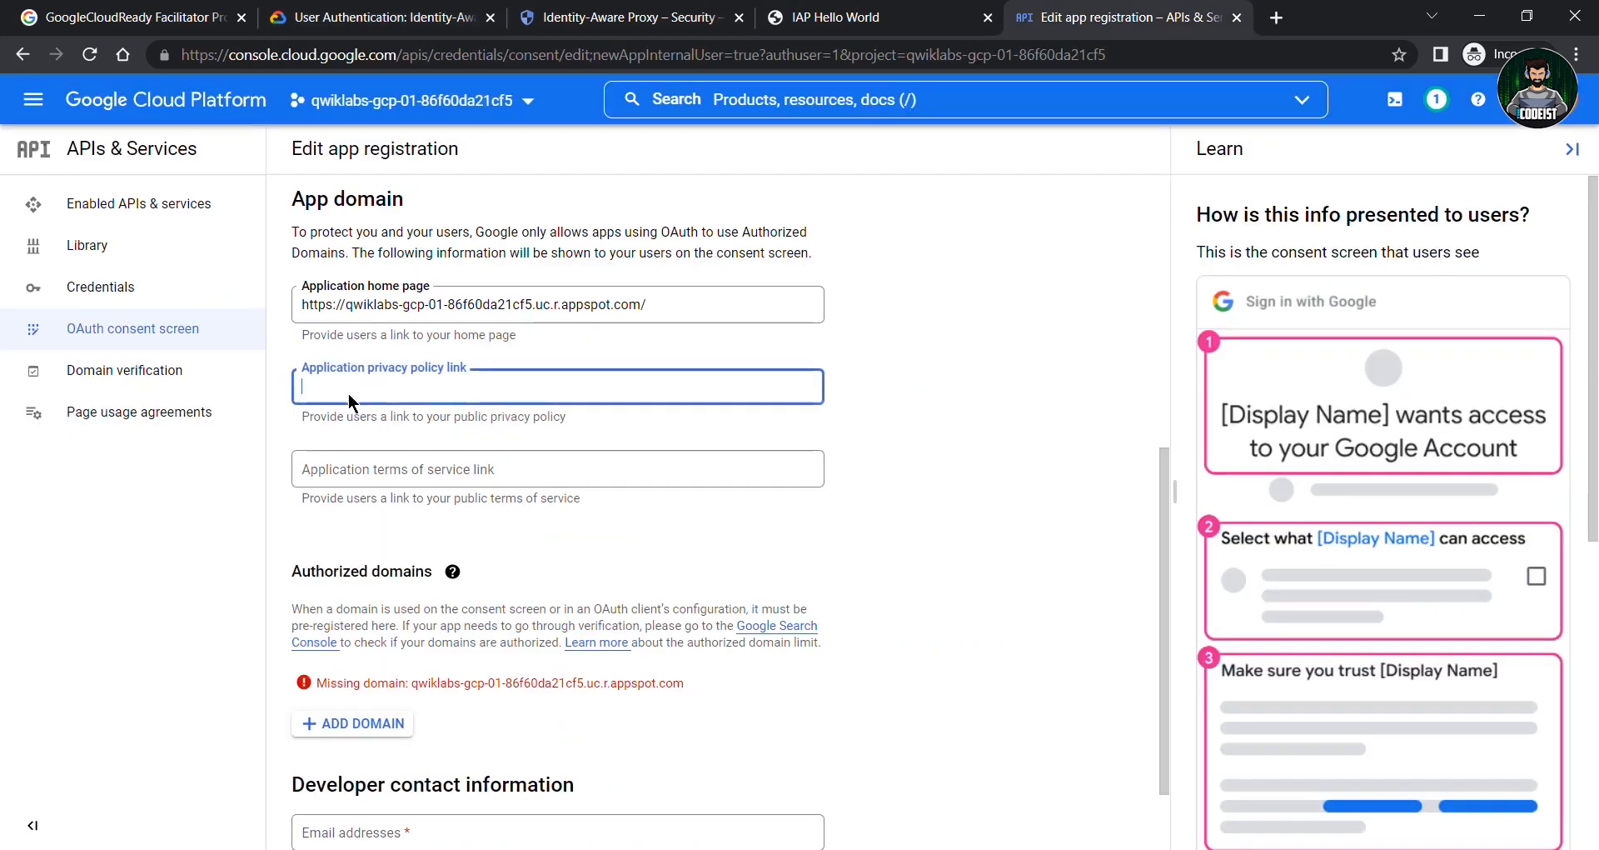
{"action": "key", "text": "ctrl+v"}
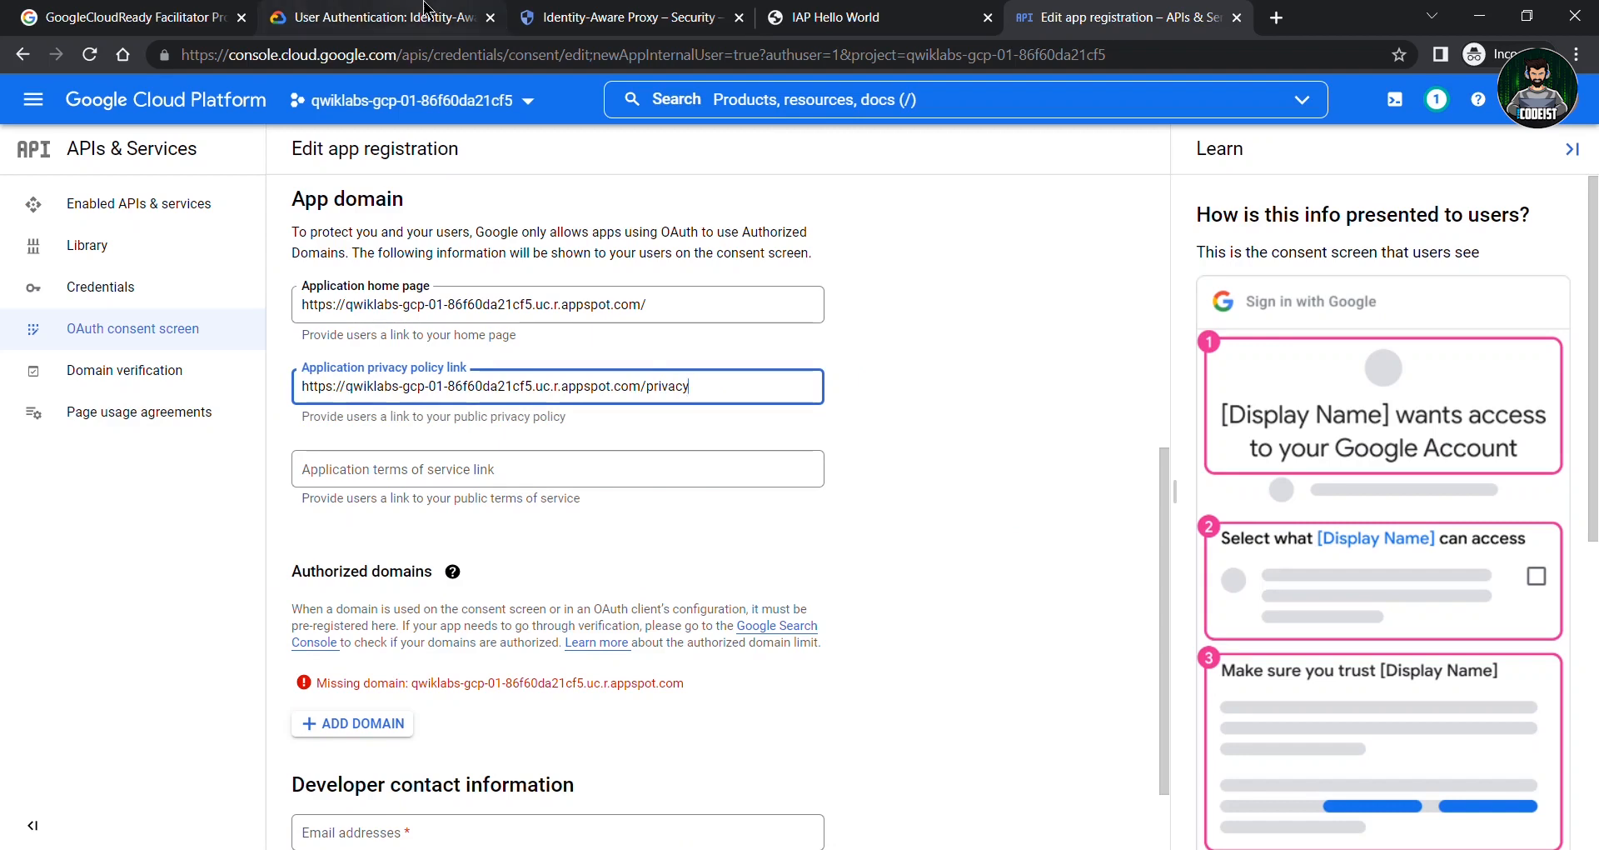
{"action": "left_click", "coordinate": [375, 17]}
{"action": "scroll", "coordinate": [647, 537], "scroll_direction": "down", "scroll_amount": 1}
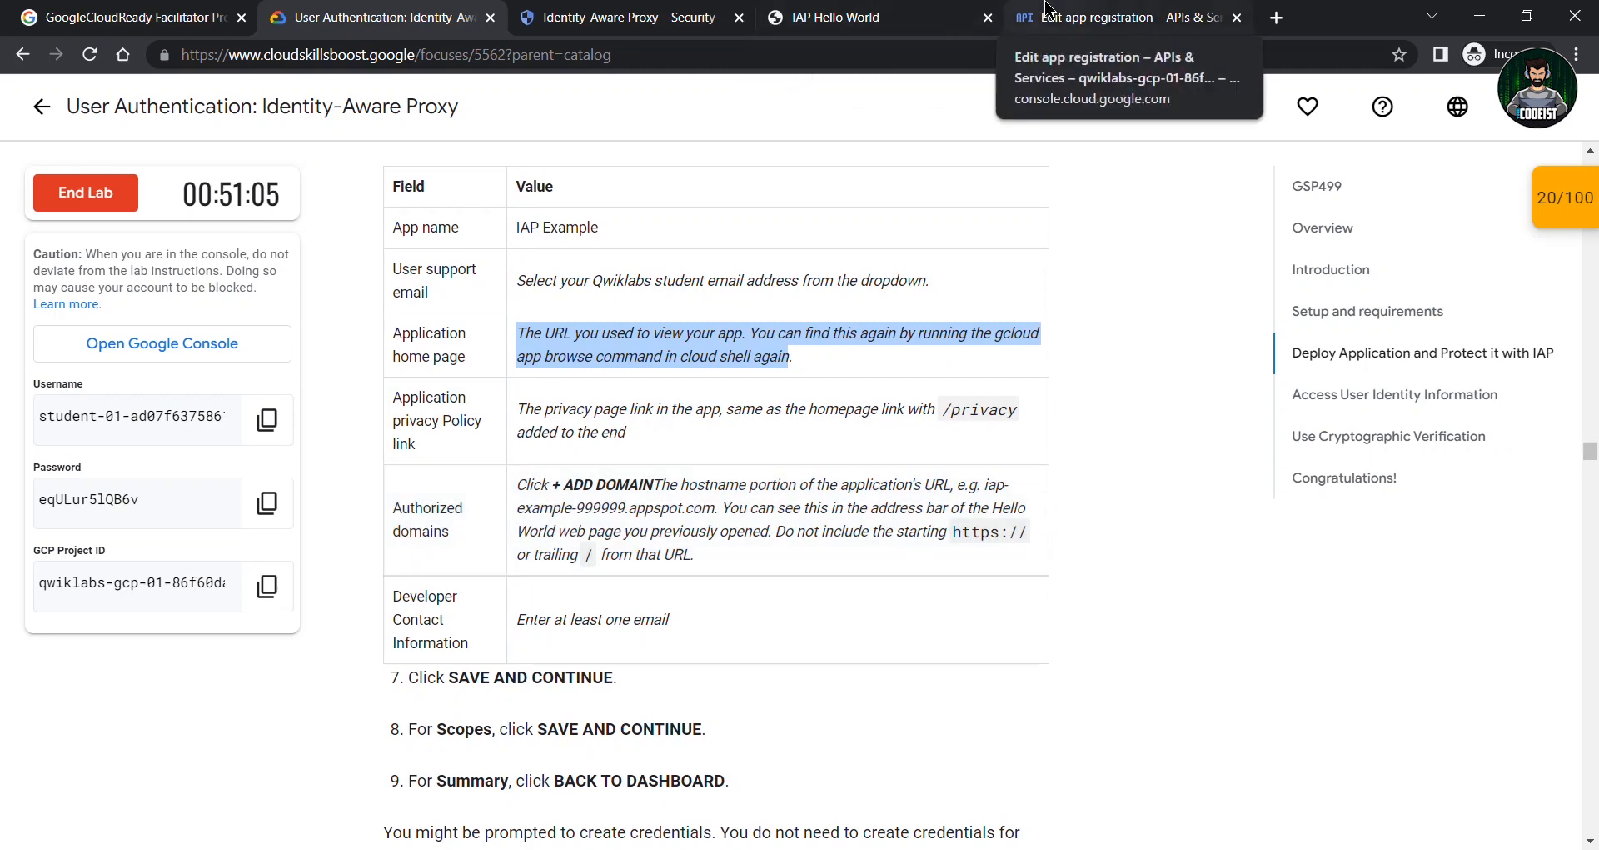
{"action": "left_click", "coordinate": [1047, 11]}
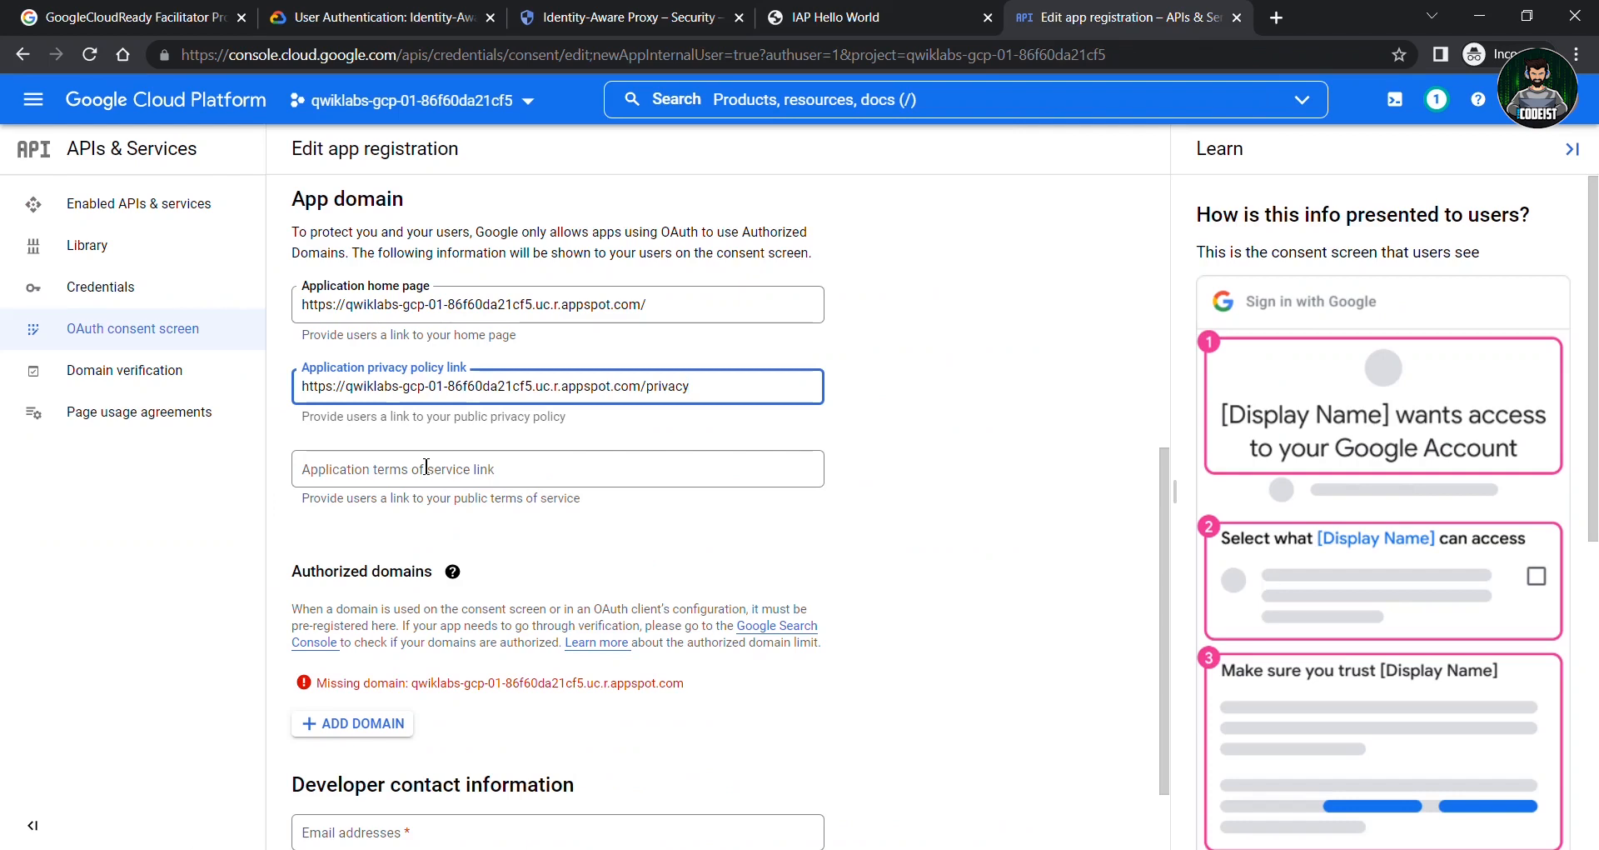
{"action": "left_click", "coordinate": [356, 725]}
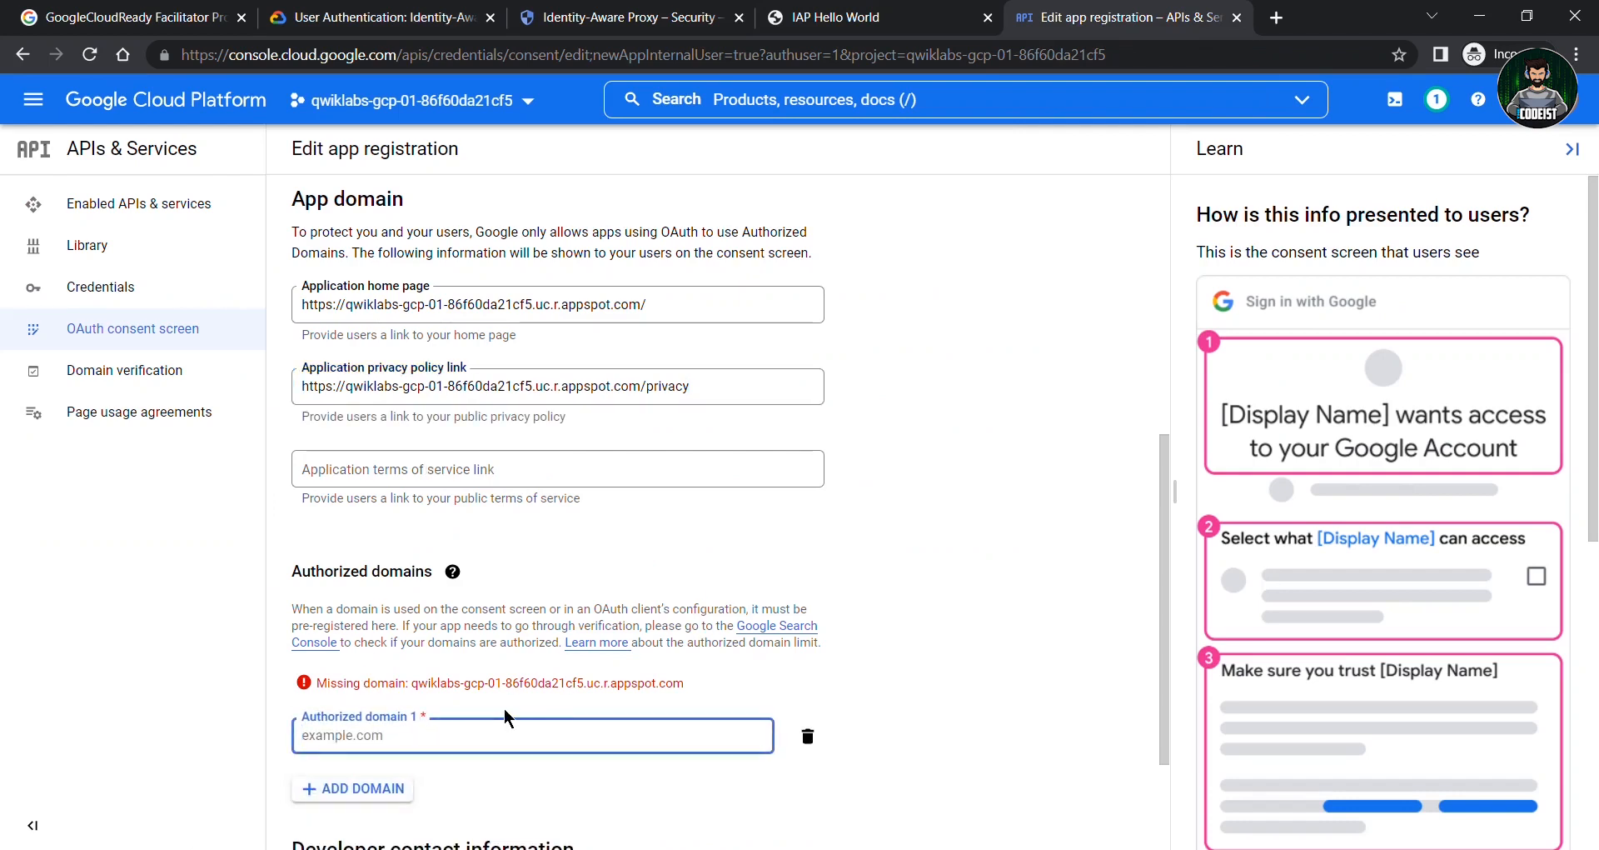
{"action": "key", "text": "ctrl+v"}
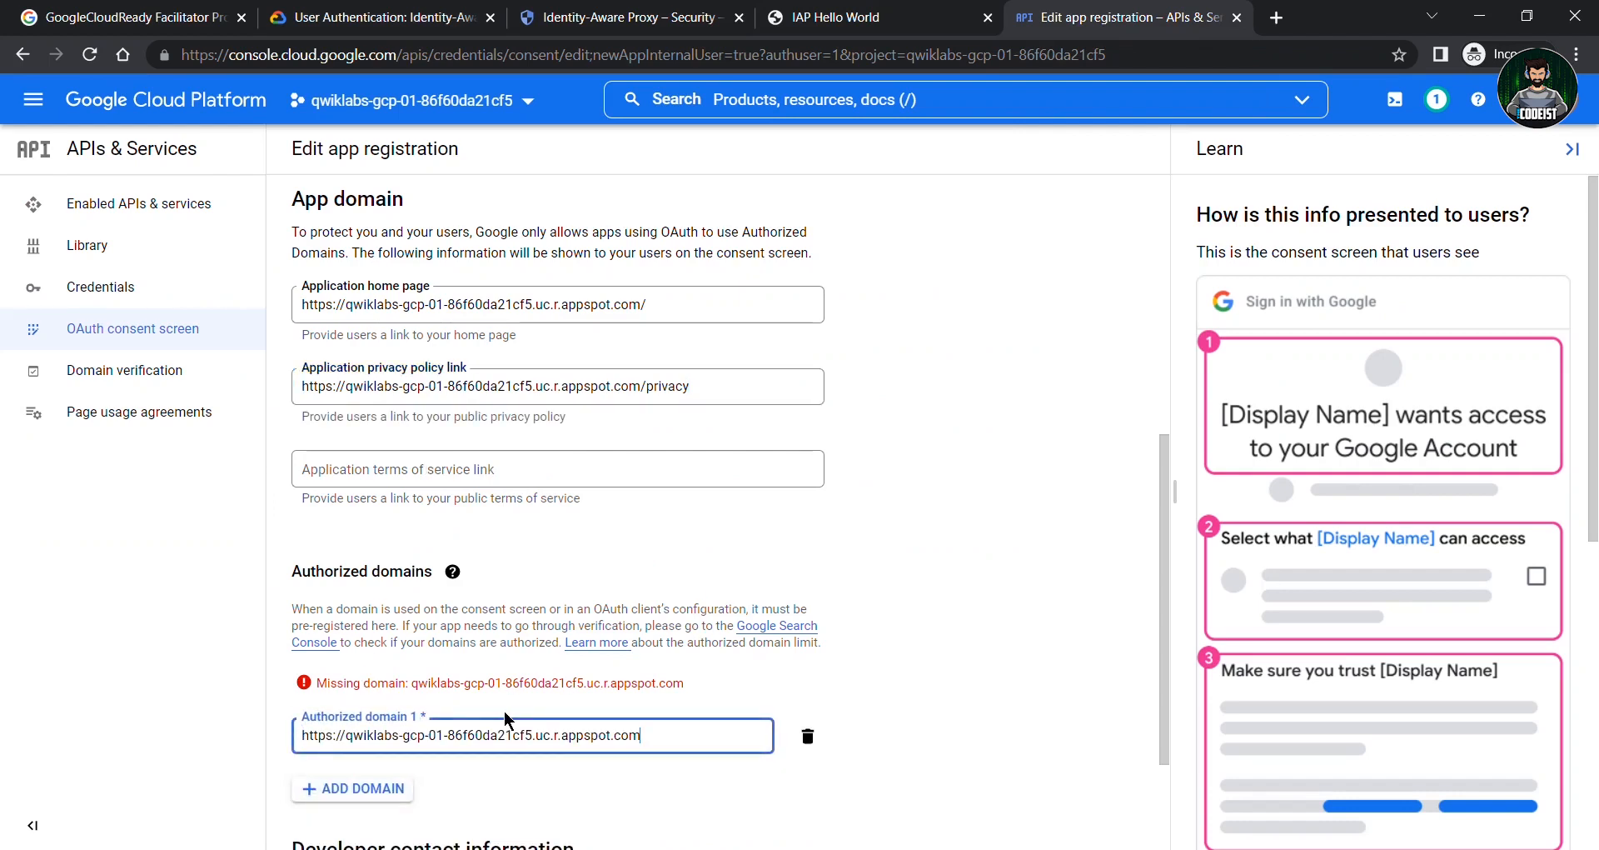
{"action": "left_click_drag", "start_coordinate": [344, 734], "coordinate": [295, 735]}
{"action": "key", "text": "BackSpace"}
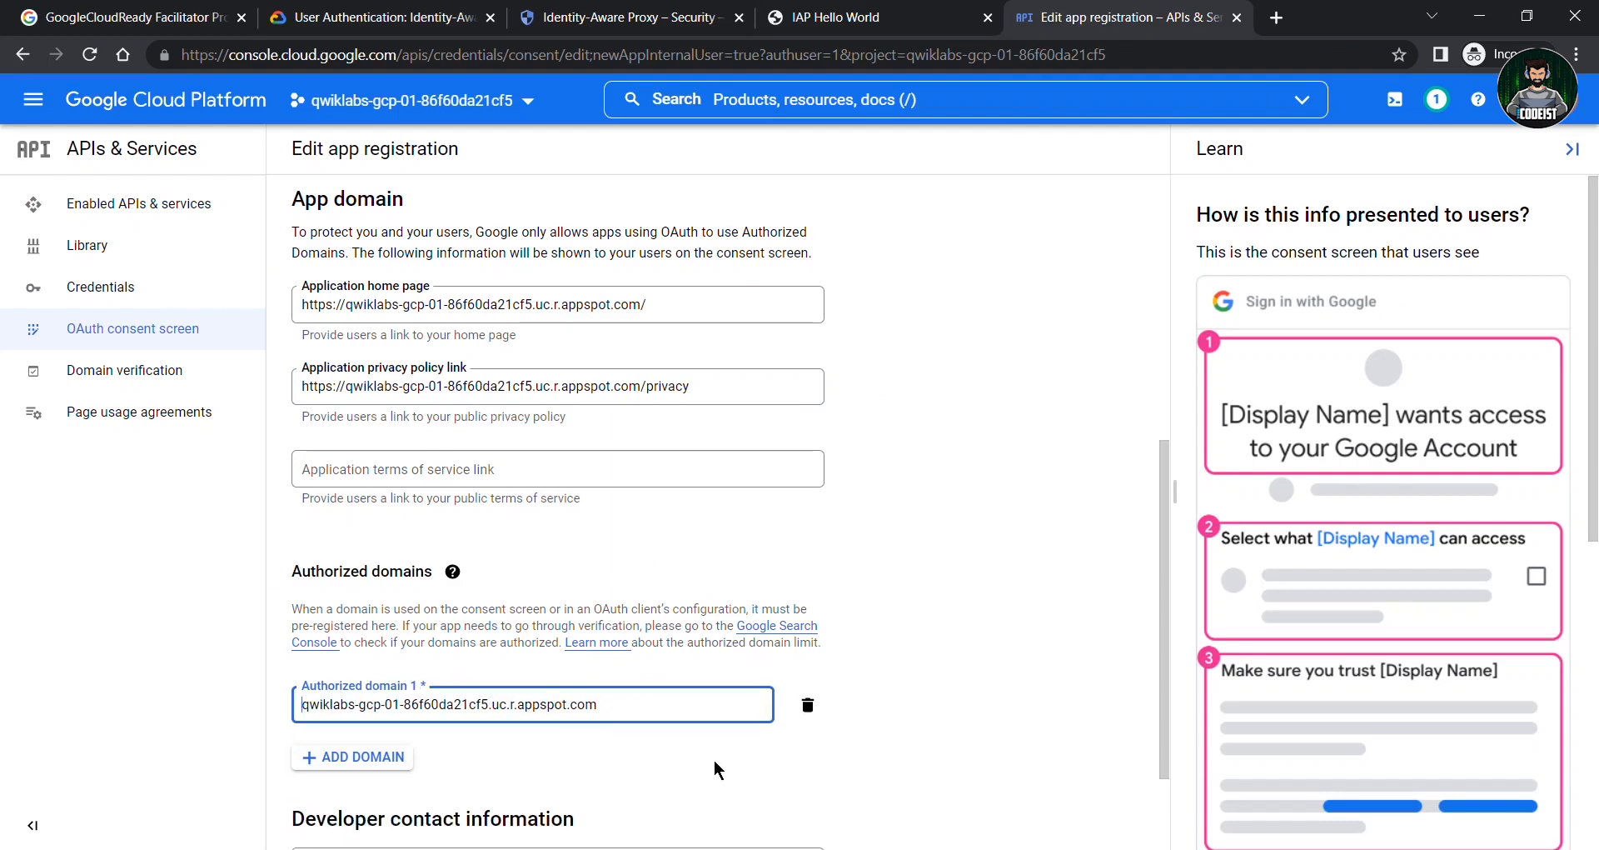
{"action": "left_click", "coordinate": [822, 756]}
Copy the student username from the lab page and enter it as the developer contact email address
{"action": "scroll", "coordinate": [819, 738], "scroll_direction": "down", "scroll_amount": 2}
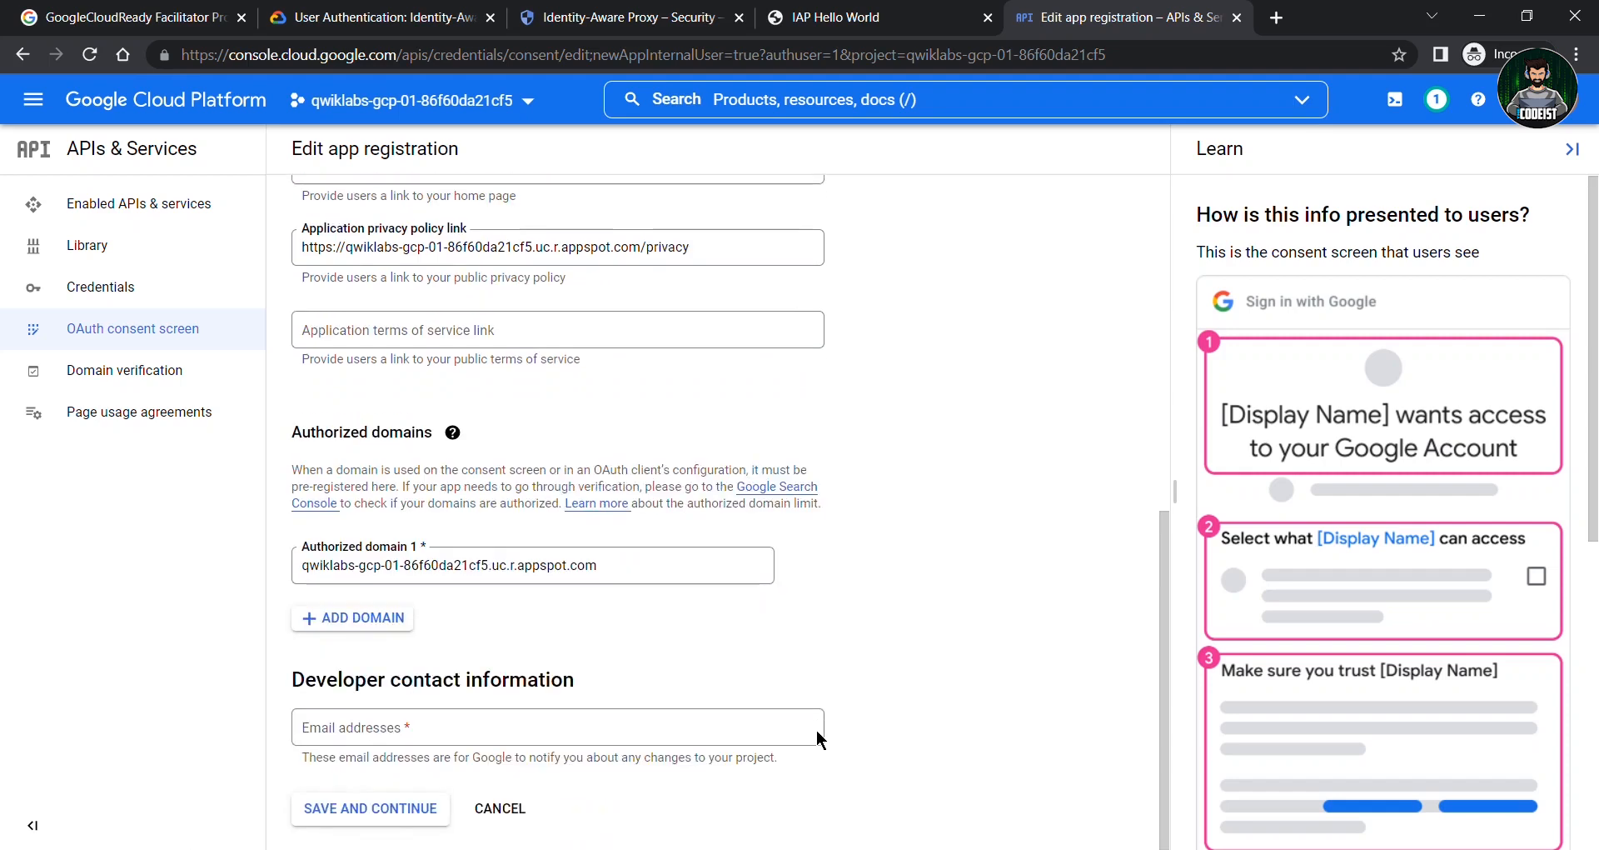
{"action": "left_click", "coordinate": [419, 10]}
{"action": "scroll", "coordinate": [528, 479], "scroll_direction": "down", "scroll_amount": 1}
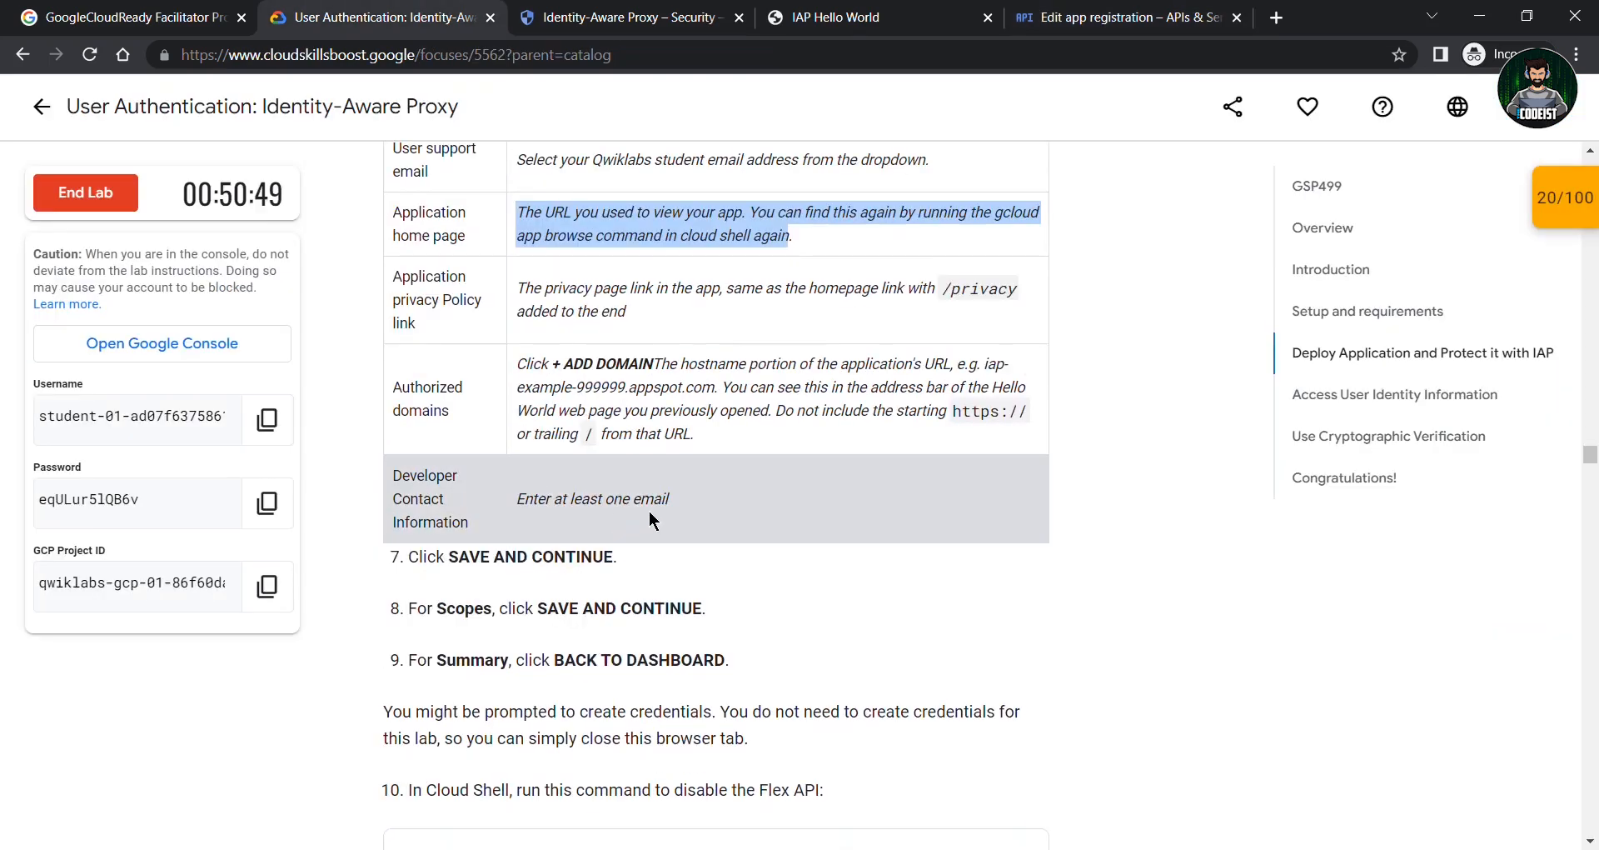
{"action": "left_click", "coordinate": [262, 434]}
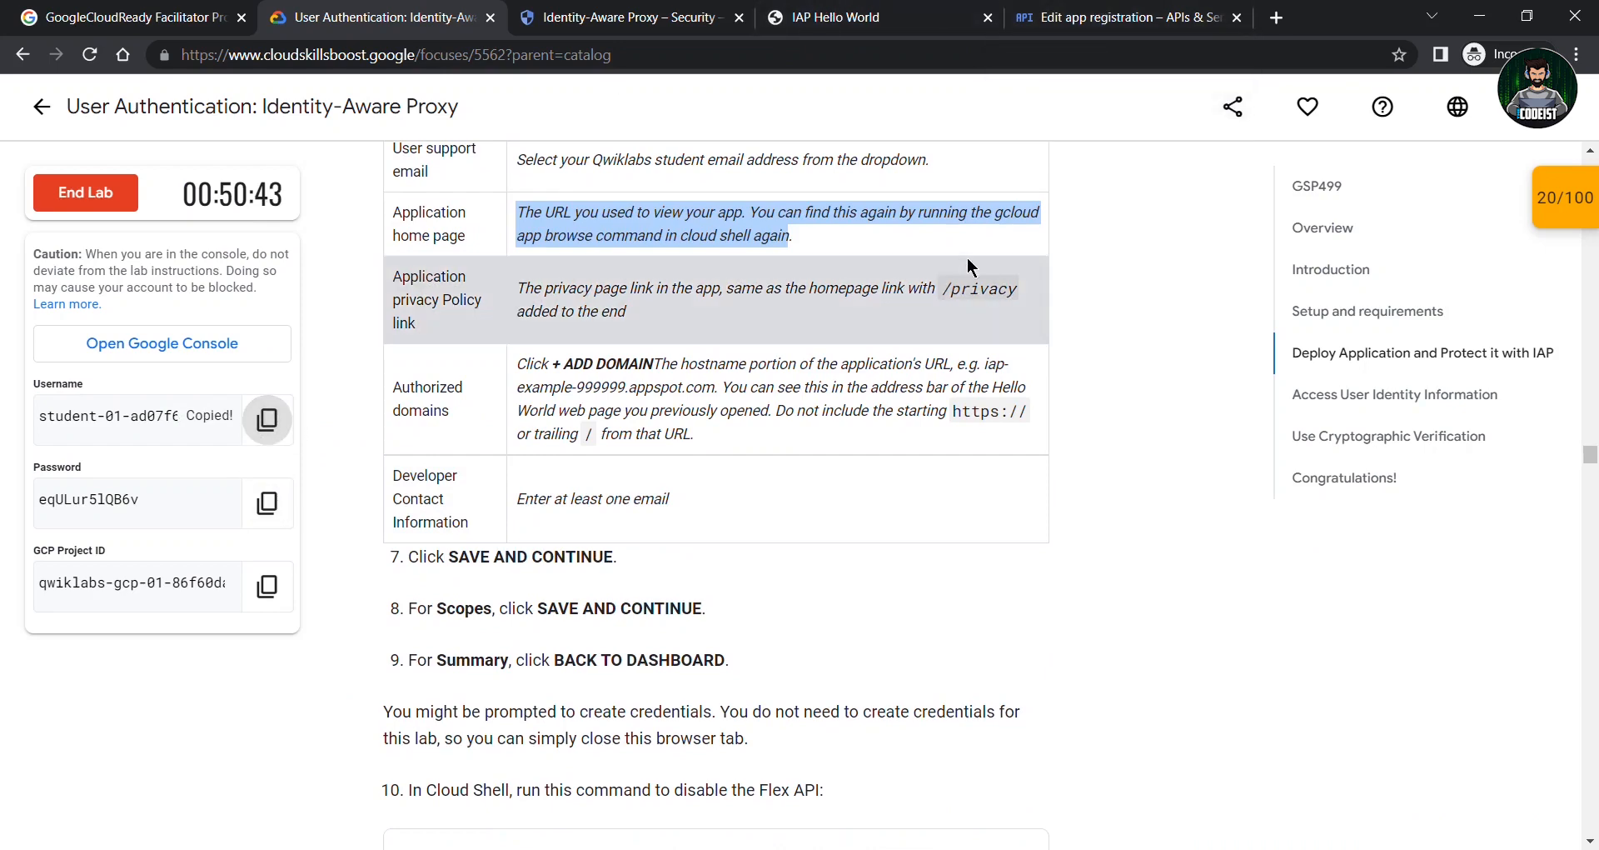
{"action": "left_click", "coordinate": [1082, 10]}
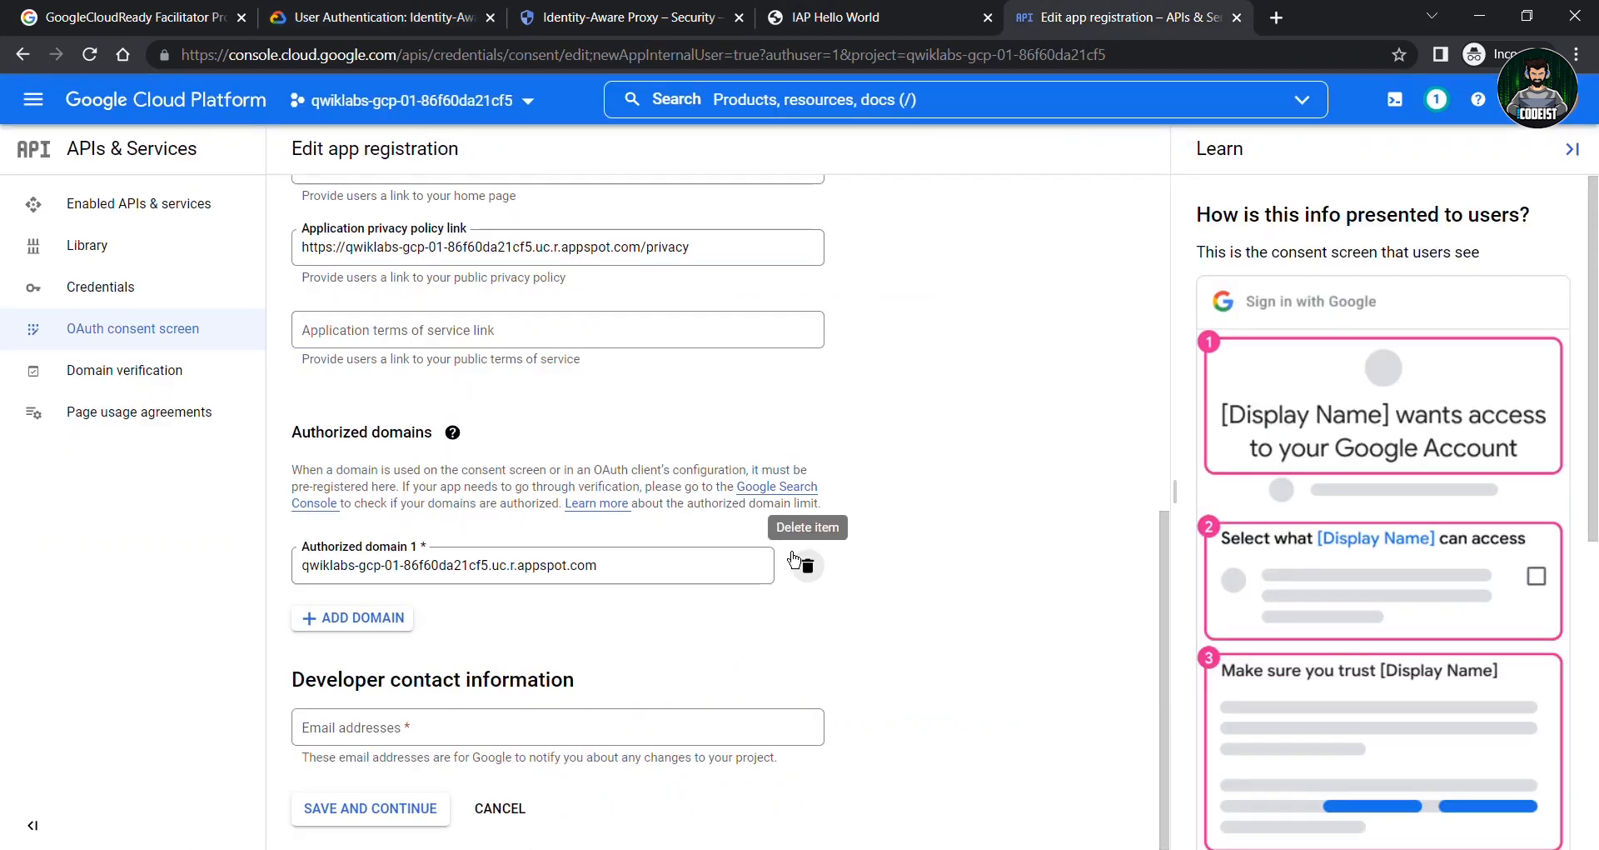
{"action": "left_click", "coordinate": [437, 725]}
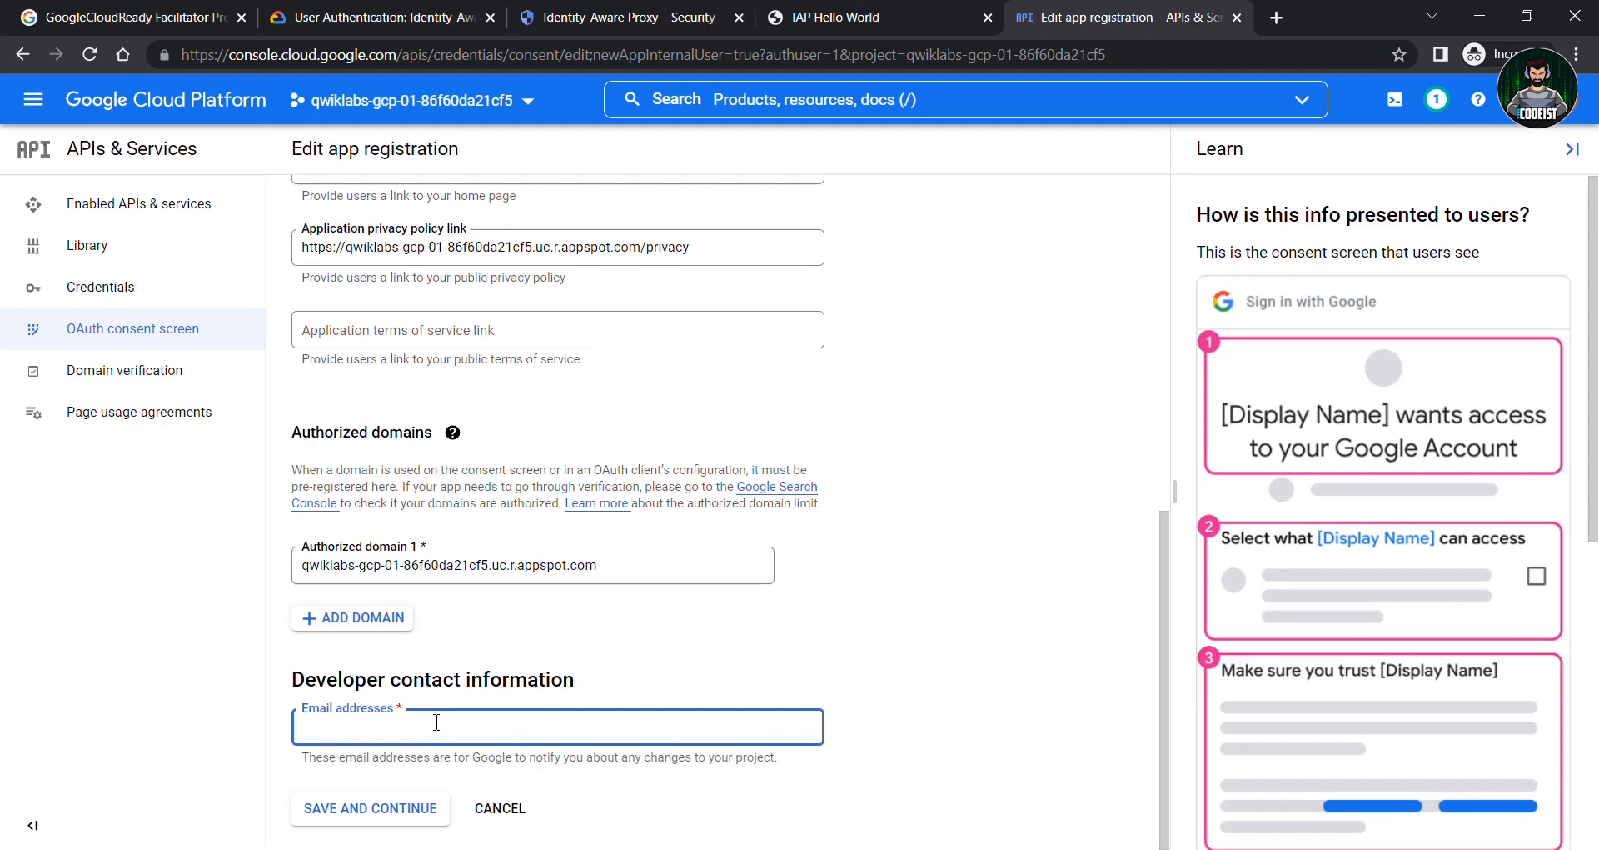
{"action": "key", "text": "ctrl+v"}
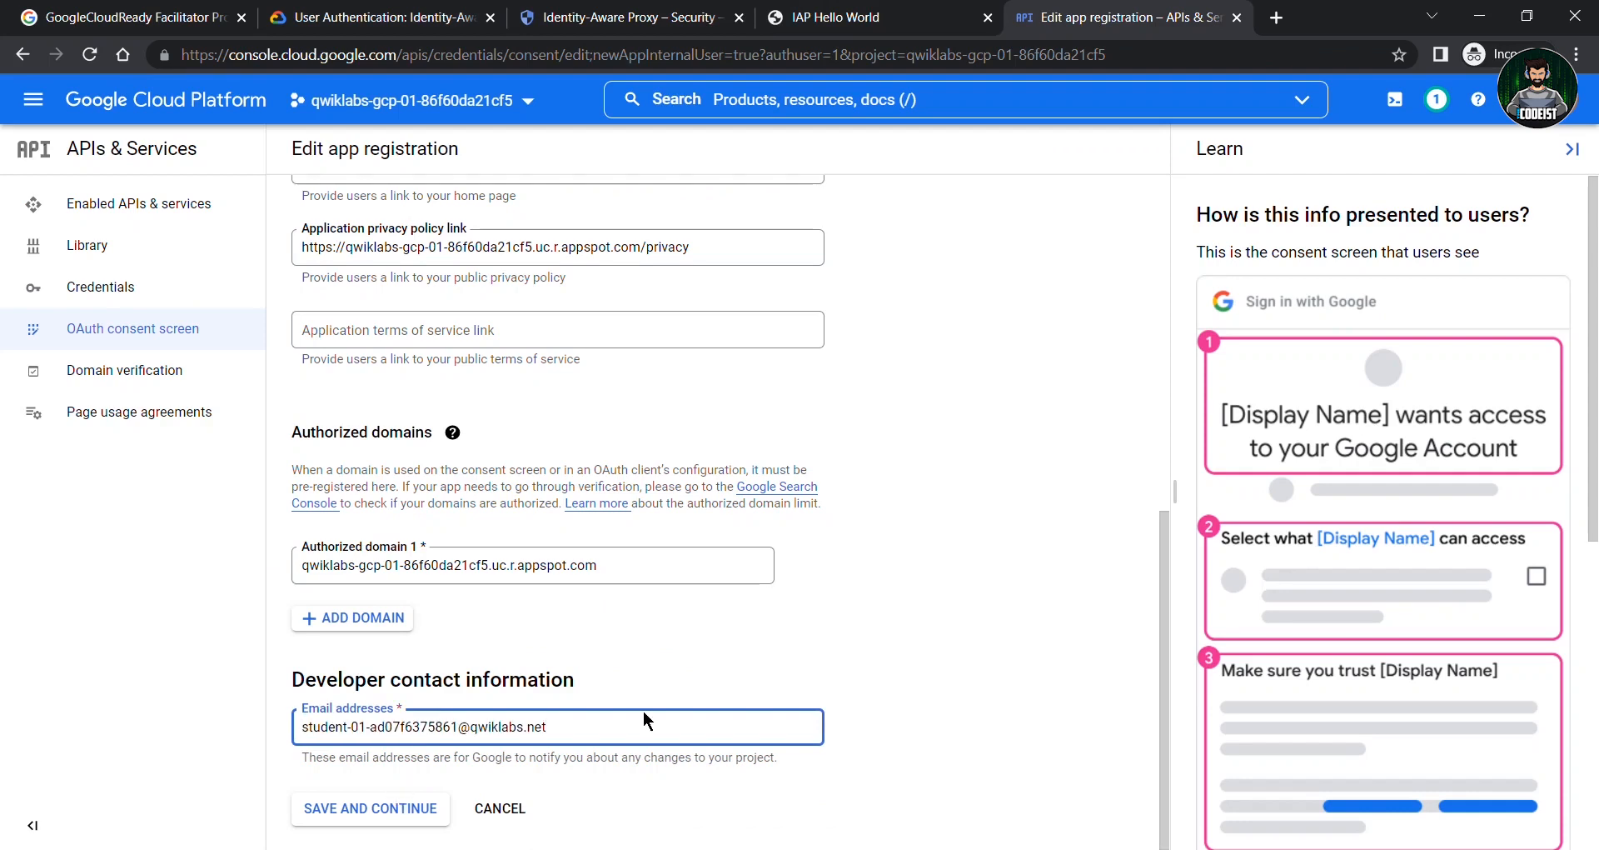
Read the lab's saving instructions, save the consent screen details, and continue past Scopes to the Summary without adding any scopes
{"action": "left_click", "coordinate": [462, 12]}
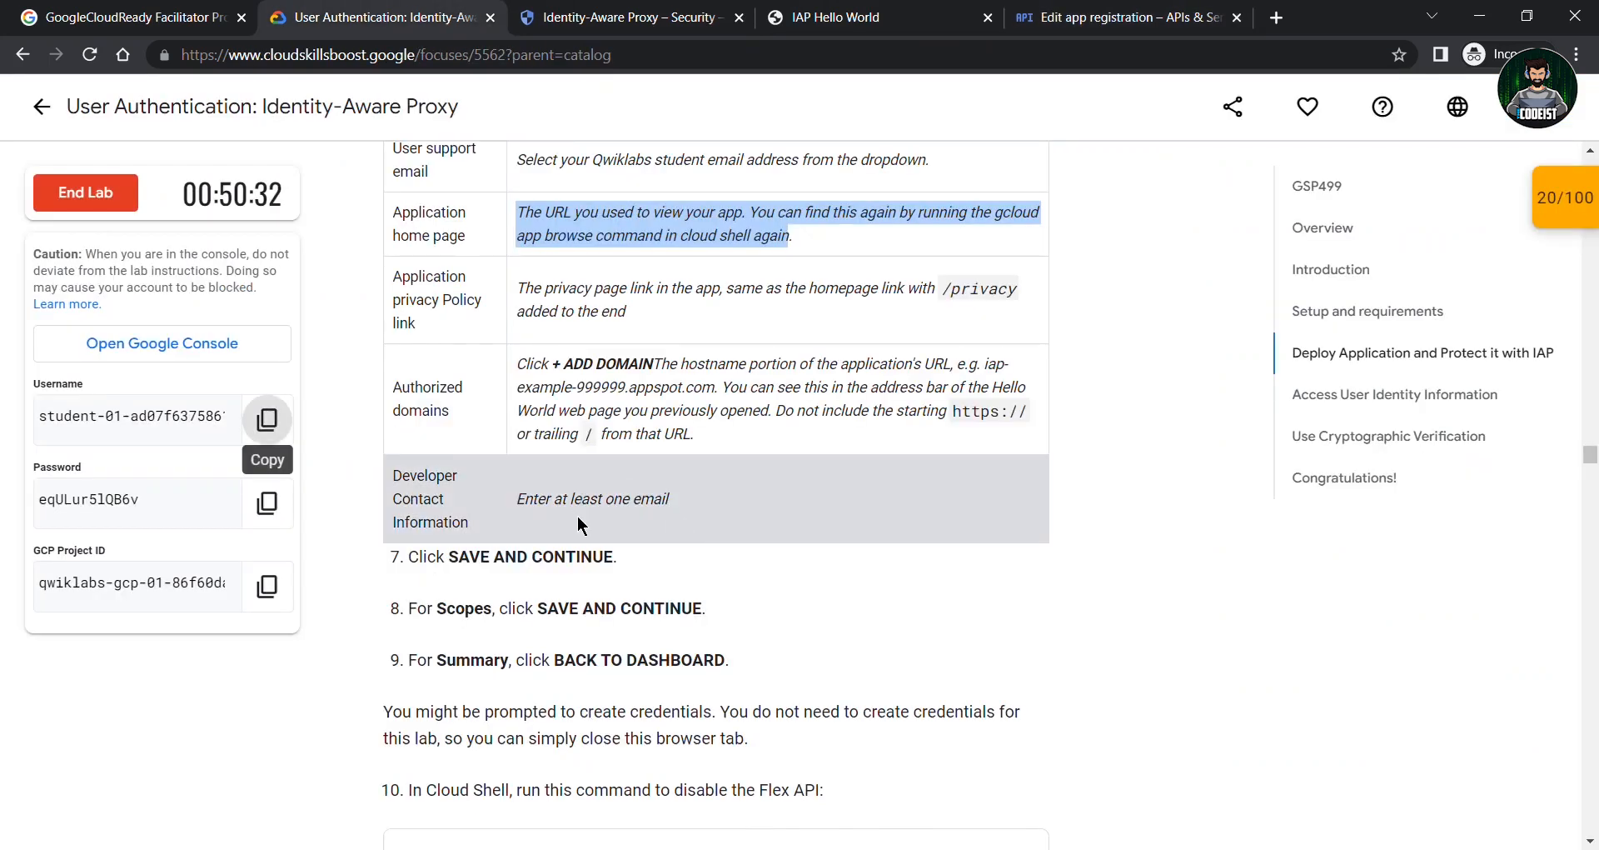
{"action": "scroll", "coordinate": [577, 516], "scroll_direction": "down", "scroll_amount": 2}
{"action": "scroll", "coordinate": [583, 487], "scroll_direction": "down", "scroll_amount": 1}
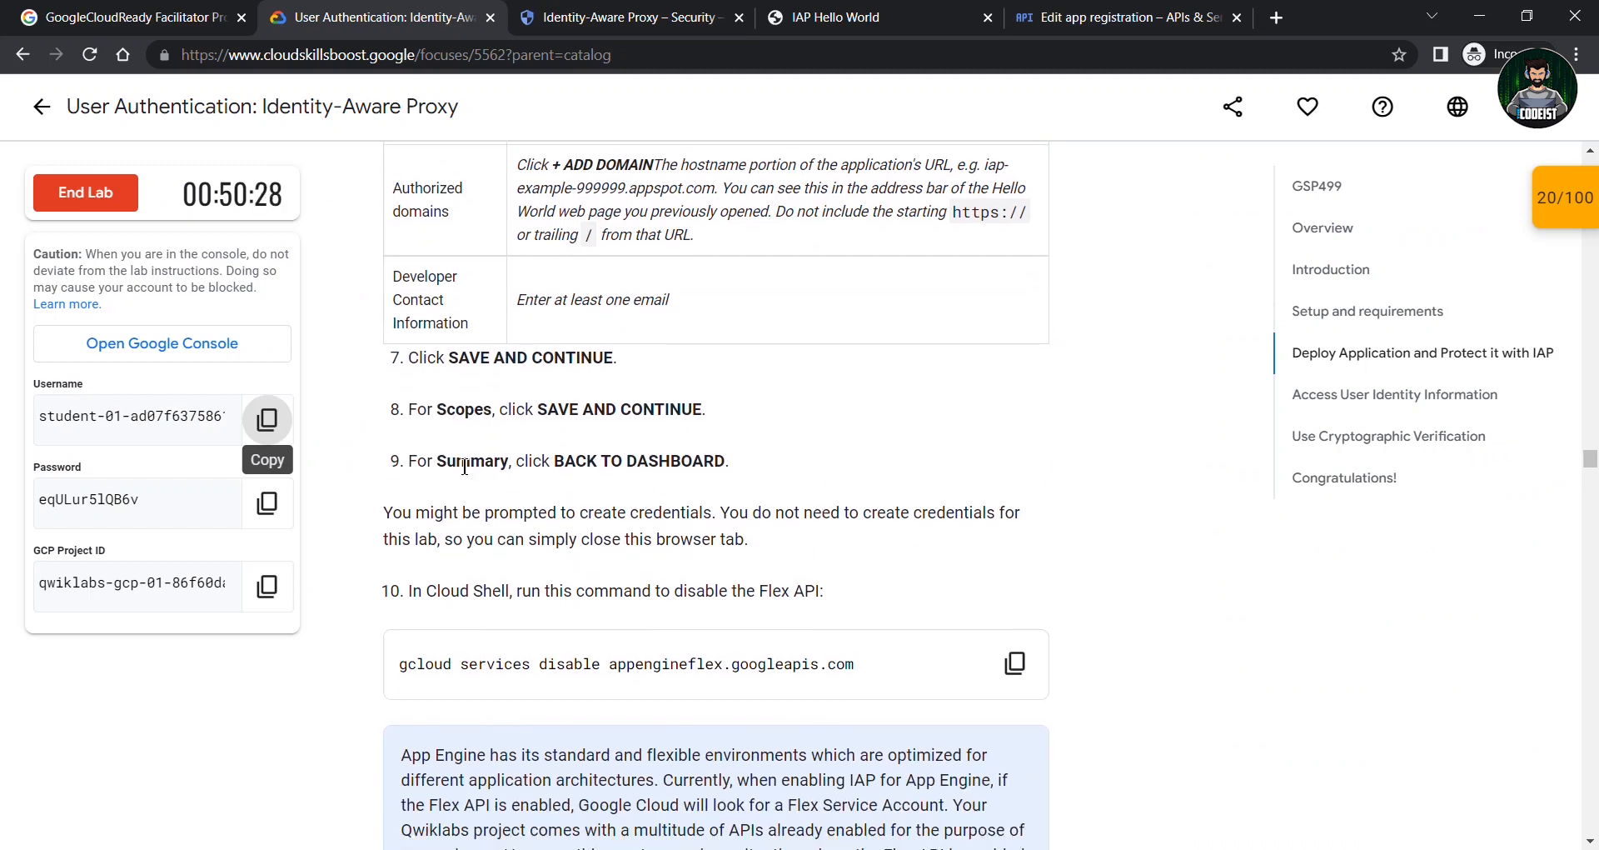
{"action": "scroll", "coordinate": [662, 491], "scroll_direction": "down", "scroll_amount": 1}
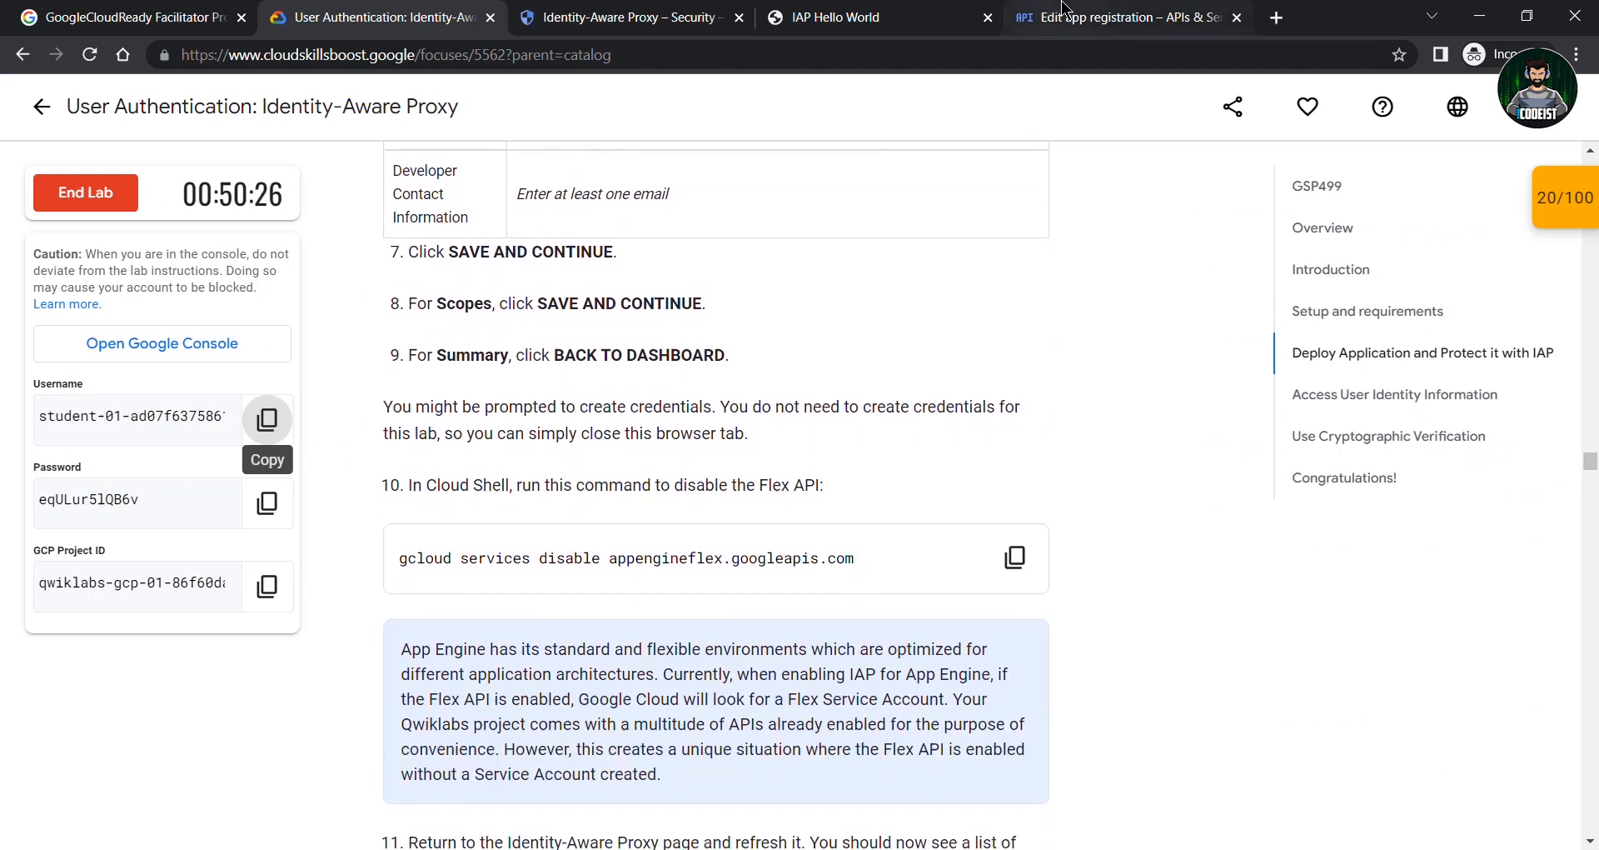
{"action": "left_click", "coordinate": [1063, 10]}
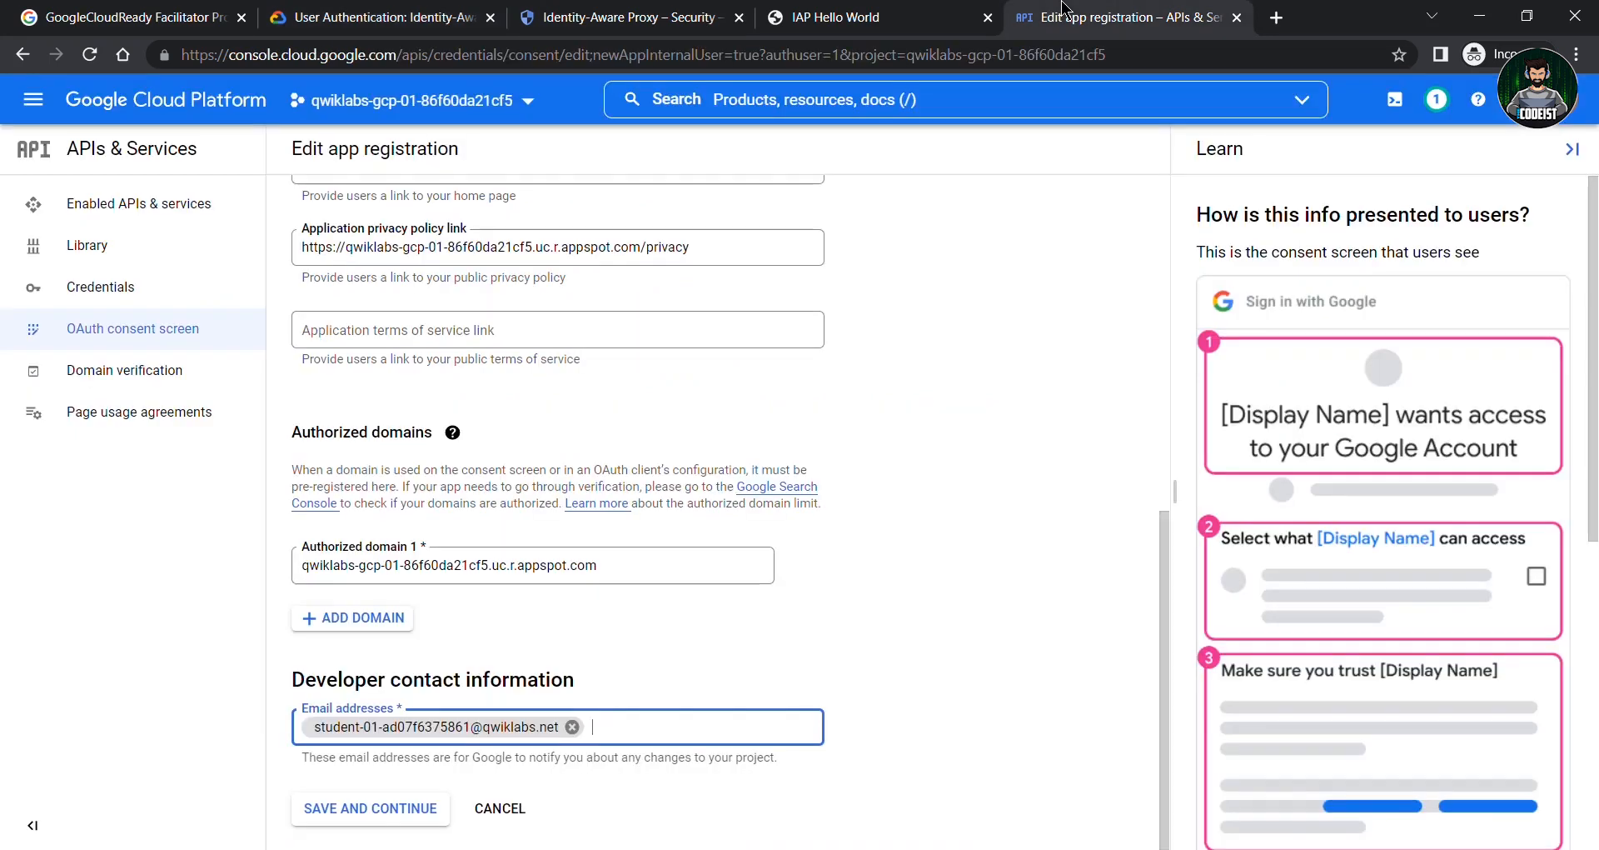
{"action": "left_click", "coordinate": [364, 805]}
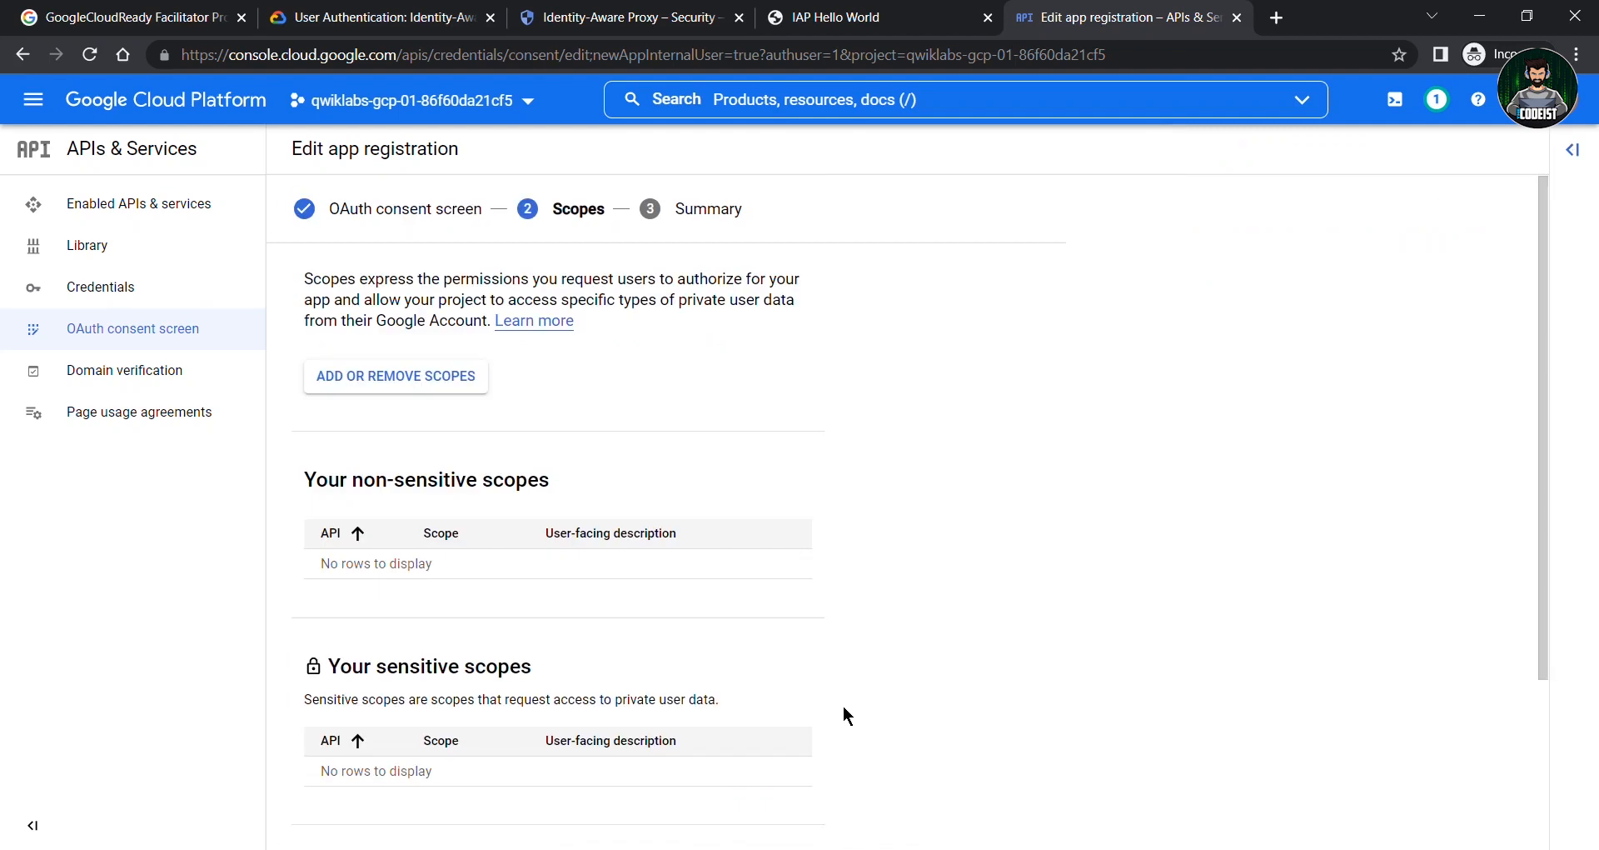
{"action": "scroll", "coordinate": [595, 491], "scroll_direction": "down", "scroll_amount": 3}
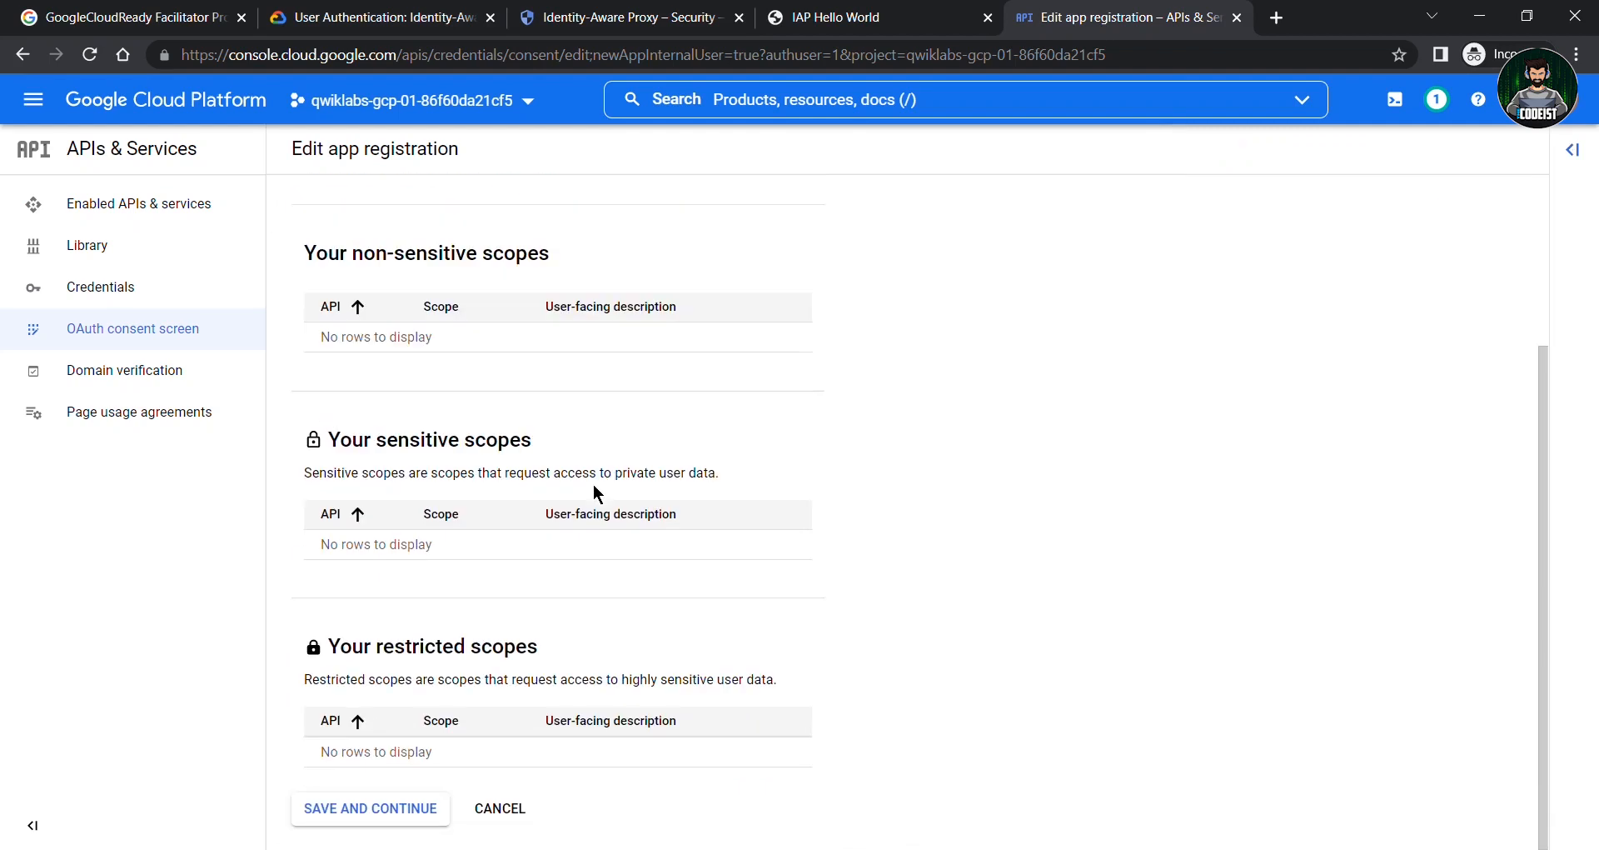
{"action": "left_click", "coordinate": [389, 819]}
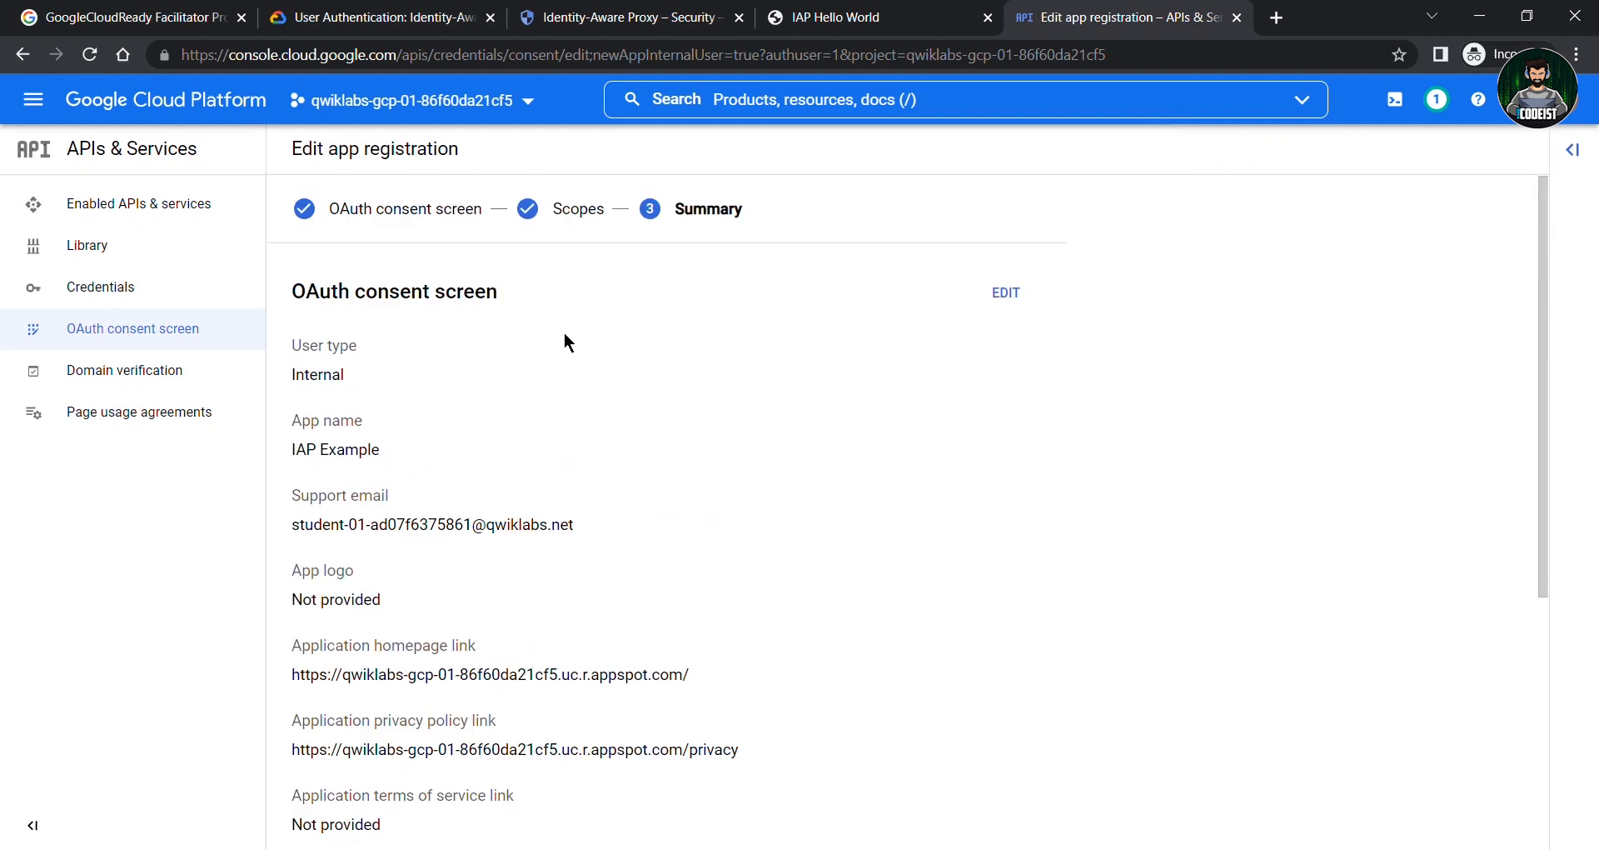
Review the app registration summary down to Scopes and return to the OAuth consent screen dashboard
{"action": "scroll", "coordinate": [500, 509], "scroll_direction": "down", "scroll_amount": 3}
{"action": "scroll", "coordinate": [500, 509], "scroll_direction": "down", "scroll_amount": 3}
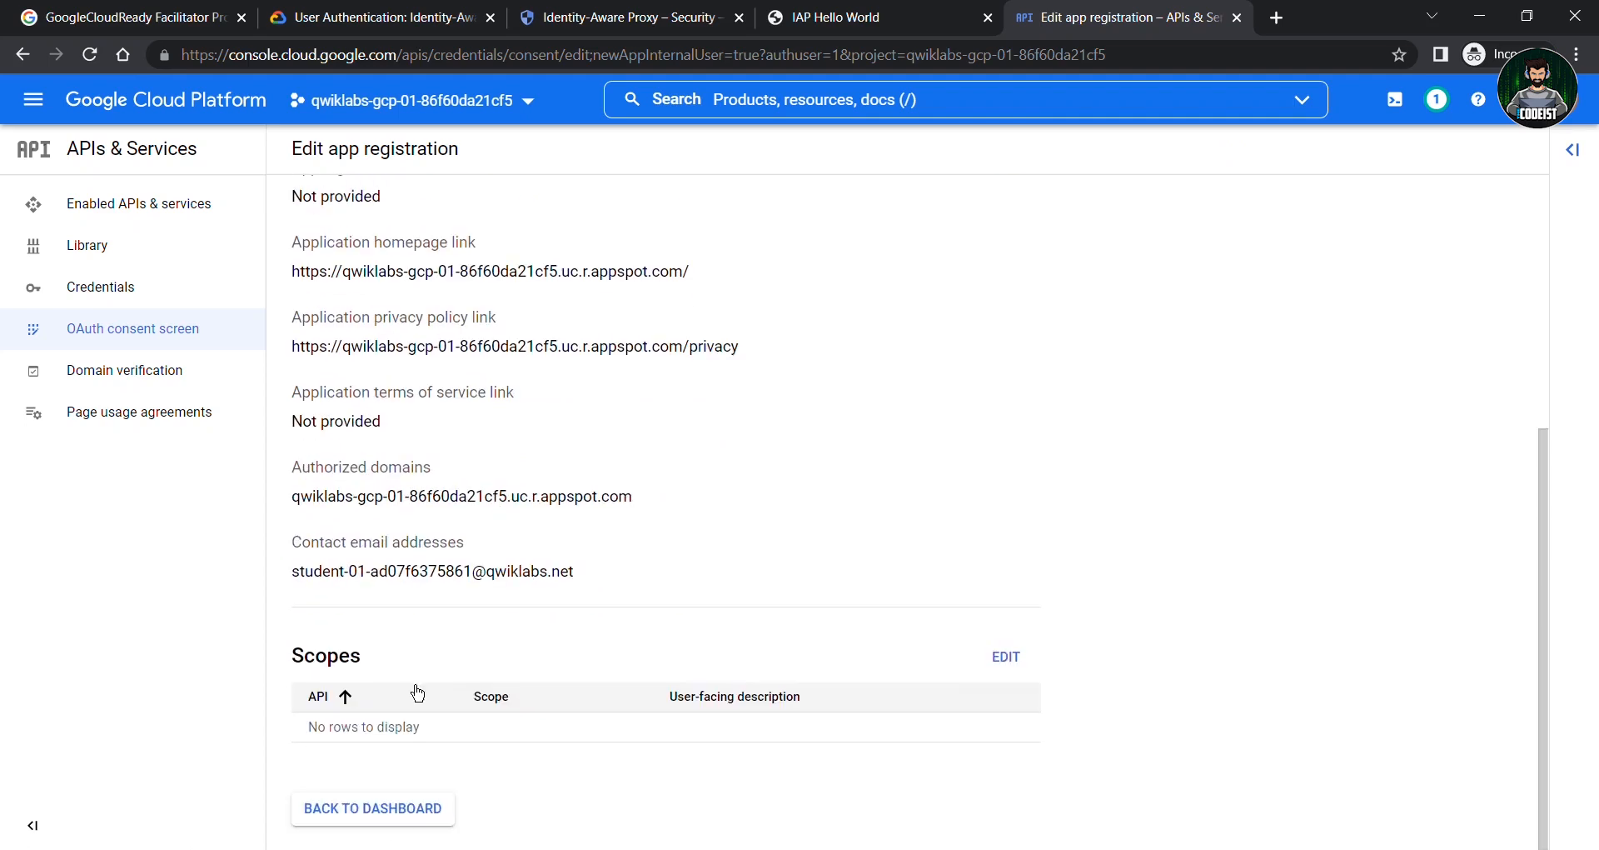
{"action": "left_click", "coordinate": [370, 807]}
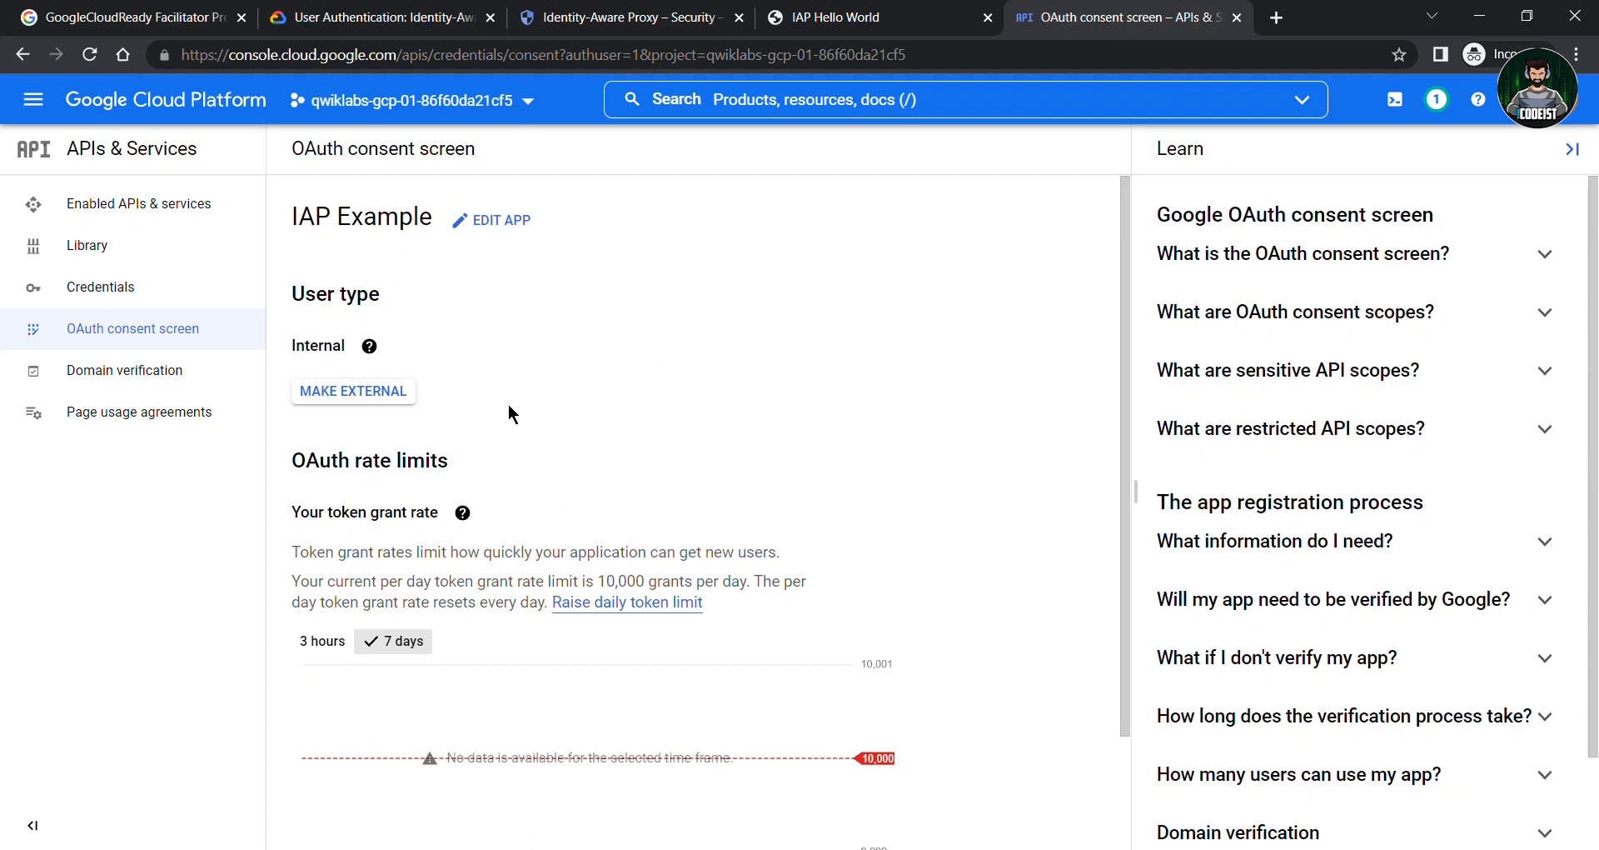
Copy the lab's Flex API command and run gcloud services disable appengineflex.googleapis.com in Cloud Shell
{"action": "left_click", "coordinate": [401, 10]}
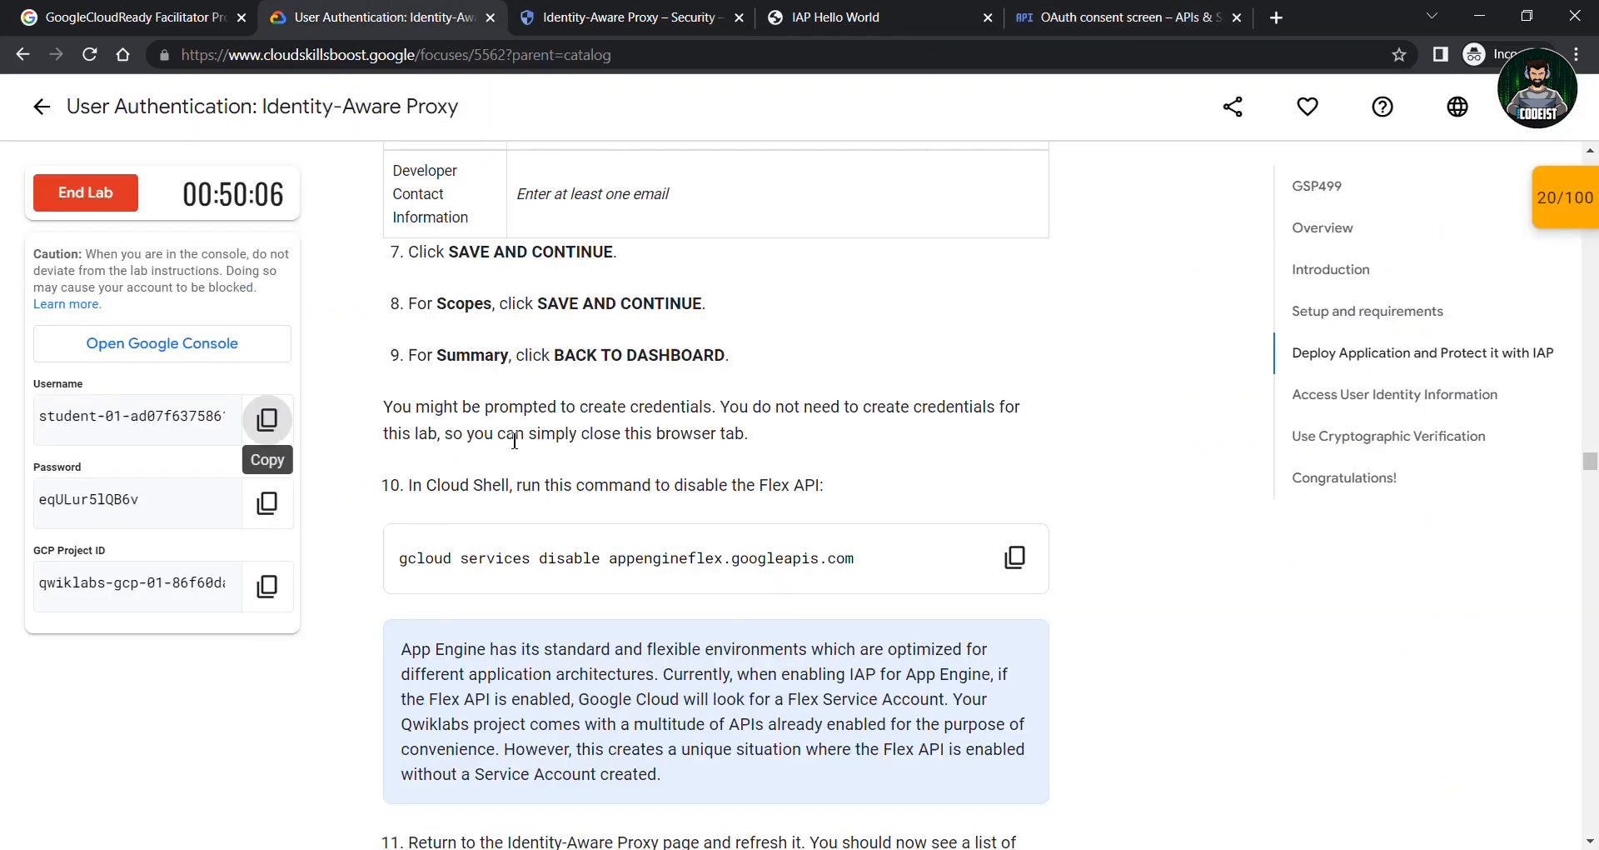
{"action": "left_click", "coordinate": [1008, 552]}
{"action": "left_click", "coordinate": [652, 12]}
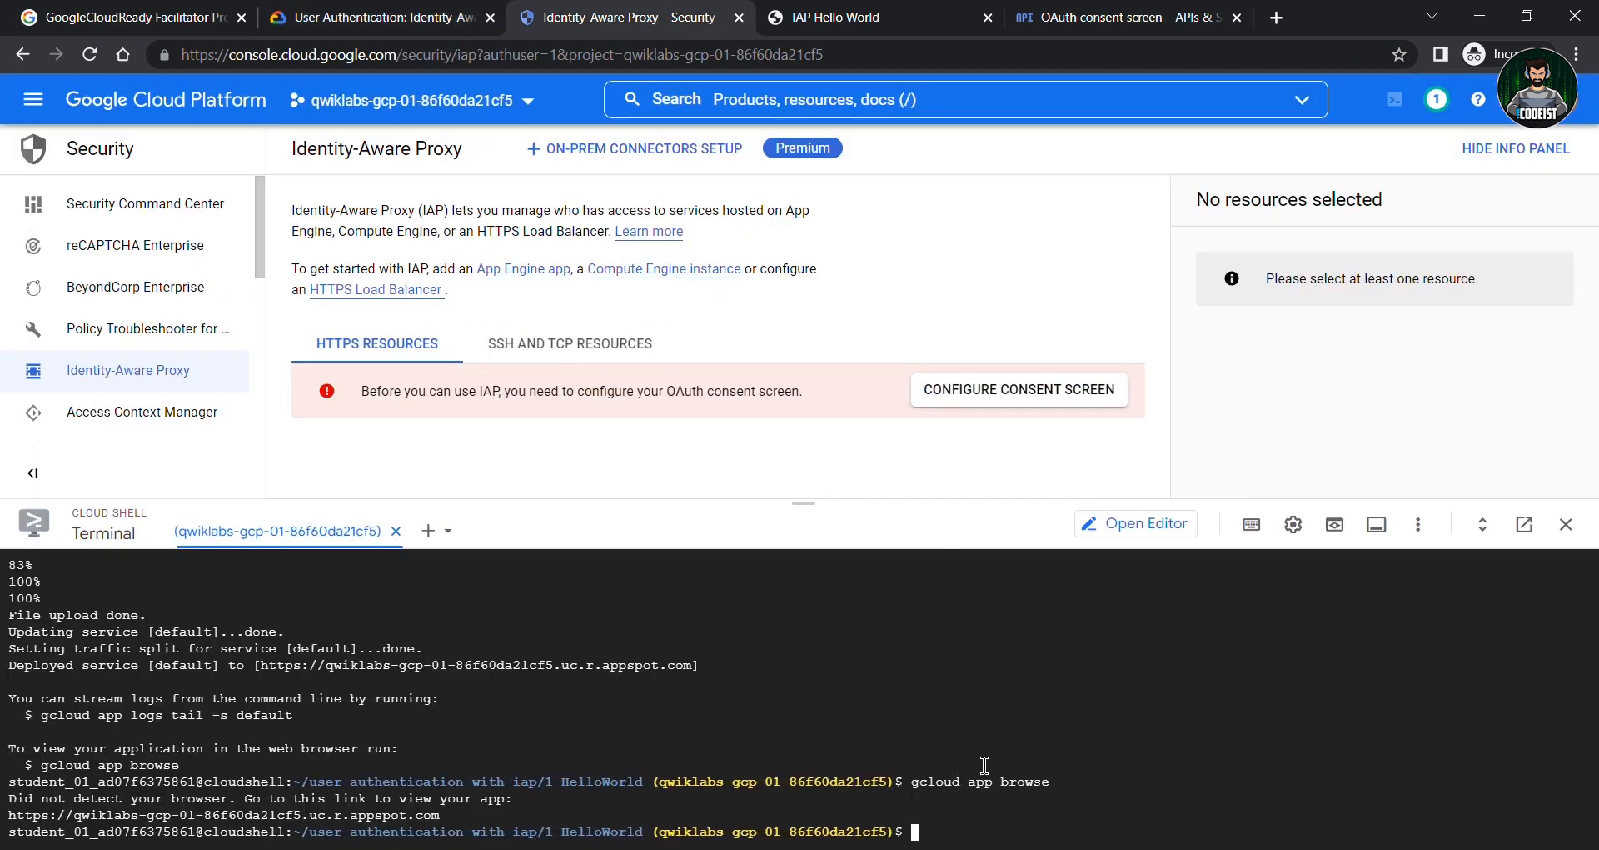
{"action": "key", "text": "ctrl+c"}
{"action": "key", "text": "ctrl+v"}
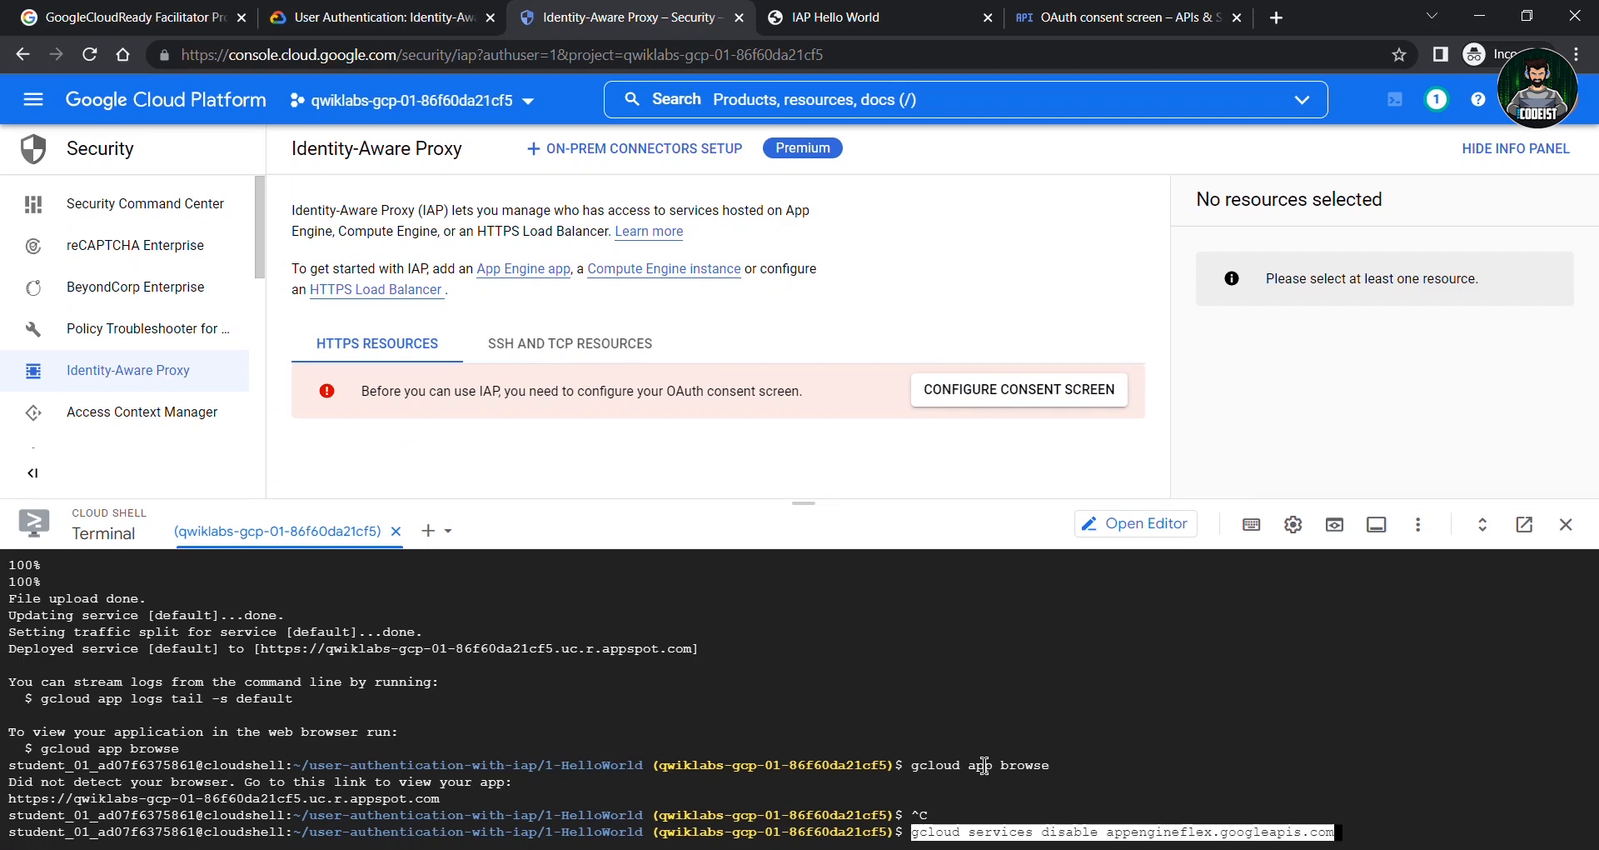
{"action": "key", "text": "Return"}
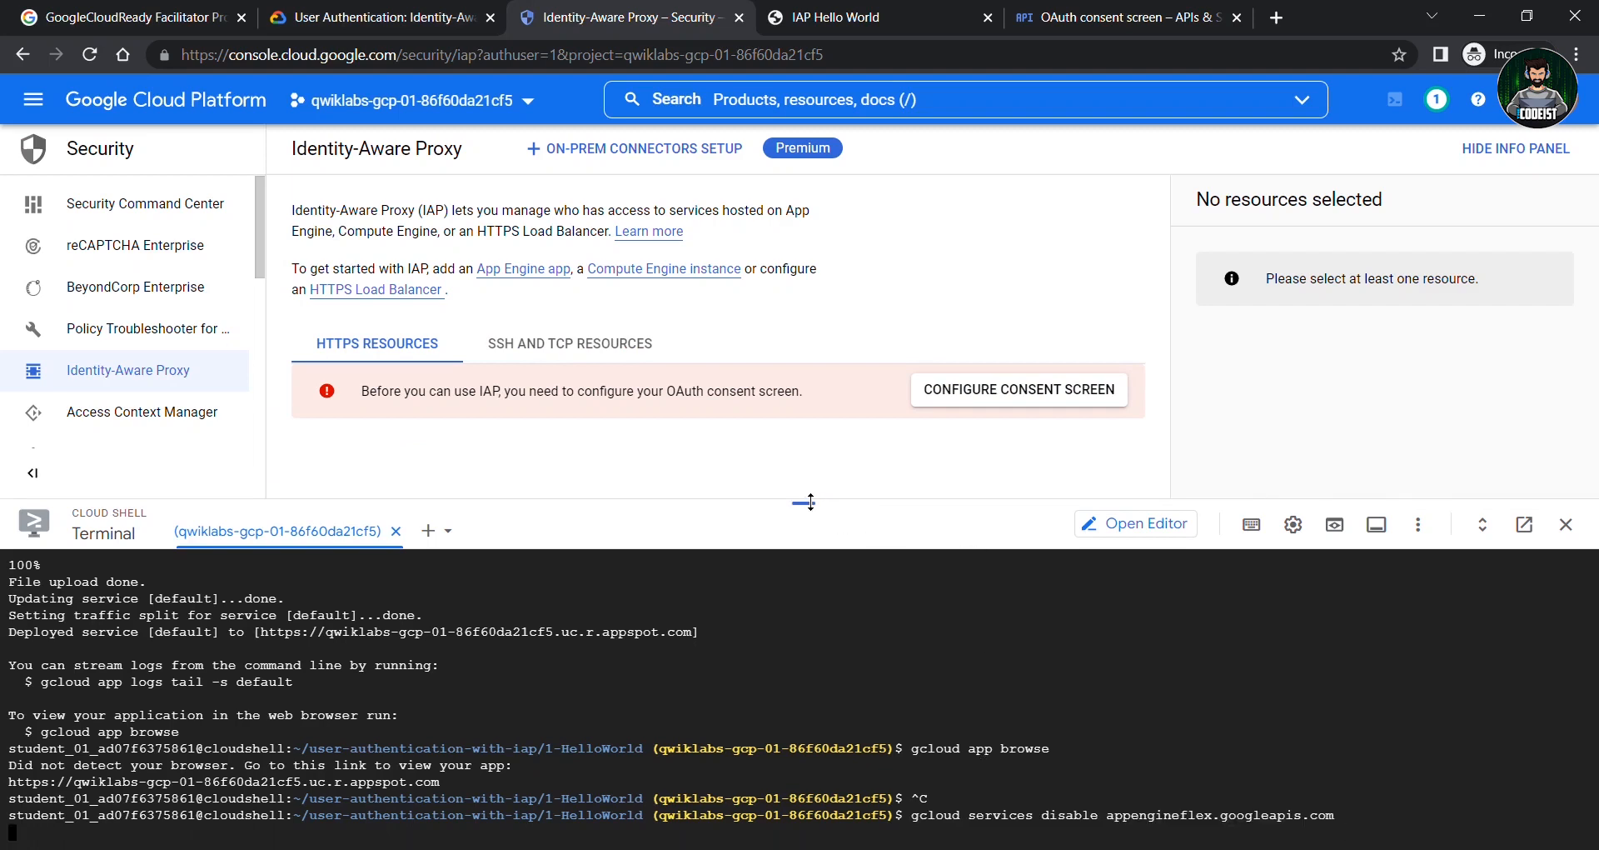
{"action": "left_click_drag", "start_coordinate": [810, 502], "coordinate": [805, 448]}
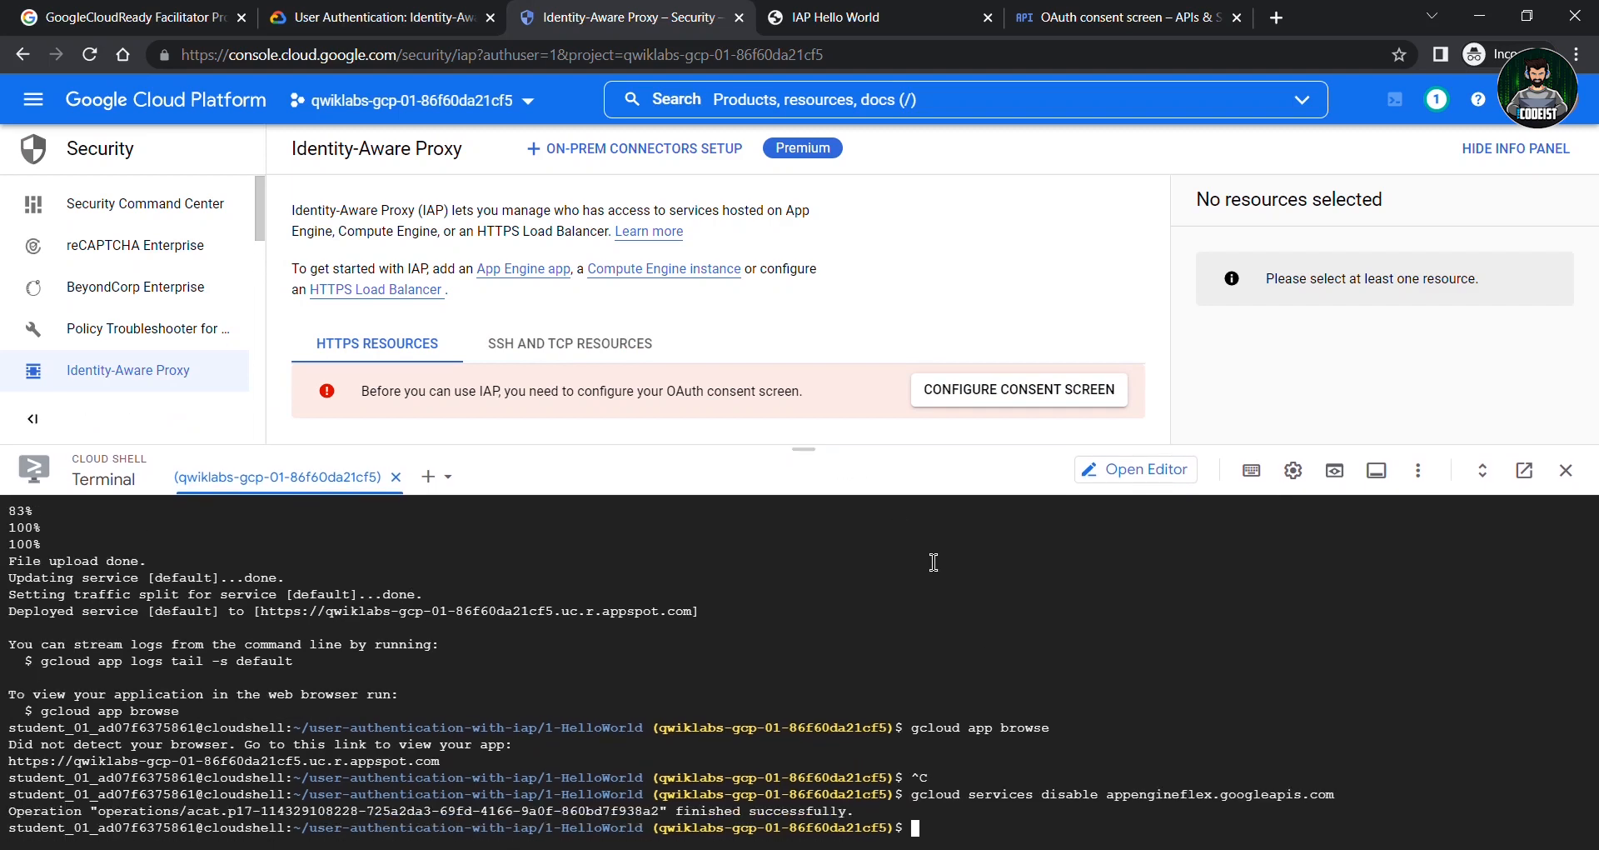
Check the lab's step 11 and reload the Identity-Aware Proxy page, accepting the site reload
{"action": "key", "text": "ctrl+shift+Tab"}
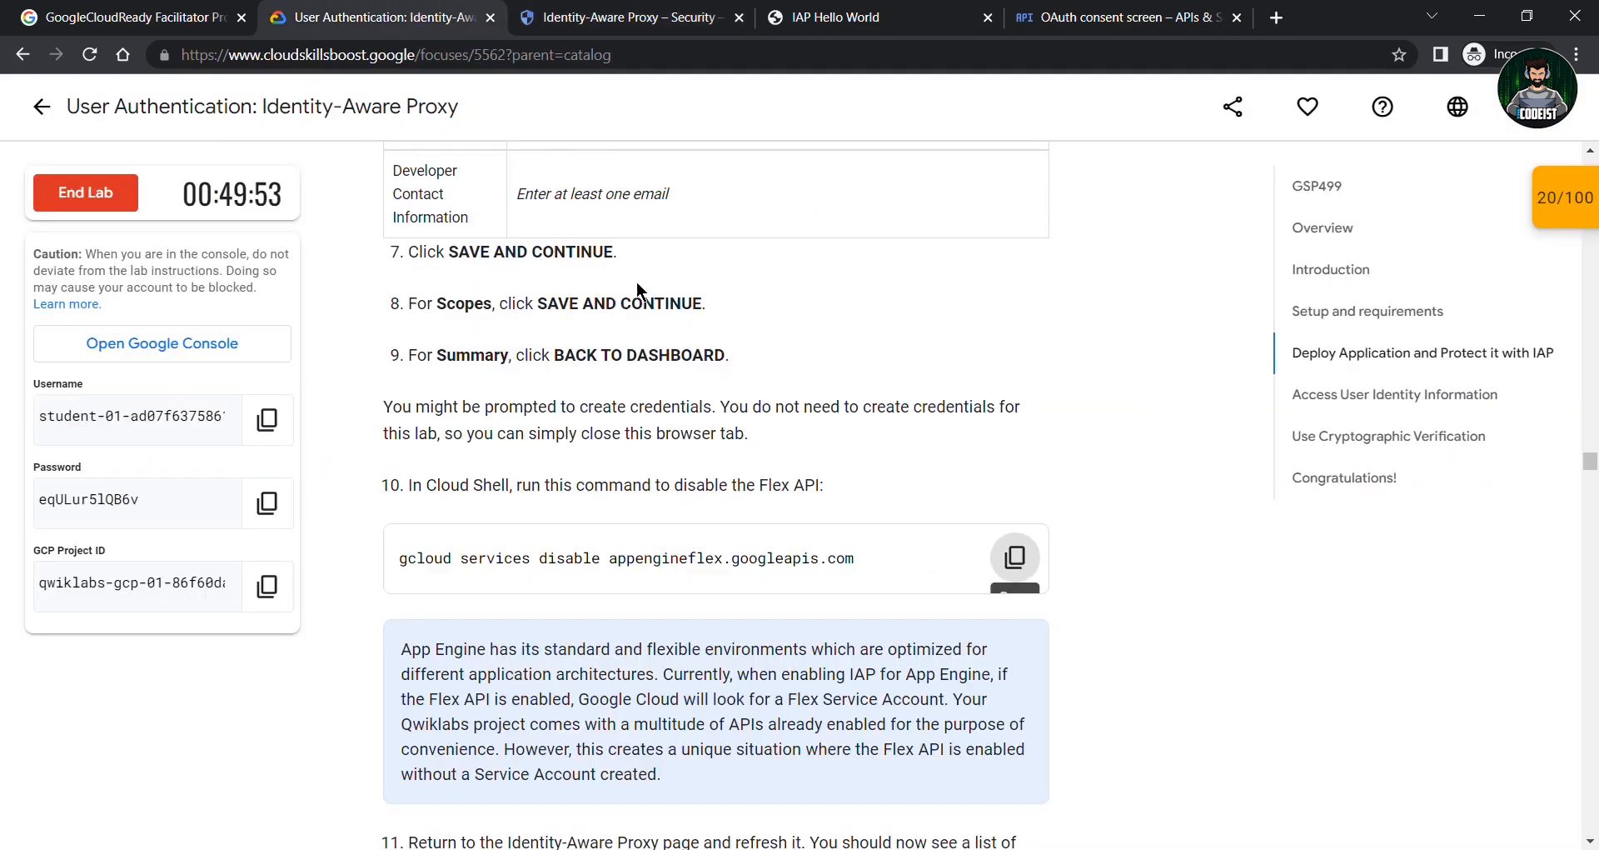
{"action": "scroll", "coordinate": [637, 291], "scroll_direction": "down", "scroll_amount": 5}
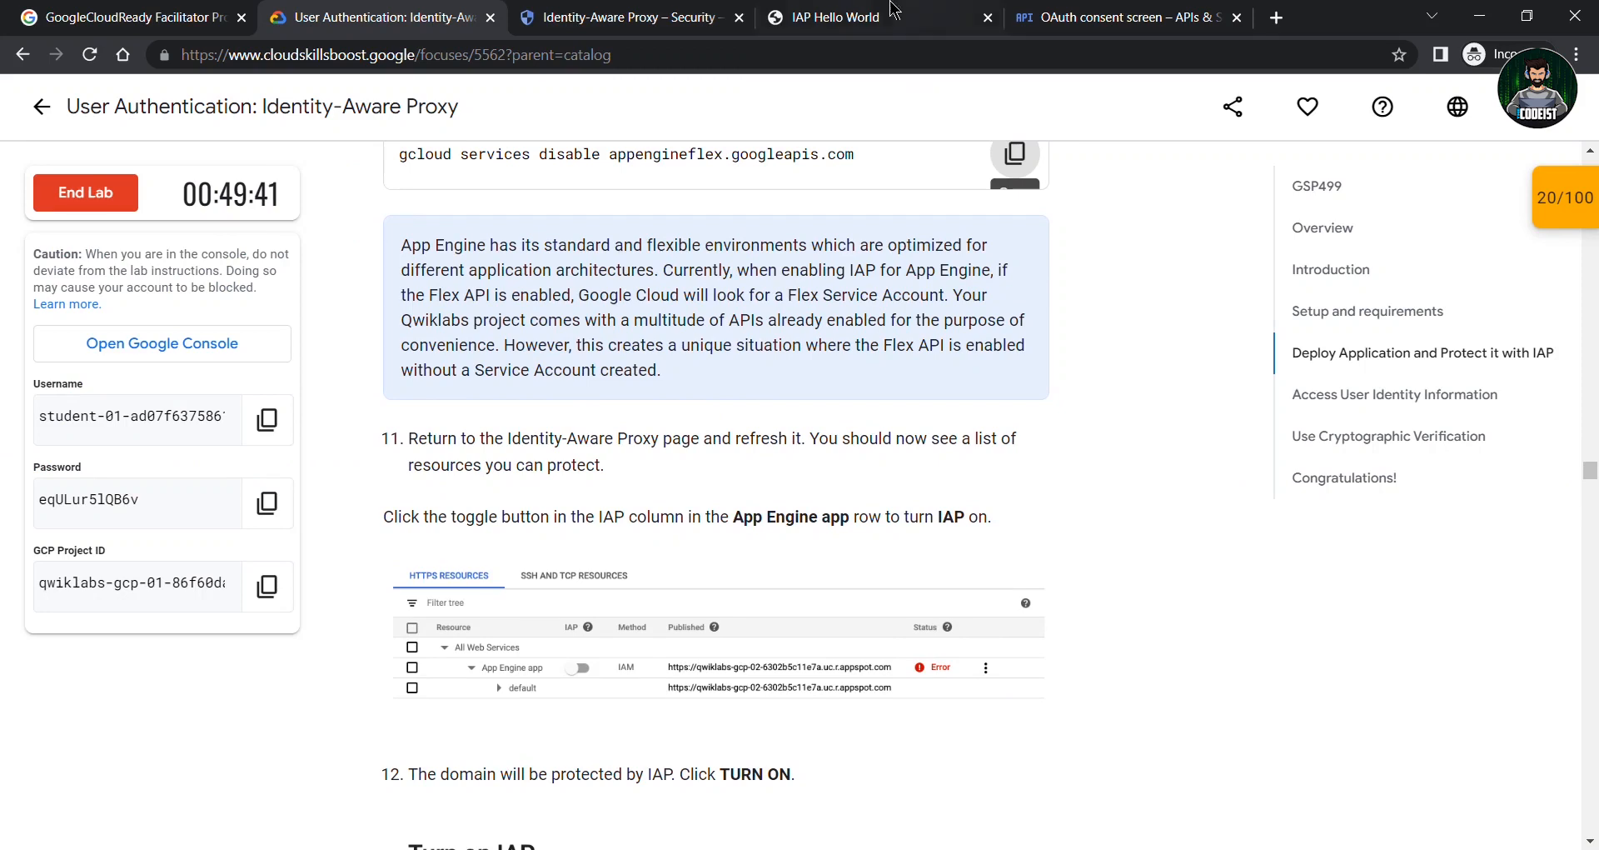
{"action": "left_click", "coordinate": [633, 16]}
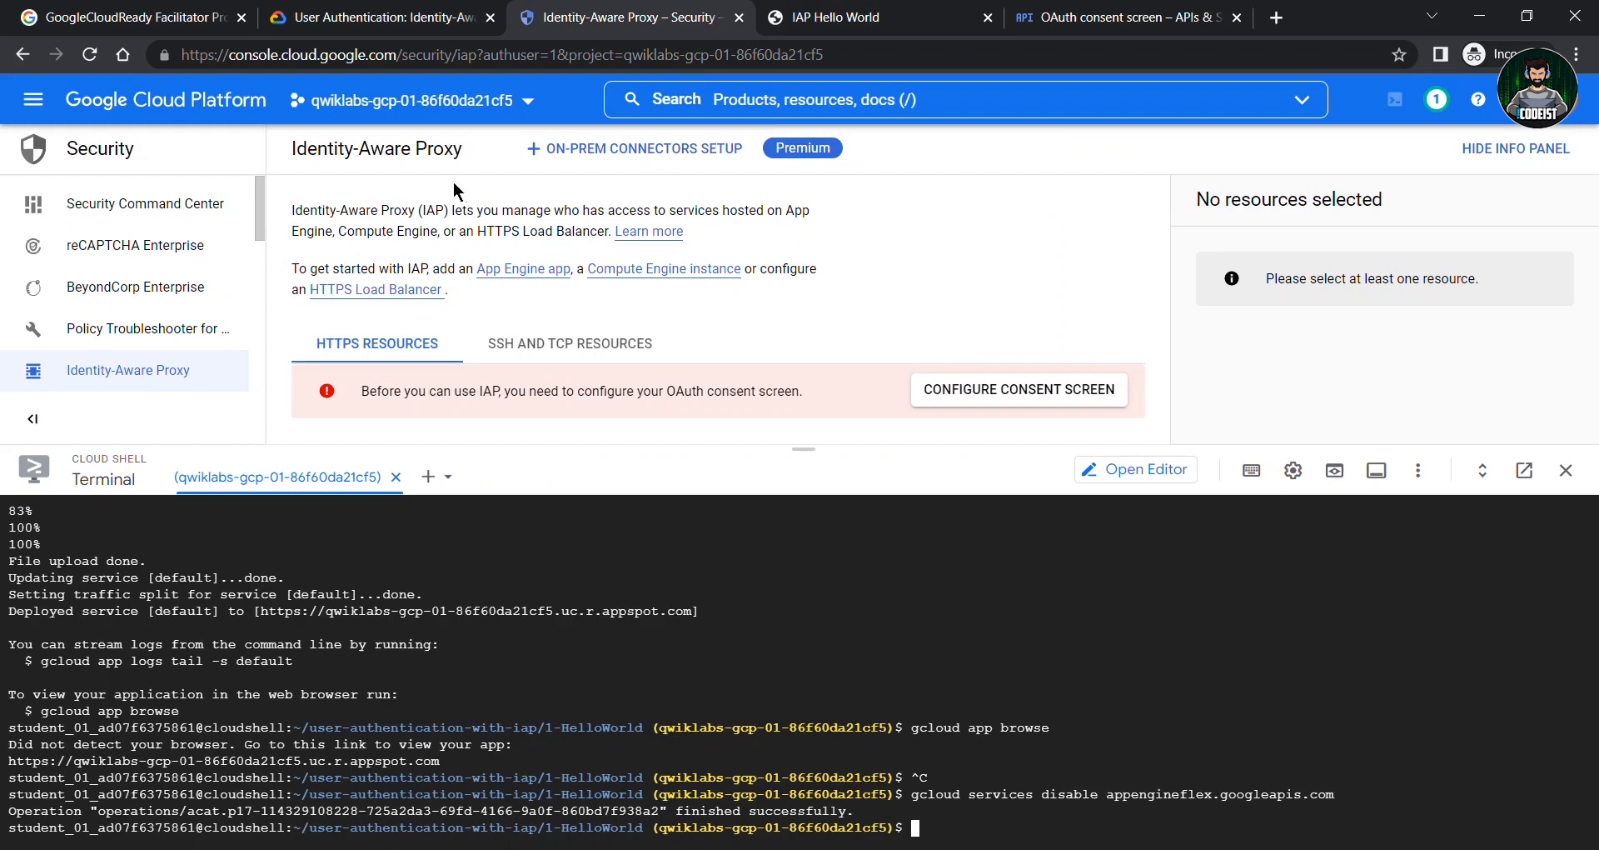
{"action": "left_click", "coordinate": [90, 55]}
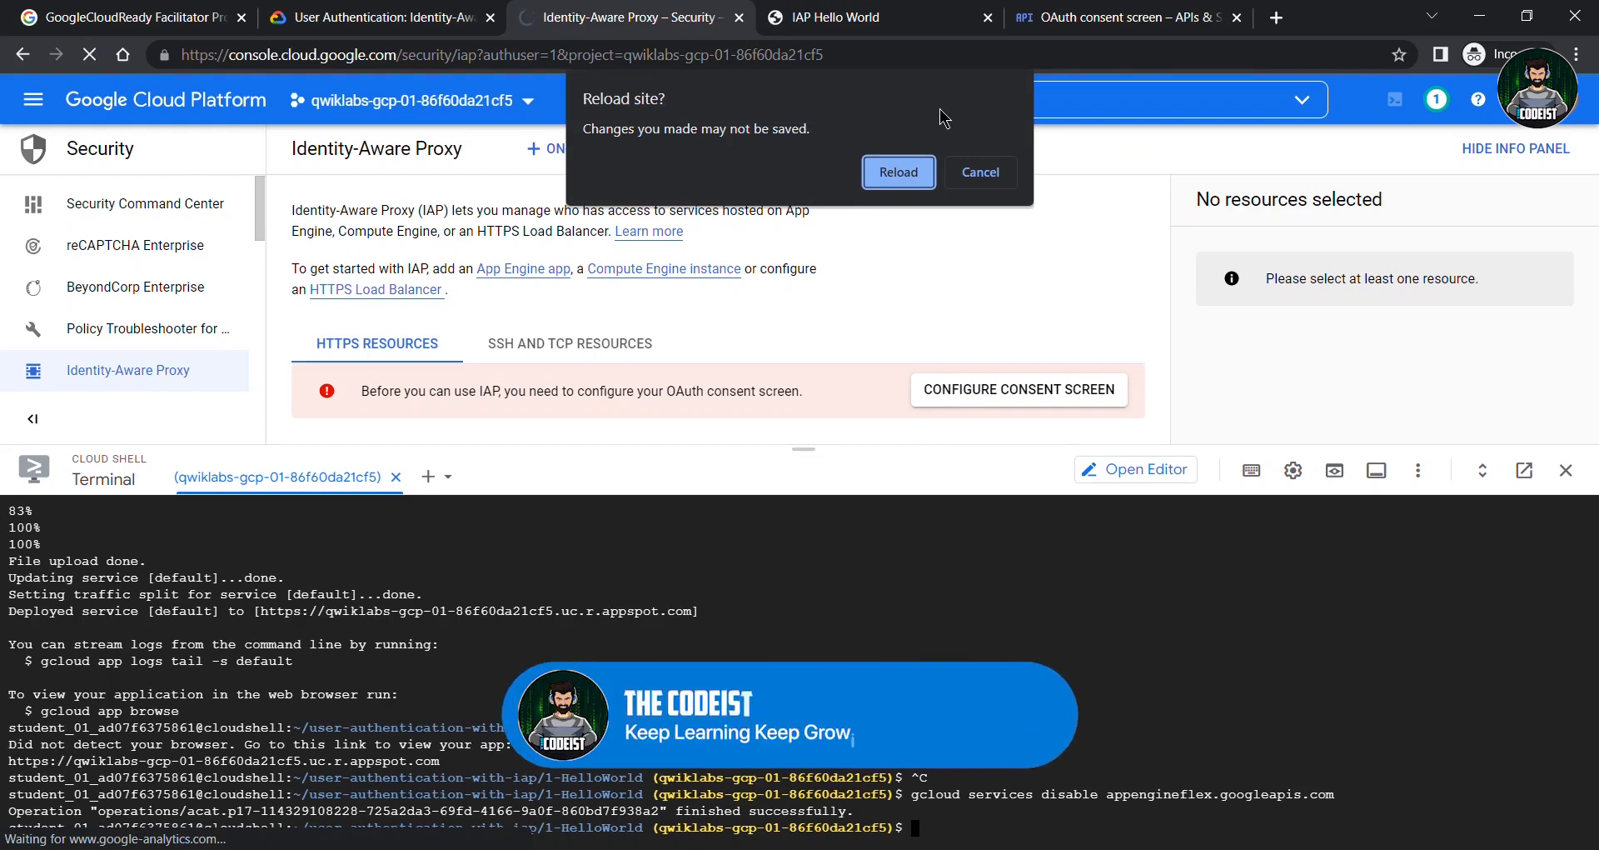
{"action": "left_click", "coordinate": [907, 178]}
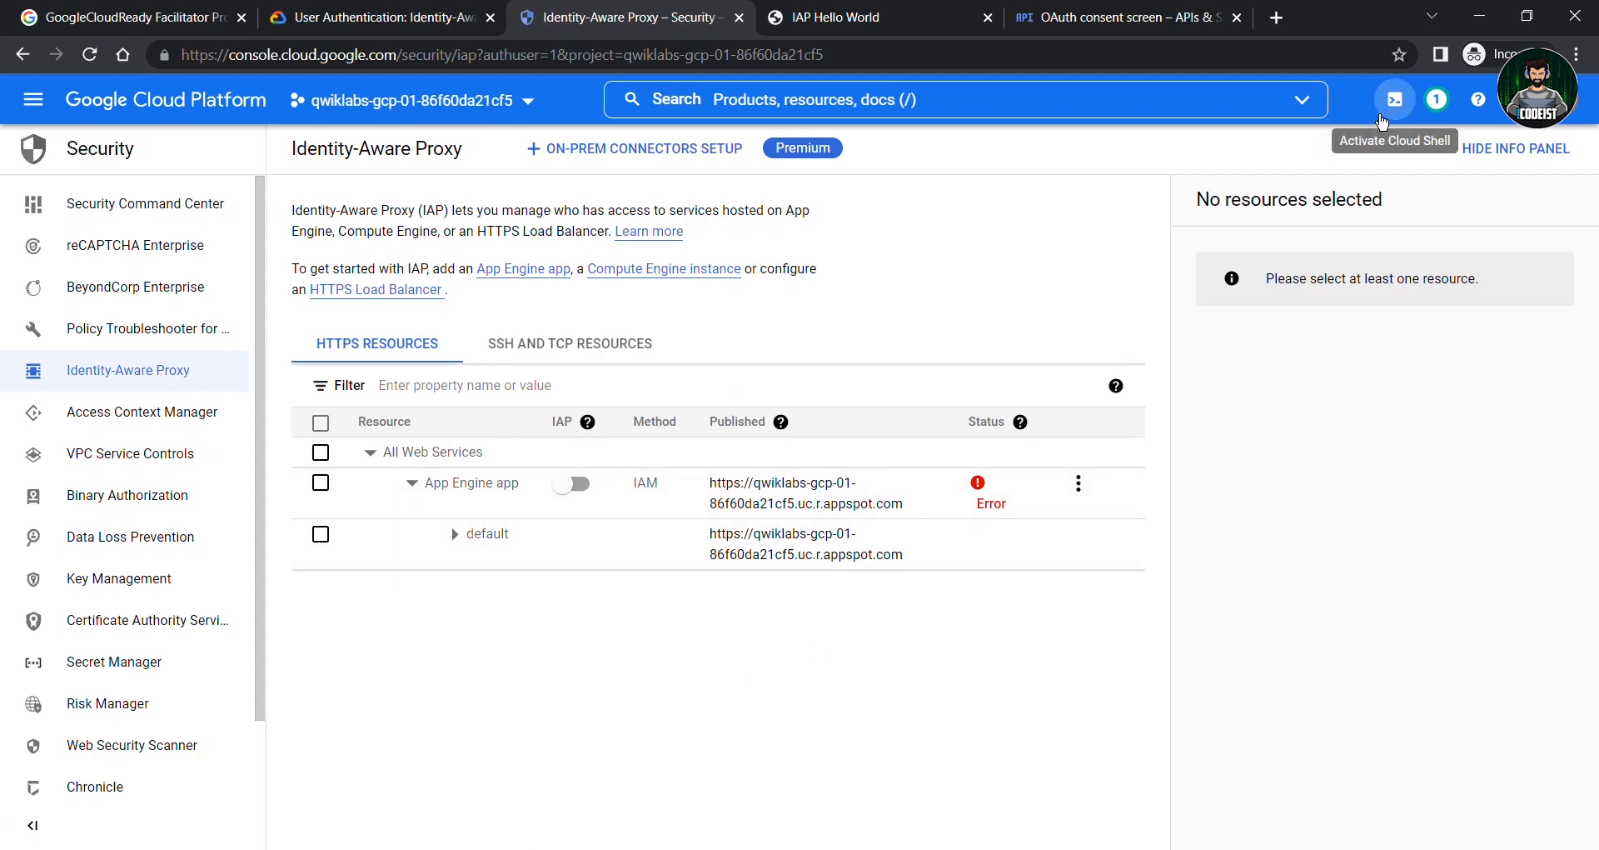
Reopen Cloud Shell and turn on IAP for the App Engine app resource
{"action": "left_click", "coordinate": [1396, 115]}
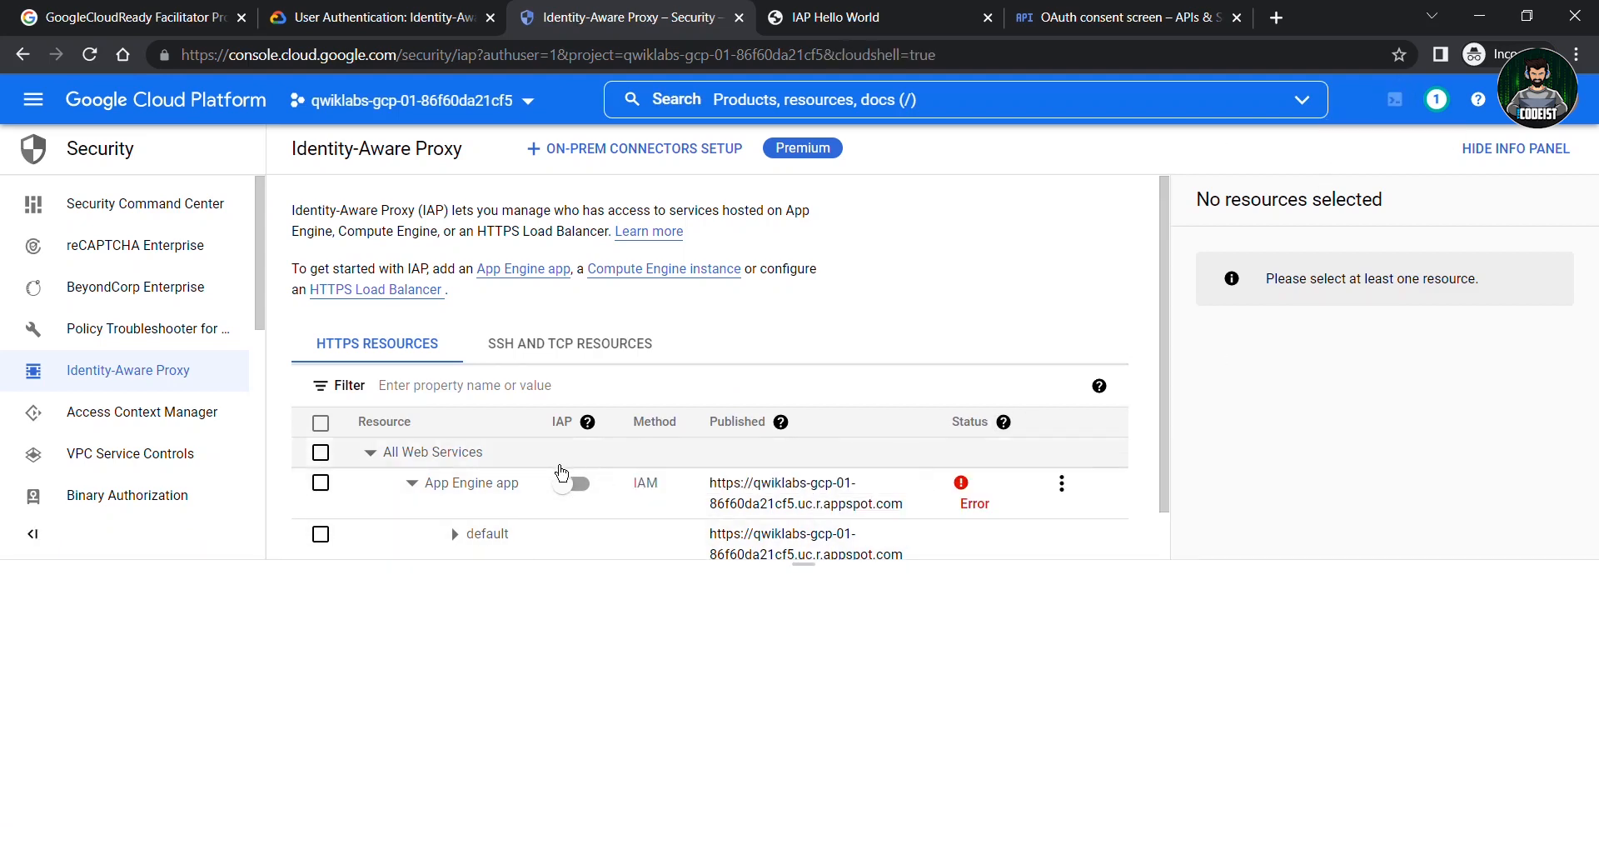
{"action": "left_click", "coordinate": [583, 487]}
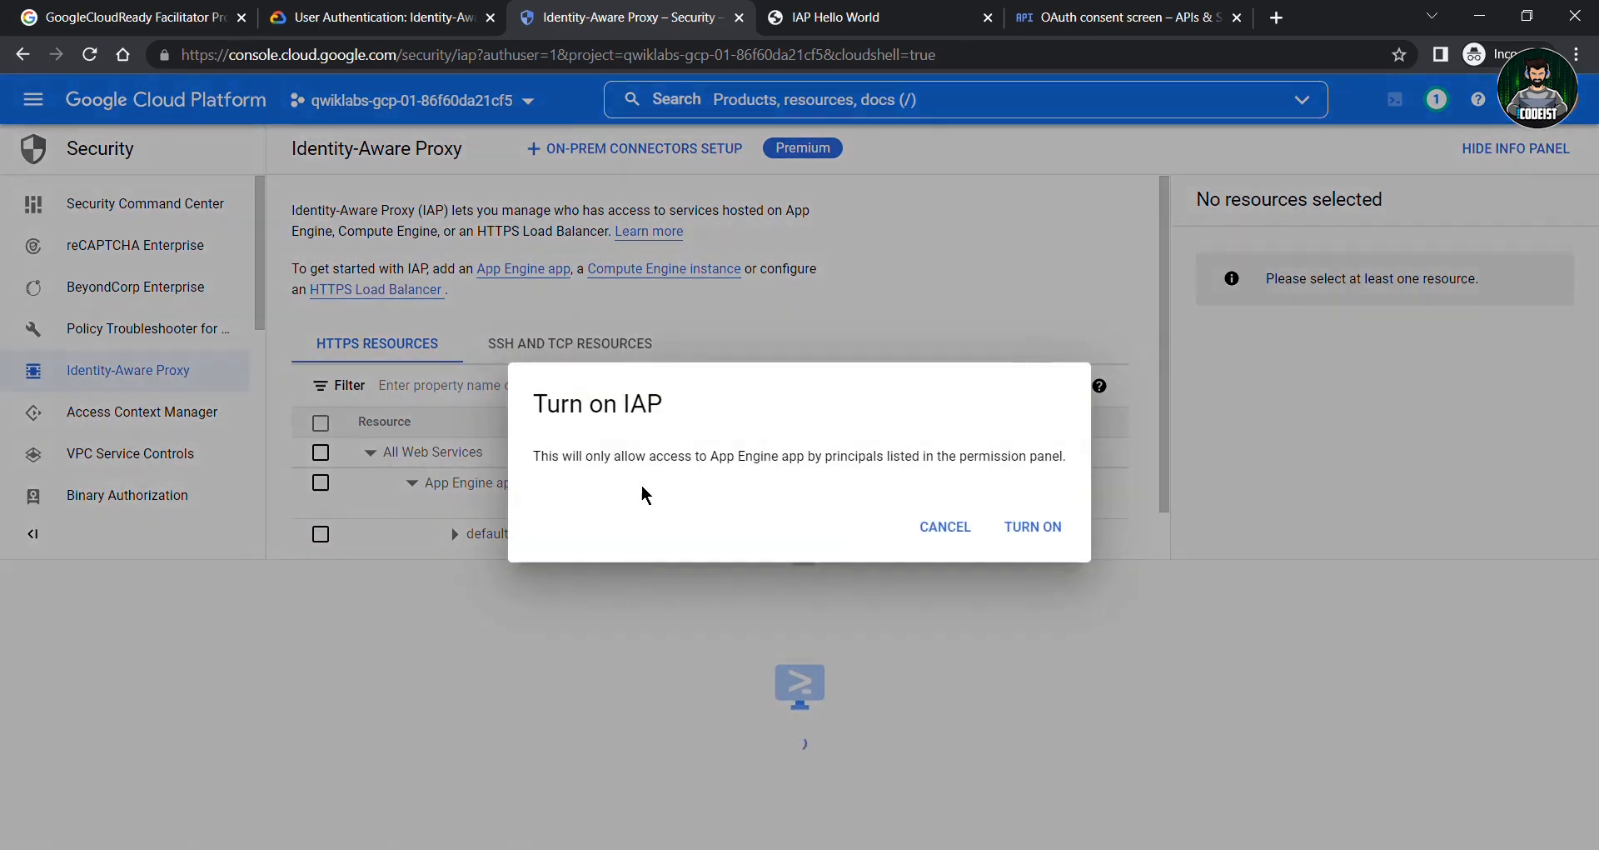
{"action": "left_click", "coordinate": [1032, 534]}
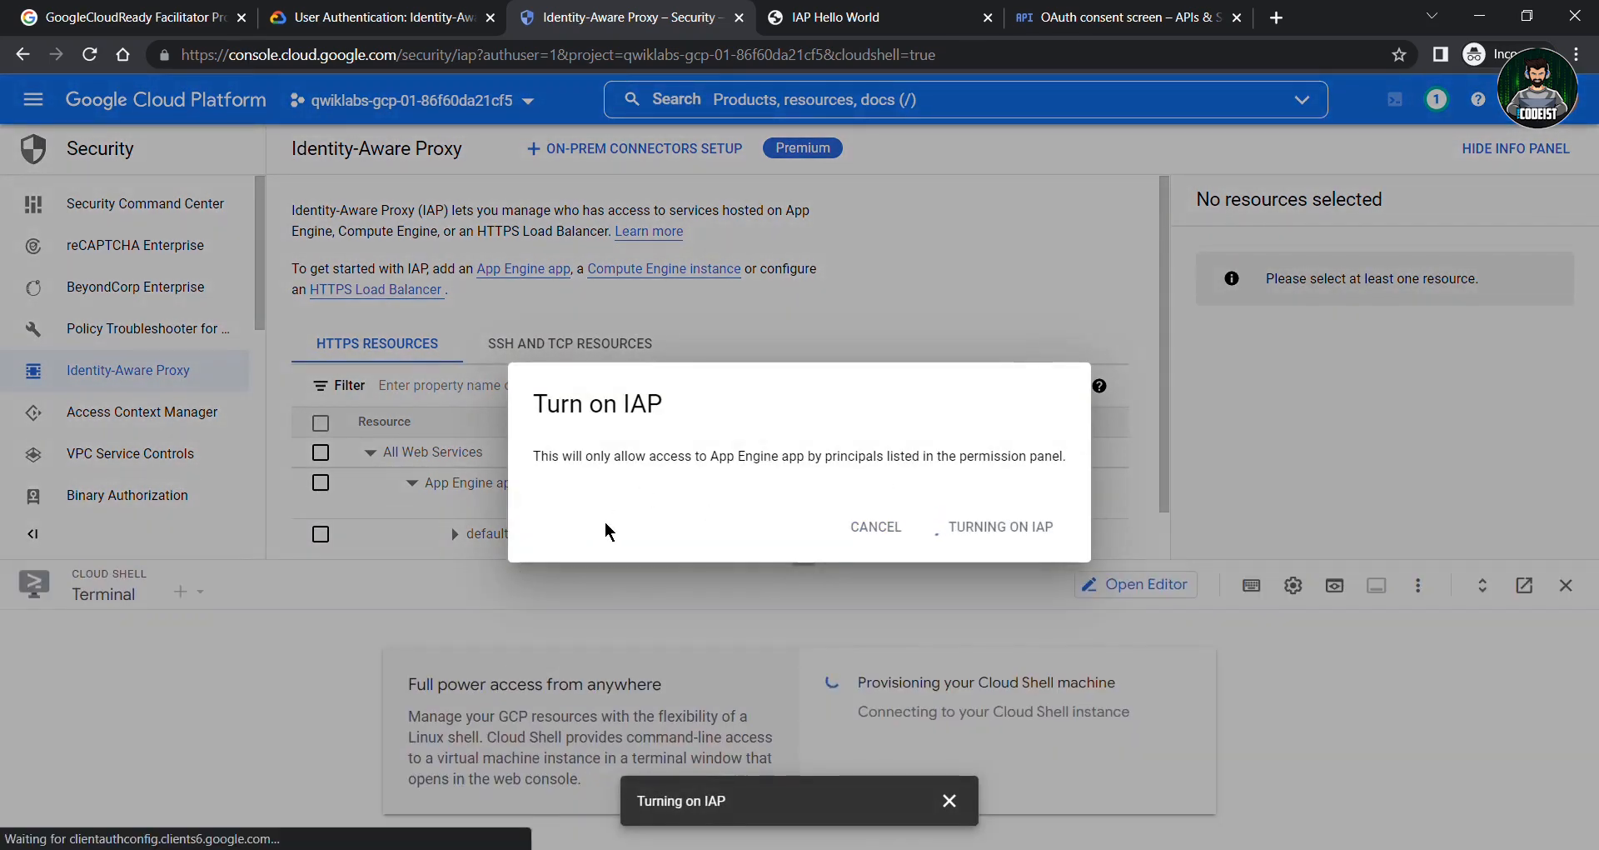
Read the lab's instructions on turning on IAP and testing that the app requires a Google sign-in
{"action": "left_click", "coordinate": [400, 18]}
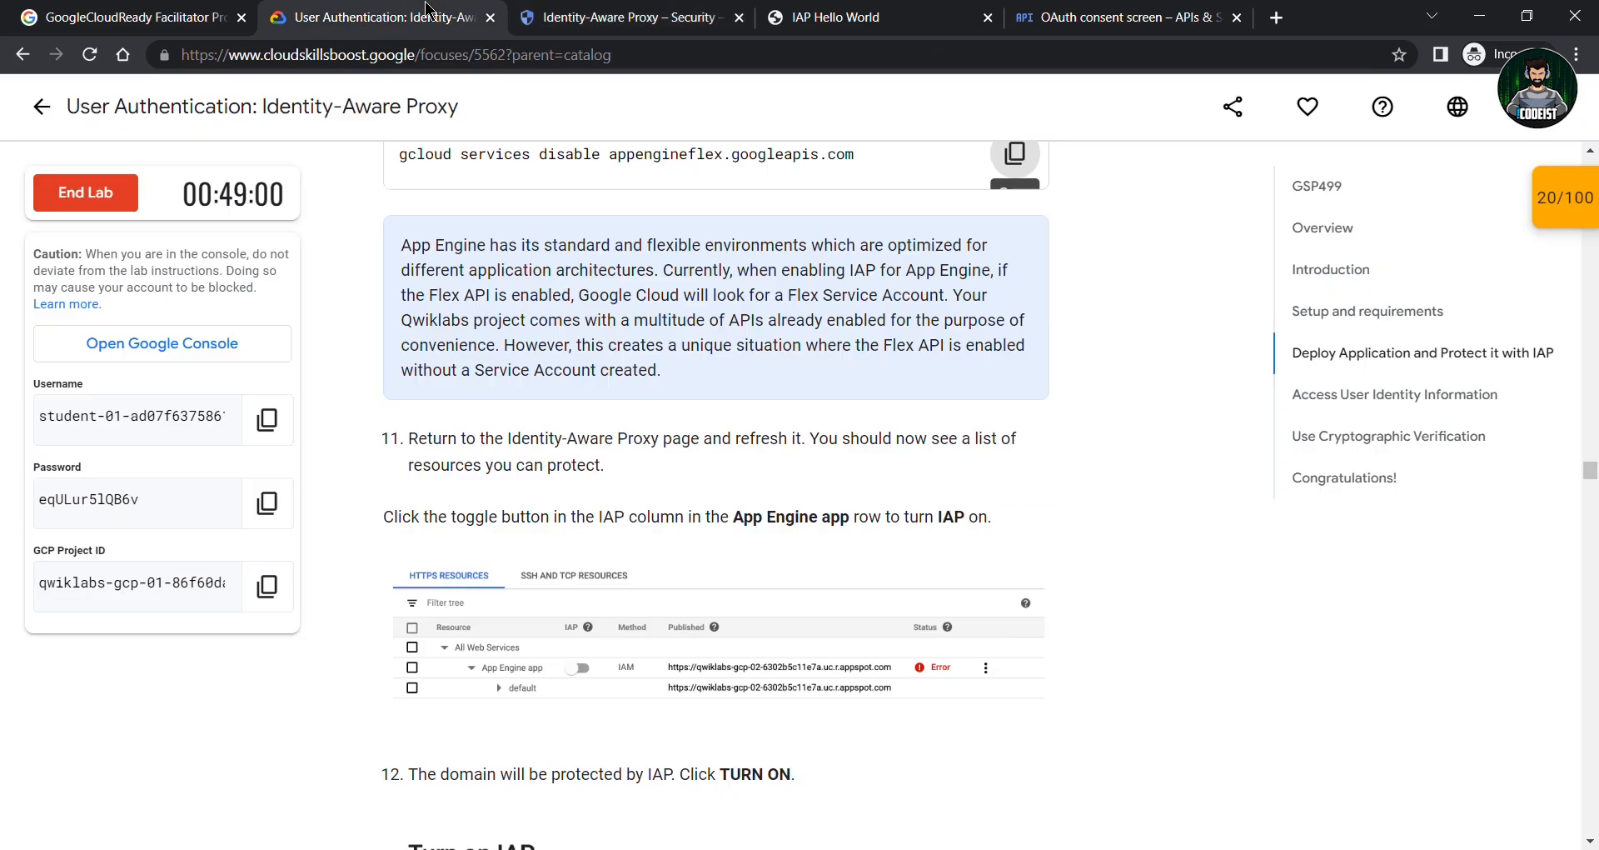
{"action": "left_click_drag", "start_coordinate": [734, 516], "coordinate": [965, 518]}
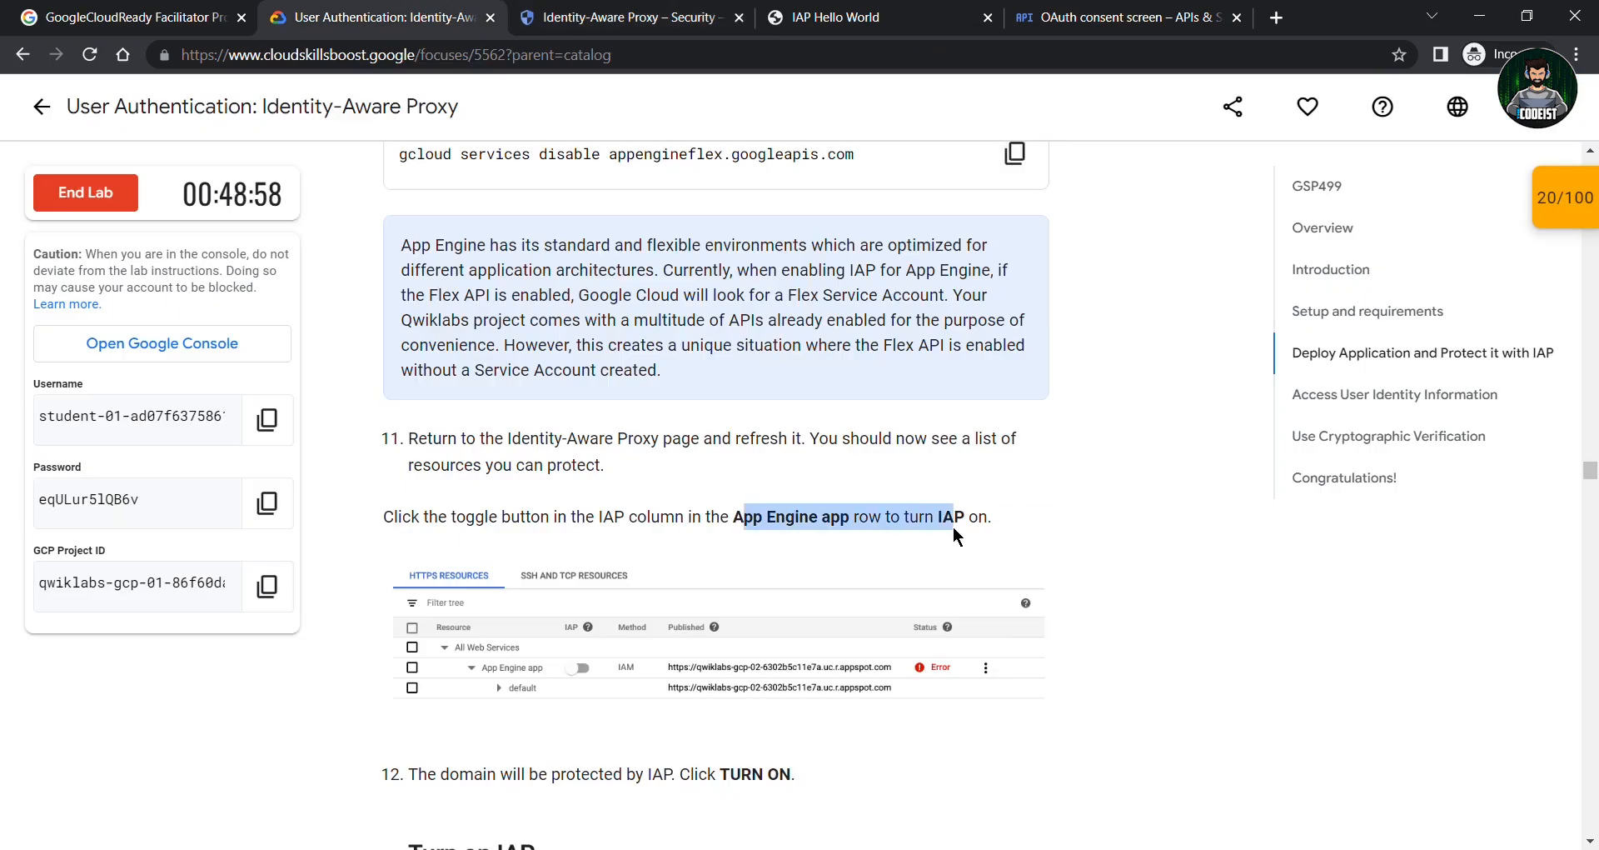
{"action": "scroll", "coordinate": [952, 526], "scroll_direction": "down", "scroll_amount": 4}
{"action": "left_click", "coordinate": [511, 458]}
{"action": "left_click_drag", "start_coordinate": [511, 458], "coordinate": [807, 460]}
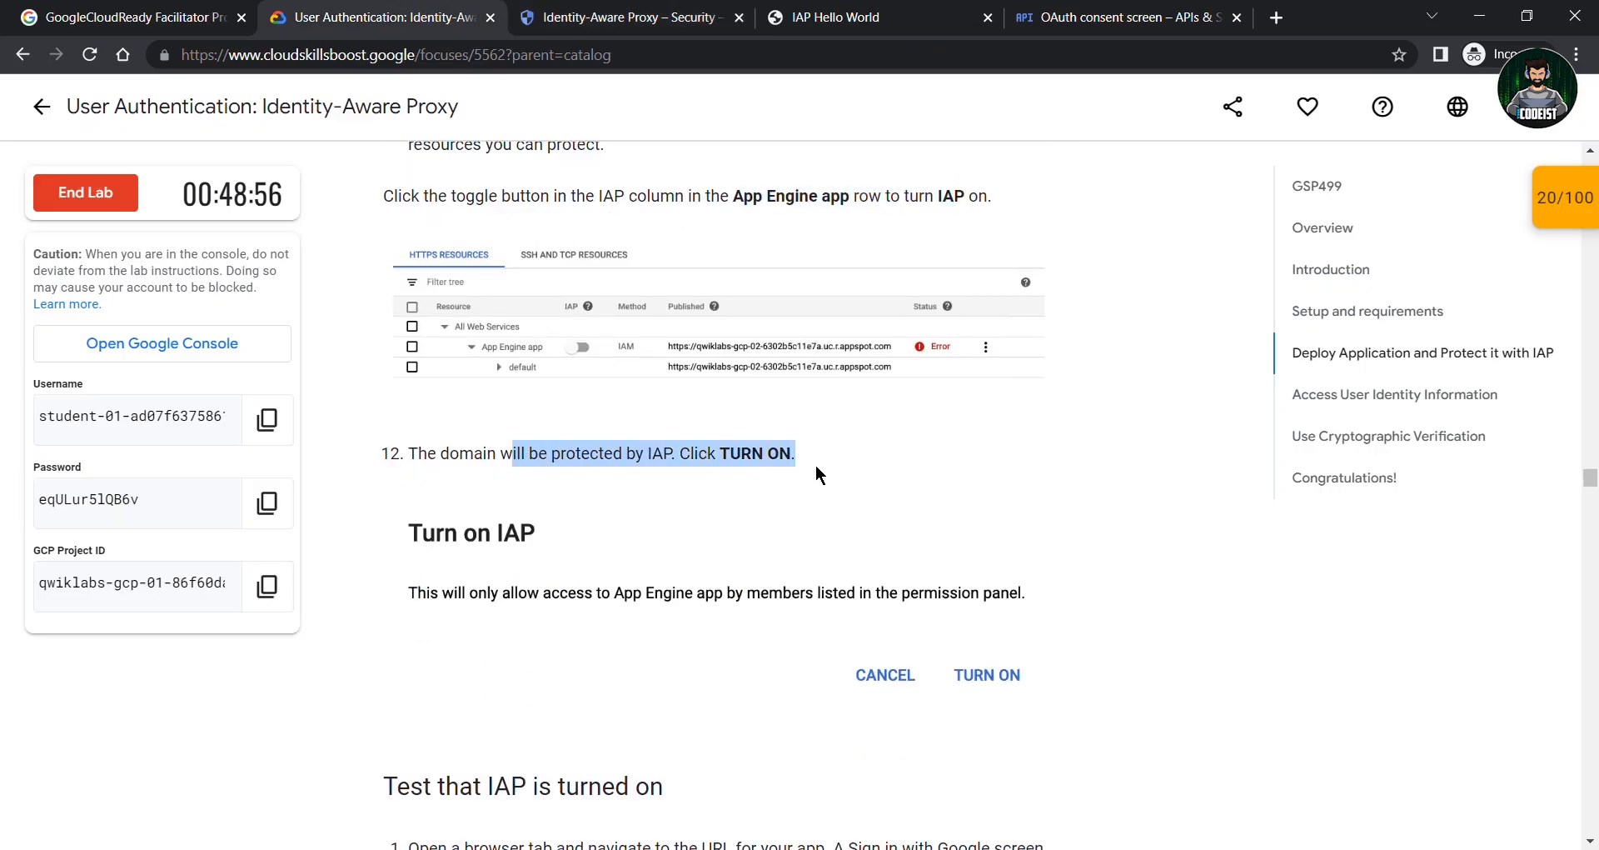
{"action": "left_click", "coordinate": [635, 564]}
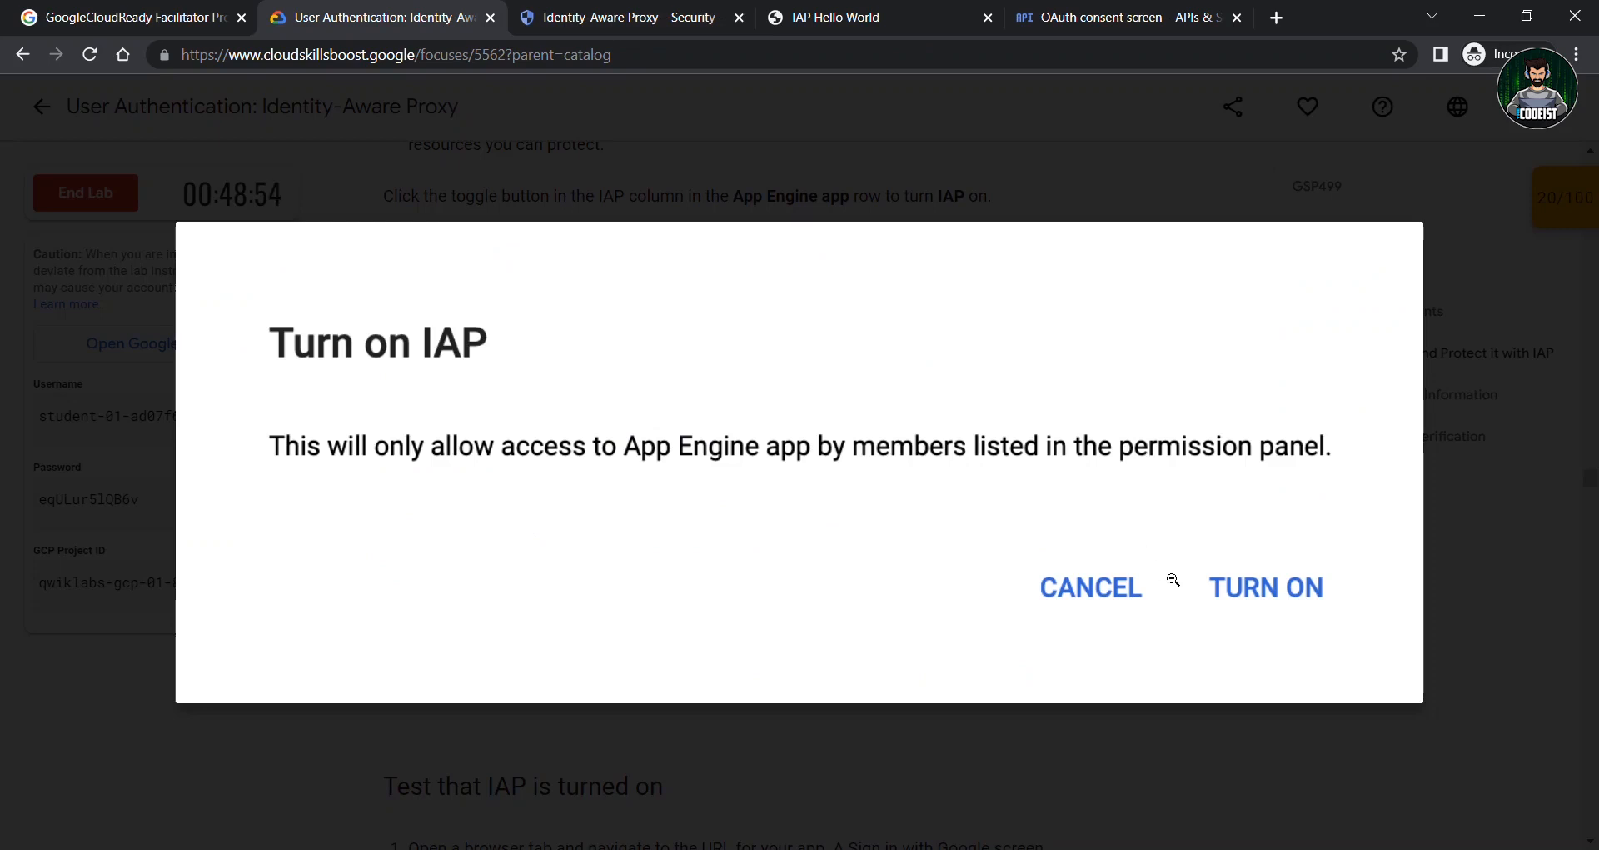
{"action": "left_click", "coordinate": [1498, 533]}
{"action": "scroll", "coordinate": [975, 616], "scroll_direction": "down", "scroll_amount": 5}
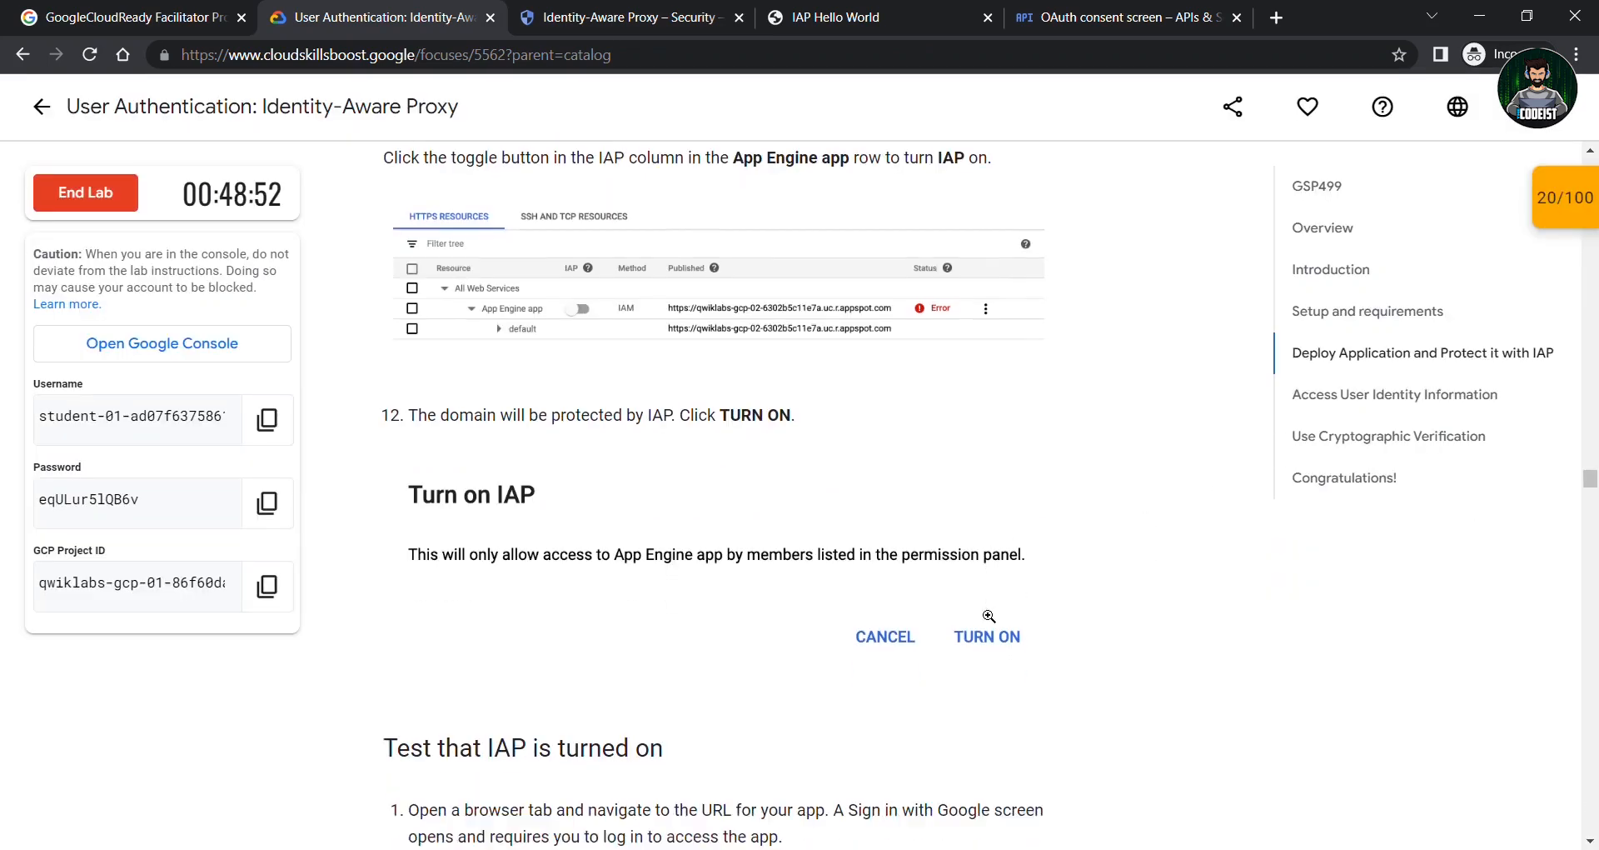
{"action": "scroll", "coordinate": [538, 508], "scroll_direction": "down", "scroll_amount": 2}
{"action": "scroll", "coordinate": [513, 454], "scroll_direction": "down", "scroll_amount": 1}
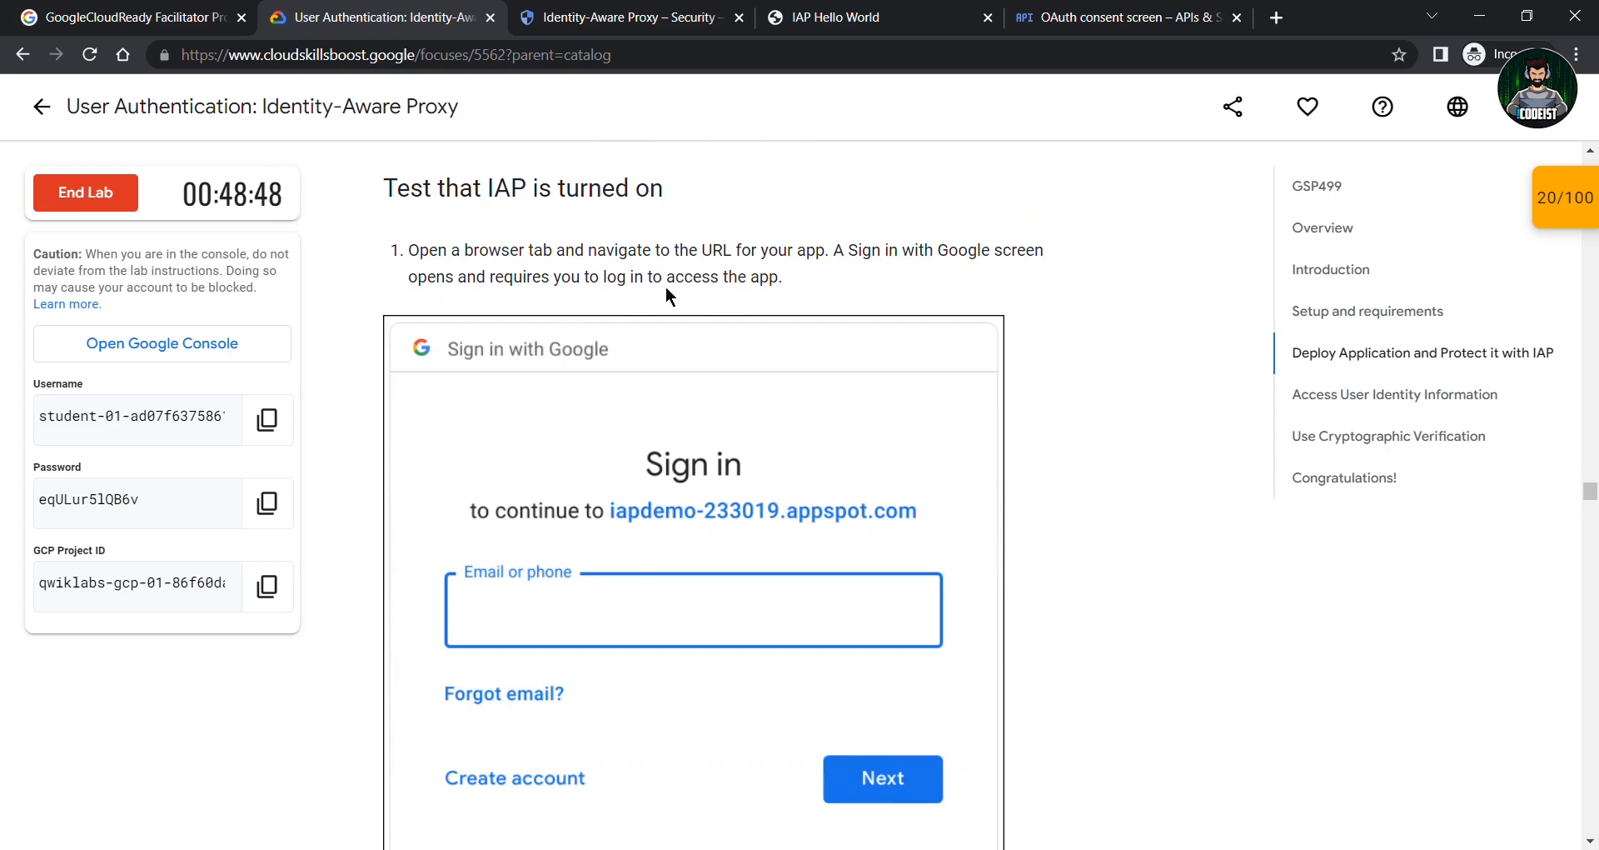
{"action": "scroll", "coordinate": [535, 485], "scroll_direction": "down", "scroll_amount": 8}
{"action": "scroll", "coordinate": [500, 495], "scroll_direction": "down", "scroll_amount": 2}
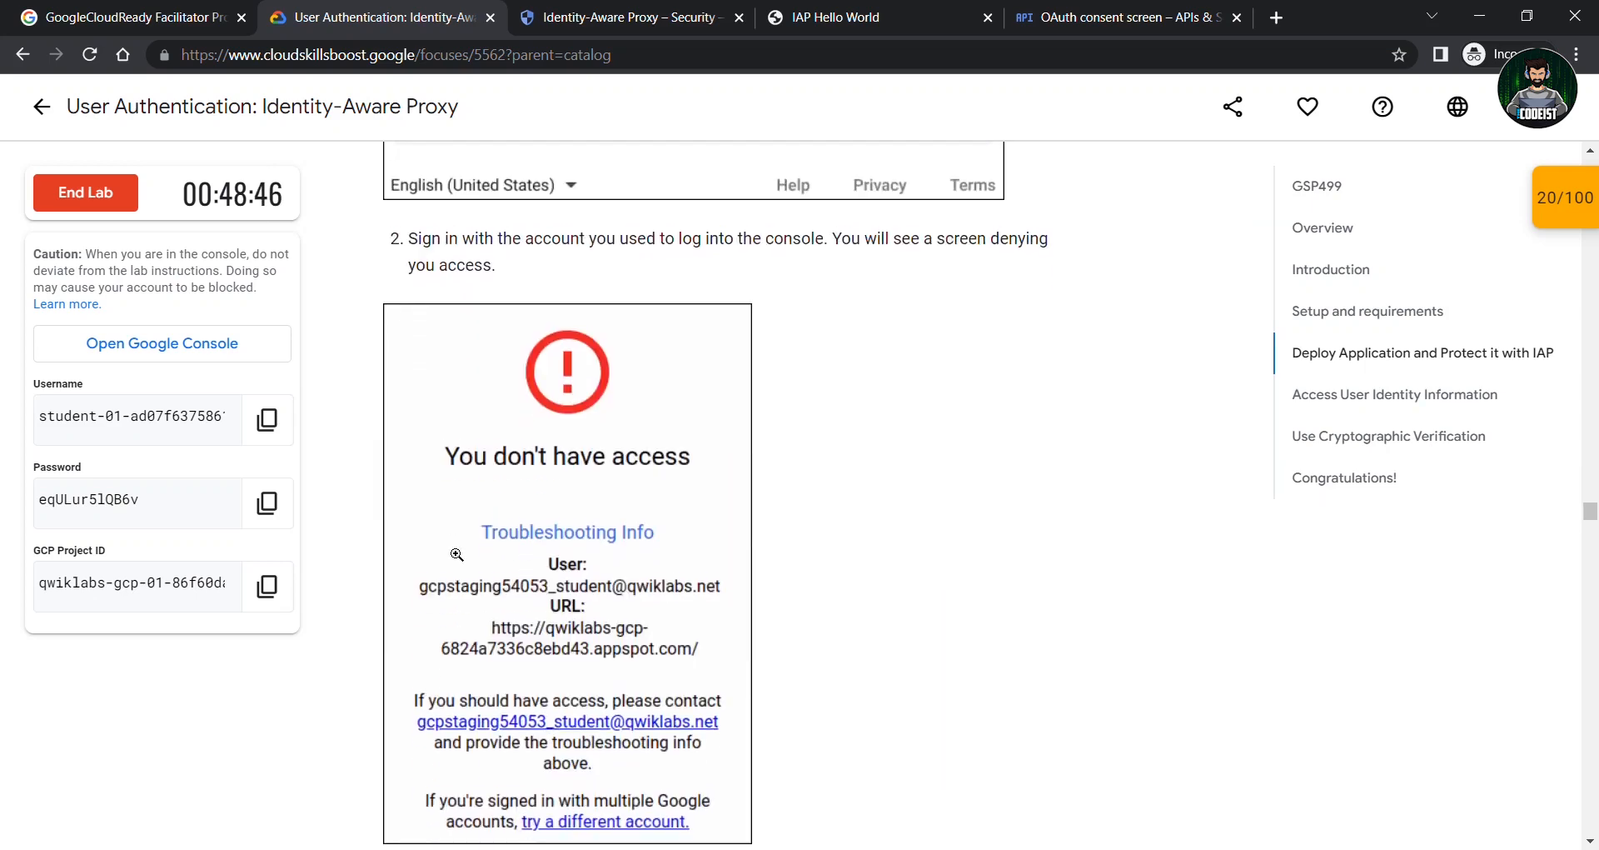
Reload the deployed Hello World app to test the IAP sign-in, and check the App Engine app's IAP status in the console
{"action": "left_click", "coordinate": [837, 16]}
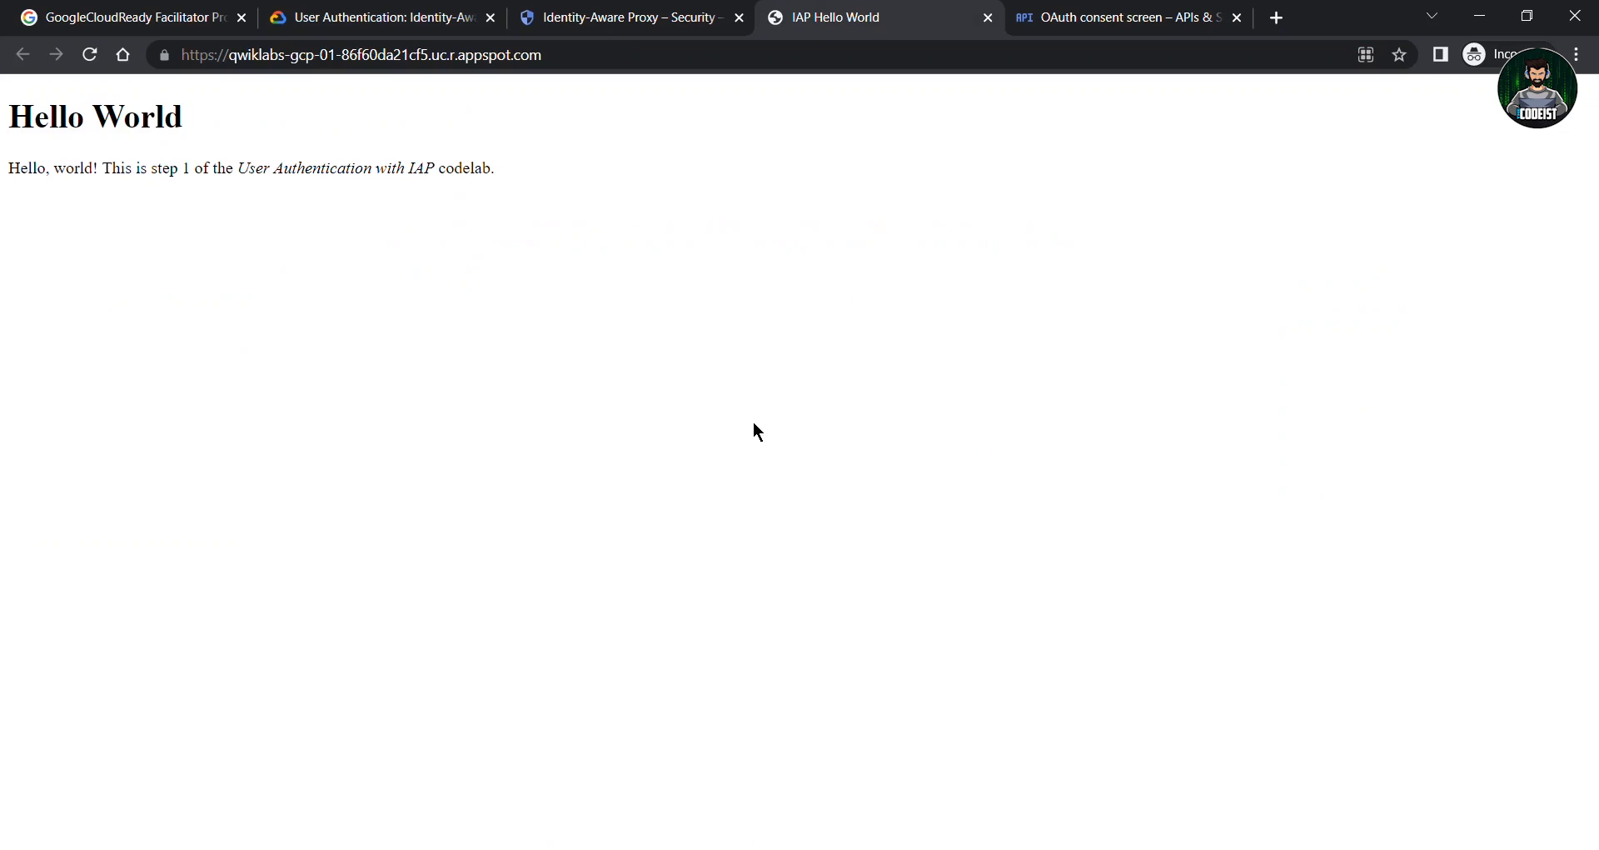
{"action": "key", "text": "F5"}
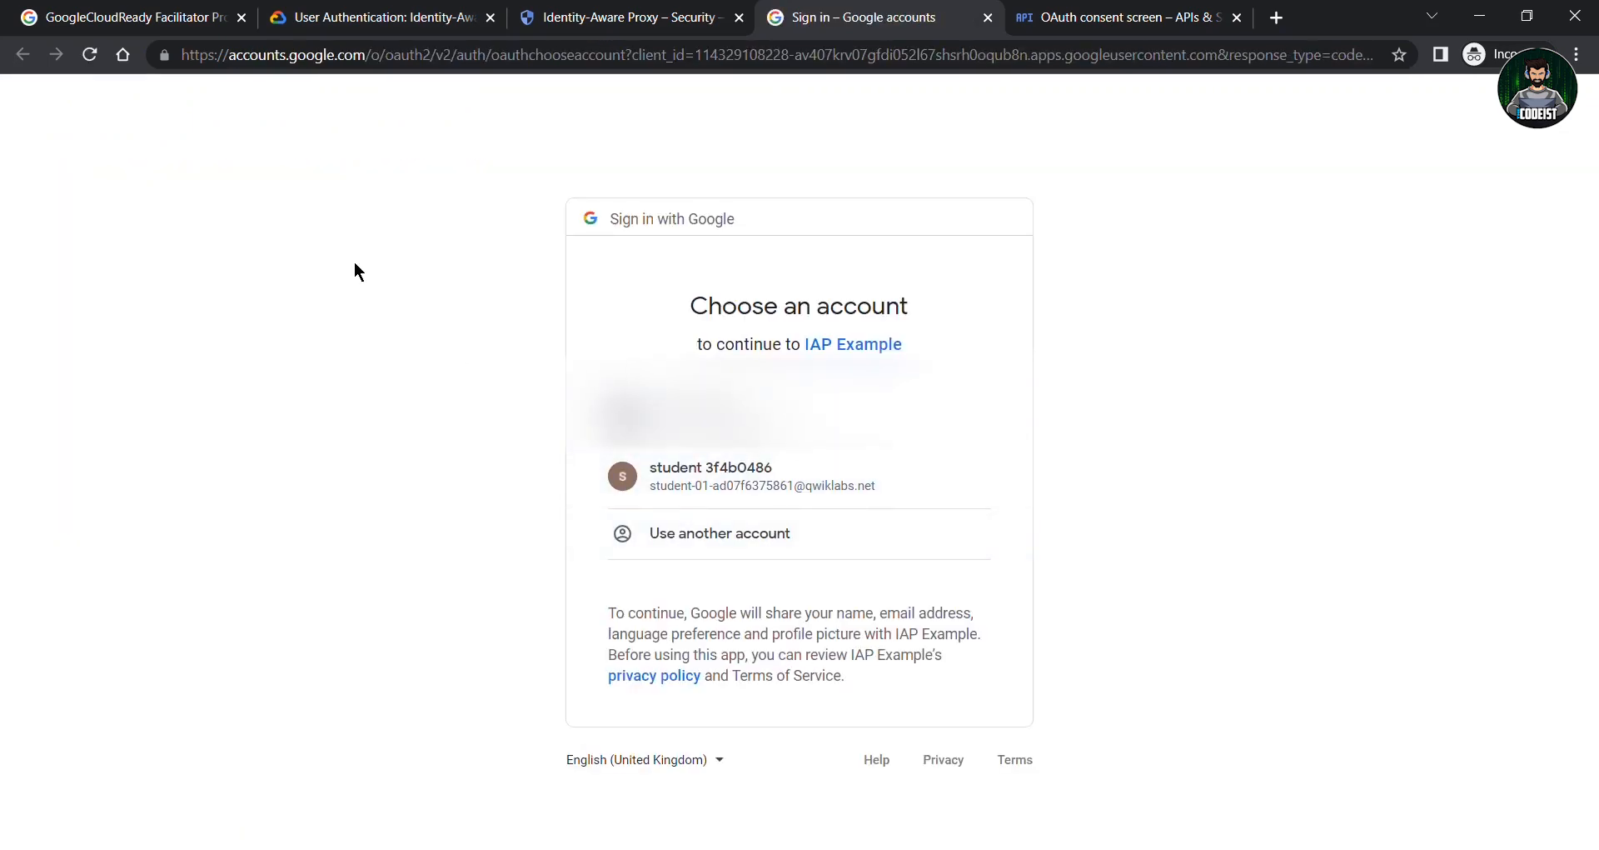
{"action": "left_click", "coordinate": [620, 17]}
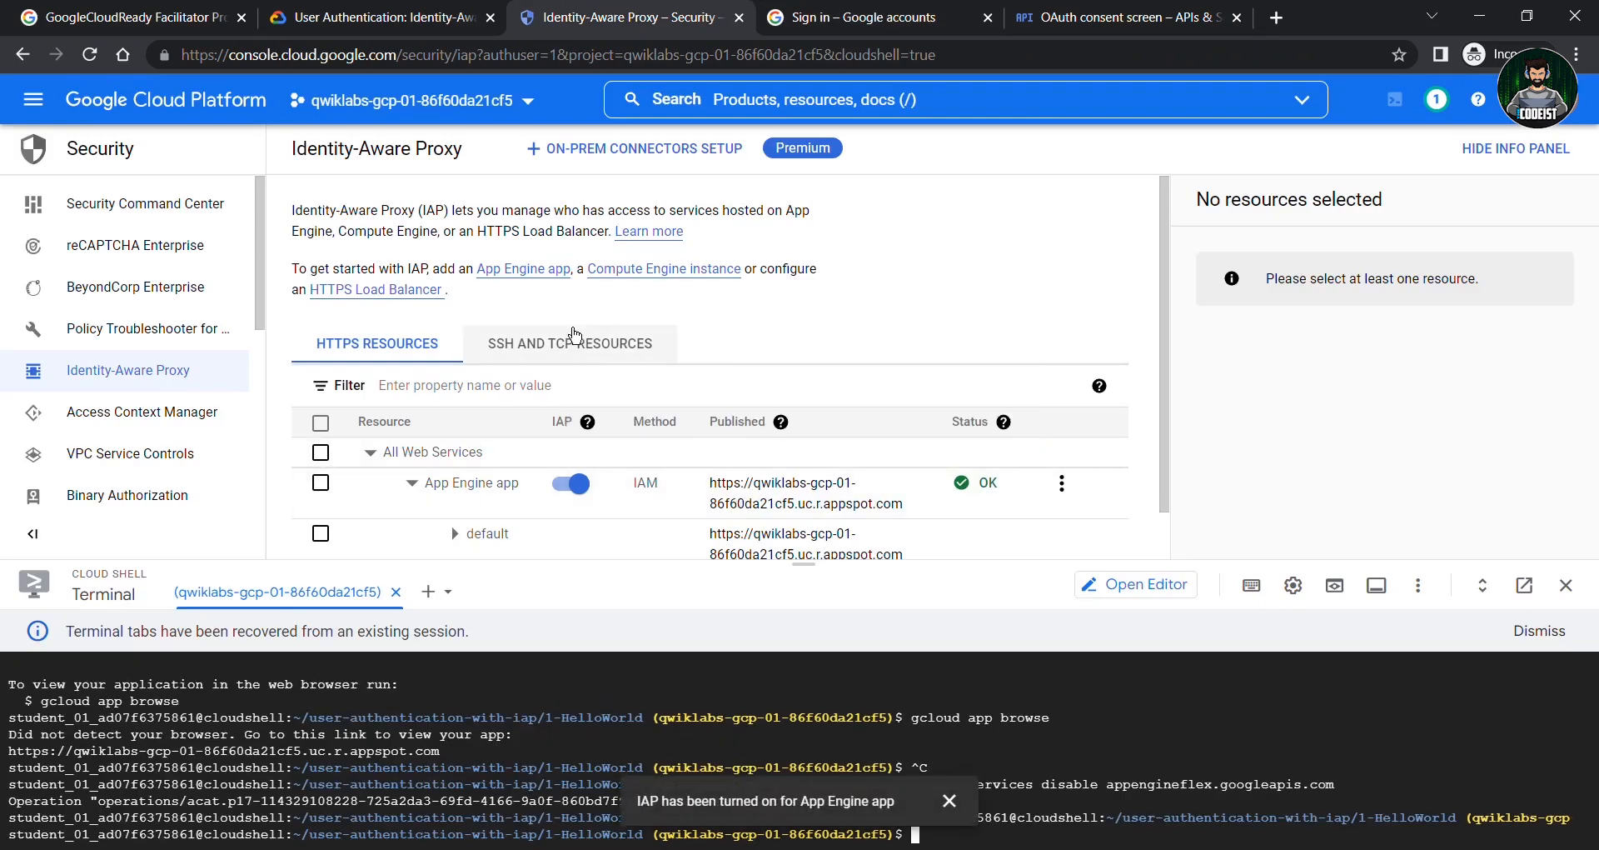
{"action": "left_click_drag", "start_coordinate": [806, 562], "coordinate": [807, 493]}
Read the lab's instructions on granting the student account access to the App Engine app as a principal
{"action": "left_click", "coordinate": [383, 17]}
{"action": "scroll", "coordinate": [664, 579], "scroll_direction": "down", "scroll_amount": 7}
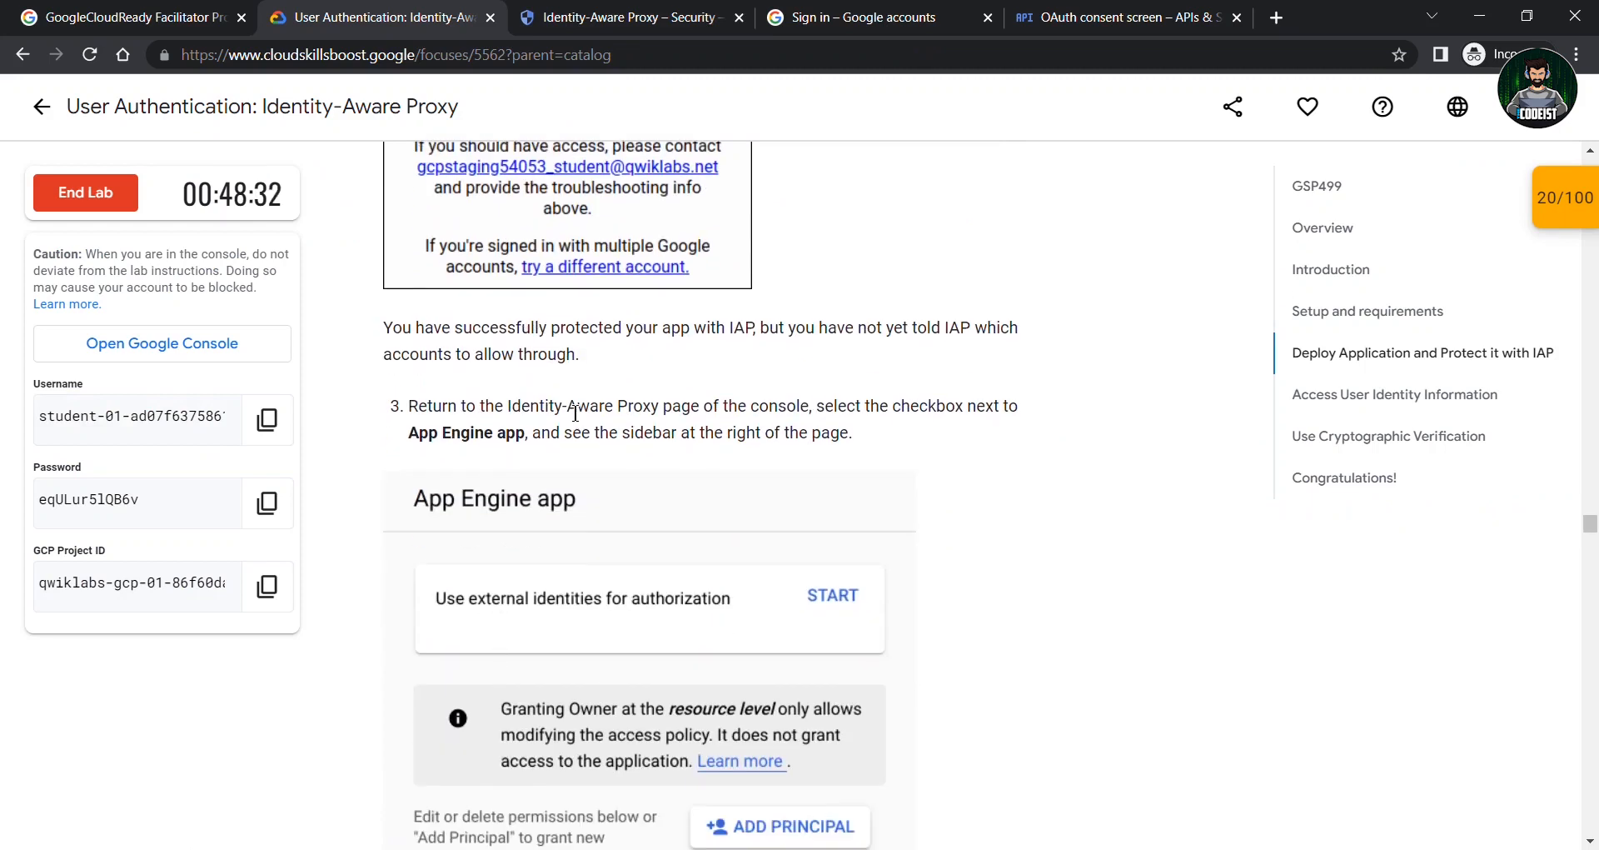
{"action": "left_click_drag", "start_coordinate": [574, 413], "coordinate": [572, 472]}
{"action": "left_click", "coordinate": [465, 466]}
{"action": "scroll", "coordinate": [500, 484], "scroll_direction": "down", "scroll_amount": 2}
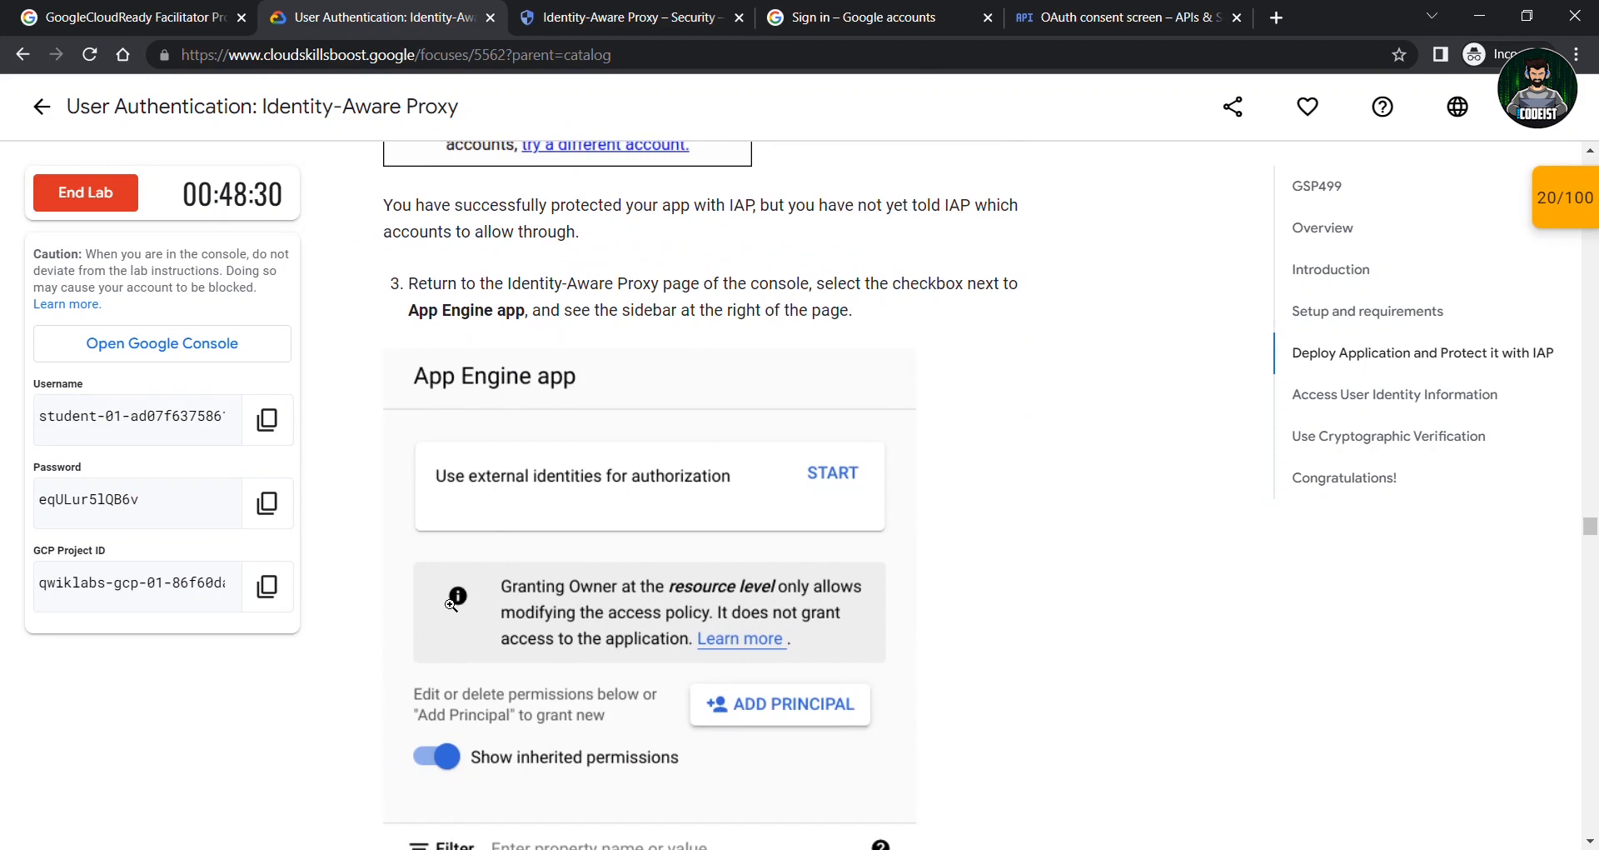
{"action": "scroll", "coordinate": [554, 500], "scroll_direction": "down", "scroll_amount": 1}
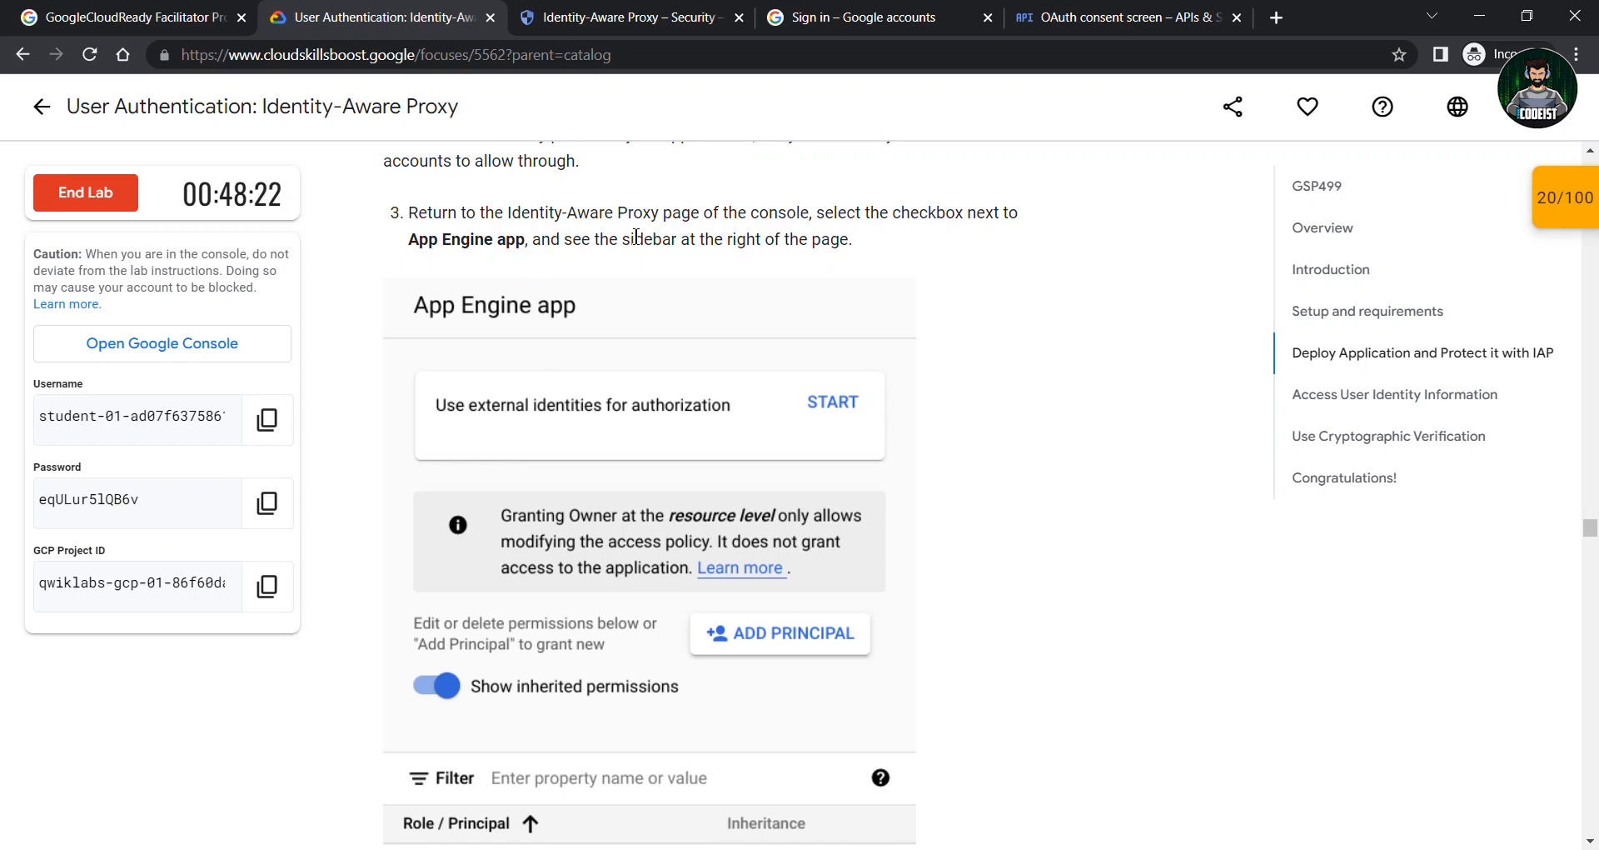
{"action": "scroll", "coordinate": [564, 397], "scroll_direction": "down", "scroll_amount": 1}
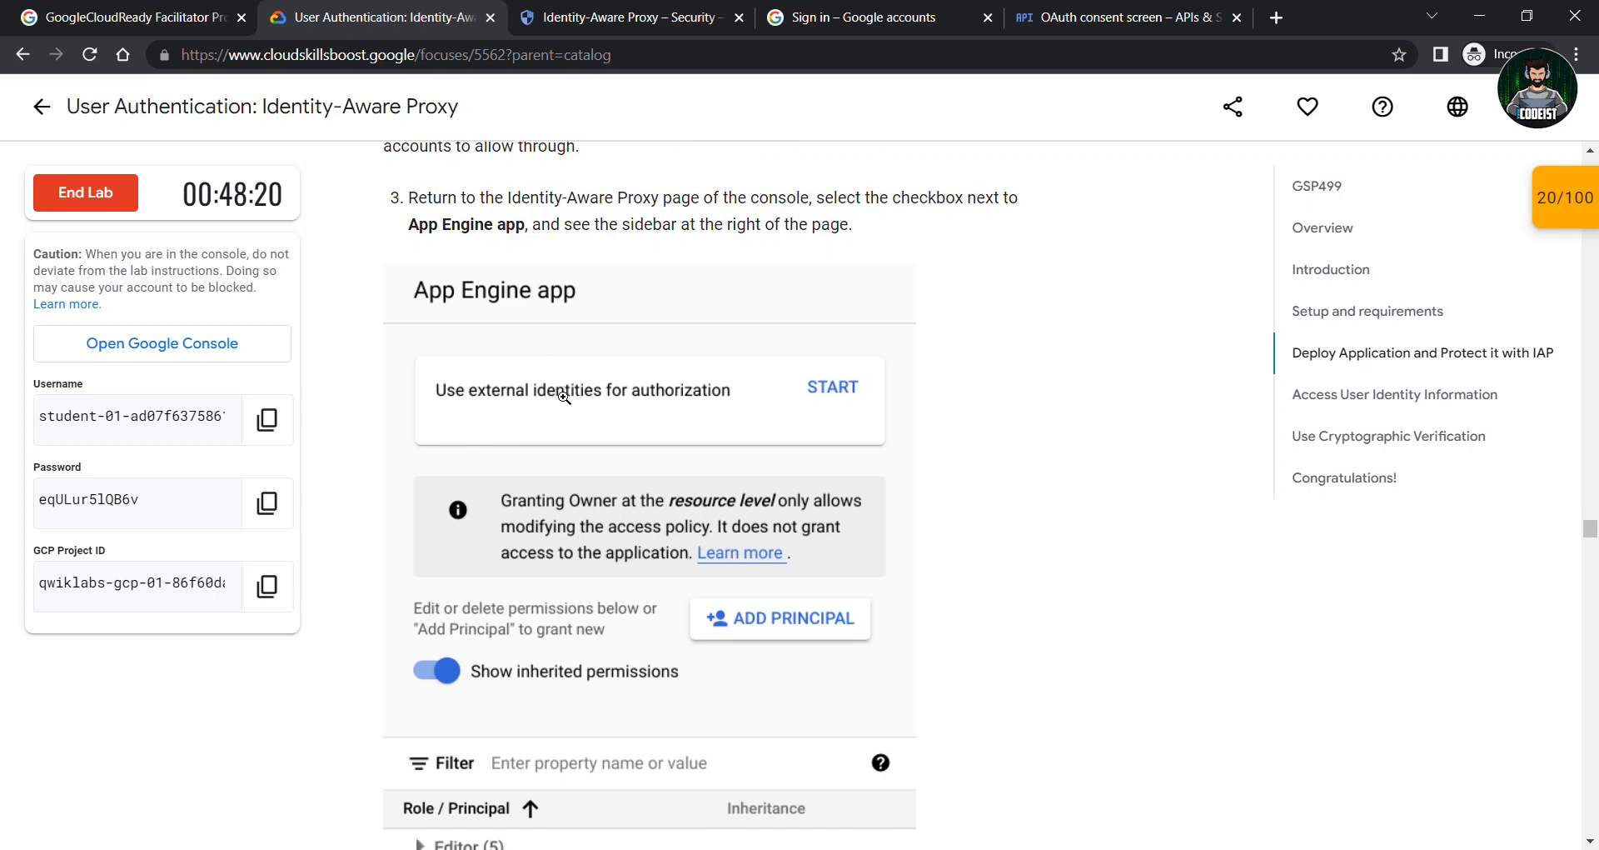
{"action": "scroll", "coordinate": [564, 397], "scroll_direction": "down", "scroll_amount": 2}
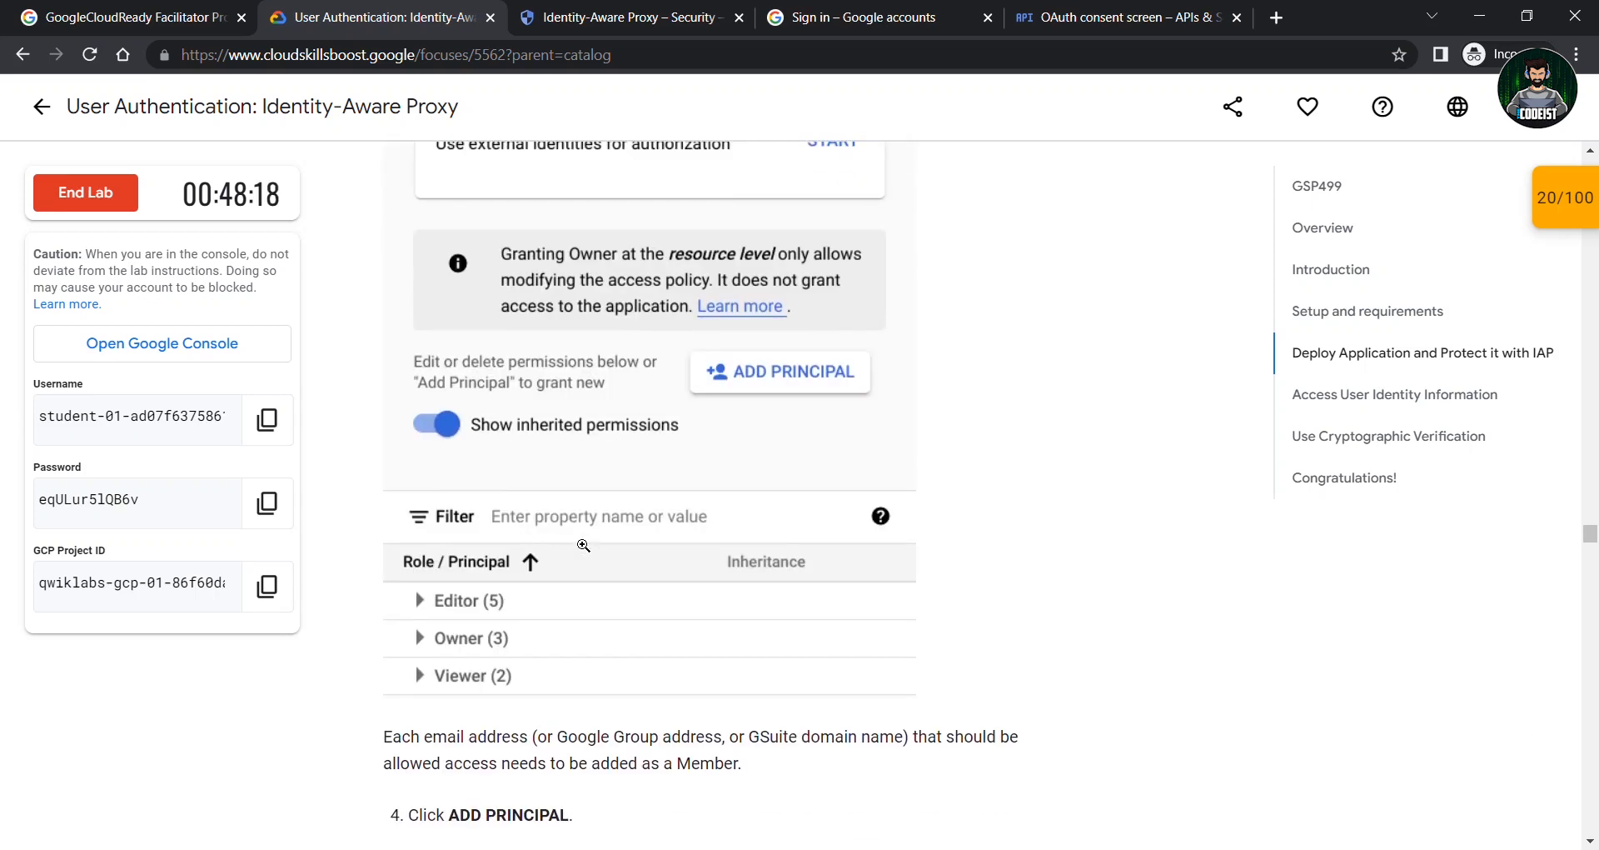
{"action": "scroll", "coordinate": [610, 552], "scroll_direction": "down", "scroll_amount": 2}
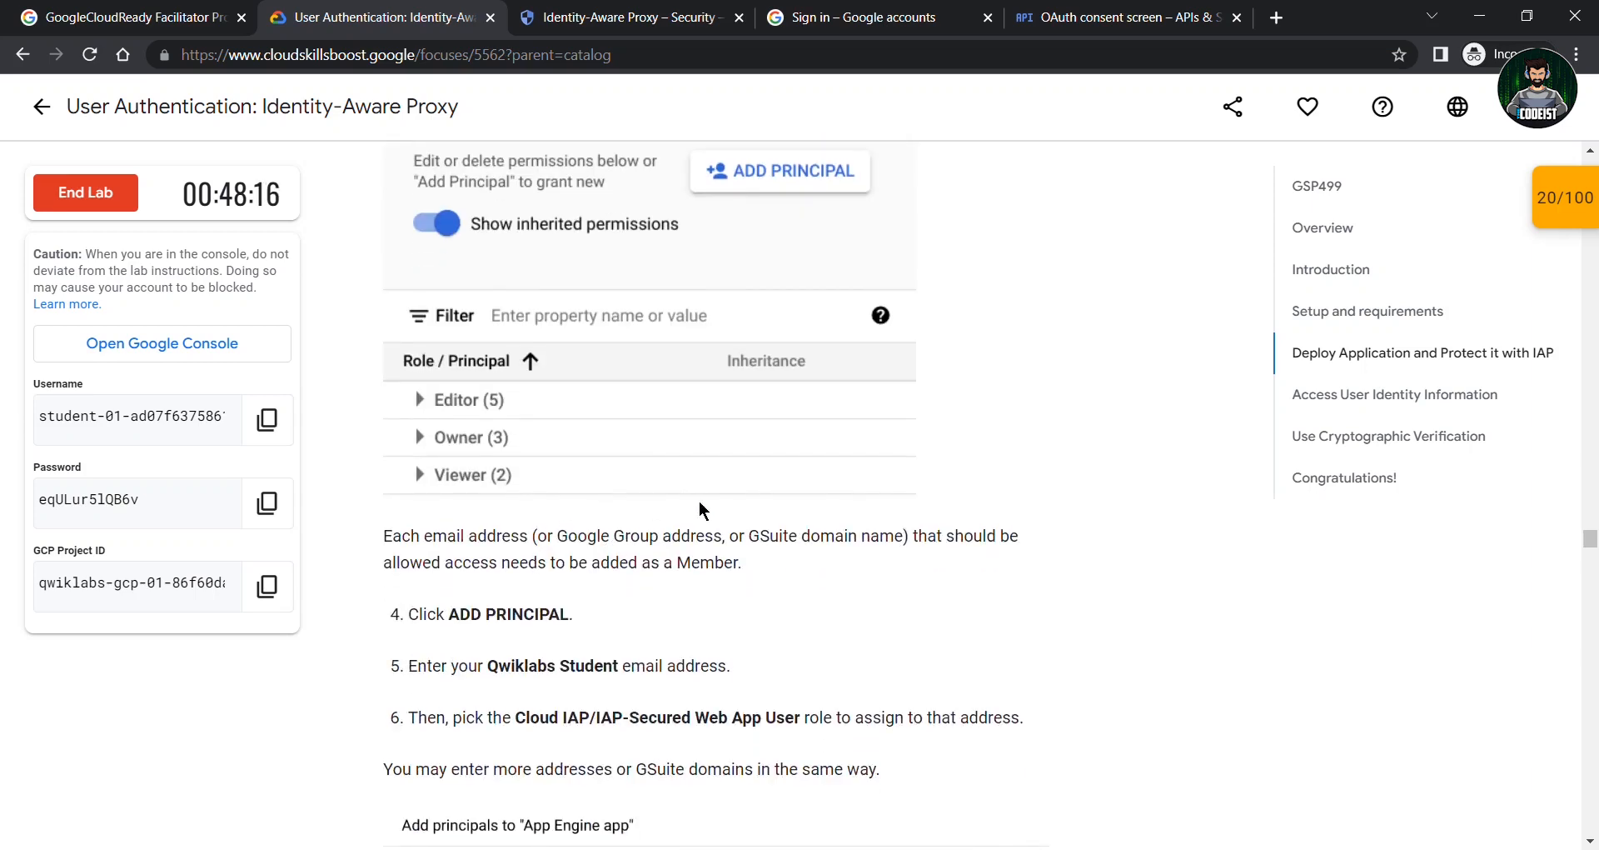
Select the App Engine app resource in Identity-Aware Proxy and start adding a principal to it
{"action": "left_click", "coordinate": [690, 15]}
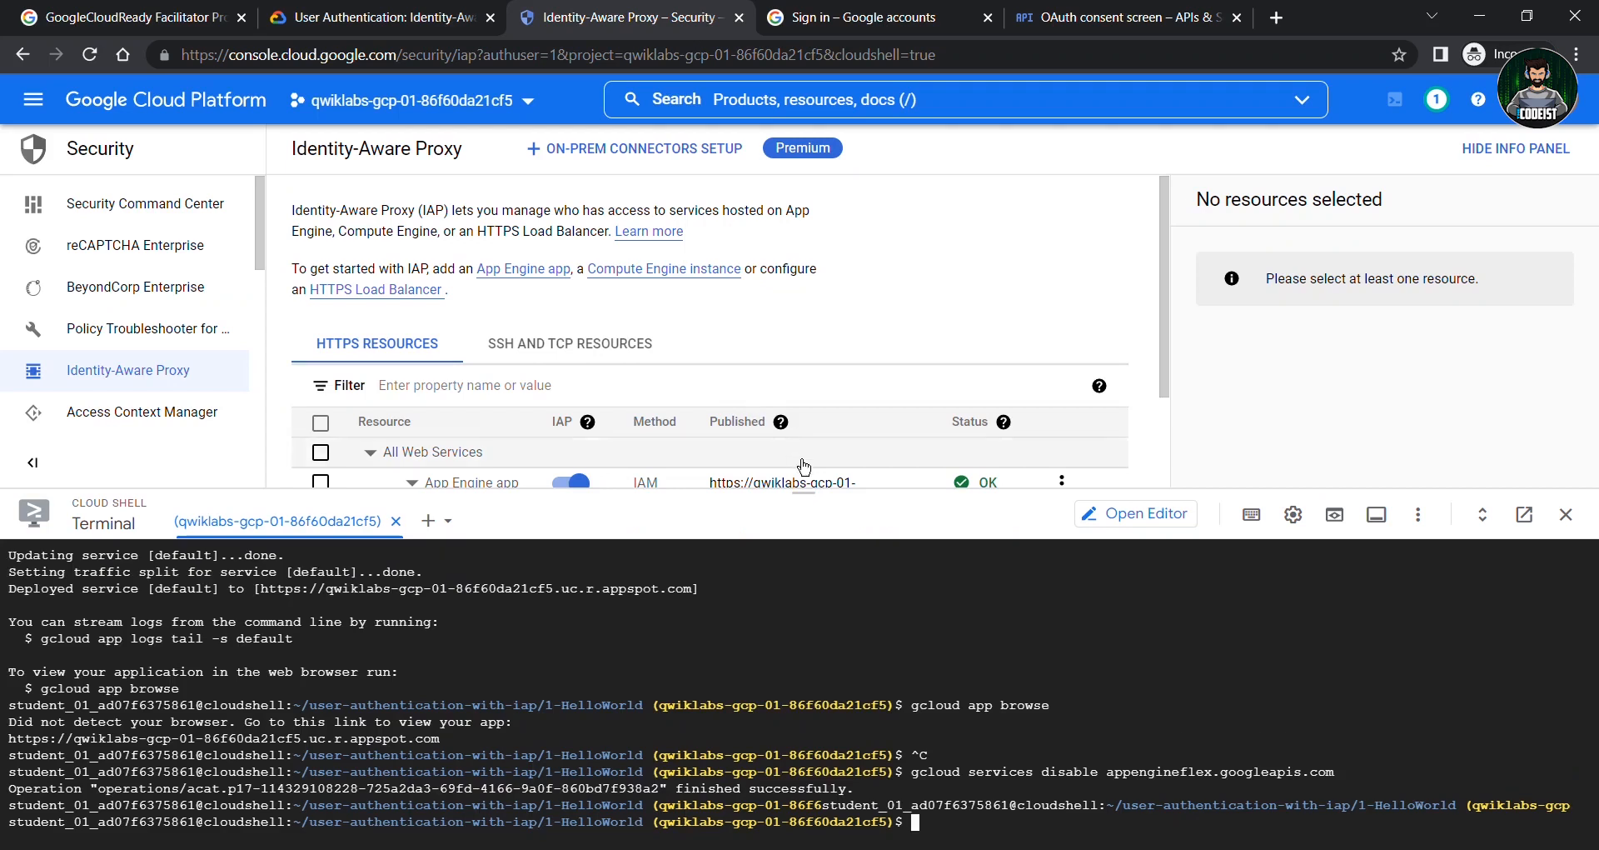
{"action": "left_click_drag", "start_coordinate": [823, 490], "coordinate": [825, 684]}
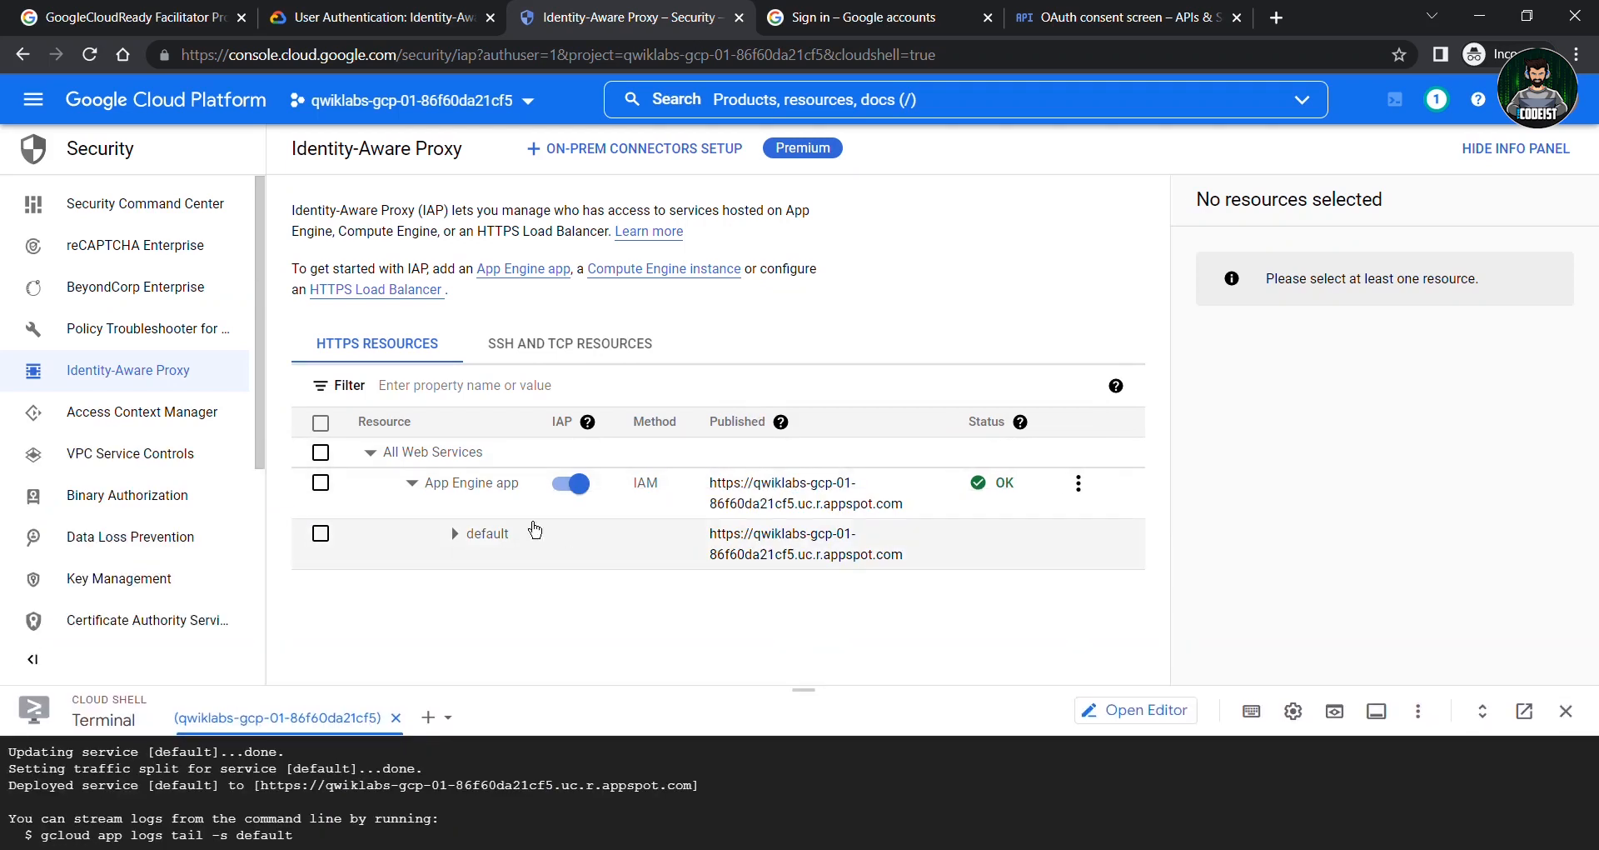
{"action": "left_click", "coordinate": [321, 483]}
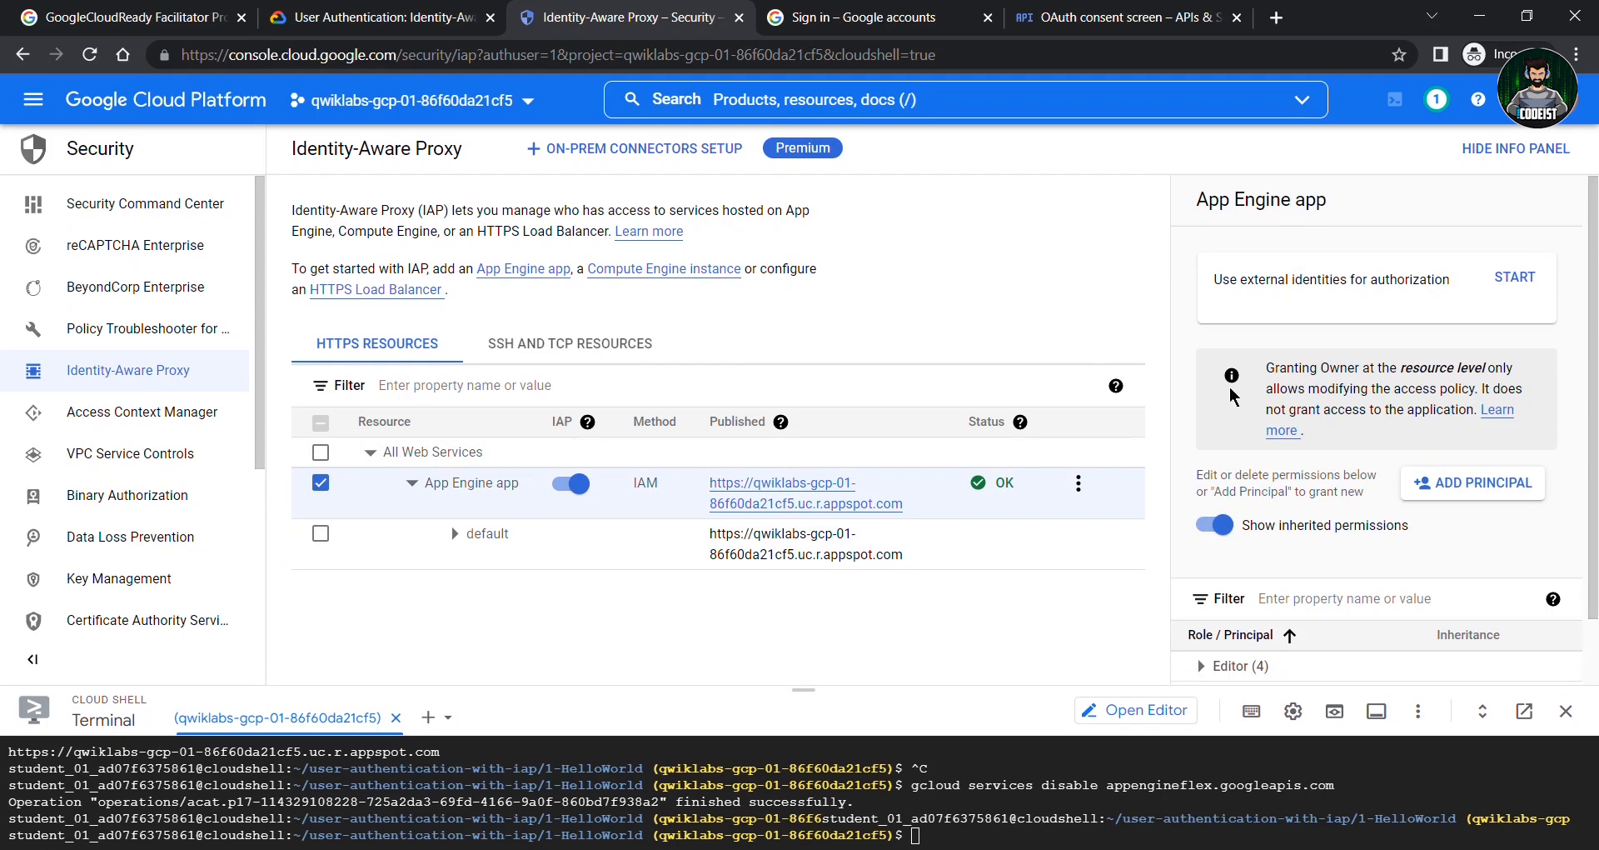
{"action": "left_click", "coordinate": [1472, 482]}
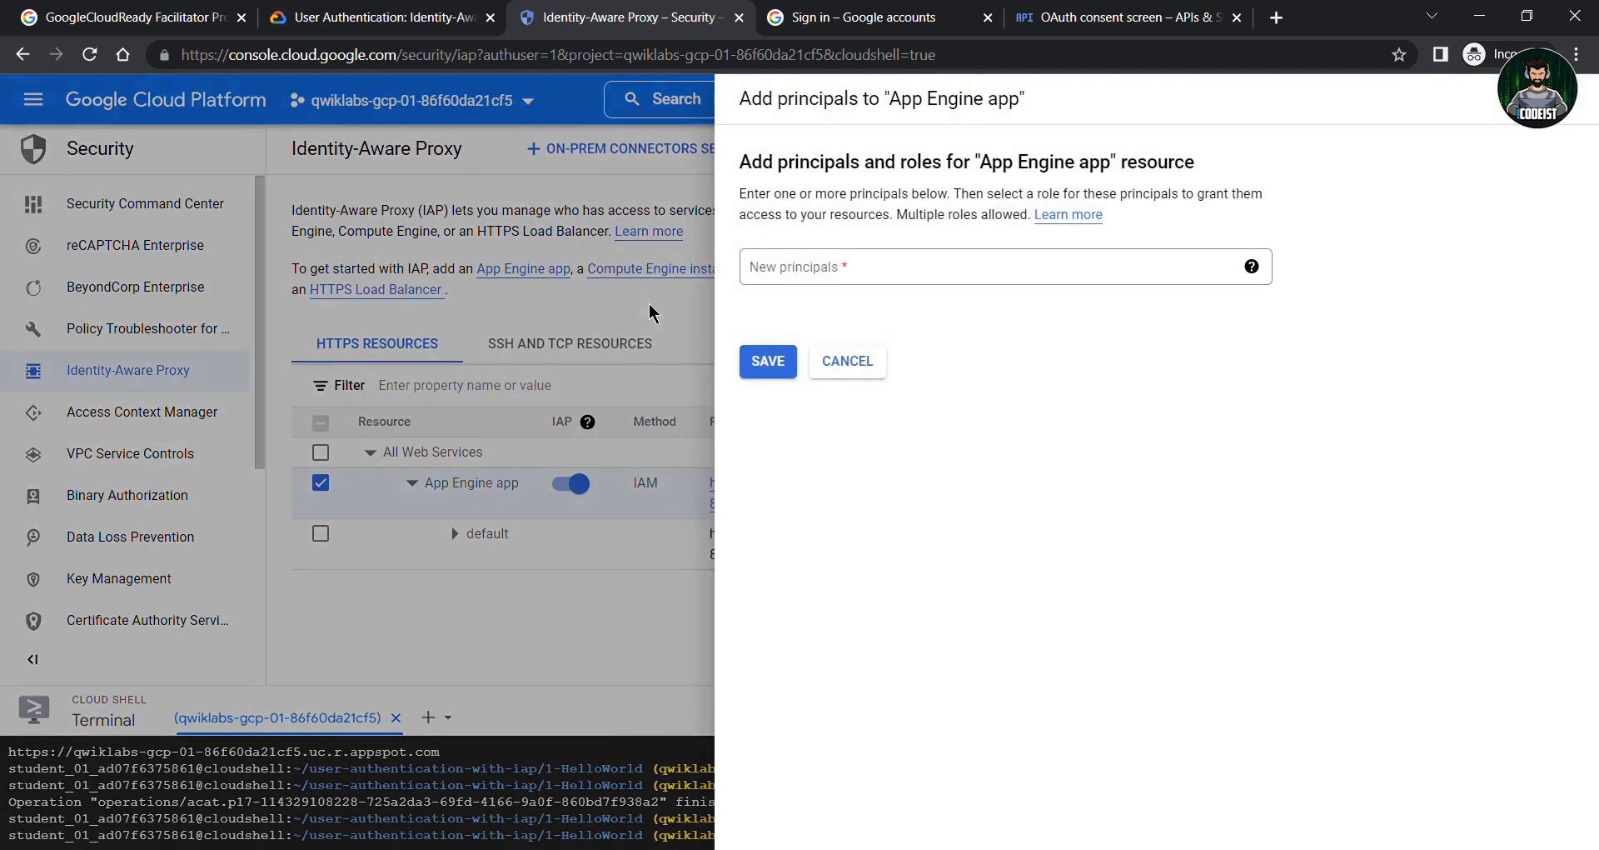
Copy the student account's e-mail from the lab page and enter it as the new principal for the App Engine app
{"action": "left_click", "coordinate": [392, 17]}
{"action": "scroll", "coordinate": [580, 546], "scroll_direction": "down", "scroll_amount": 1}
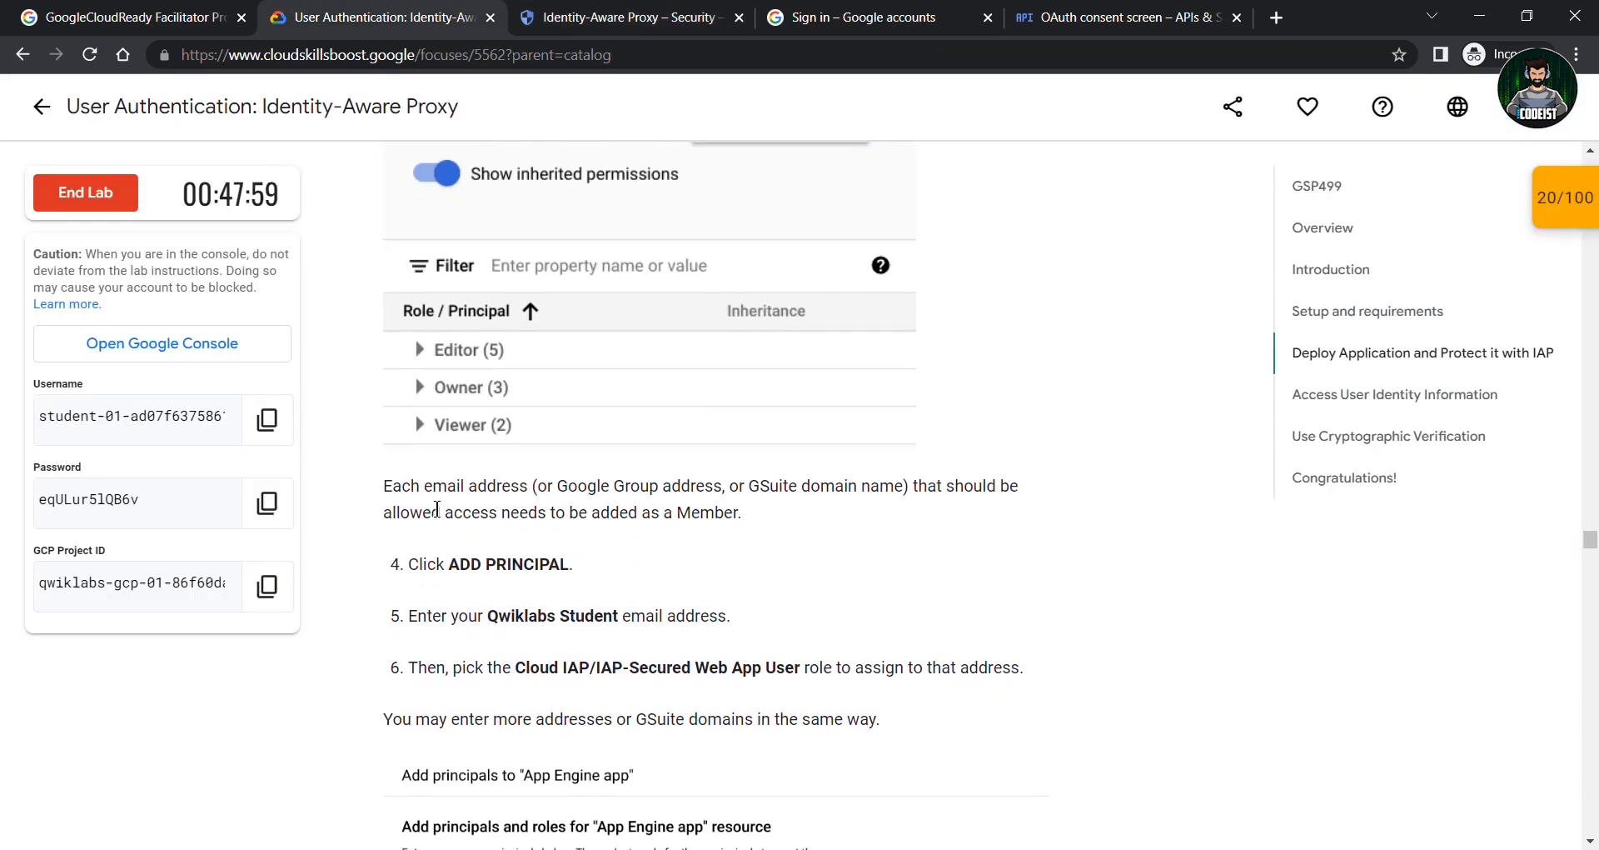
{"action": "left_click_drag", "start_coordinate": [447, 563], "coordinate": [645, 564]}
{"action": "scroll", "coordinate": [645, 564], "scroll_direction": "down", "scroll_amount": 2}
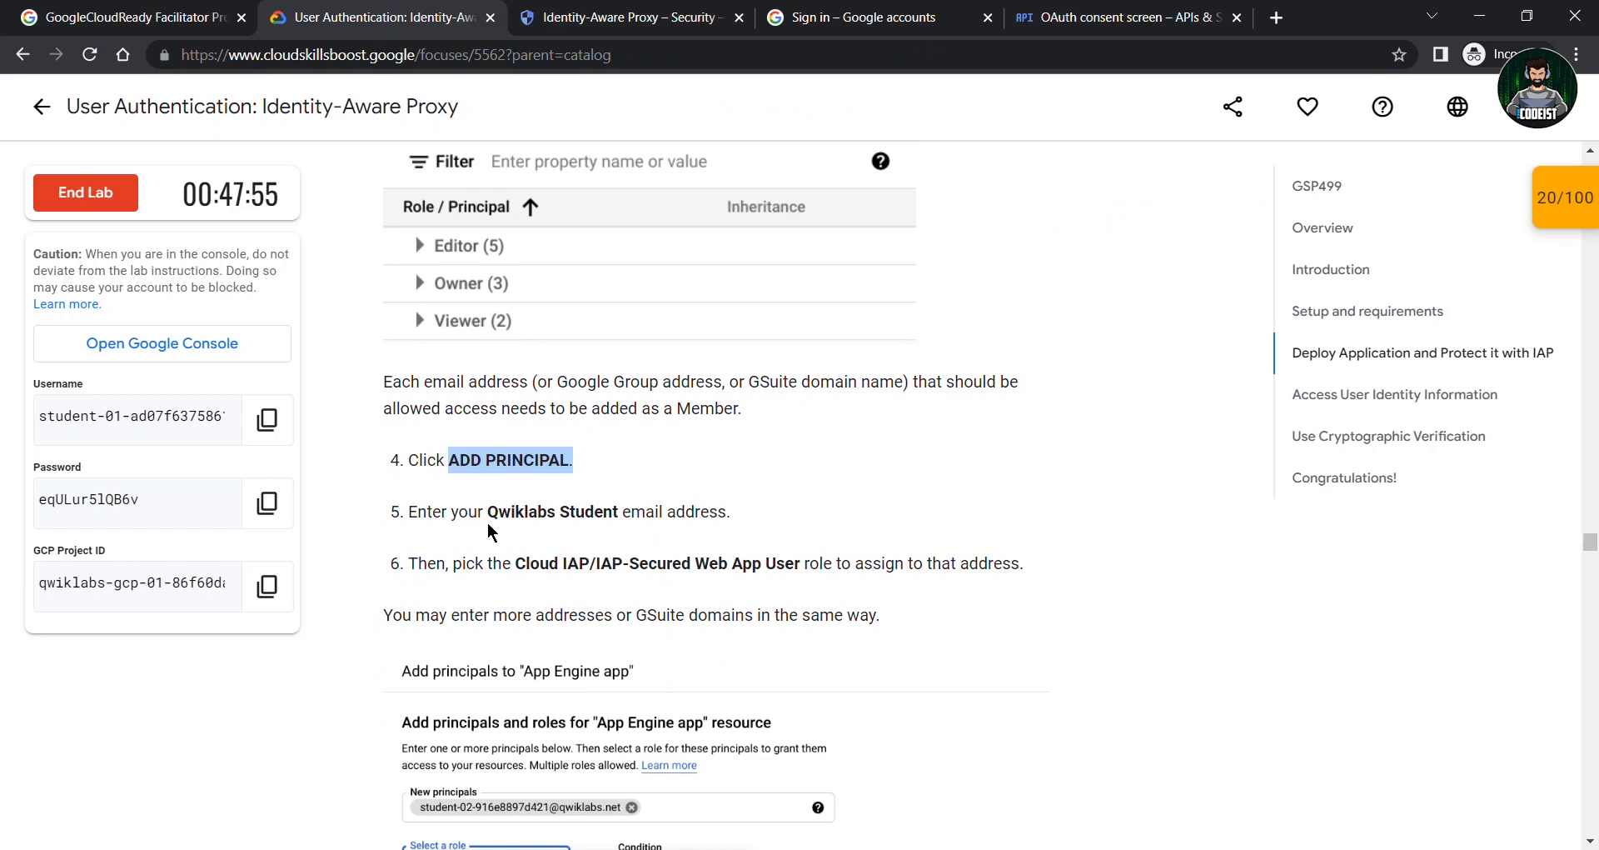
{"action": "left_click", "coordinate": [256, 419]}
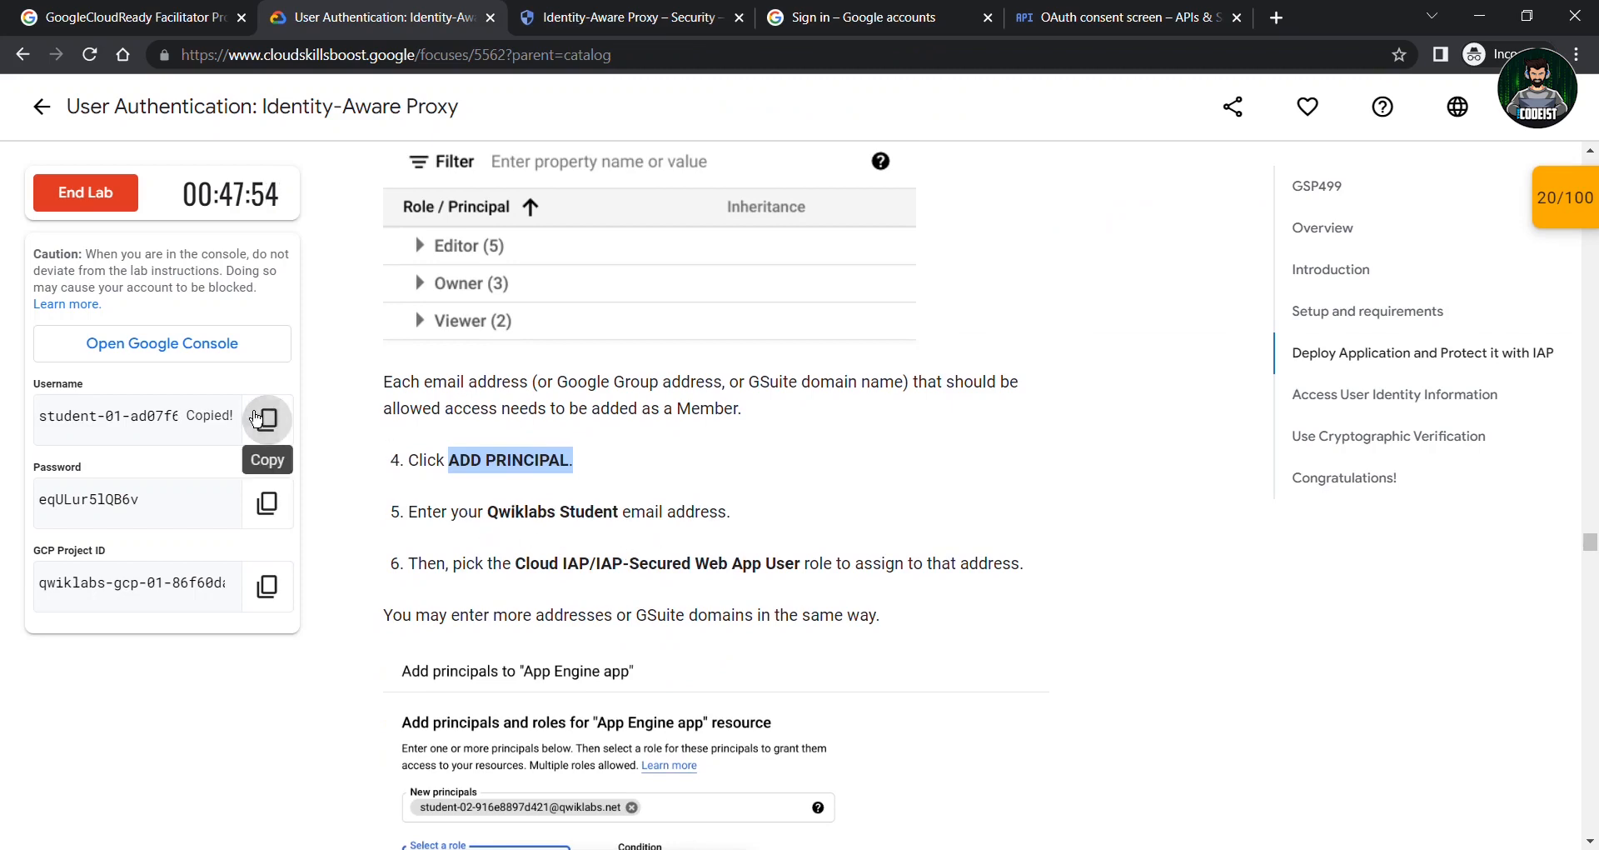
{"action": "left_click", "coordinate": [642, 8]}
{"action": "left_click", "coordinate": [811, 269]}
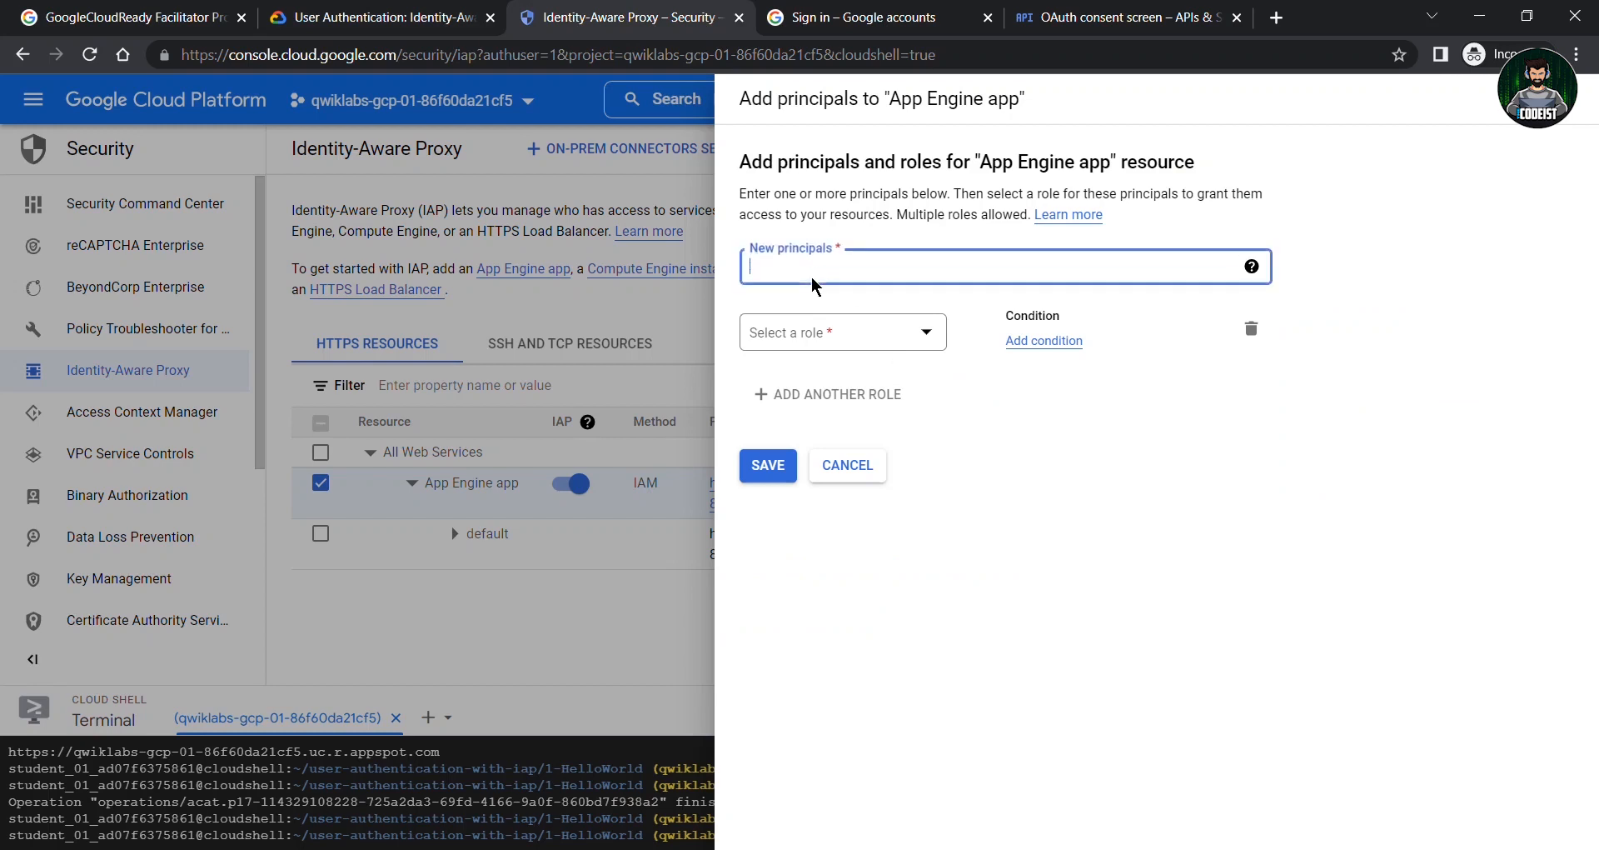
{"action": "key", "text": "ctrl+v"}
Copy the role name Cloud IAP/IAP-Secured Web App User from the lab instructions and filter the new principal's role list by it
{"action": "left_click", "coordinate": [275, 10]}
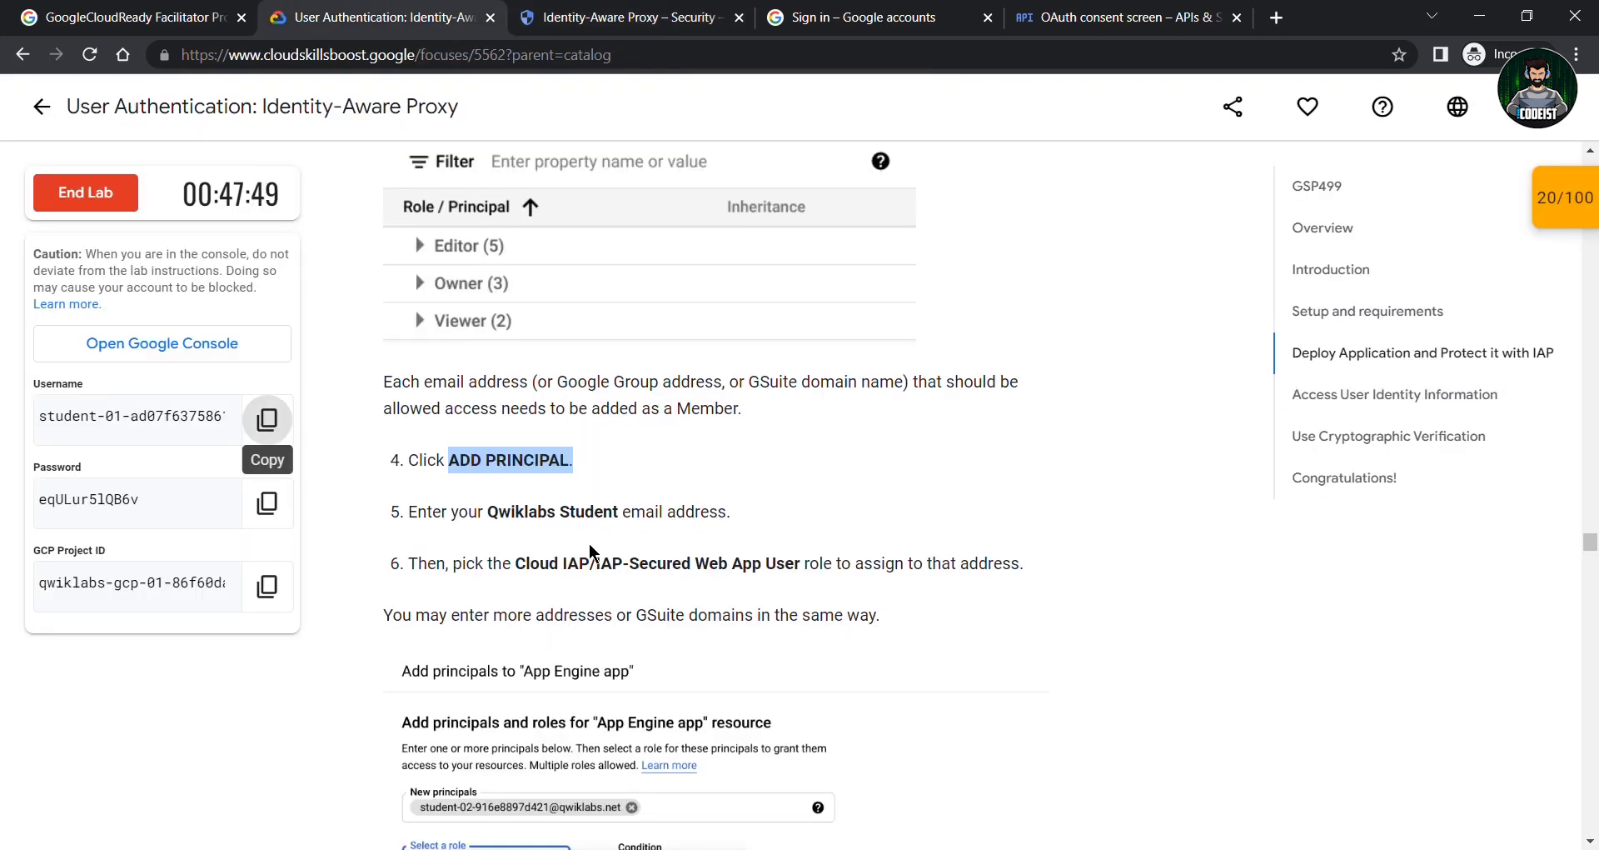
{"action": "scroll", "coordinate": [589, 543], "scroll_direction": "down", "scroll_amount": 1}
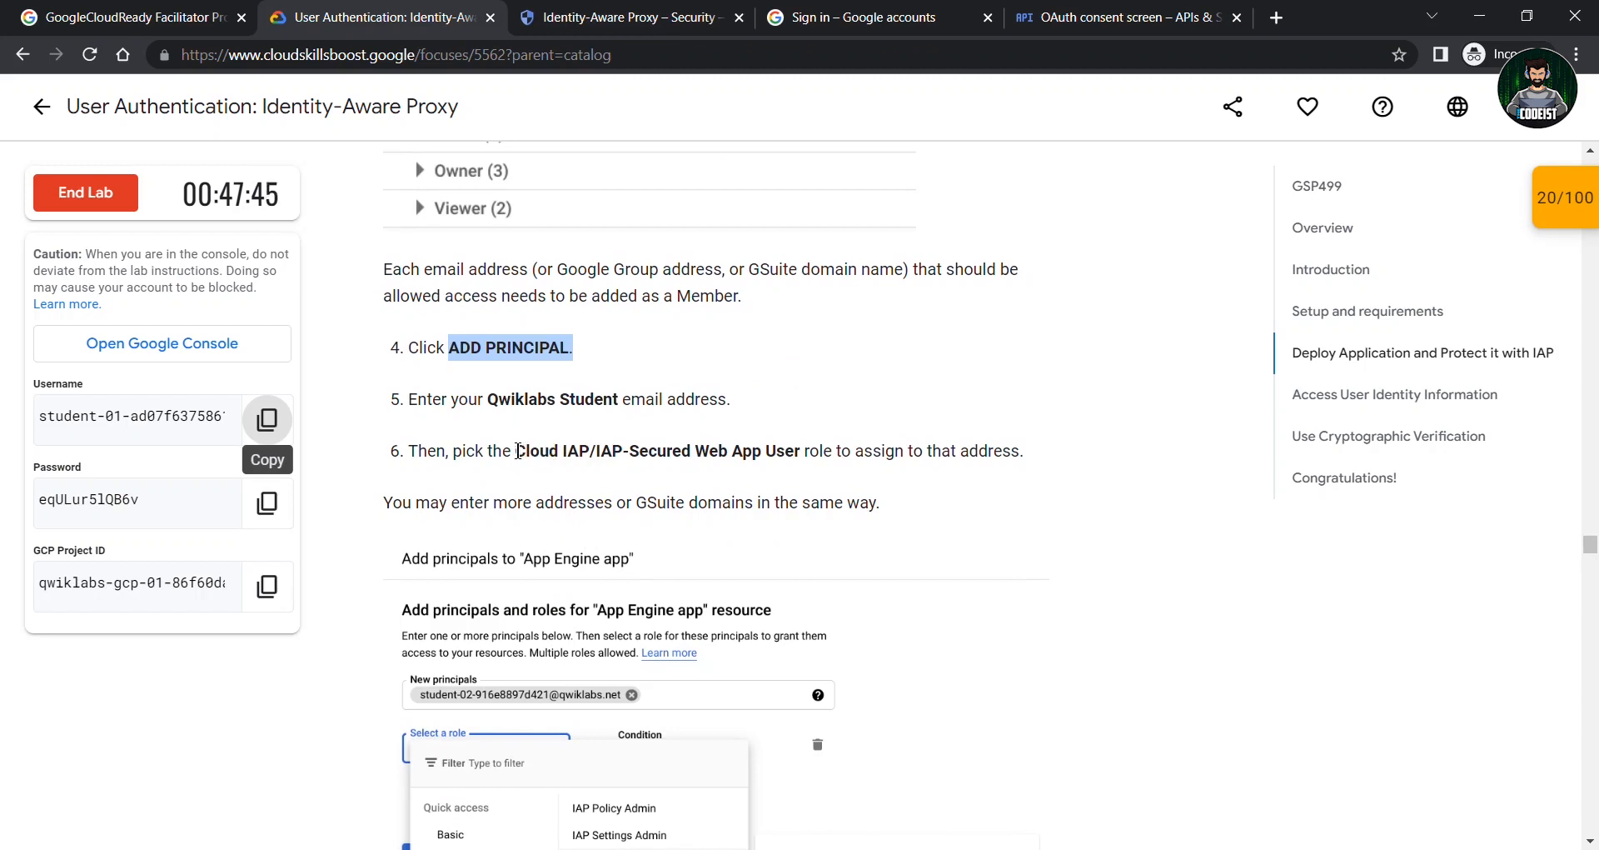
{"action": "left_click_drag", "start_coordinate": [515, 451], "coordinate": [798, 450]}
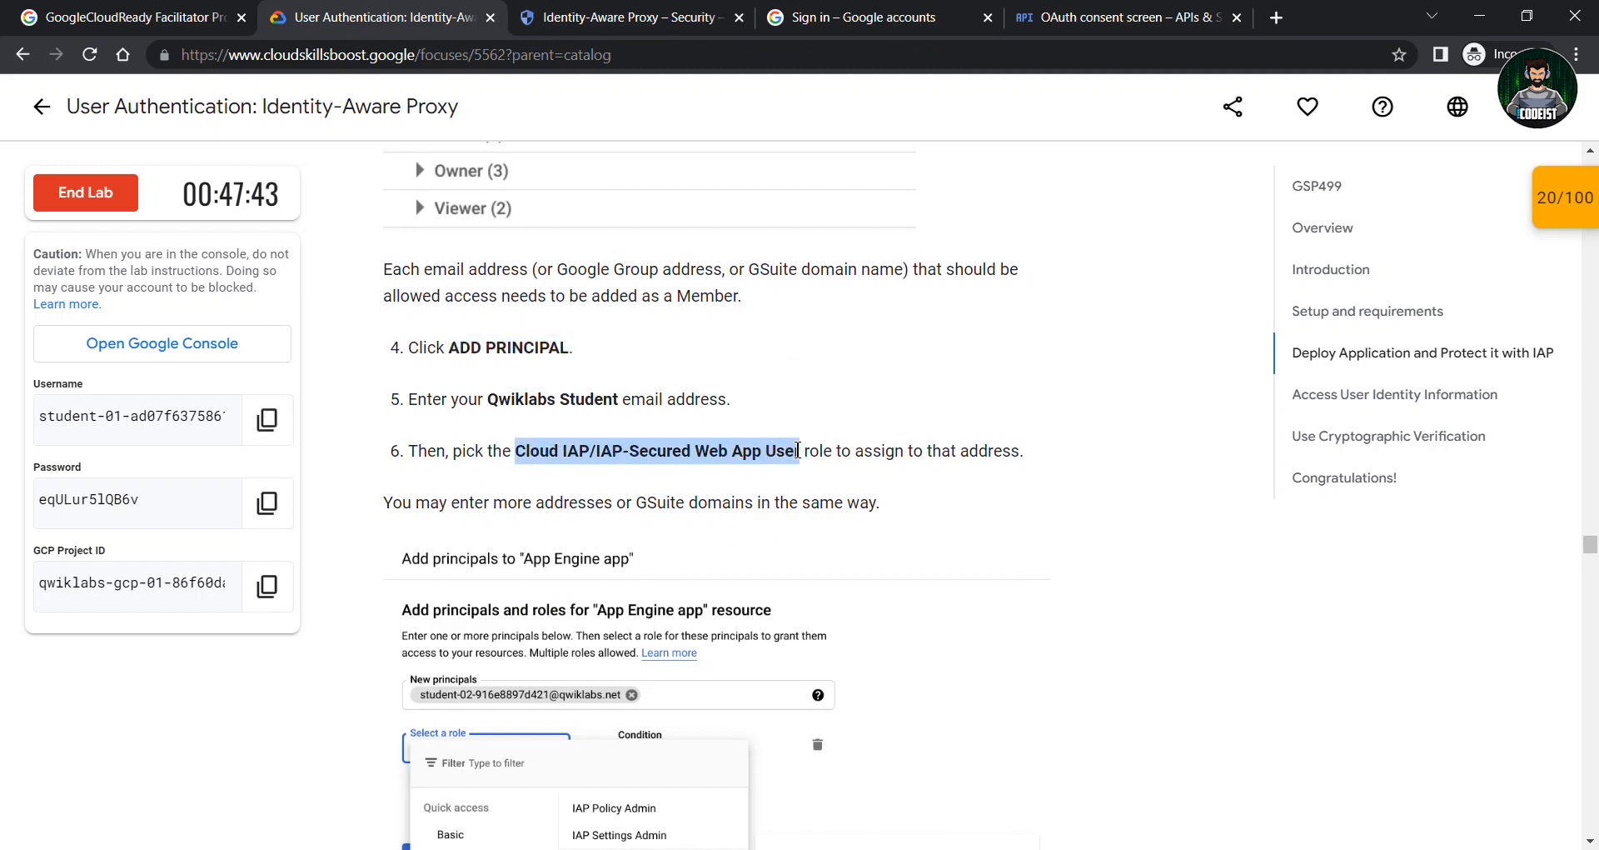
{"action": "left_click", "coordinate": [625, 16]}
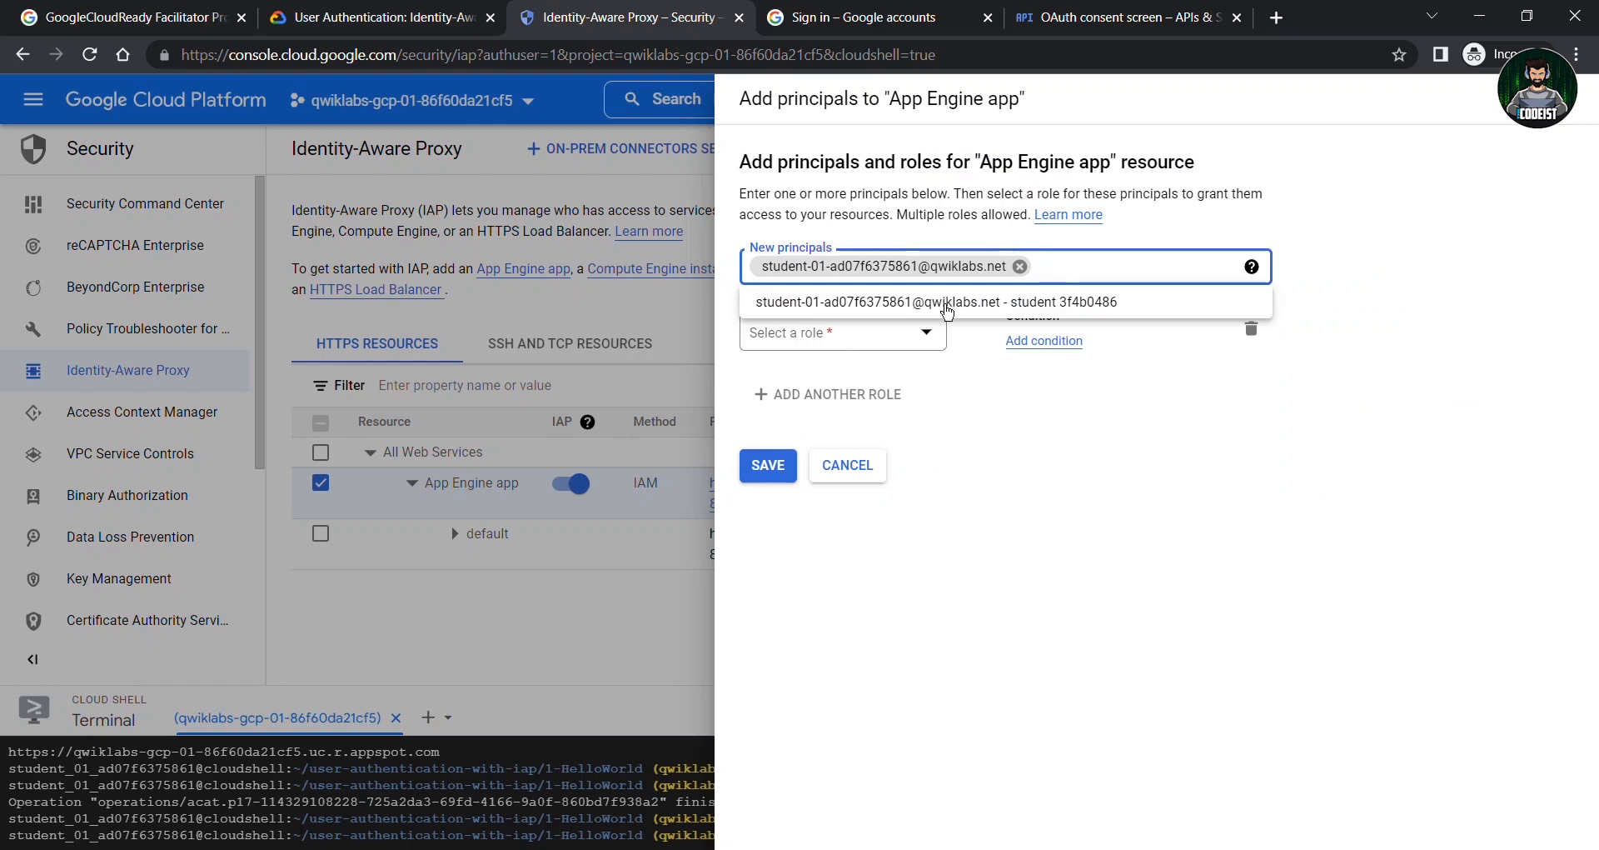
{"action": "left_click", "coordinate": [957, 386]}
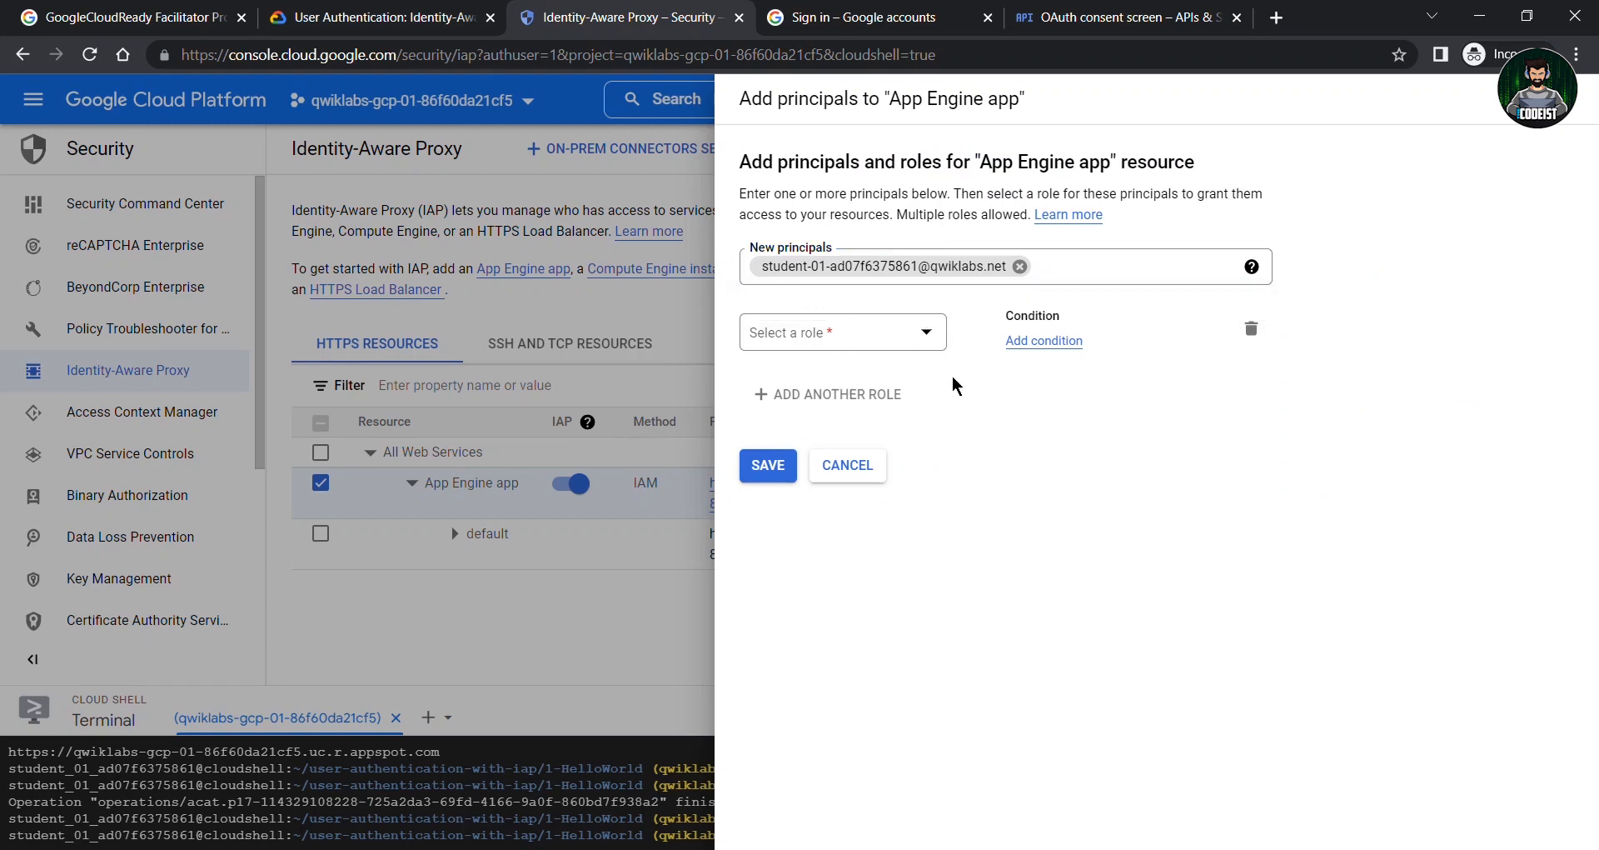
{"action": "left_click", "coordinate": [887, 331]}
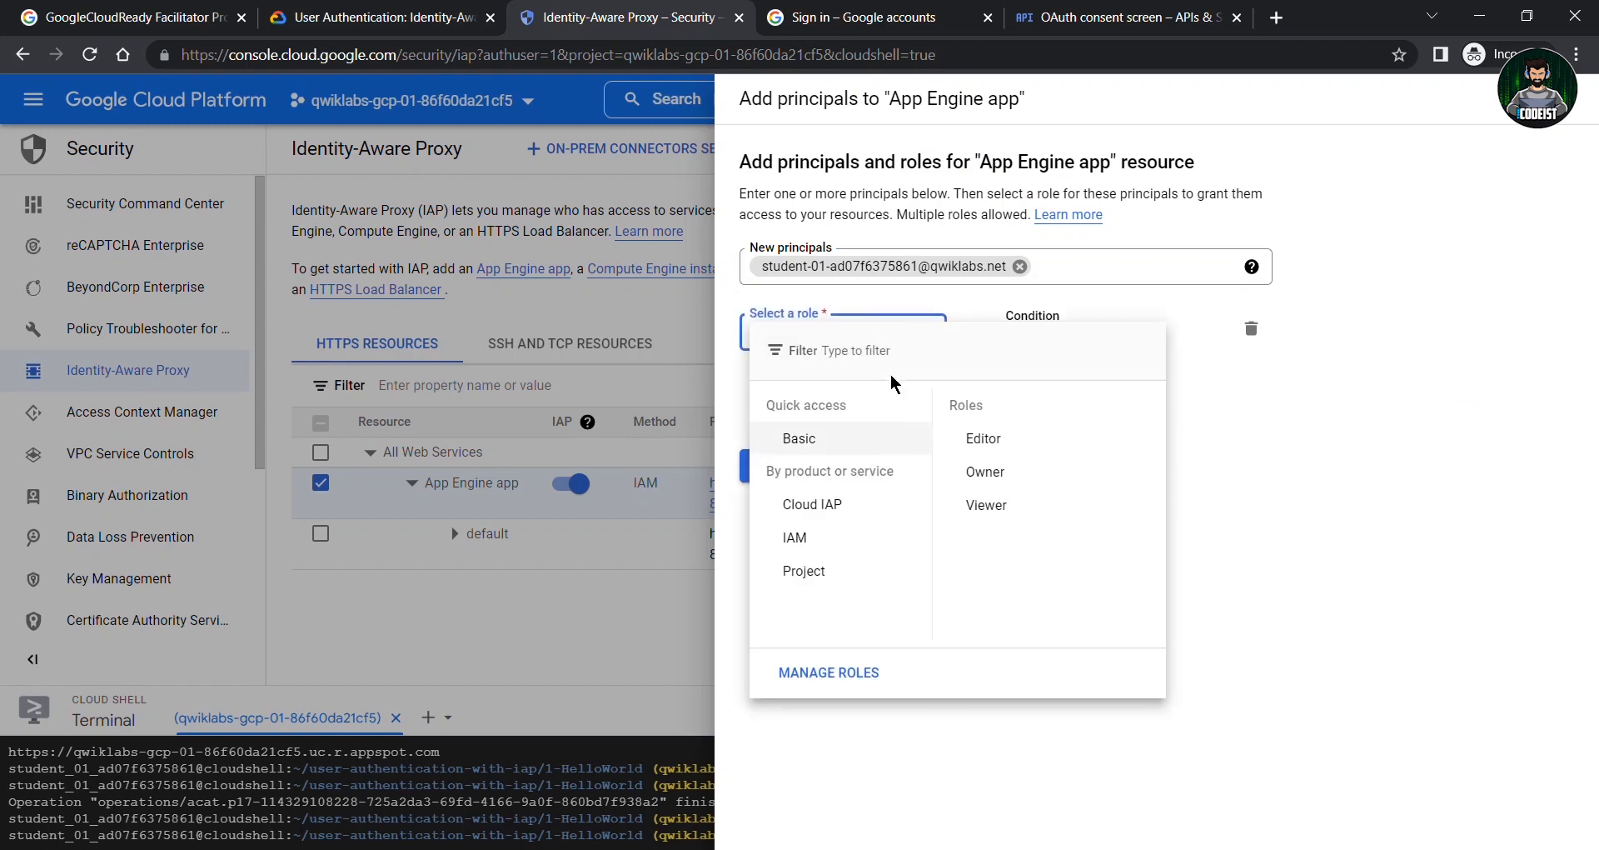
{"action": "key", "text": "ctrl+v"}
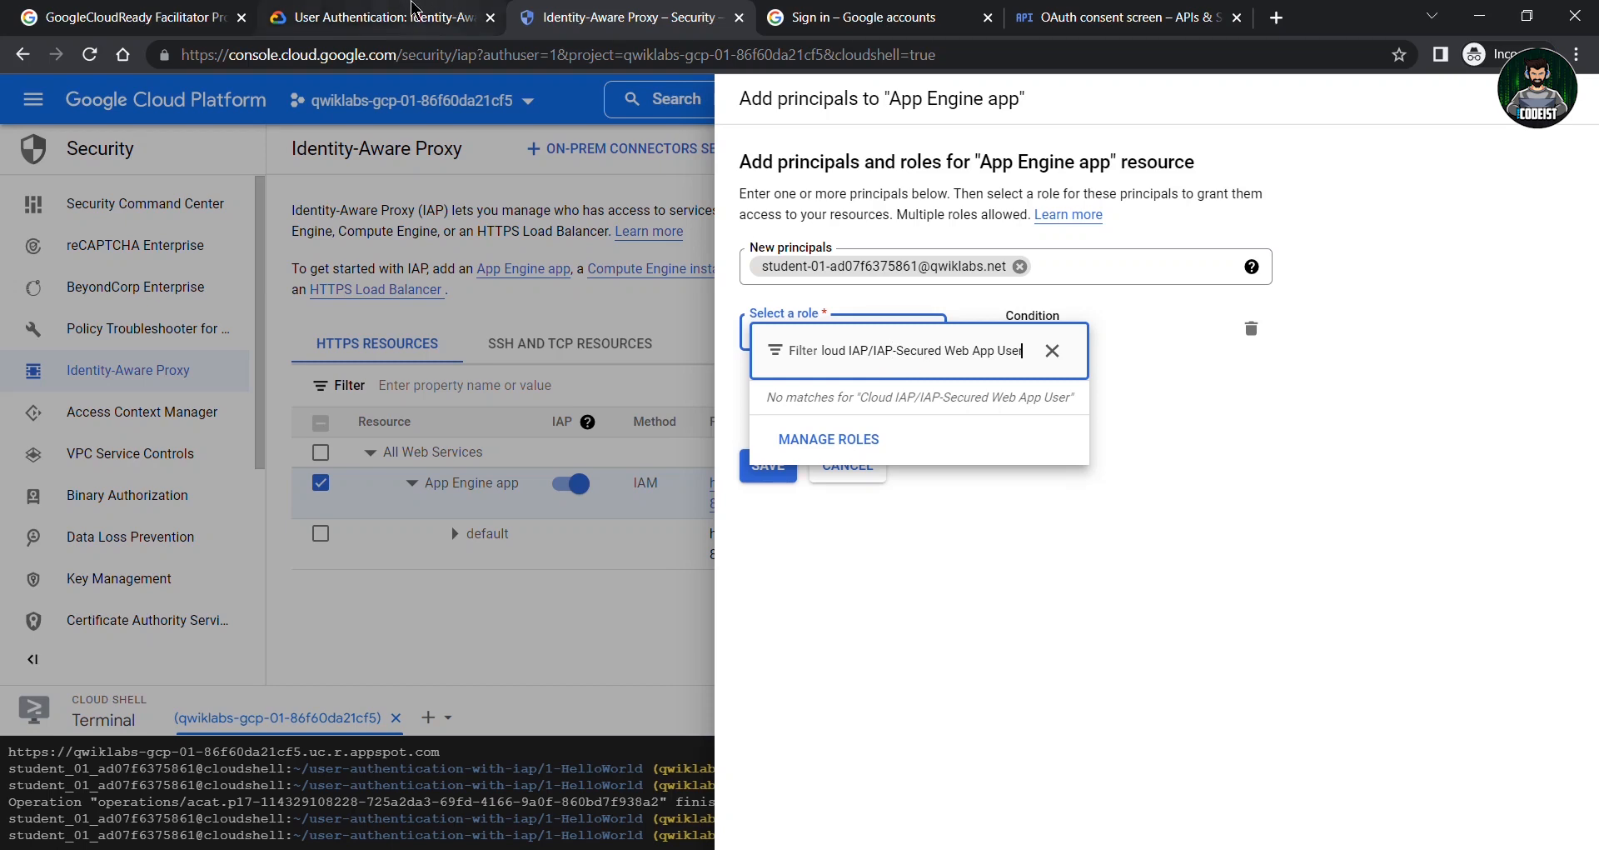
Shorten the role filter to "Secured Web App User" and assign the IAP-secured Web App User role to the new principal
{"action": "left_click", "coordinate": [375, 17]}
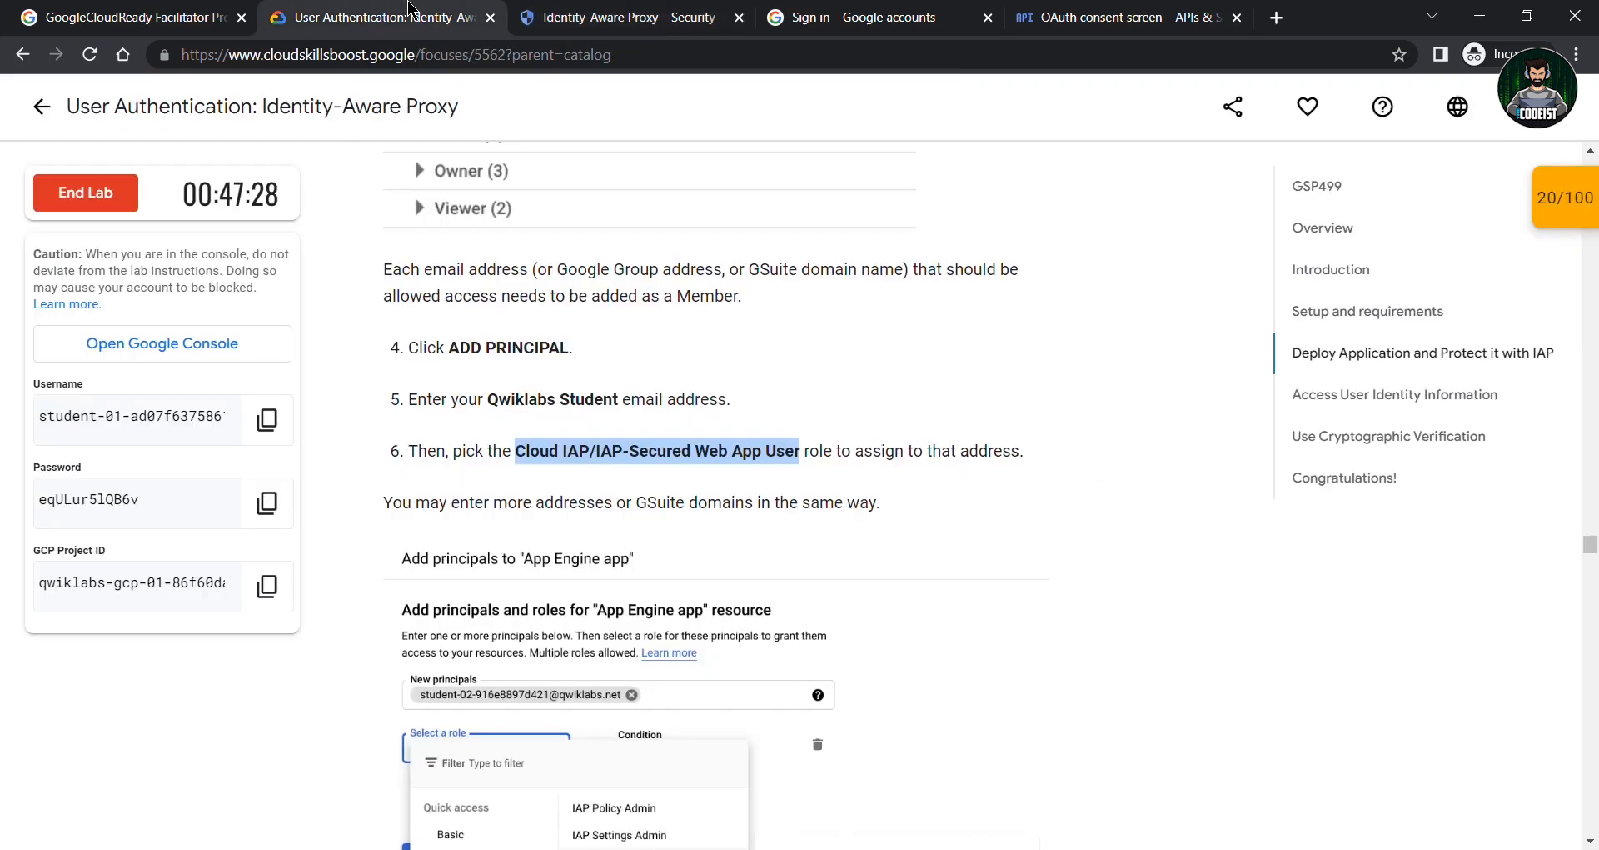
{"action": "left_click", "coordinate": [658, 13]}
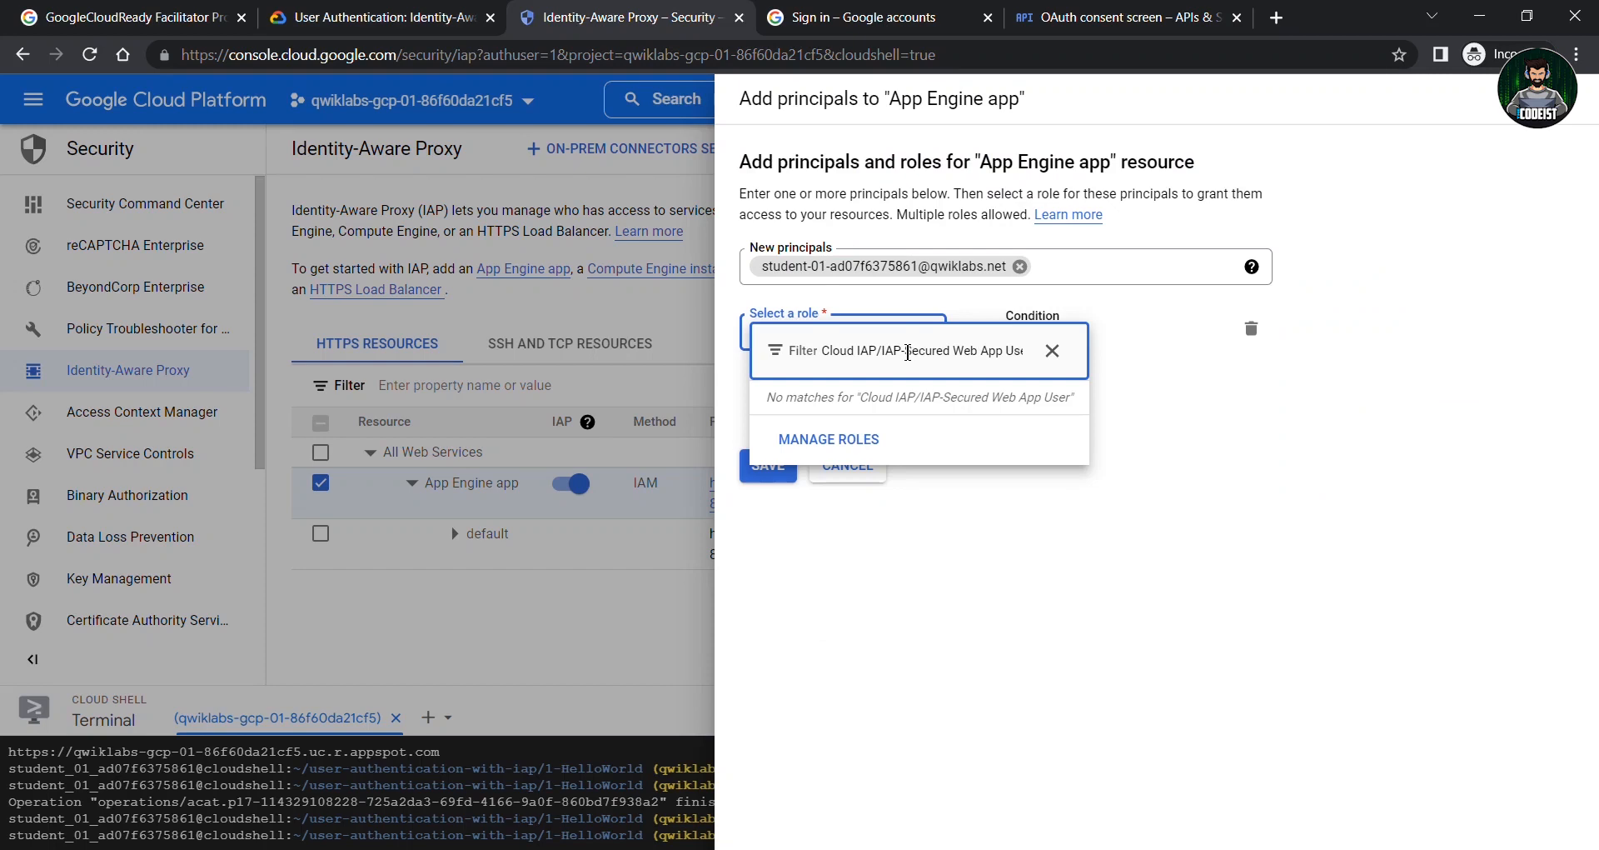
{"action": "left_click_drag", "start_coordinate": [905, 353], "coordinate": [804, 350]}
{"action": "key", "text": "BackSpace"}
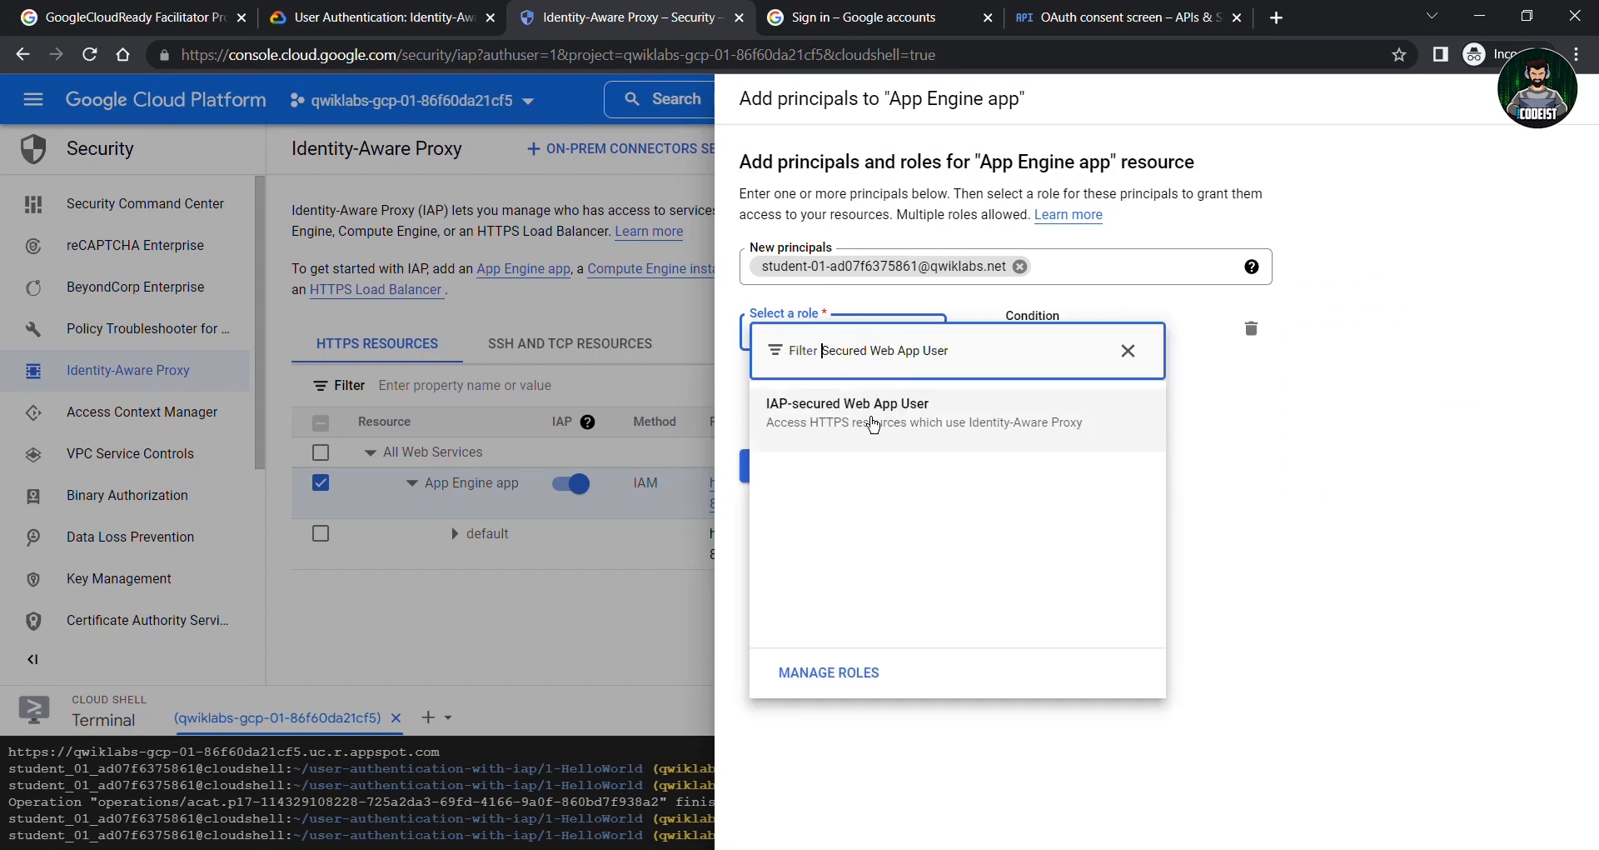
{"action": "left_click", "coordinate": [873, 422]}
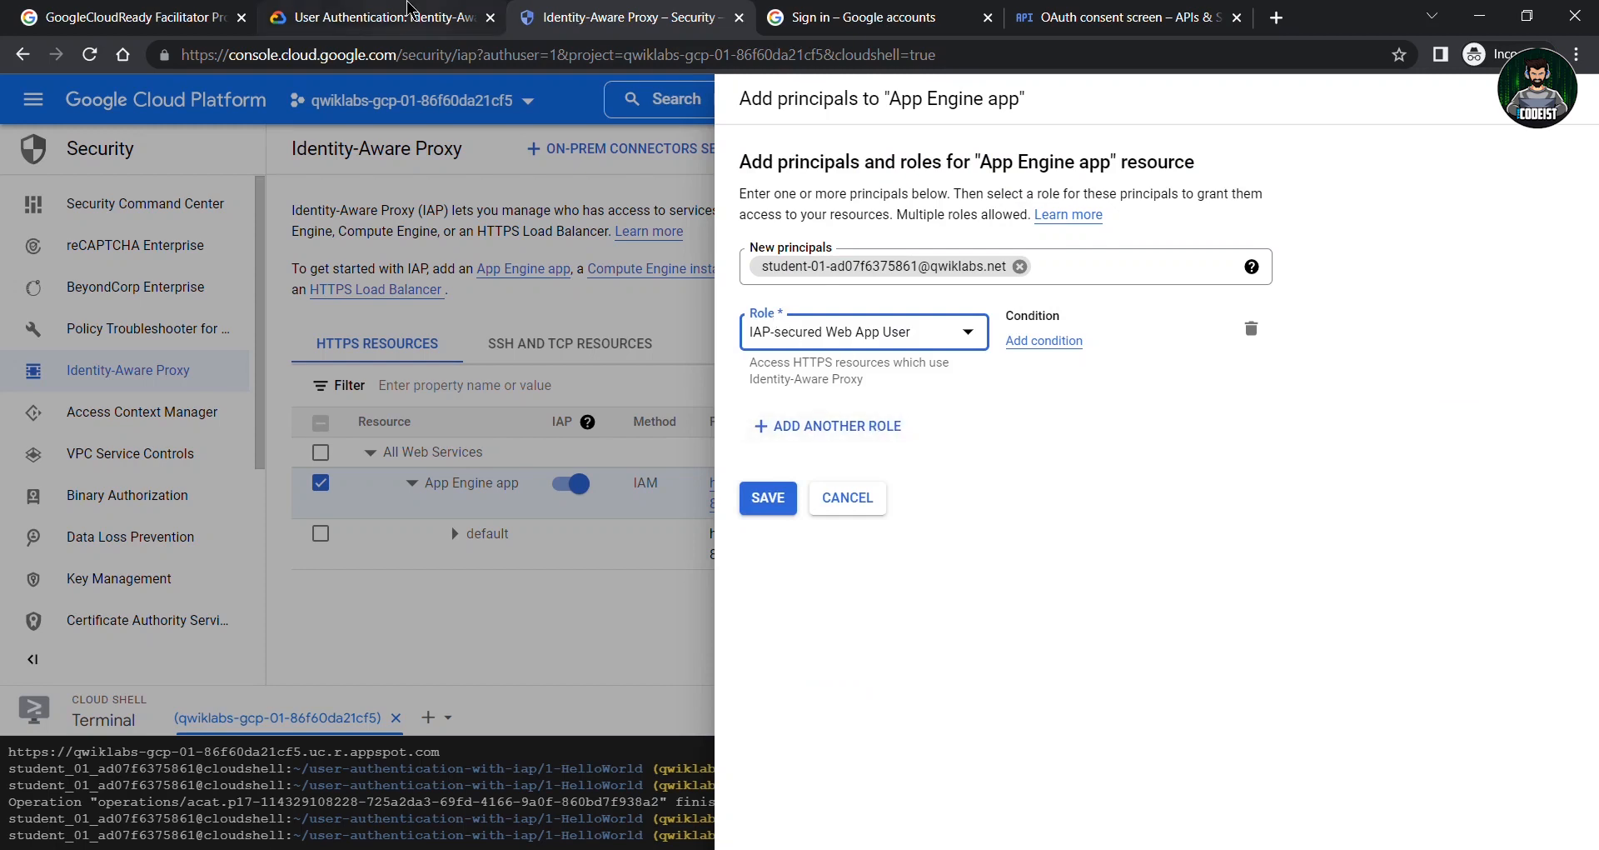
Review the lab's remaining principal instructions and save the student account's access to the App Engine app
{"action": "left_click", "coordinate": [408, 8]}
{"action": "scroll", "coordinate": [505, 390], "scroll_direction": "down", "scroll_amount": 1}
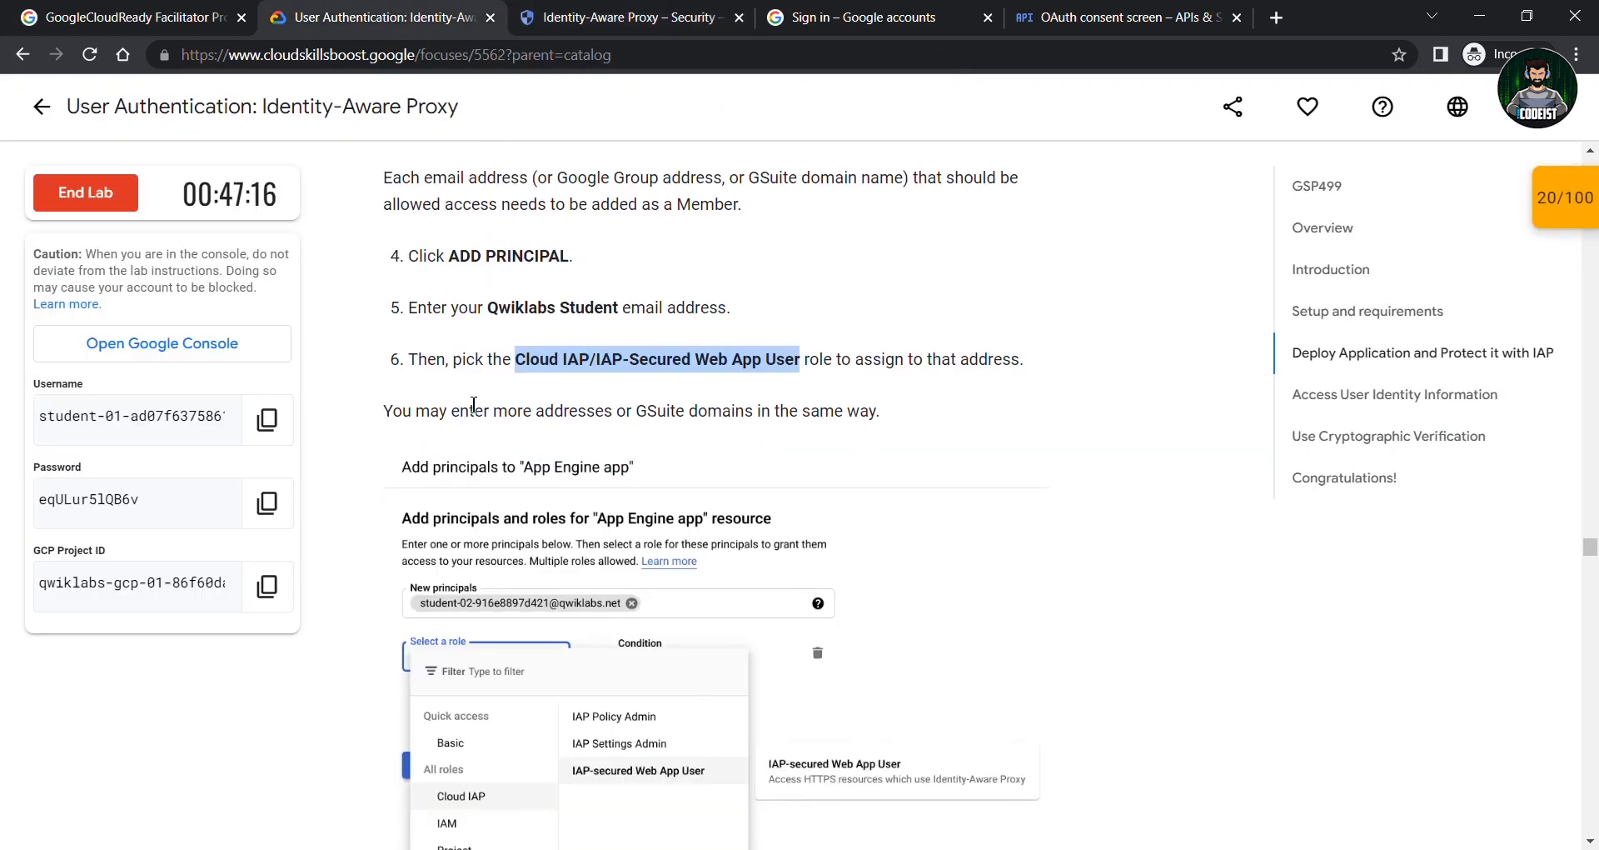
{"action": "scroll", "coordinate": [638, 435], "scroll_direction": "down", "scroll_amount": 1}
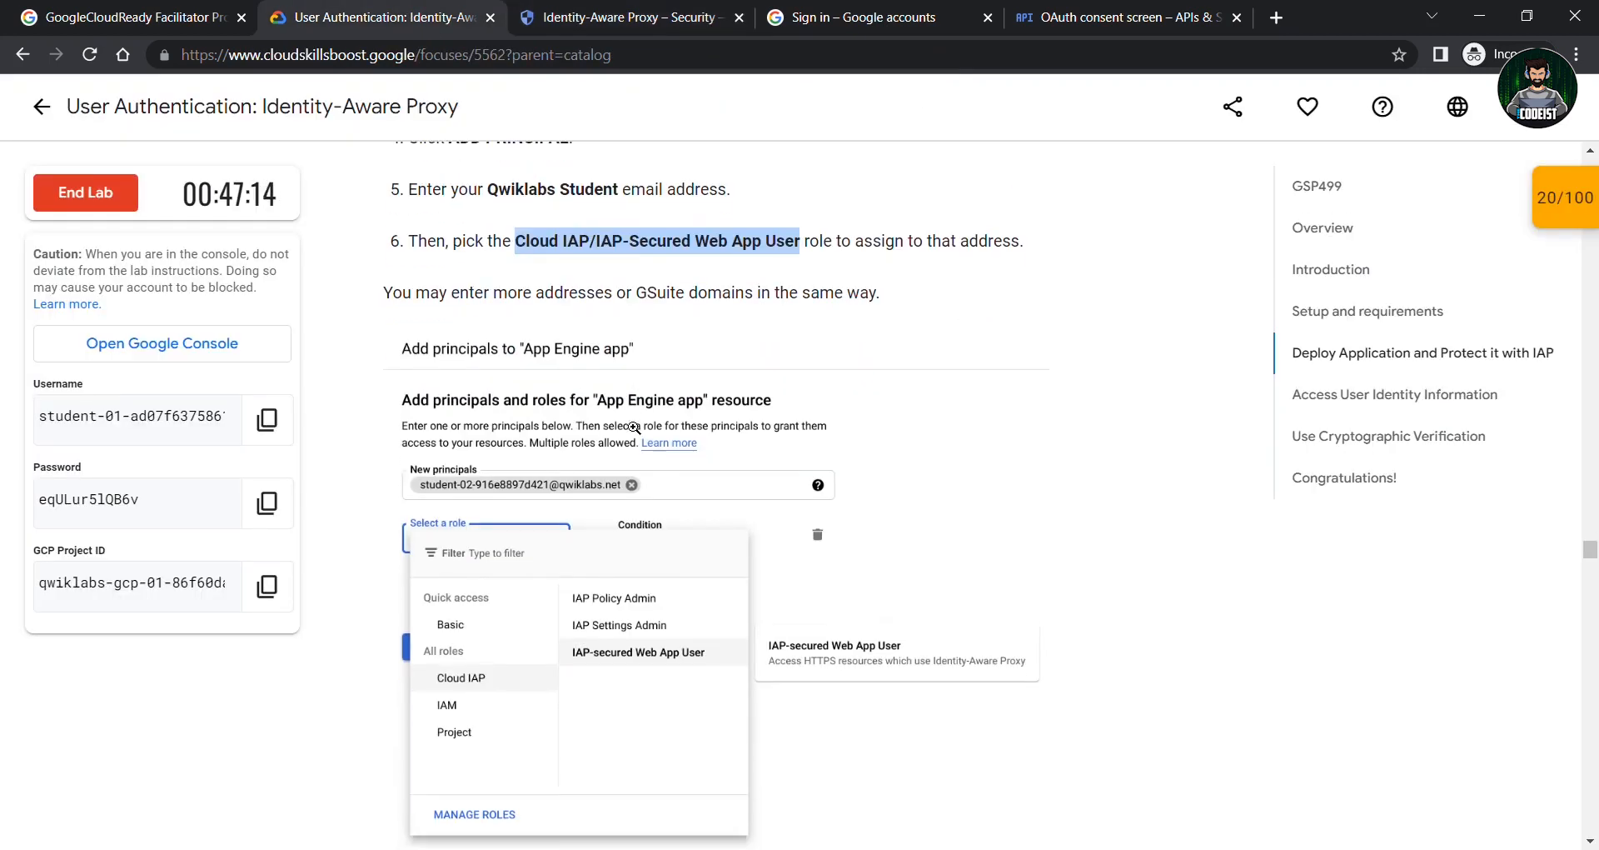
{"action": "scroll", "coordinate": [543, 424], "scroll_direction": "down", "scroll_amount": 4}
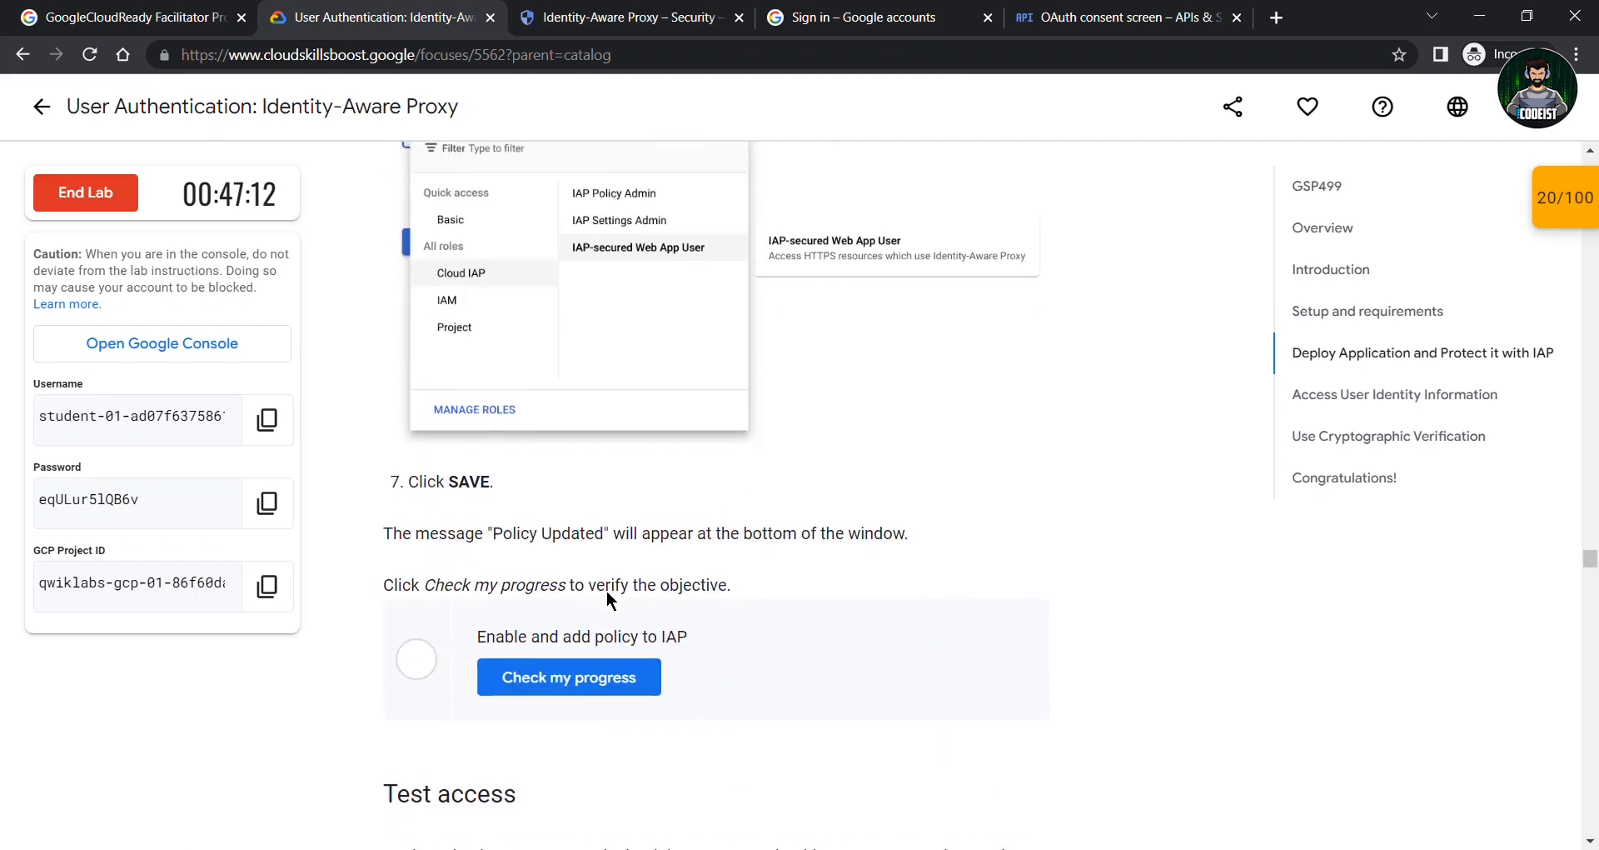
{"action": "left_click", "coordinate": [653, 10]}
{"action": "left_click", "coordinate": [768, 495]}
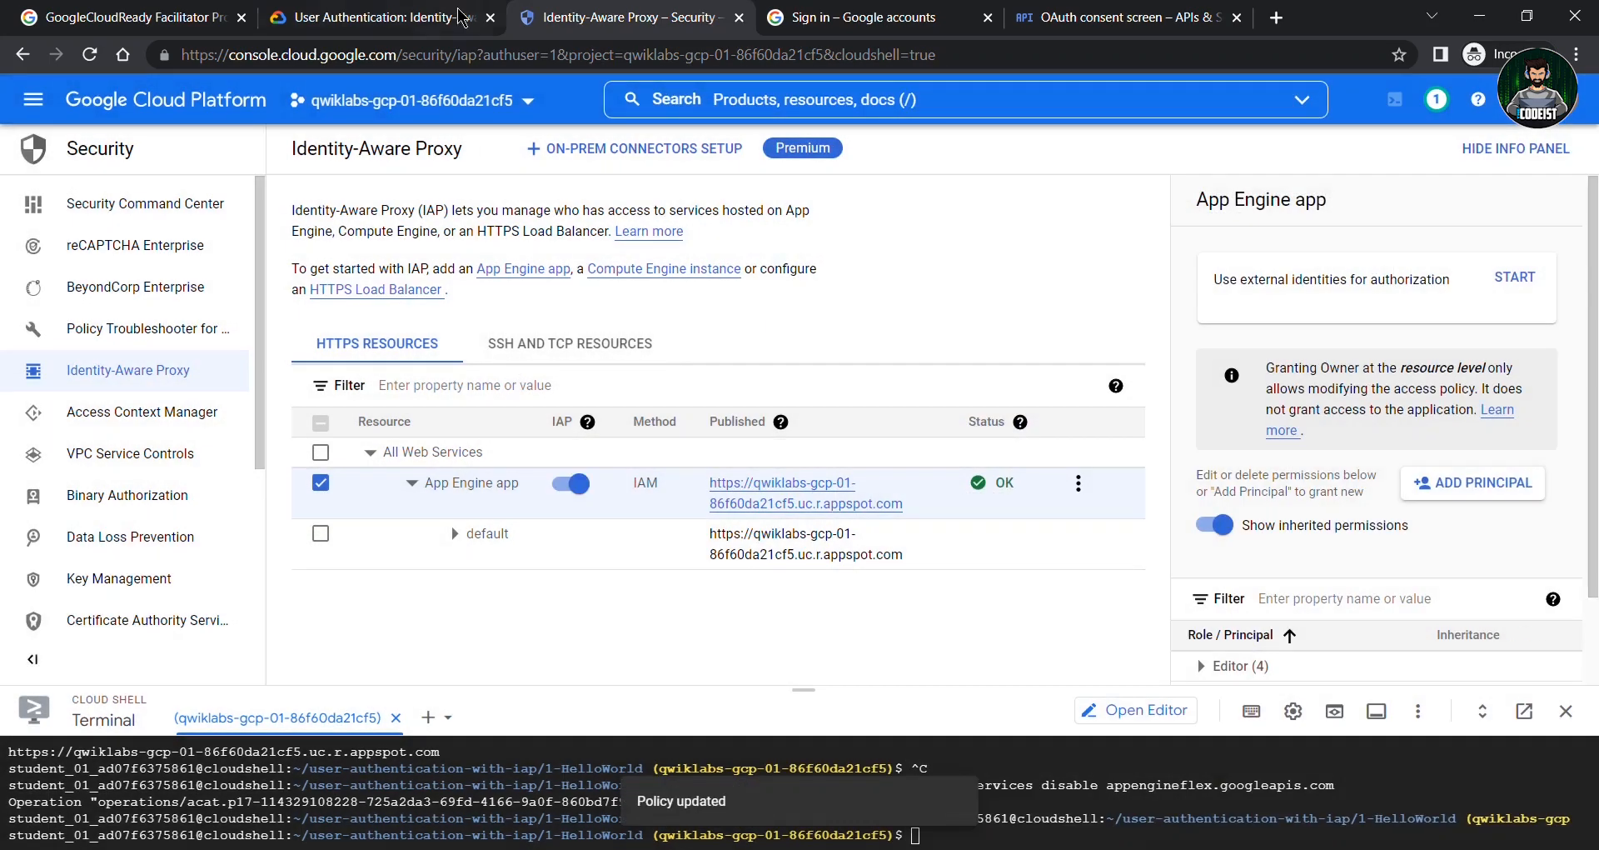
Check the lab progress for "Enable and add policy to IAP" and read the Test access instructions
{"action": "left_click", "coordinate": [412, 12]}
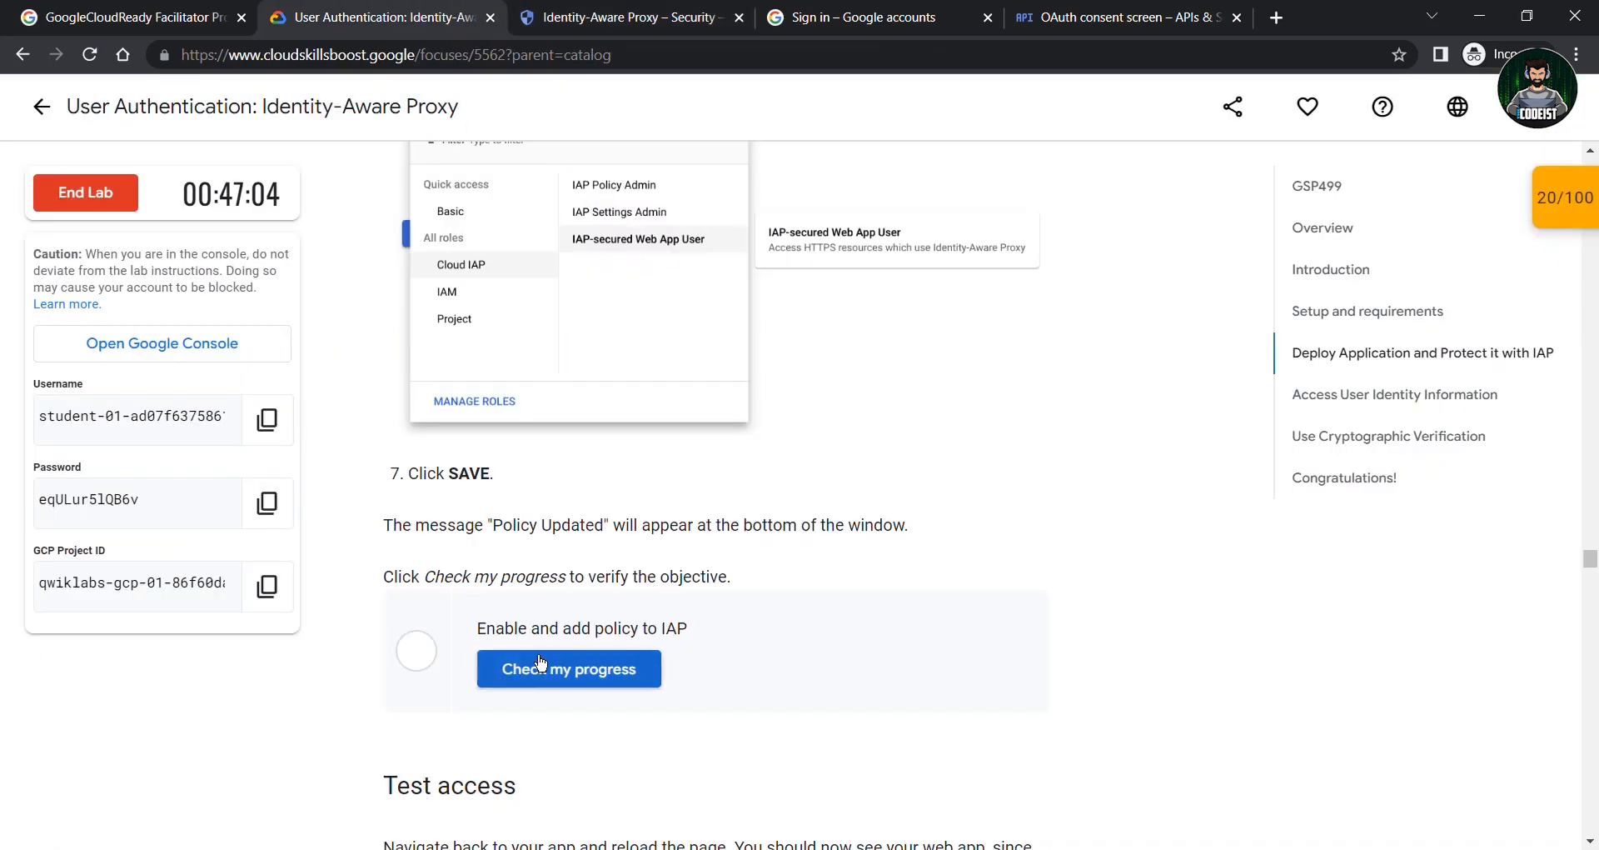
{"action": "left_click", "coordinate": [573, 666]}
{"action": "scroll", "coordinate": [533, 418], "scroll_direction": "down", "scroll_amount": 3}
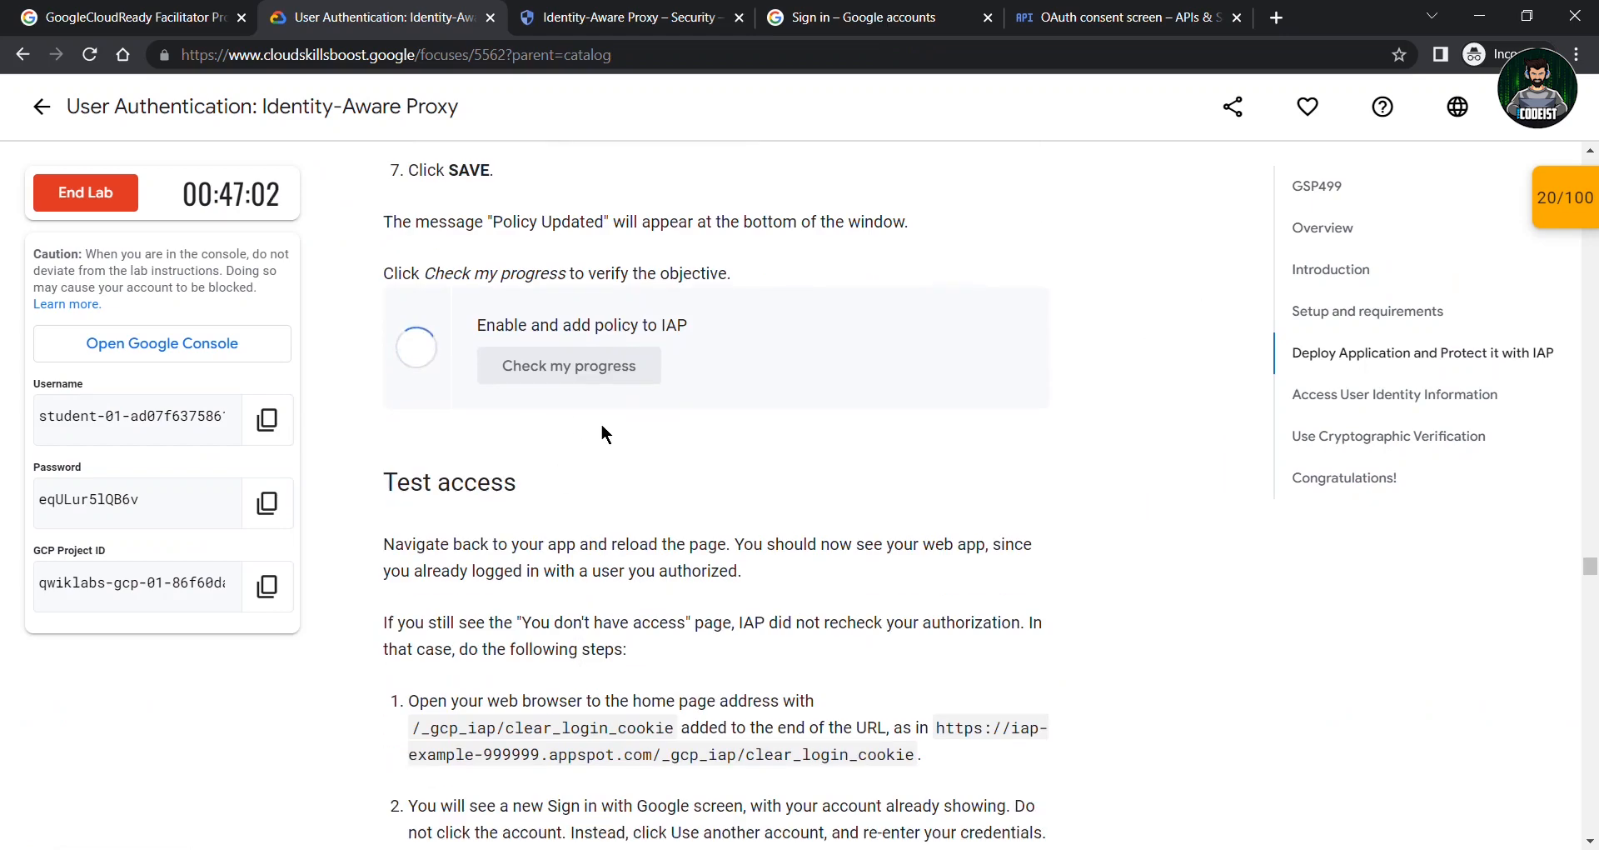
{"action": "scroll", "coordinate": [566, 496], "scroll_direction": "down", "scroll_amount": 1}
{"action": "scroll", "coordinate": [566, 505], "scroll_direction": "down", "scroll_amount": 1}
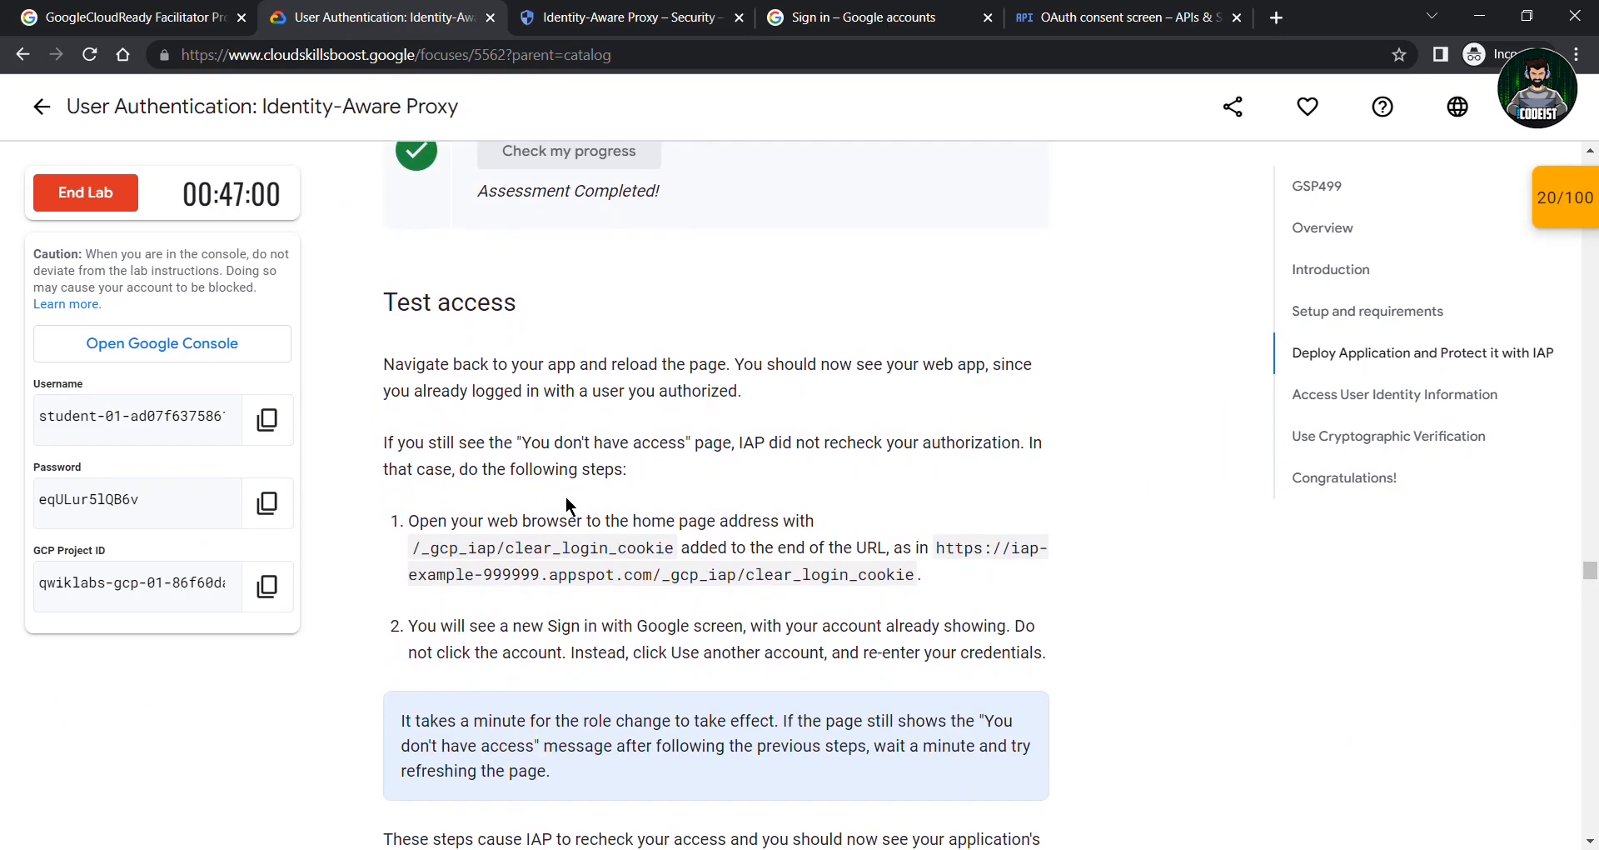
{"action": "scroll", "coordinate": [635, 552], "scroll_direction": "down", "scroll_amount": 1}
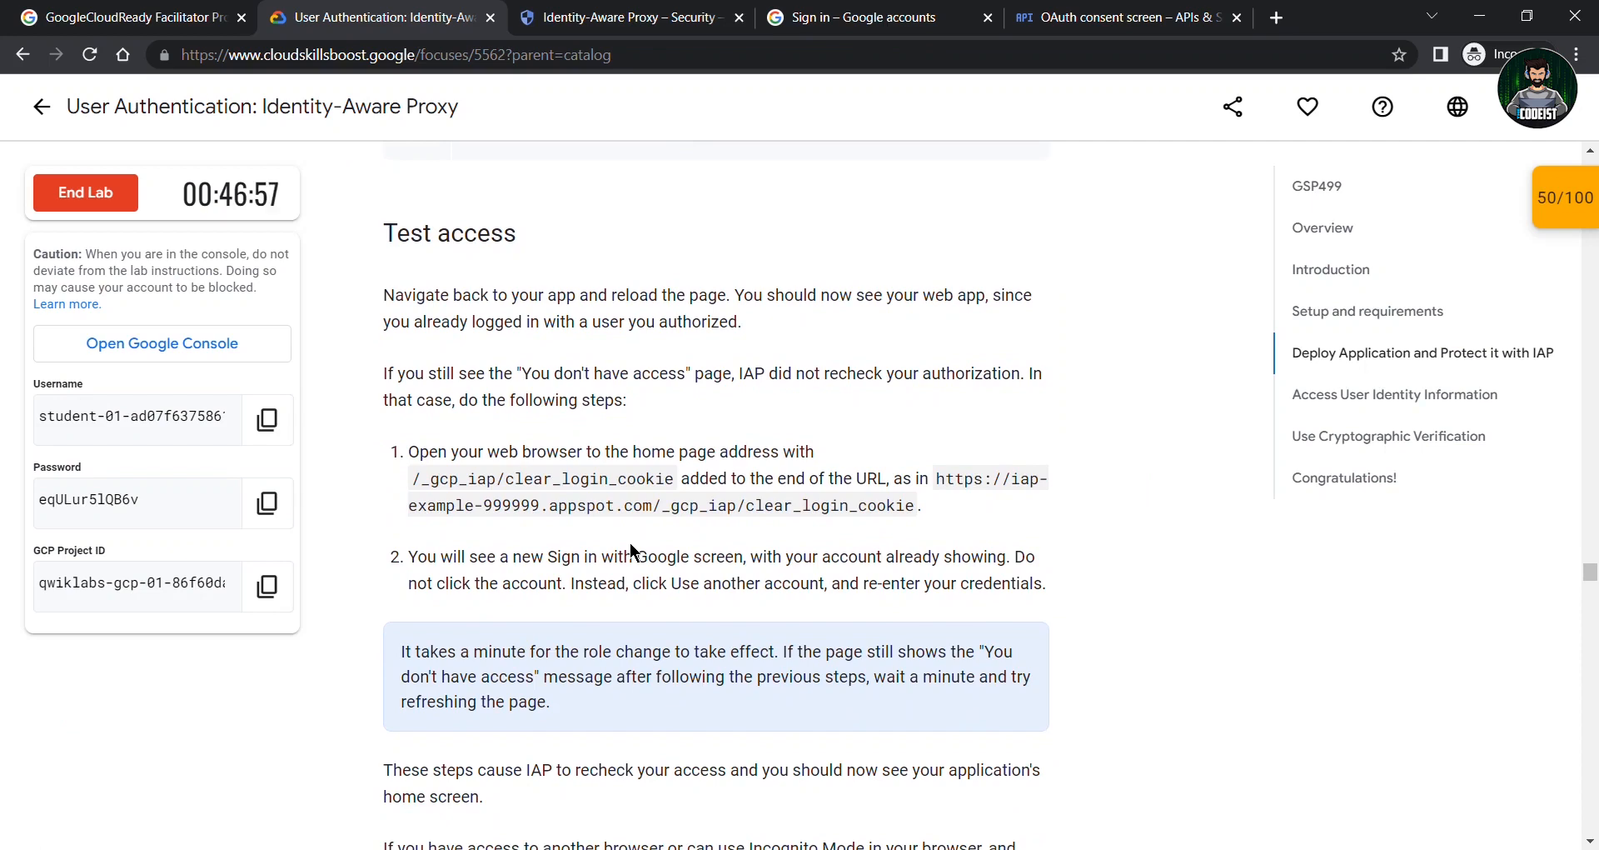
{"action": "scroll", "coordinate": [630, 542], "scroll_direction": "down", "scroll_amount": 5}
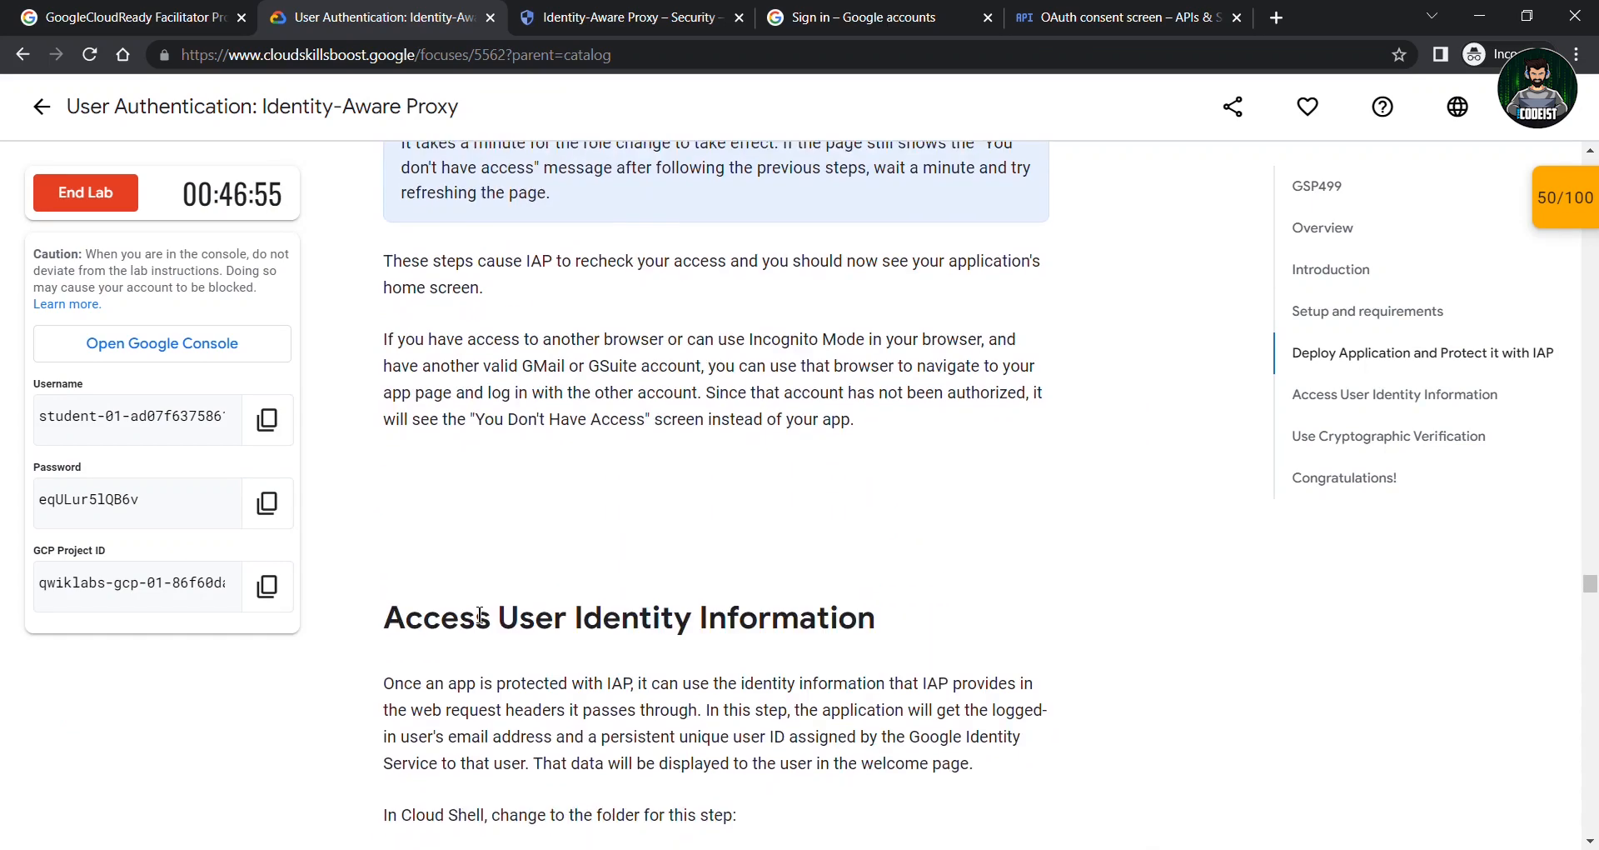
Copy the folder command from the Access User Identity Information section and run cd ~/user-authentication-with-iap/2-HelloUser in Cloud Shell
{"action": "scroll", "coordinate": [481, 616], "scroll_direction": "down", "scroll_amount": 4}
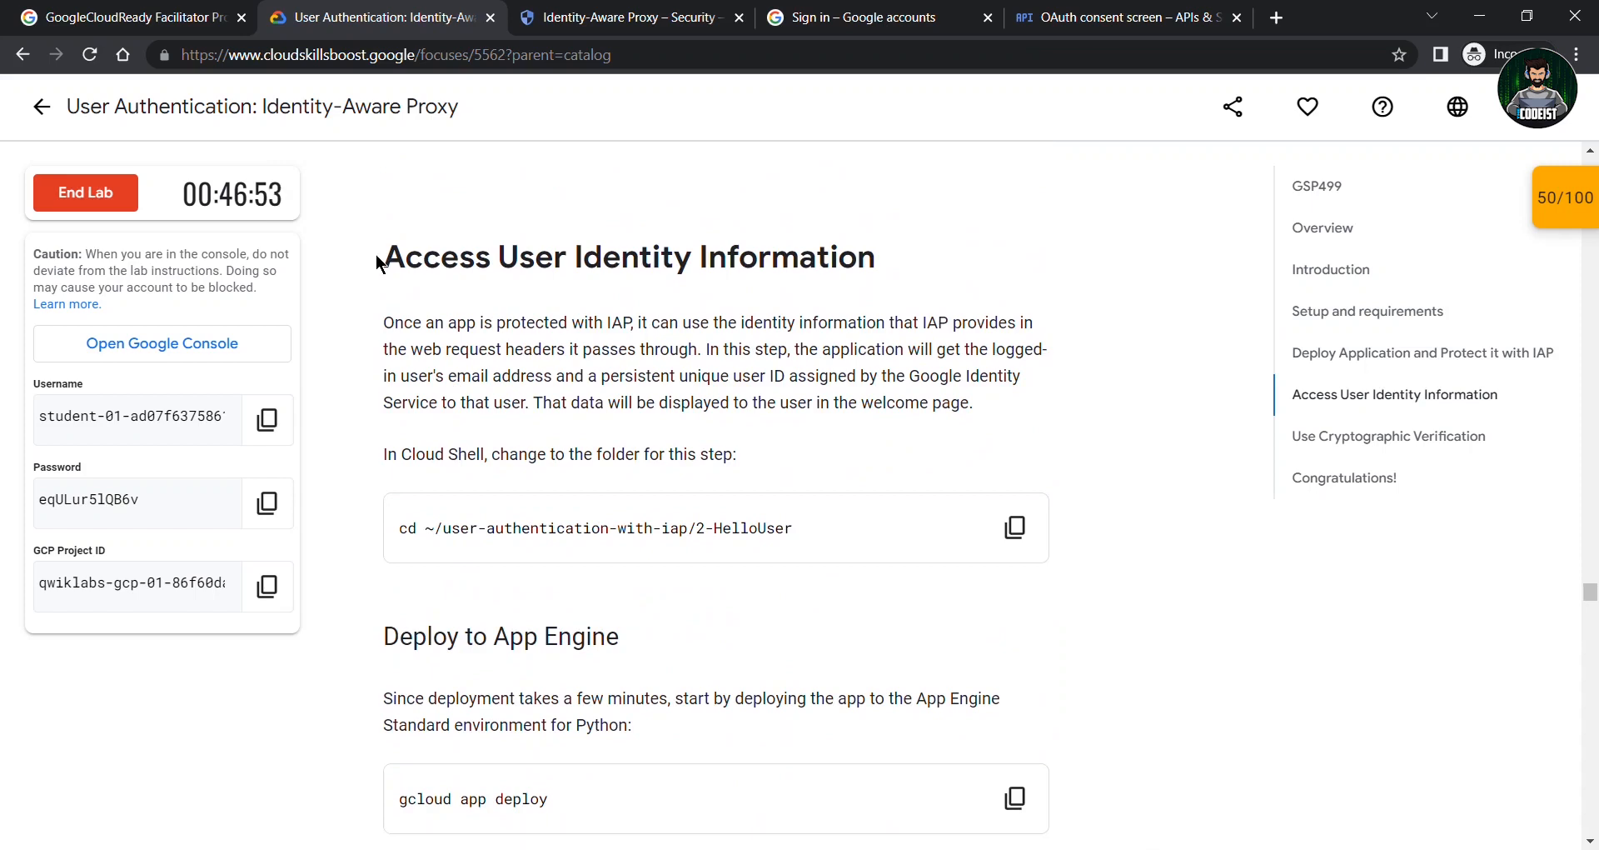
{"action": "left_click_drag", "start_coordinate": [376, 263], "coordinate": [983, 285]}
{"action": "left_click", "coordinate": [1015, 526]}
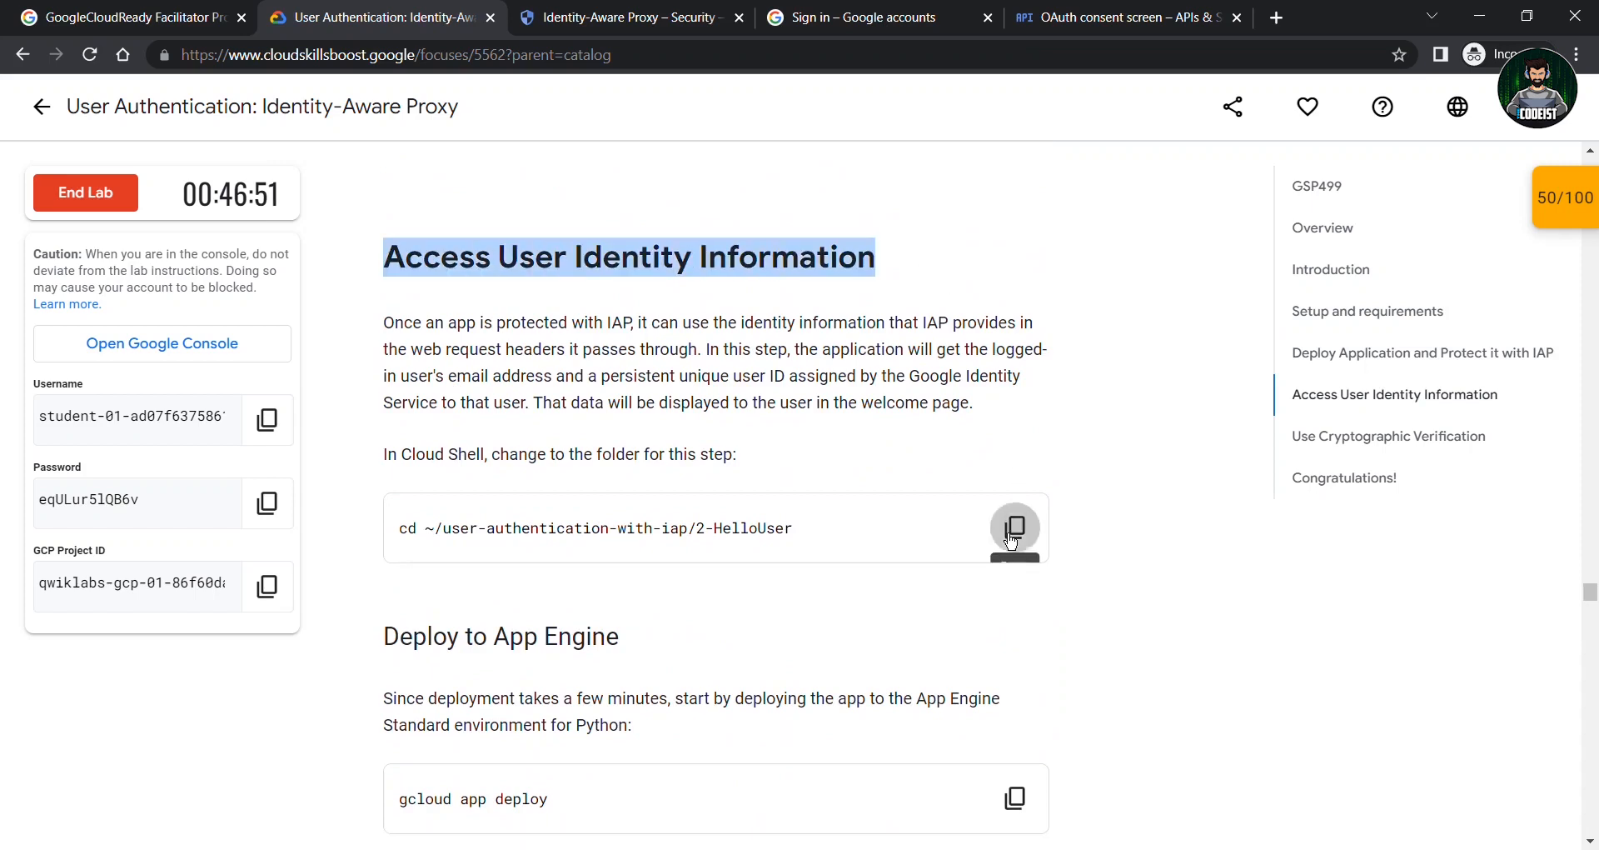
{"action": "left_click", "coordinate": [706, 10]}
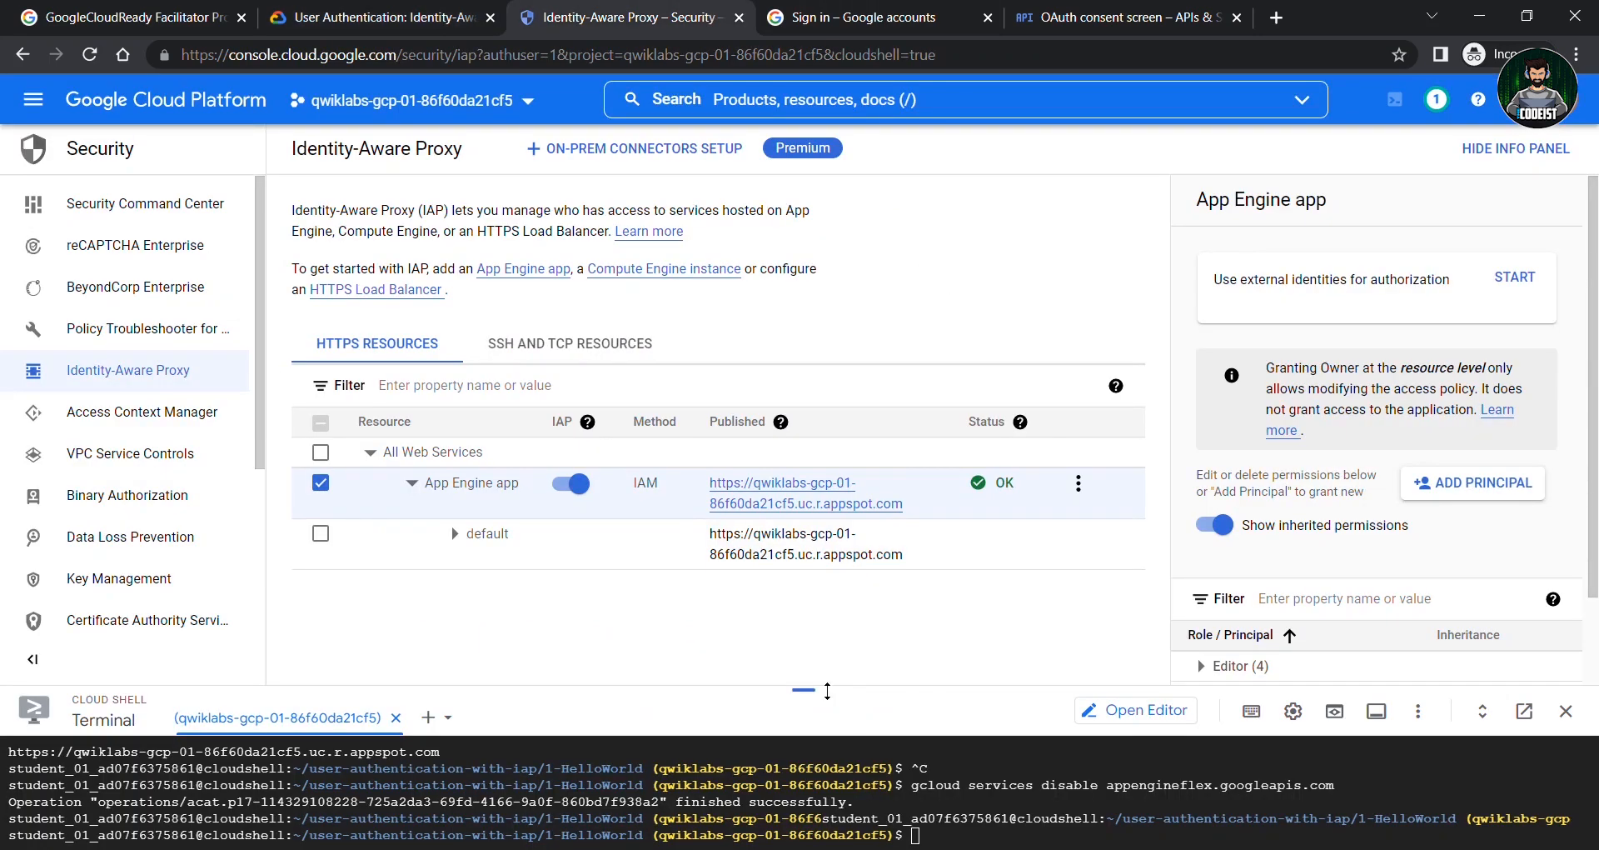
{"action": "left_click_drag", "start_coordinate": [812, 688], "coordinate": [804, 473]}
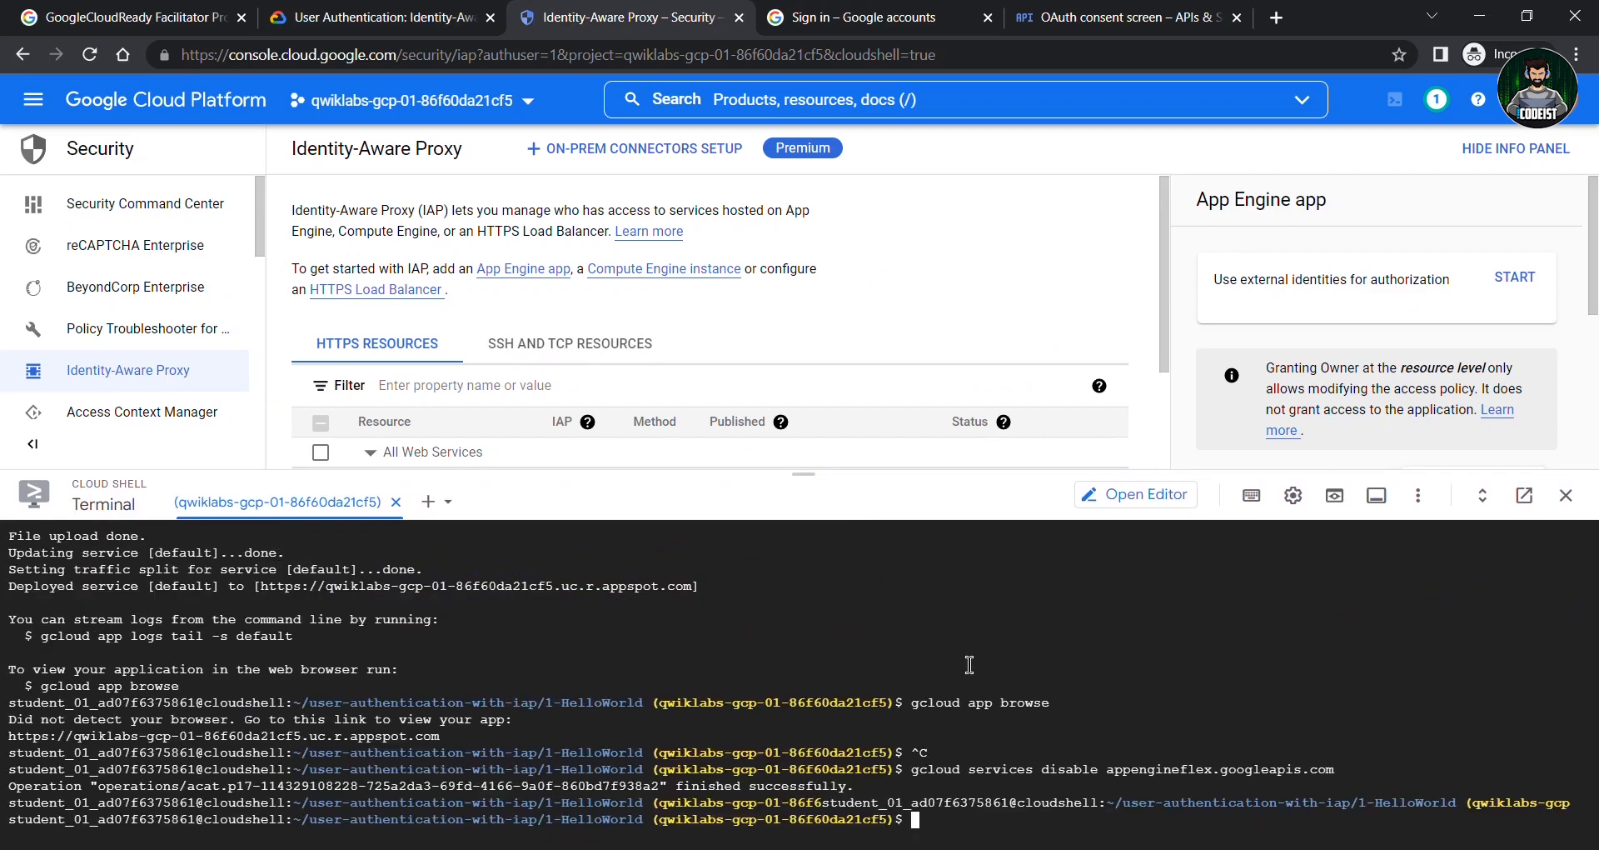
{"action": "key", "text": "ctrl+v"}
{"action": "key", "text": "Return"}
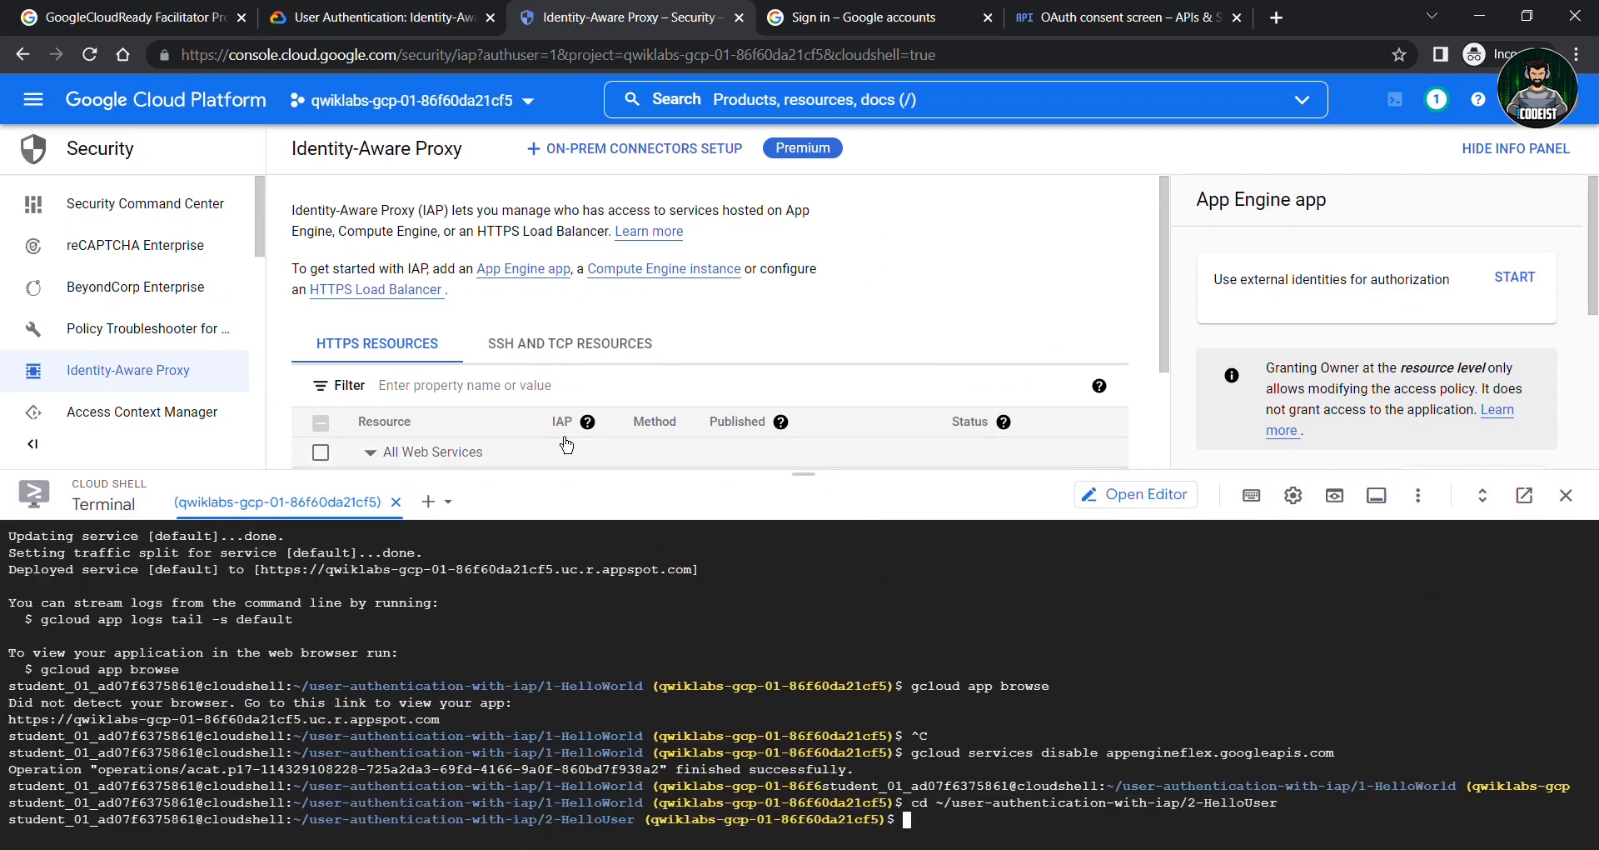
Copy the Deploy to App Engine command from the lab, run gcloud app deploy in Cloud Shell, and confirm with Y
{"action": "left_click", "coordinate": [367, 16]}
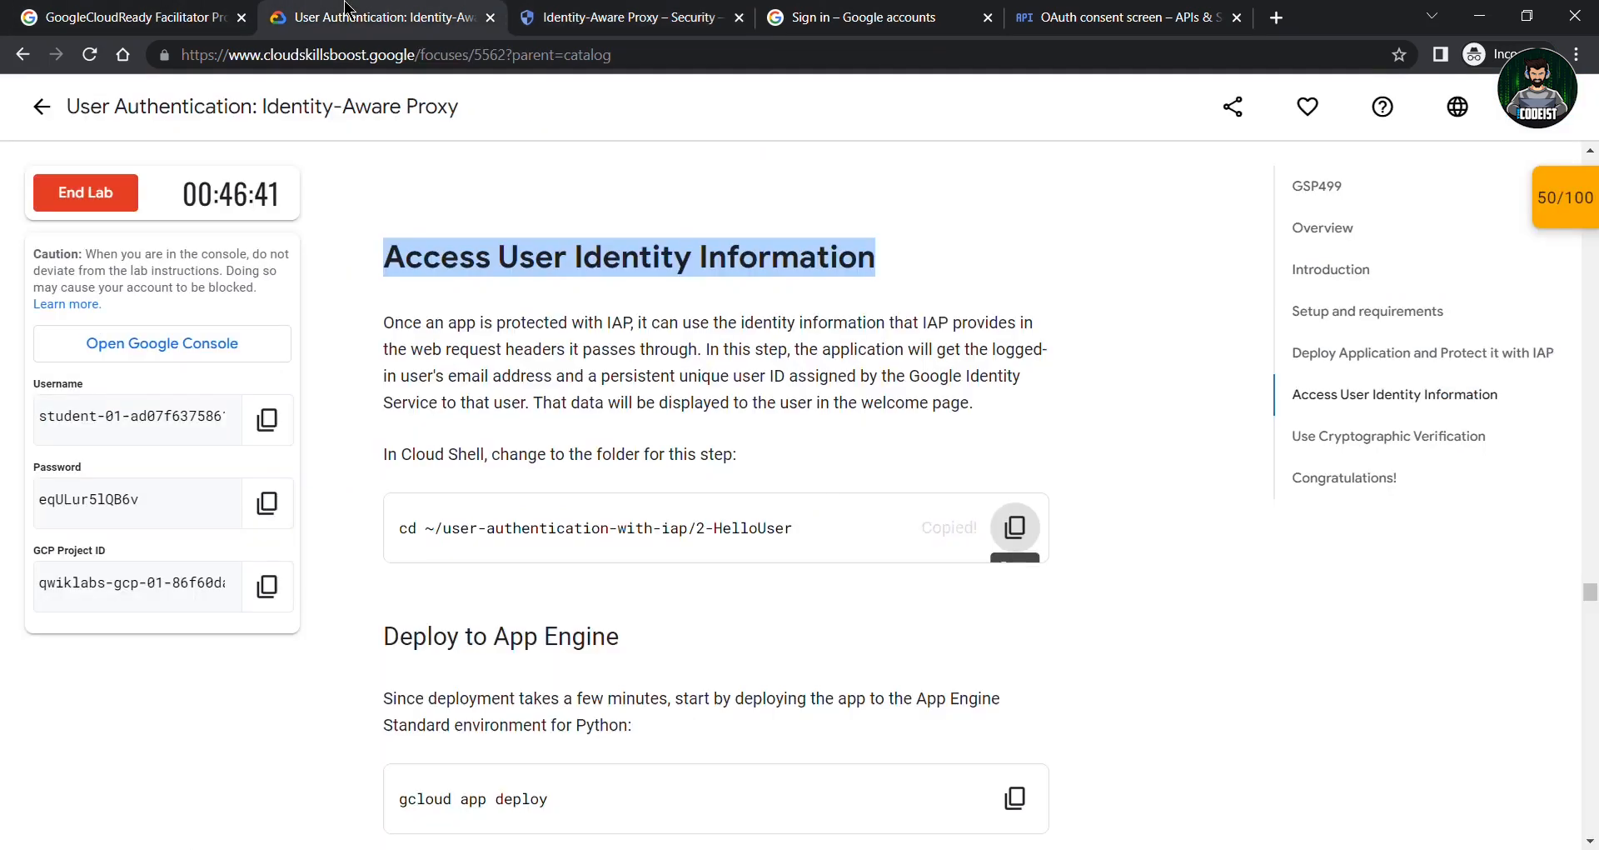
{"action": "scroll", "coordinate": [554, 518], "scroll_direction": "down", "scroll_amount": 3}
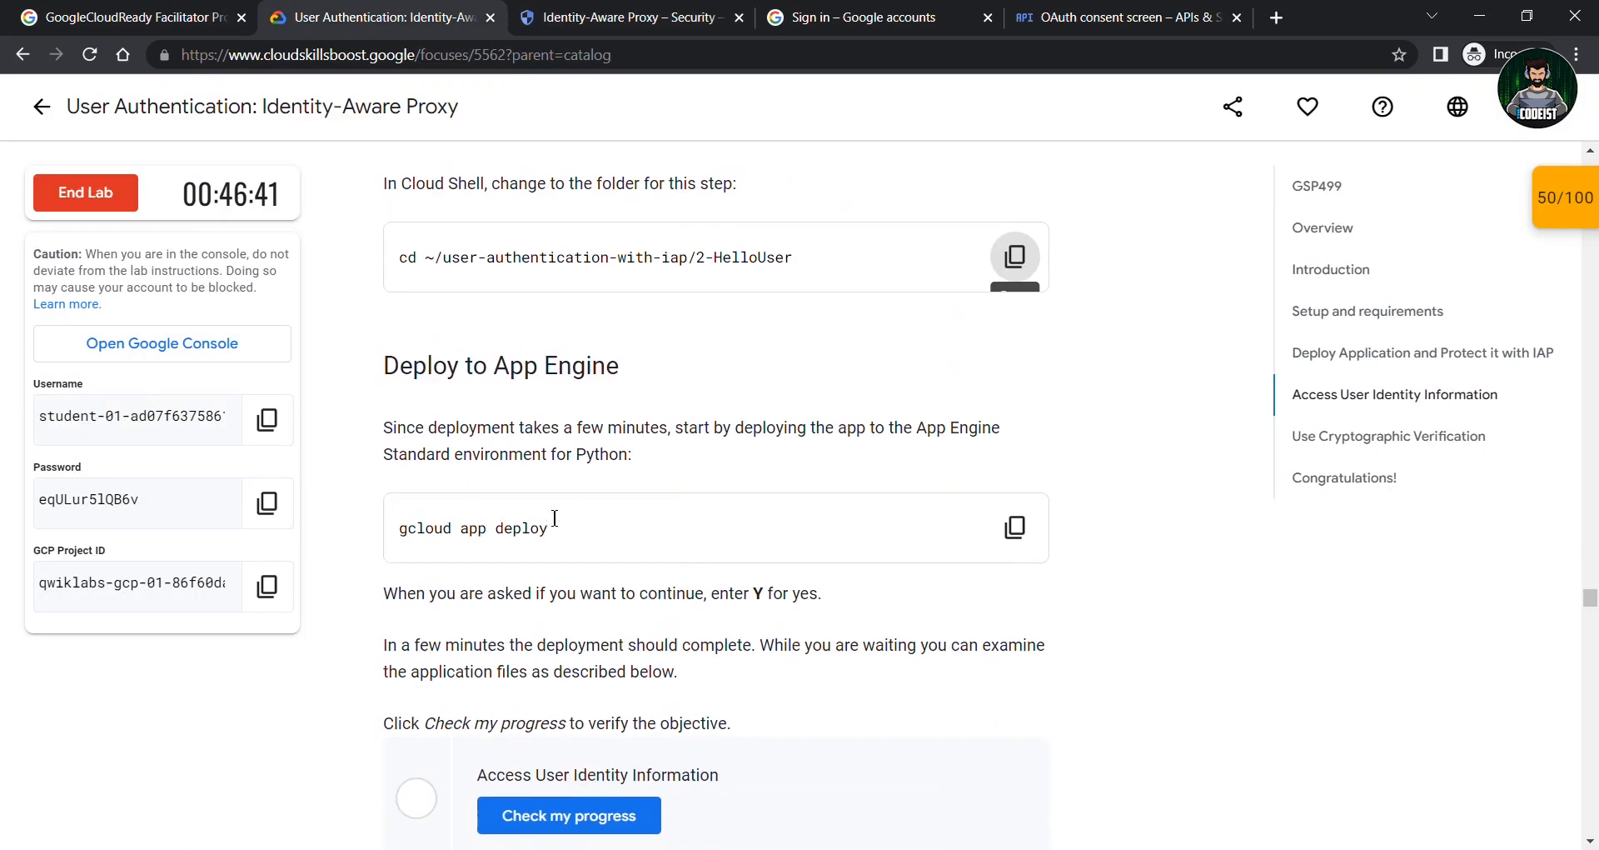
{"action": "left_click", "coordinate": [1015, 518]}
{"action": "left_click", "coordinate": [679, 8]}
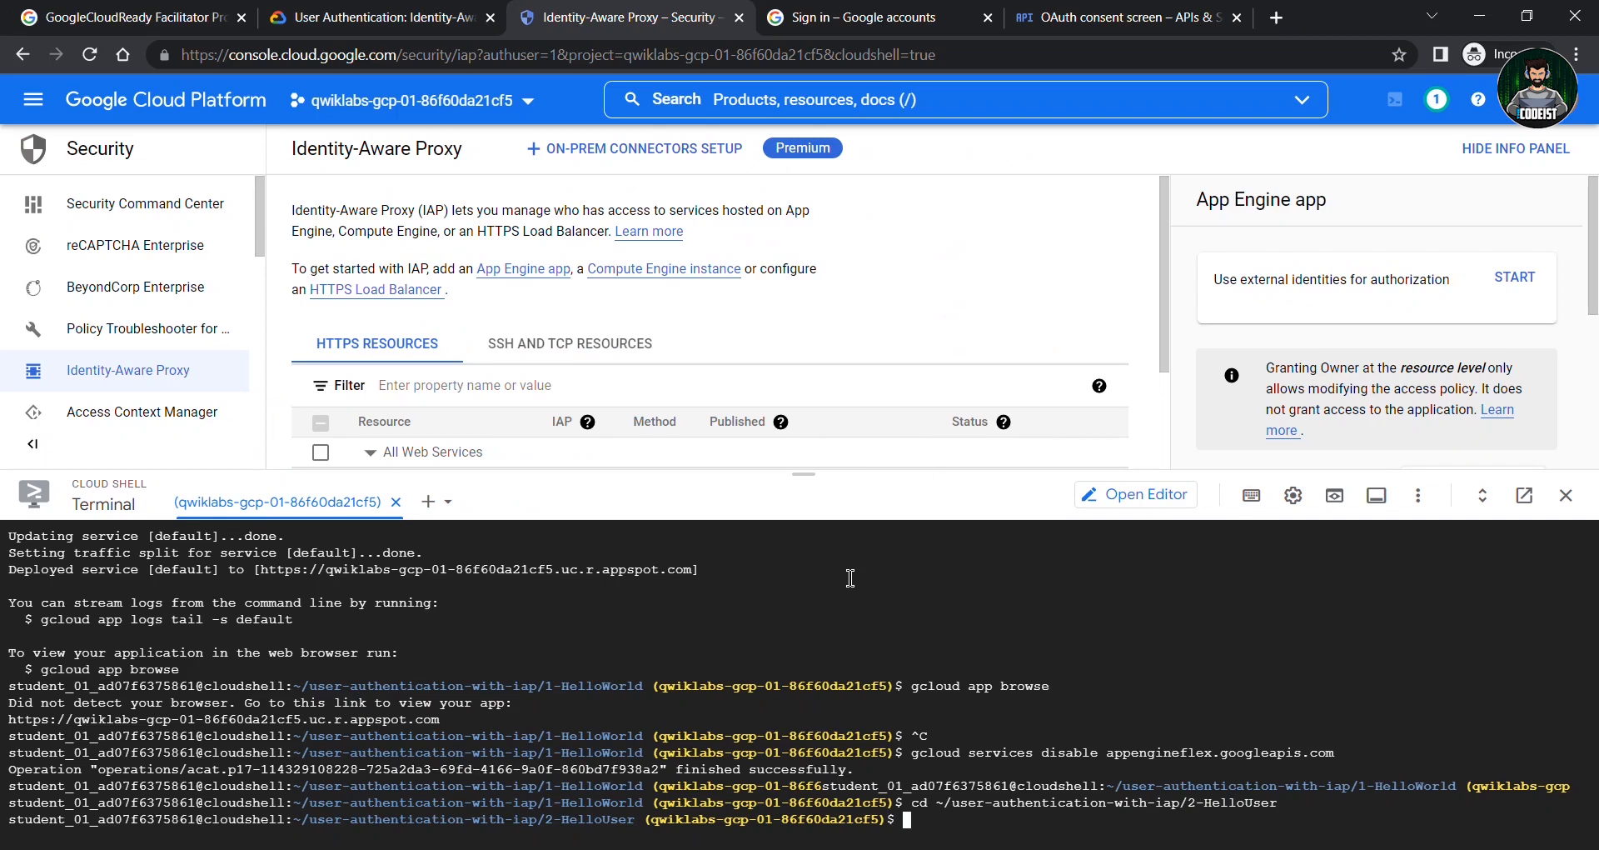
{"action": "key", "text": "ctrl+v"}
{"action": "key", "text": "Return"}
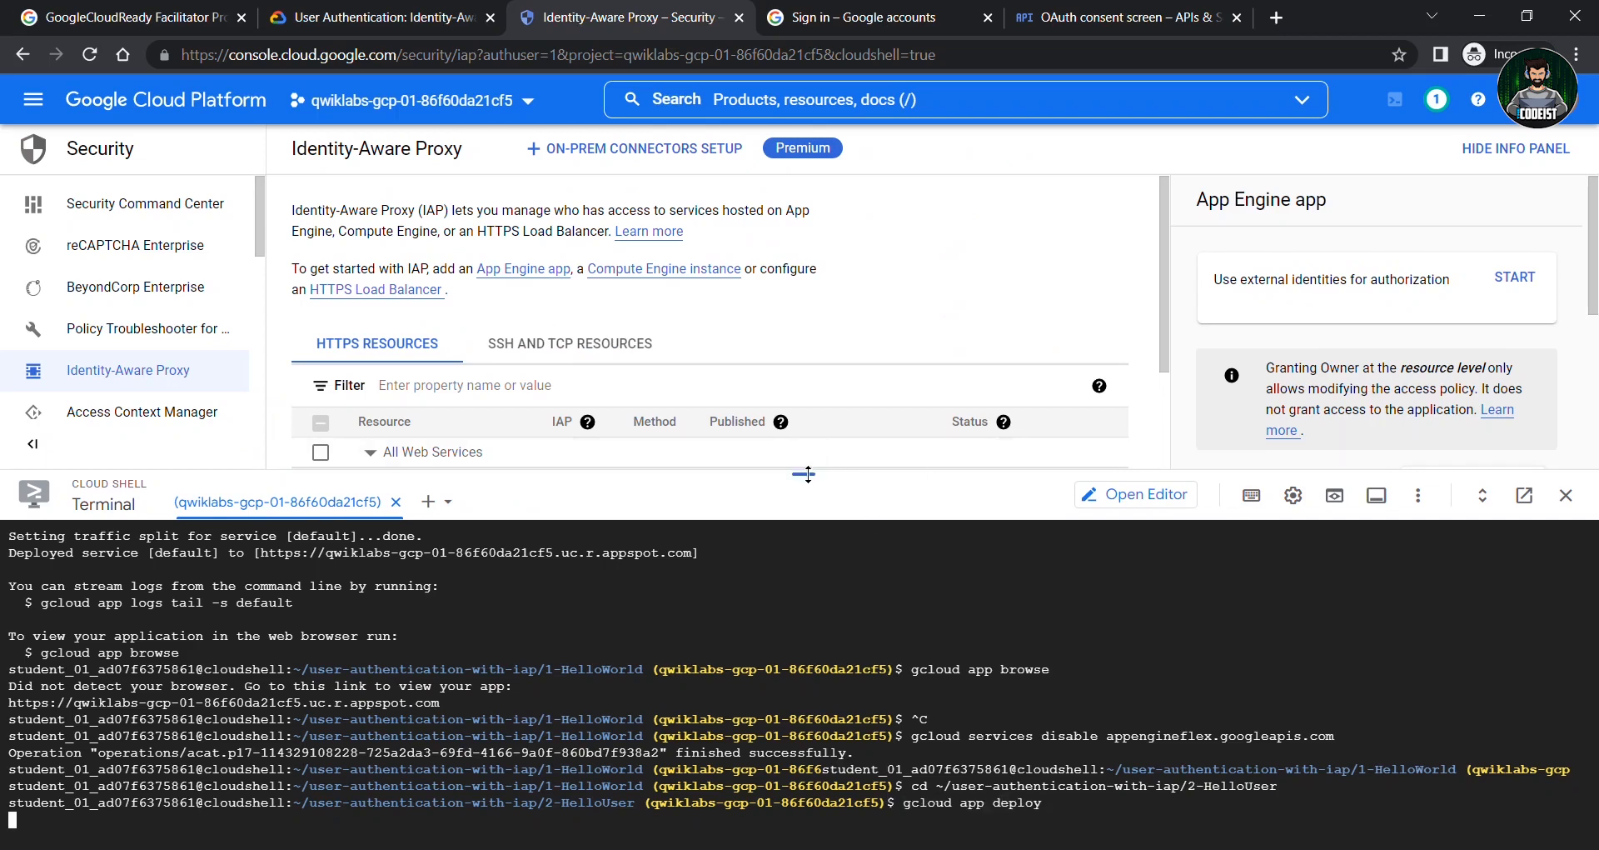
{"action": "left_click_drag", "start_coordinate": [805, 473], "coordinate": [785, 389]}
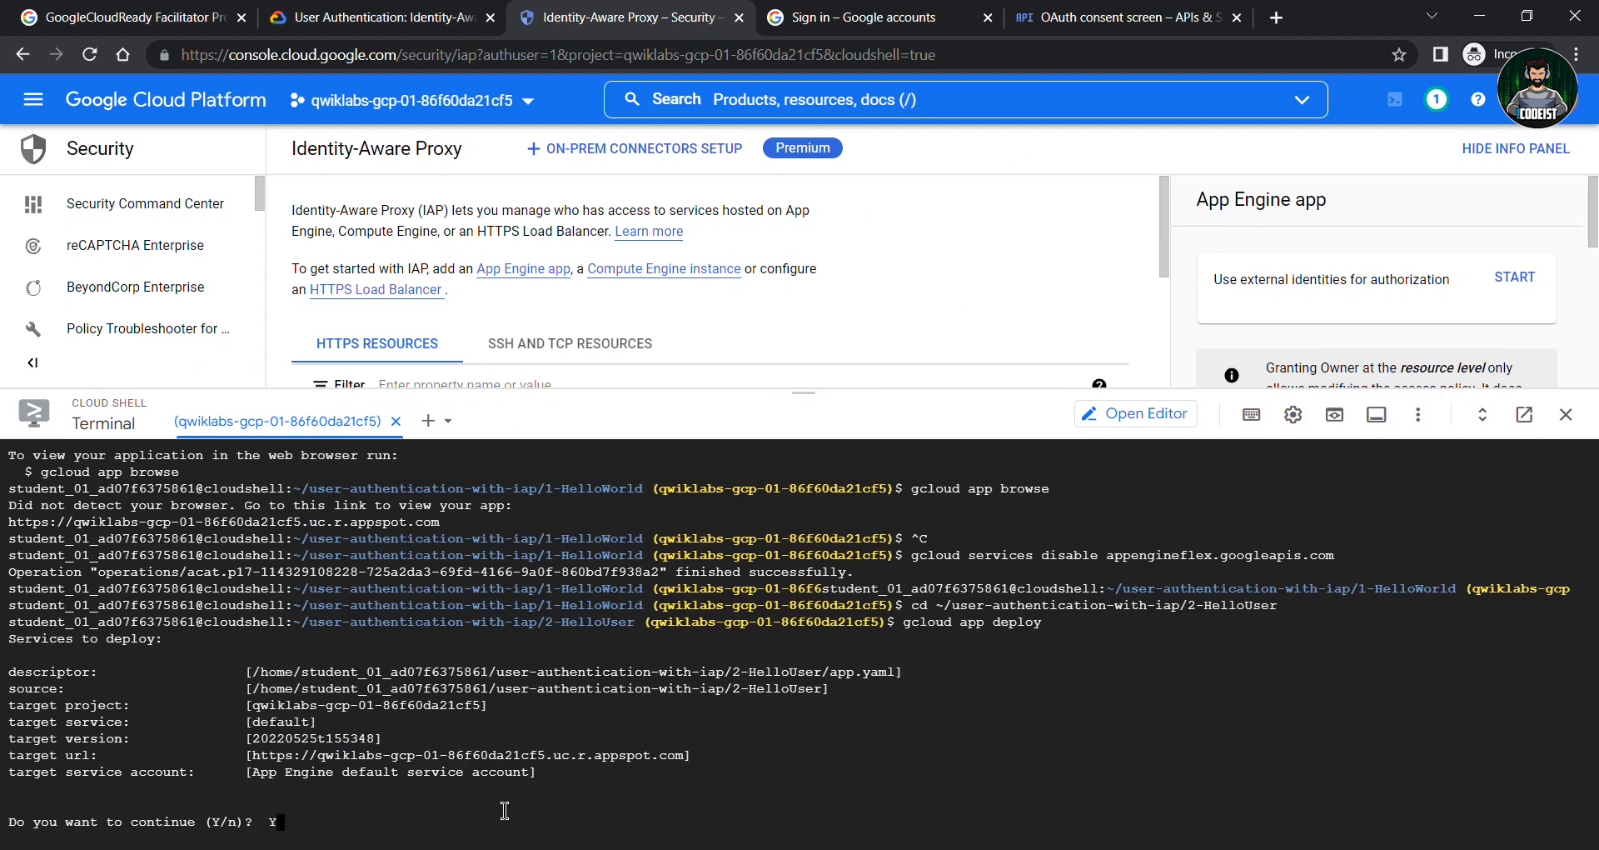
{"action": "key", "text": "Return"}
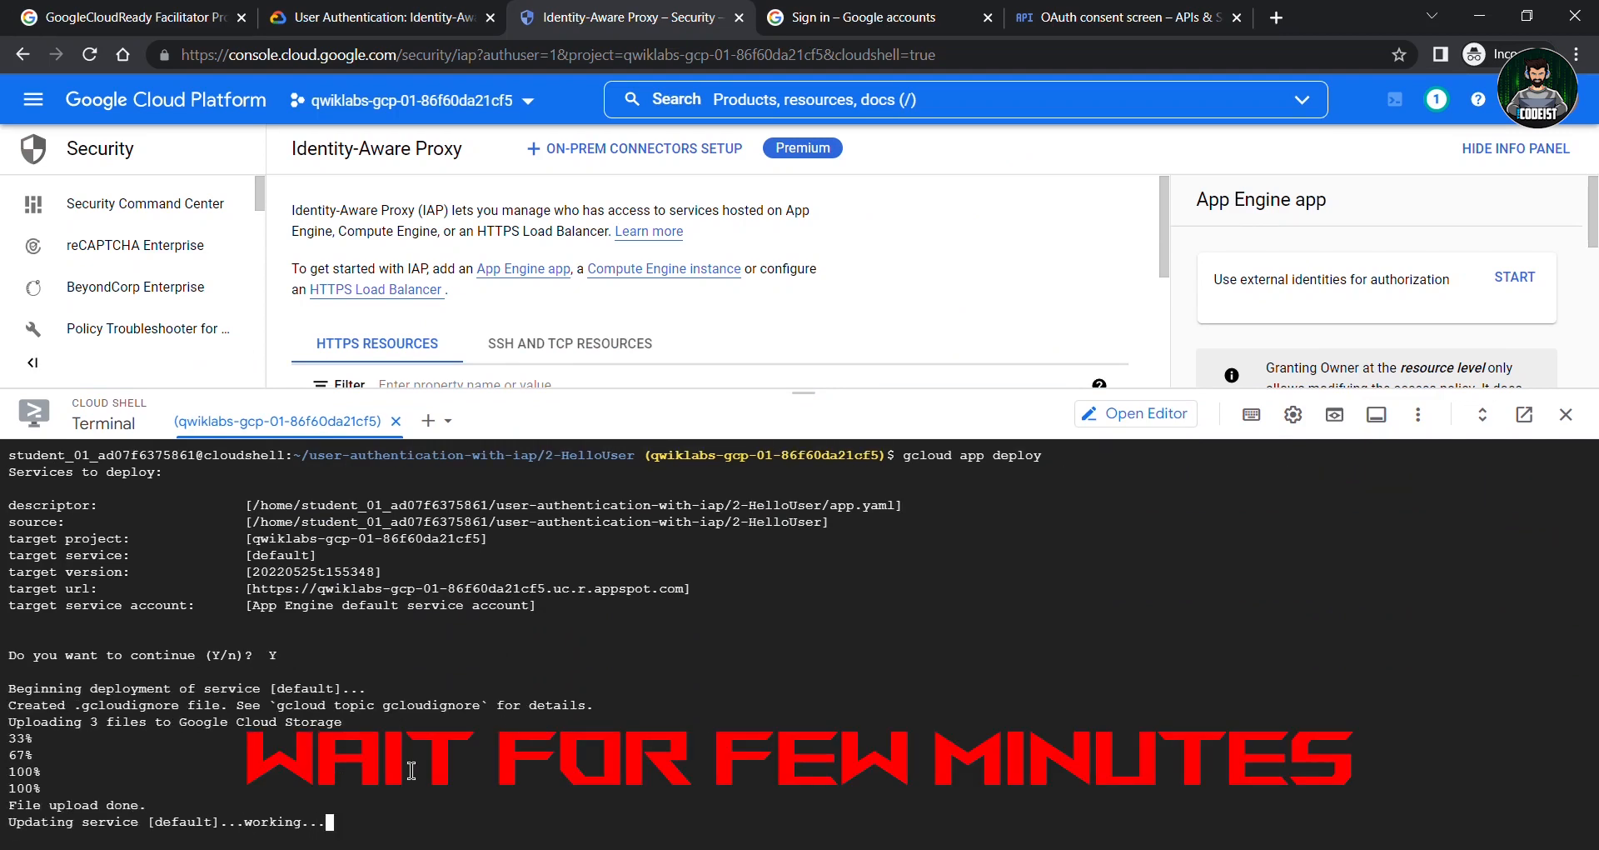
Wait for the HelloUser deployment to finish and check the lab progress for "Access User Identity Information"
{"action": "left_click", "coordinate": [375, 17]}
{"action": "scroll", "coordinate": [567, 533], "scroll_direction": "down", "scroll_amount": 2}
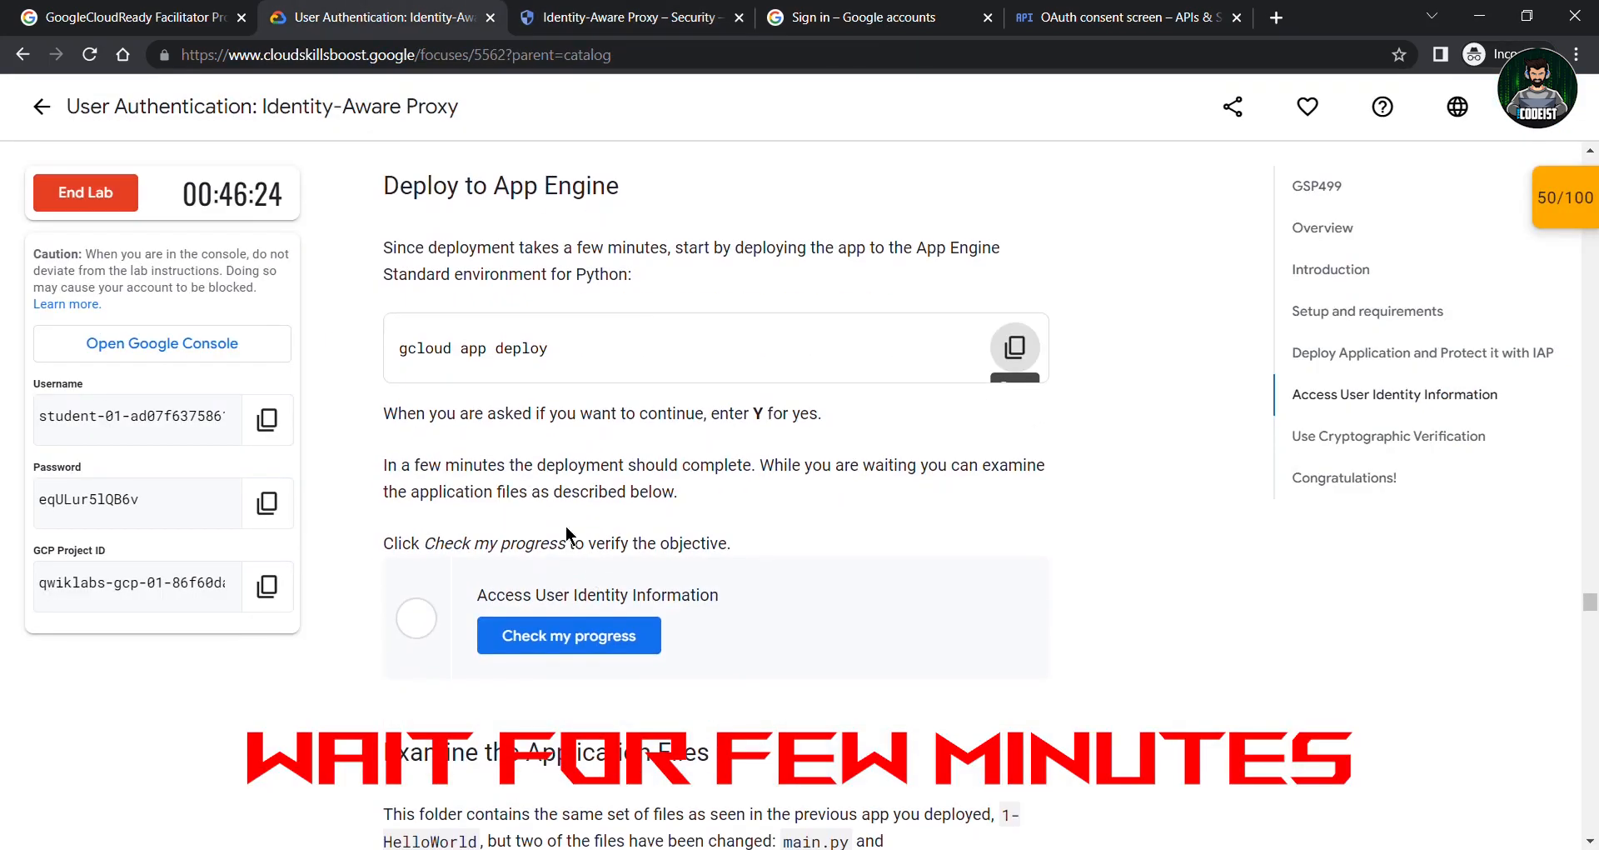
{"action": "key", "text": "ctrl+Tab"}
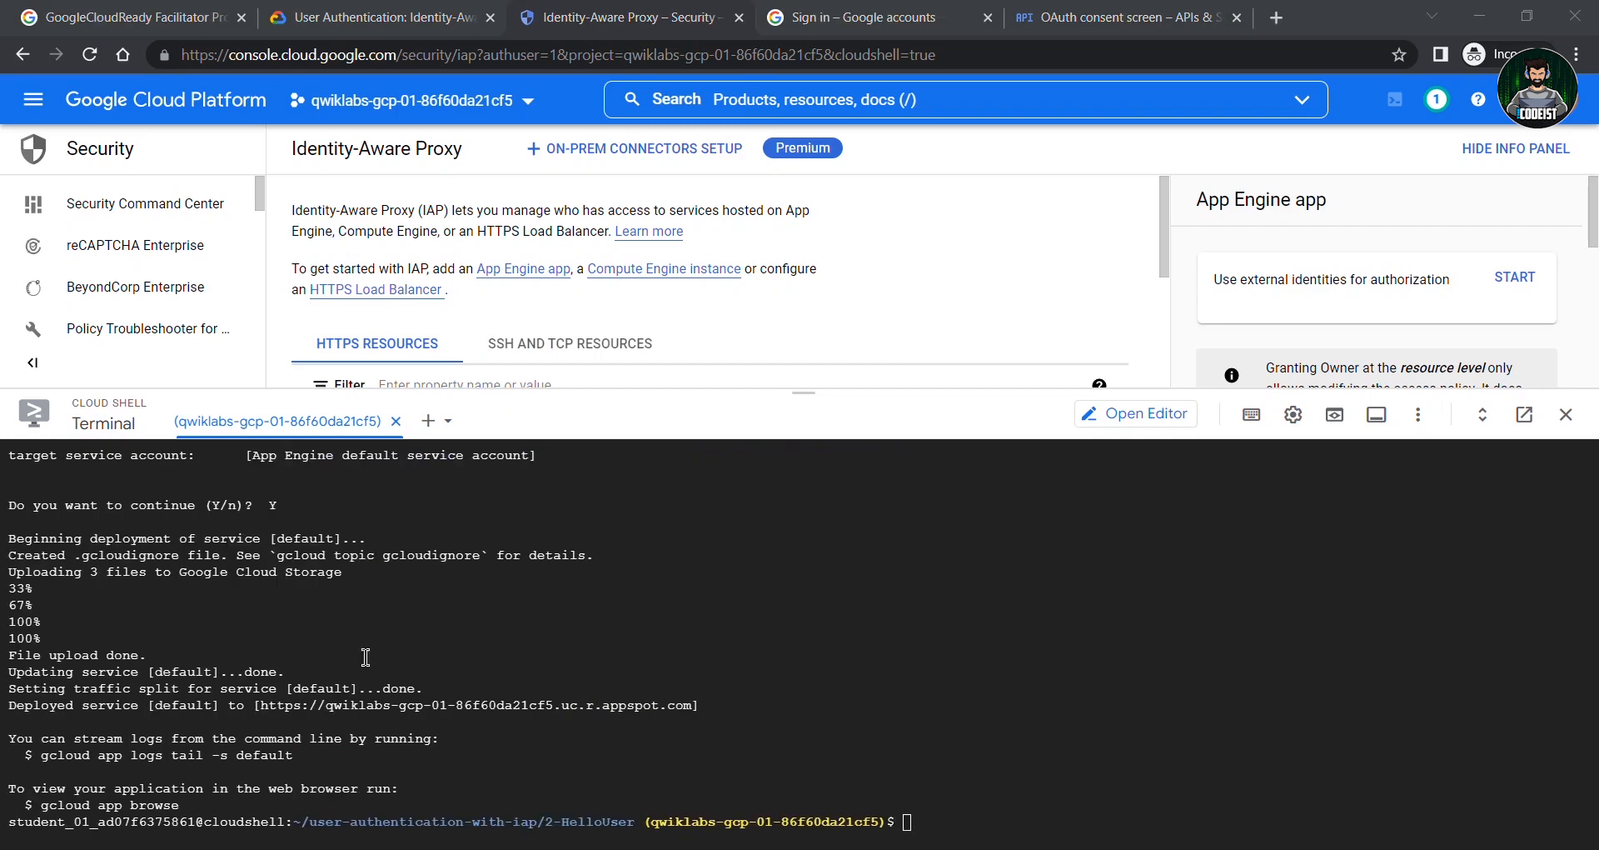
{"action": "left_click", "coordinate": [350, 12]}
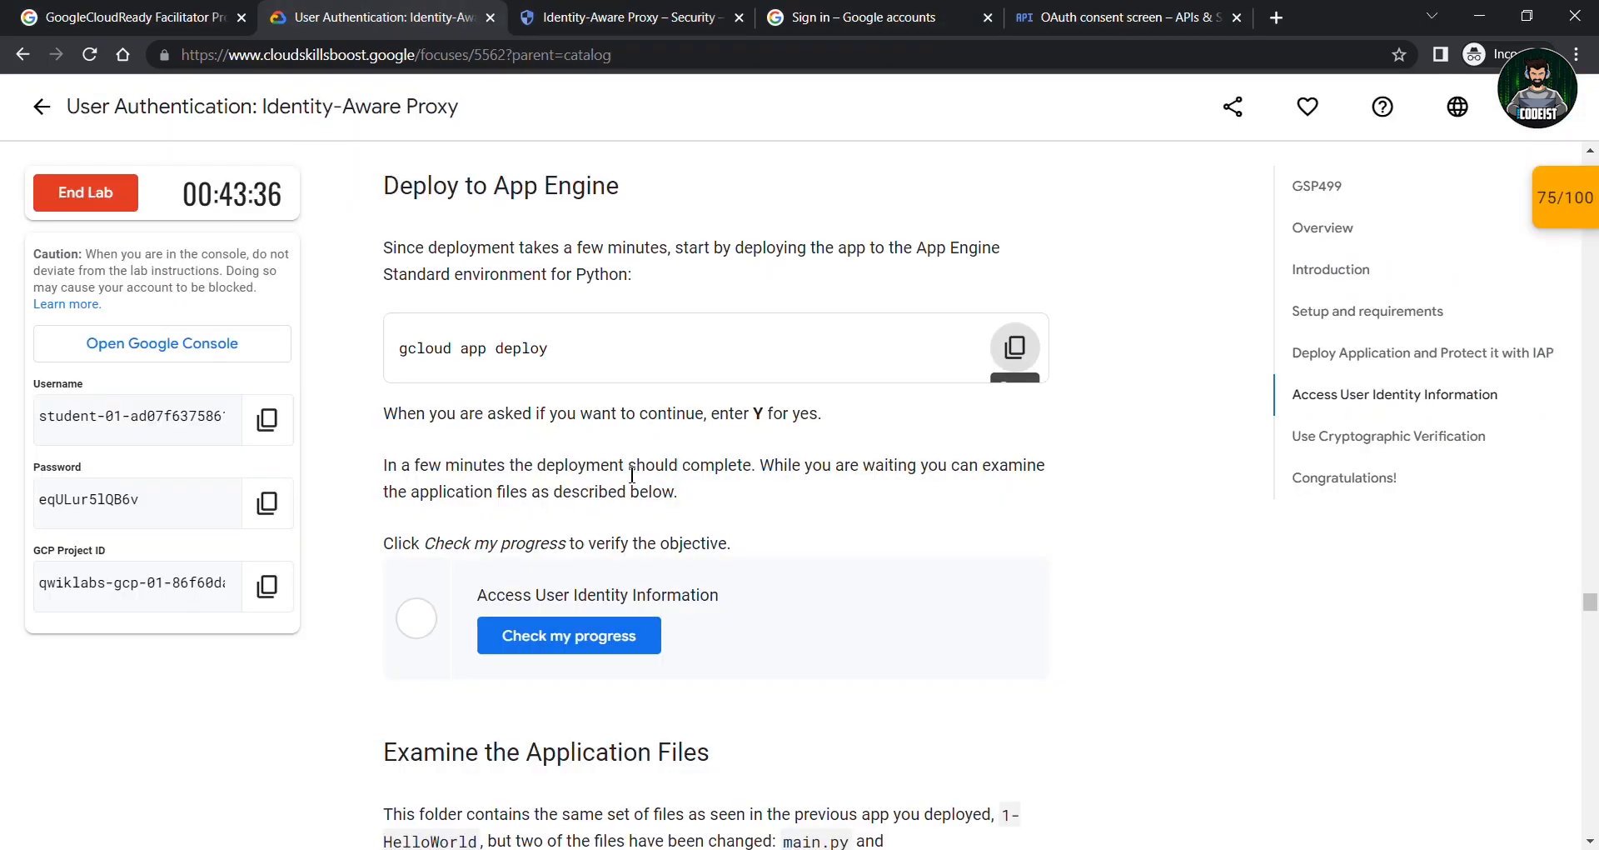
{"action": "left_click", "coordinate": [601, 623]}
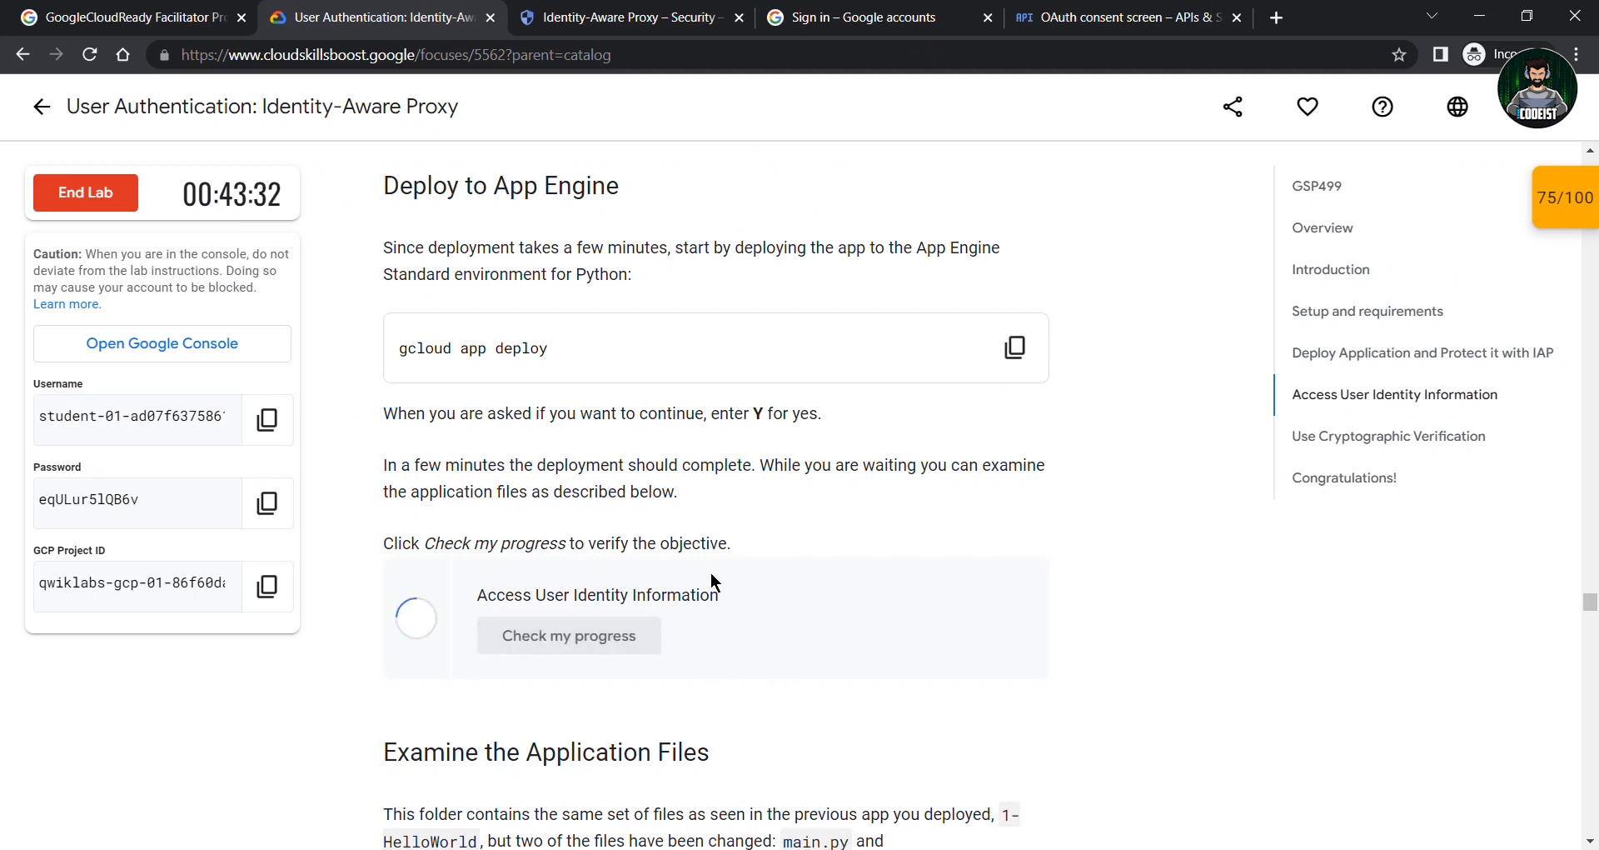
Copy the command from the lab's "Test the updated IAP" section and run gcloud app browse in Cloud Shell
{"action": "scroll", "coordinate": [658, 636], "scroll_direction": "down", "scroll_amount": 7}
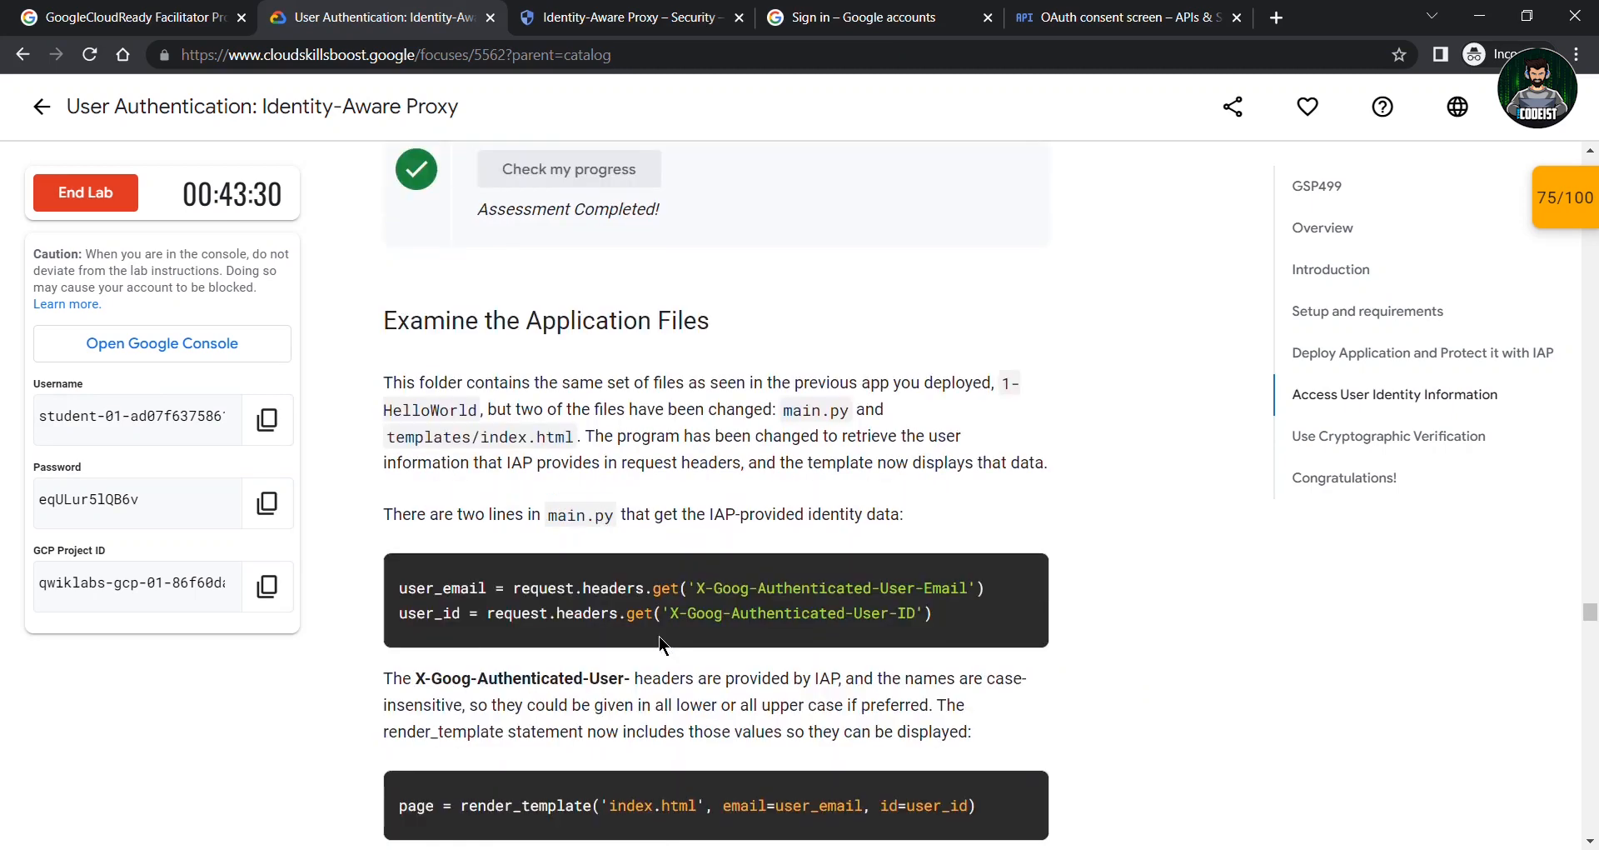
{"action": "scroll", "coordinate": [525, 566], "scroll_direction": "down", "scroll_amount": 7}
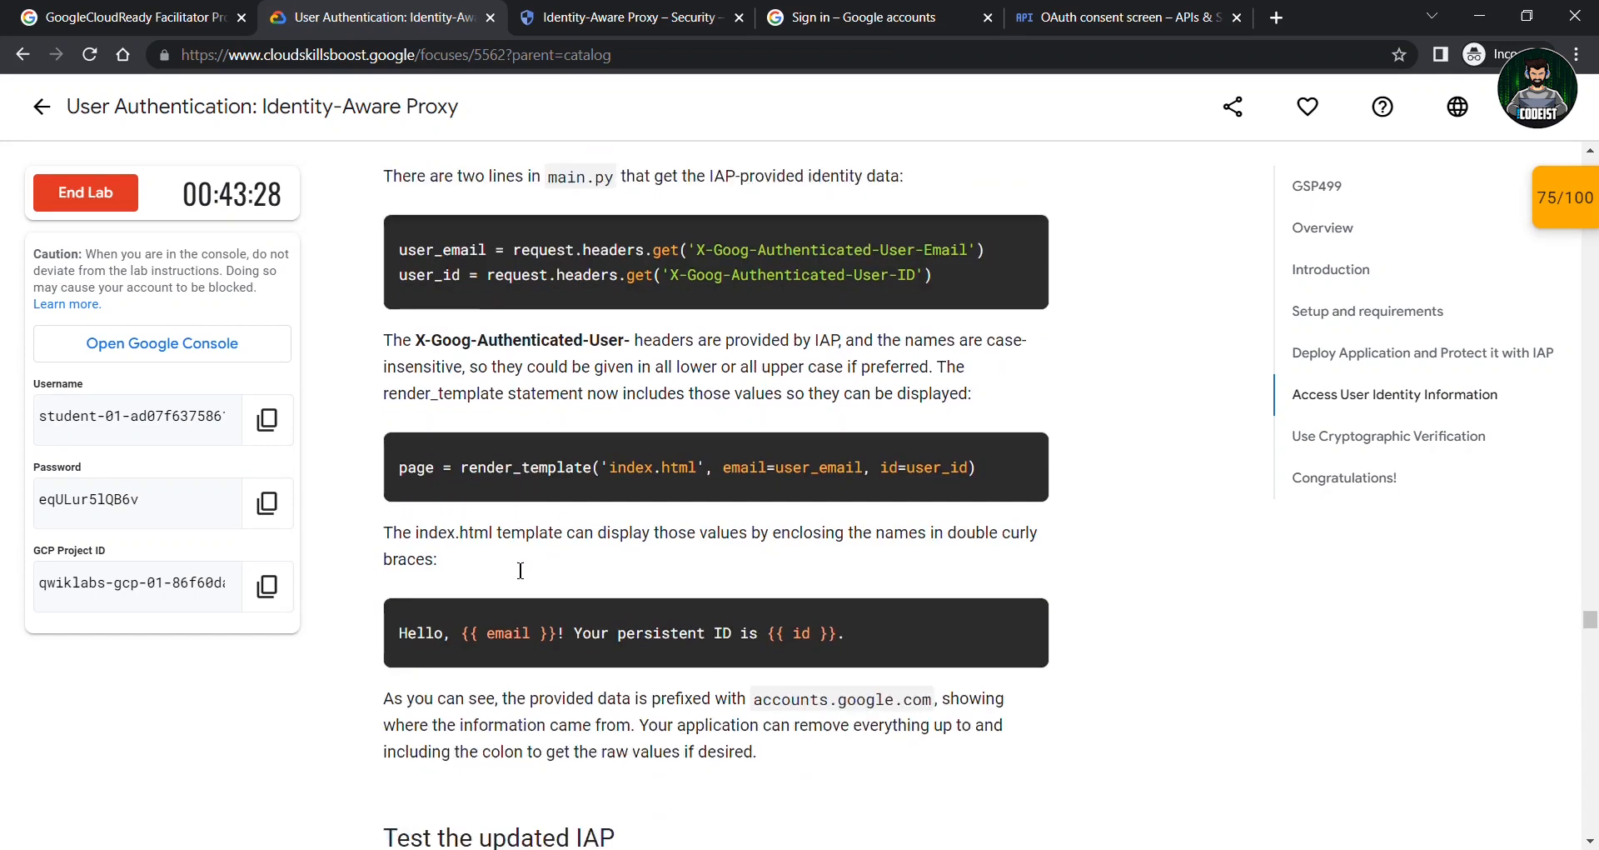
{"action": "scroll", "coordinate": [521, 571], "scroll_direction": "down", "scroll_amount": 3}
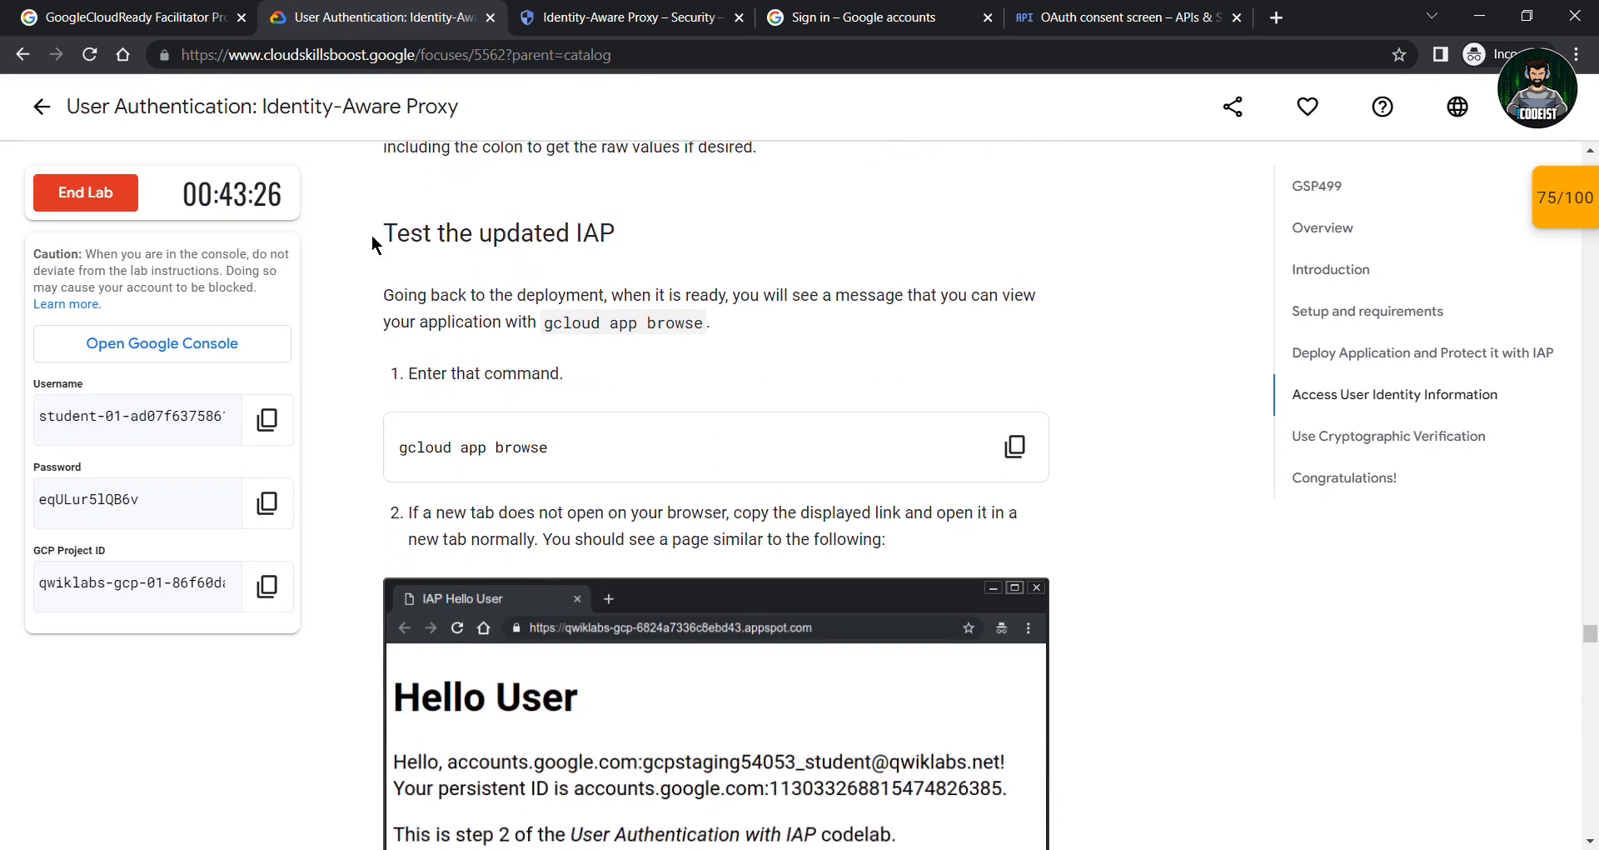
{"action": "left_click_drag", "start_coordinate": [379, 235], "coordinate": [782, 279]}
{"action": "left_click", "coordinate": [1015, 447]}
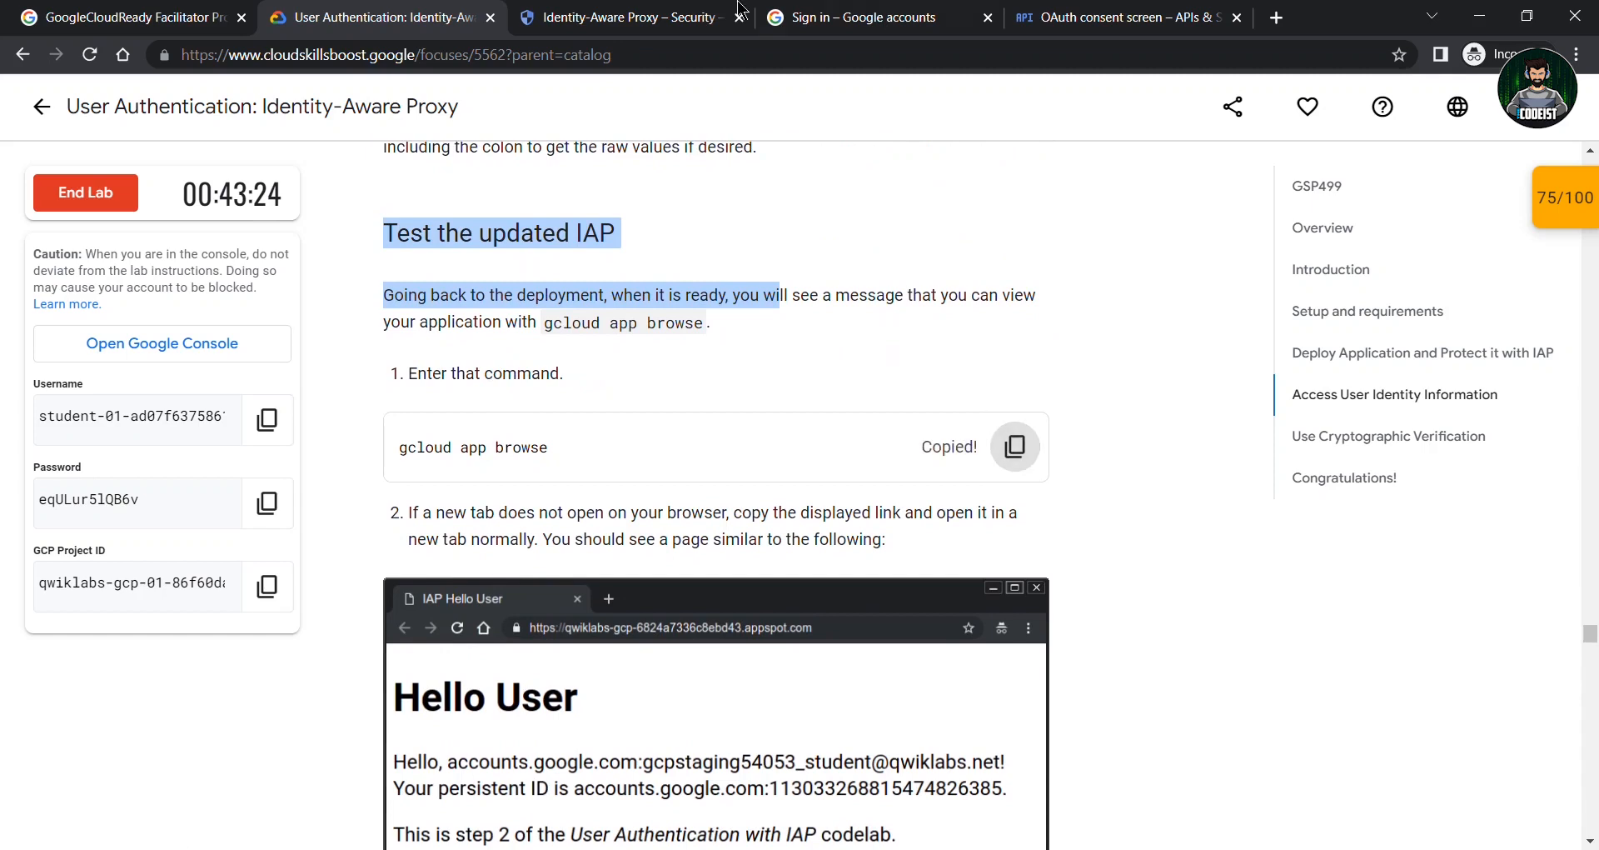
{"action": "left_click", "coordinate": [633, 17]}
{"action": "key", "text": "ctrl+v"}
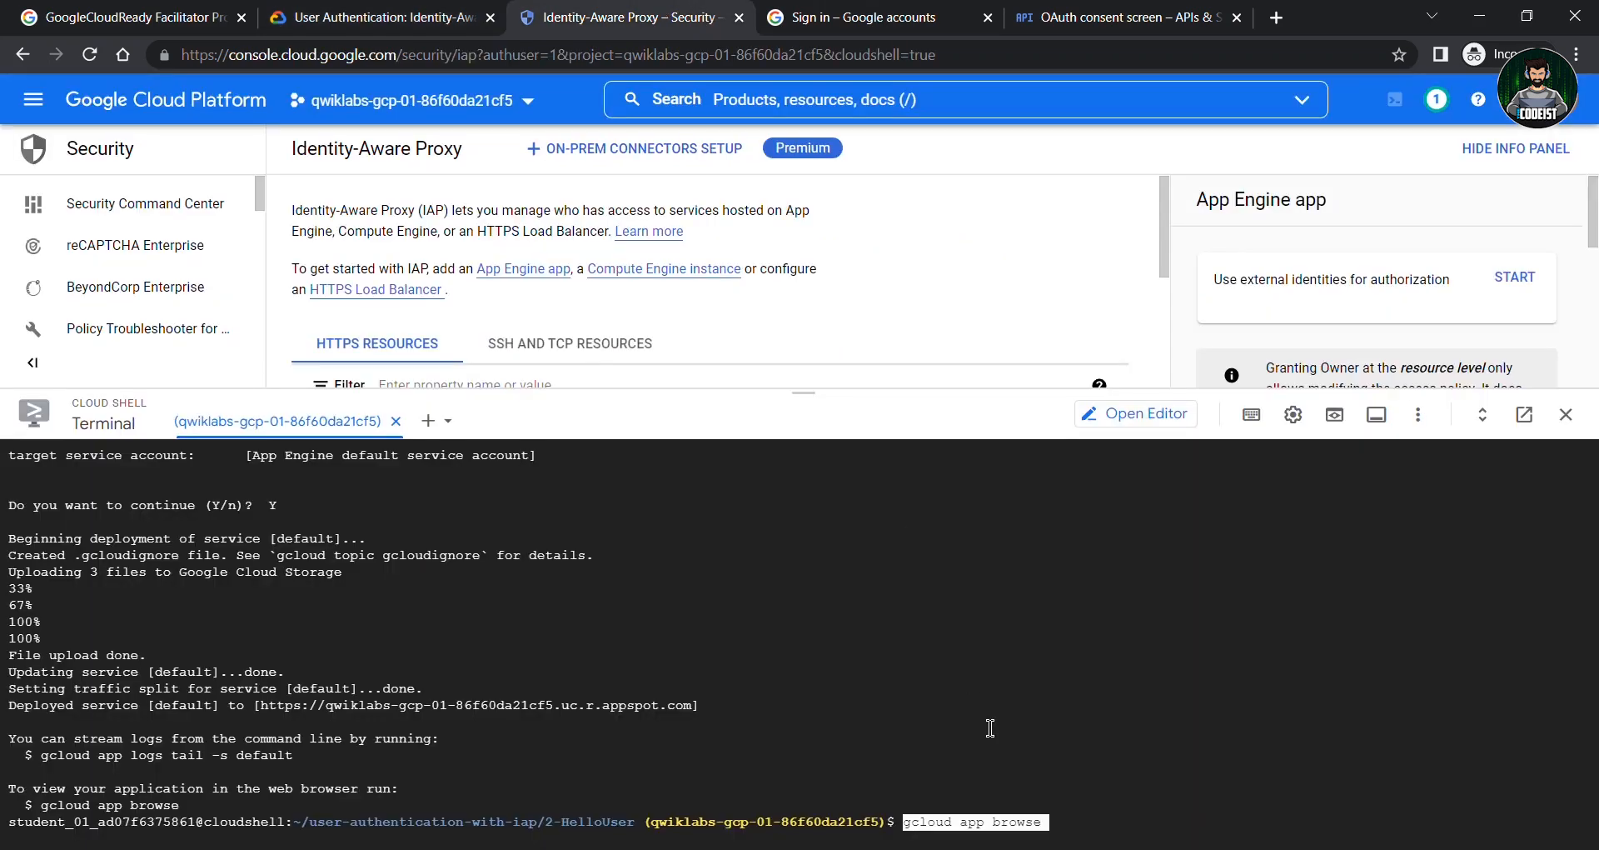
{"action": "key", "text": "Return"}
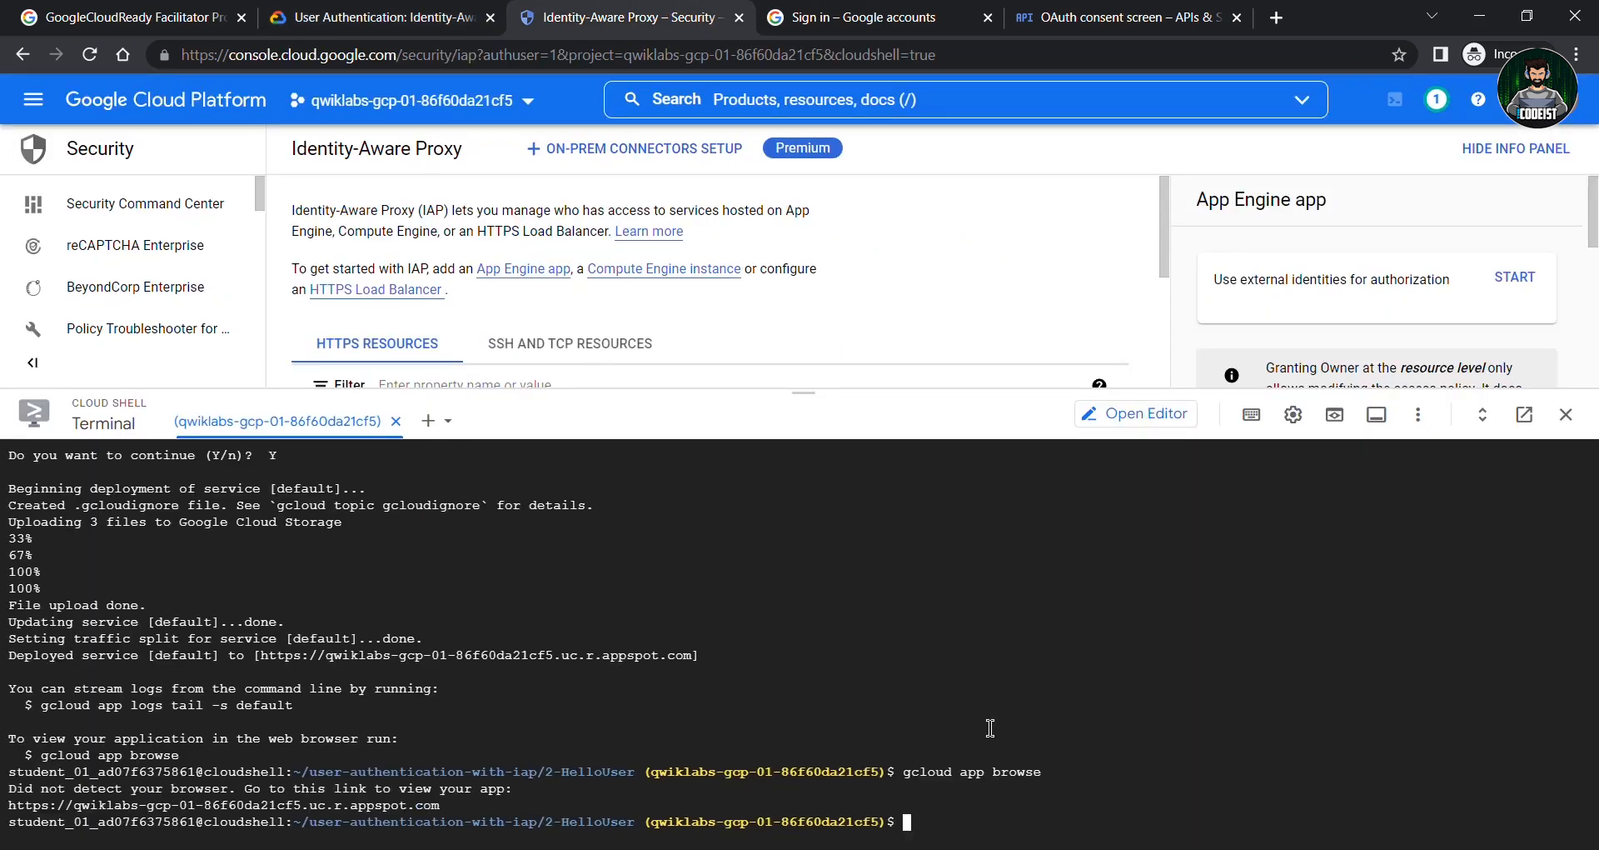
Open the deployed app's appspot.com link from Cloud Shell, close the old sign-in tab, and return to the Identity-Aware Proxy page
{"action": "left_click", "coordinate": [313, 805]}
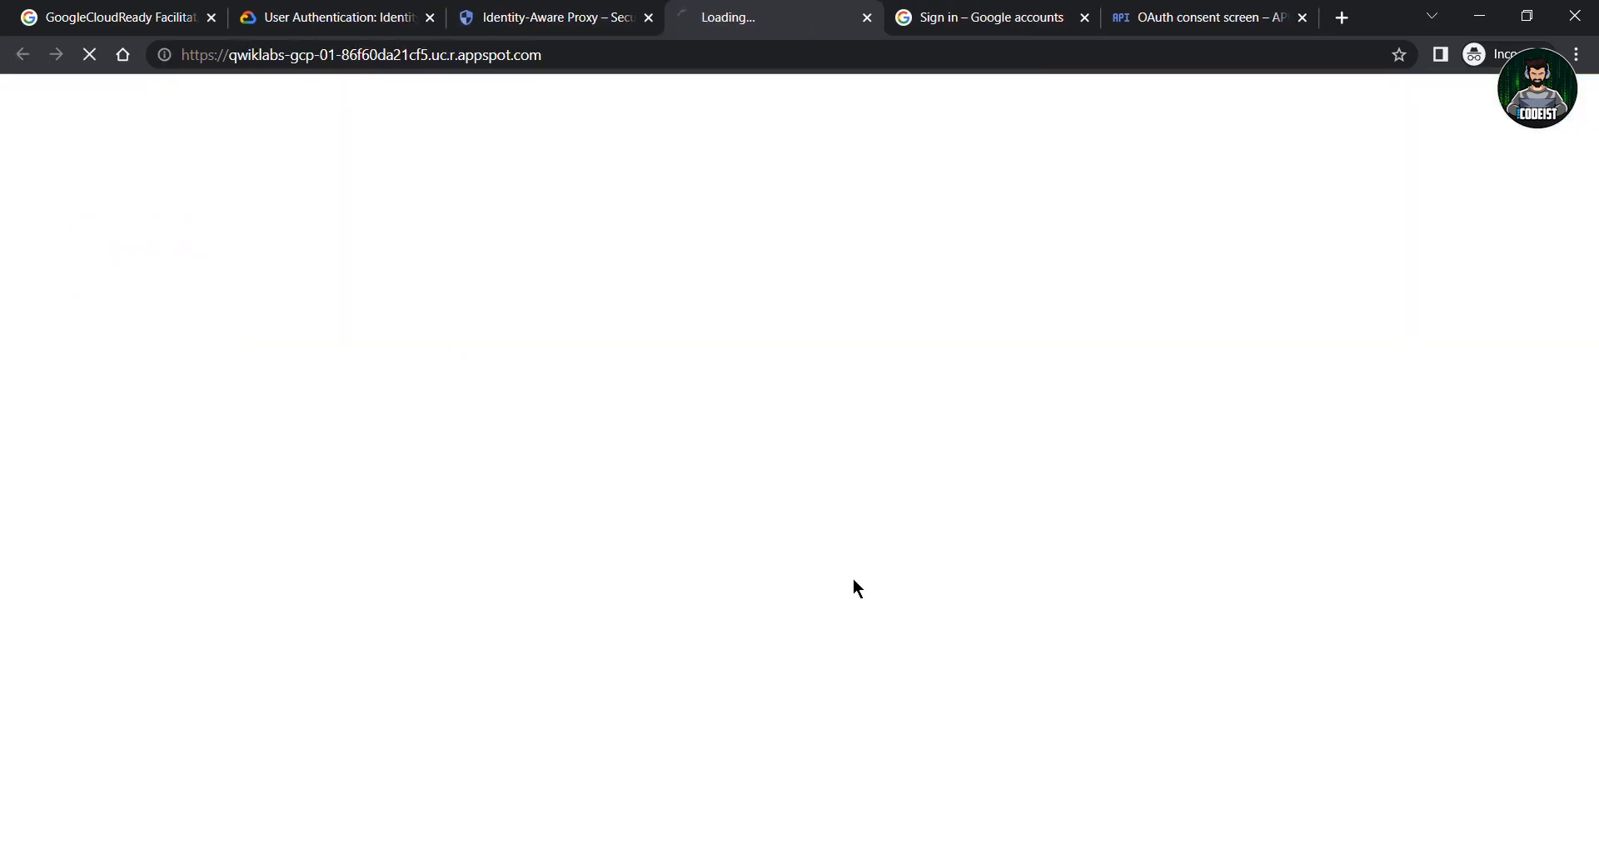
{"action": "left_click", "coordinate": [1085, 17]}
{"action": "left_click", "coordinate": [554, 17]}
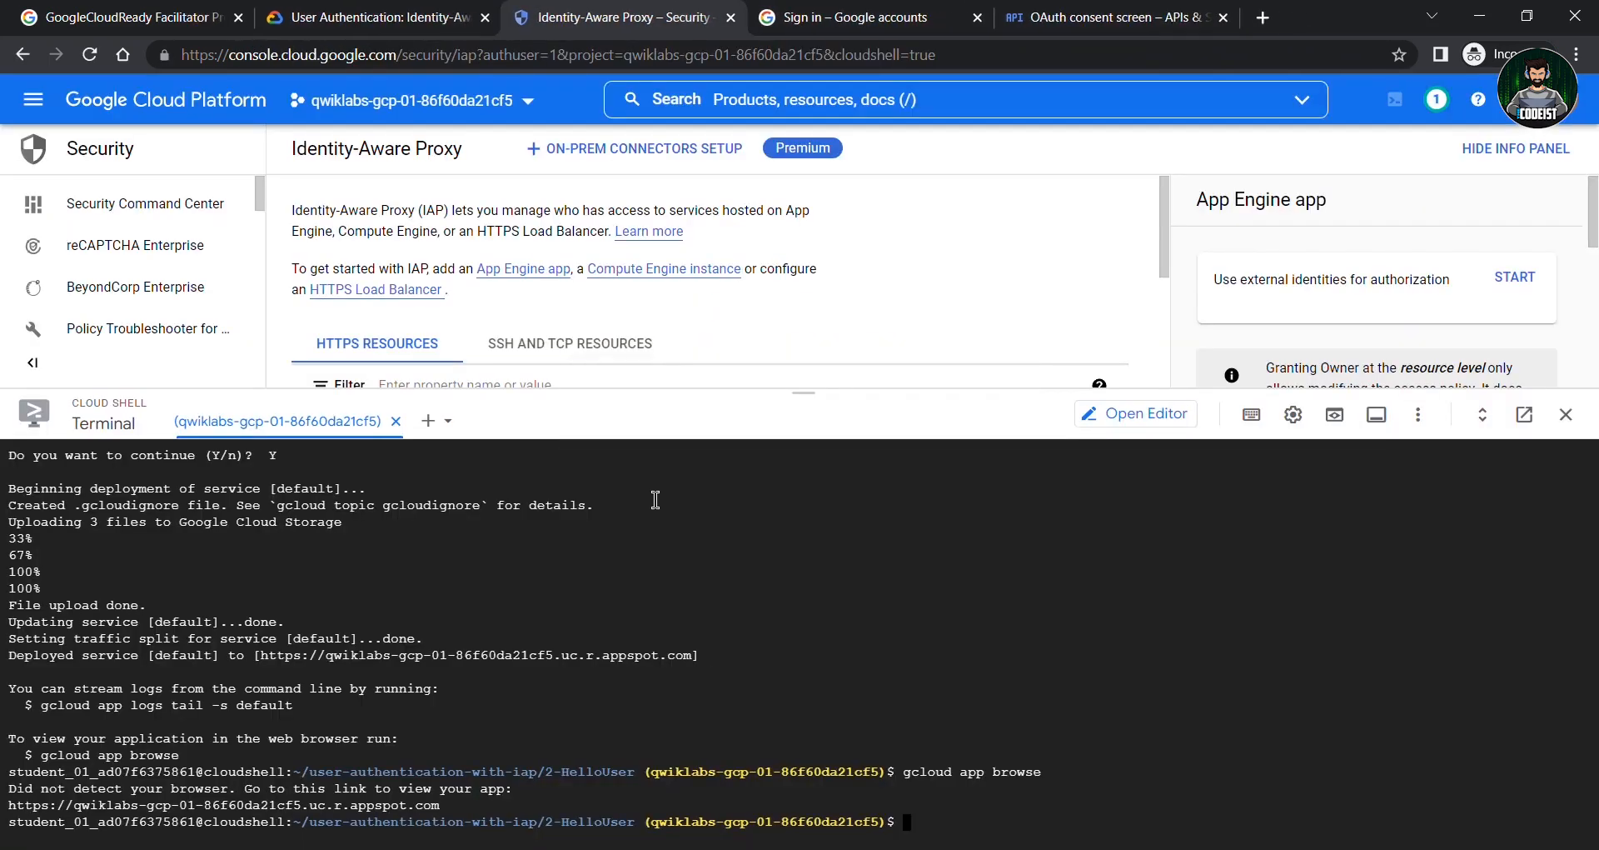
Review the lab's "Turn off IAP" instructions and turn off IAP for the App Engine app
{"action": "left_click", "coordinate": [386, 8]}
{"action": "scroll", "coordinate": [666, 512], "scroll_direction": "down", "scroll_amount": 4}
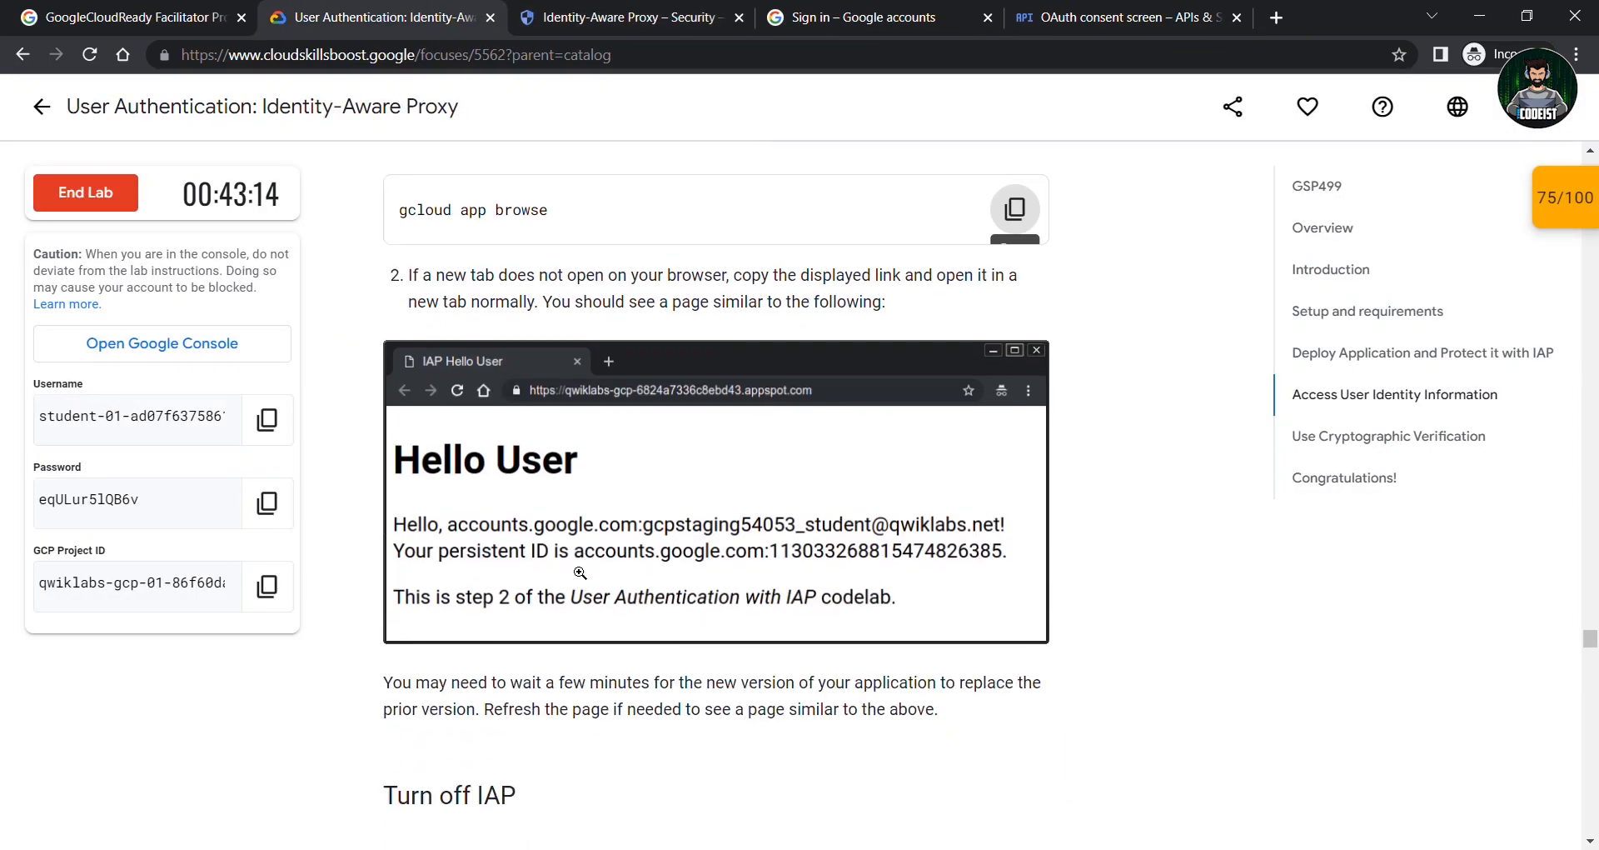
{"action": "scroll", "coordinate": [495, 460], "scroll_direction": "up", "scroll_amount": 2}
{"action": "scroll", "coordinate": [491, 516], "scroll_direction": "down", "scroll_amount": 5}
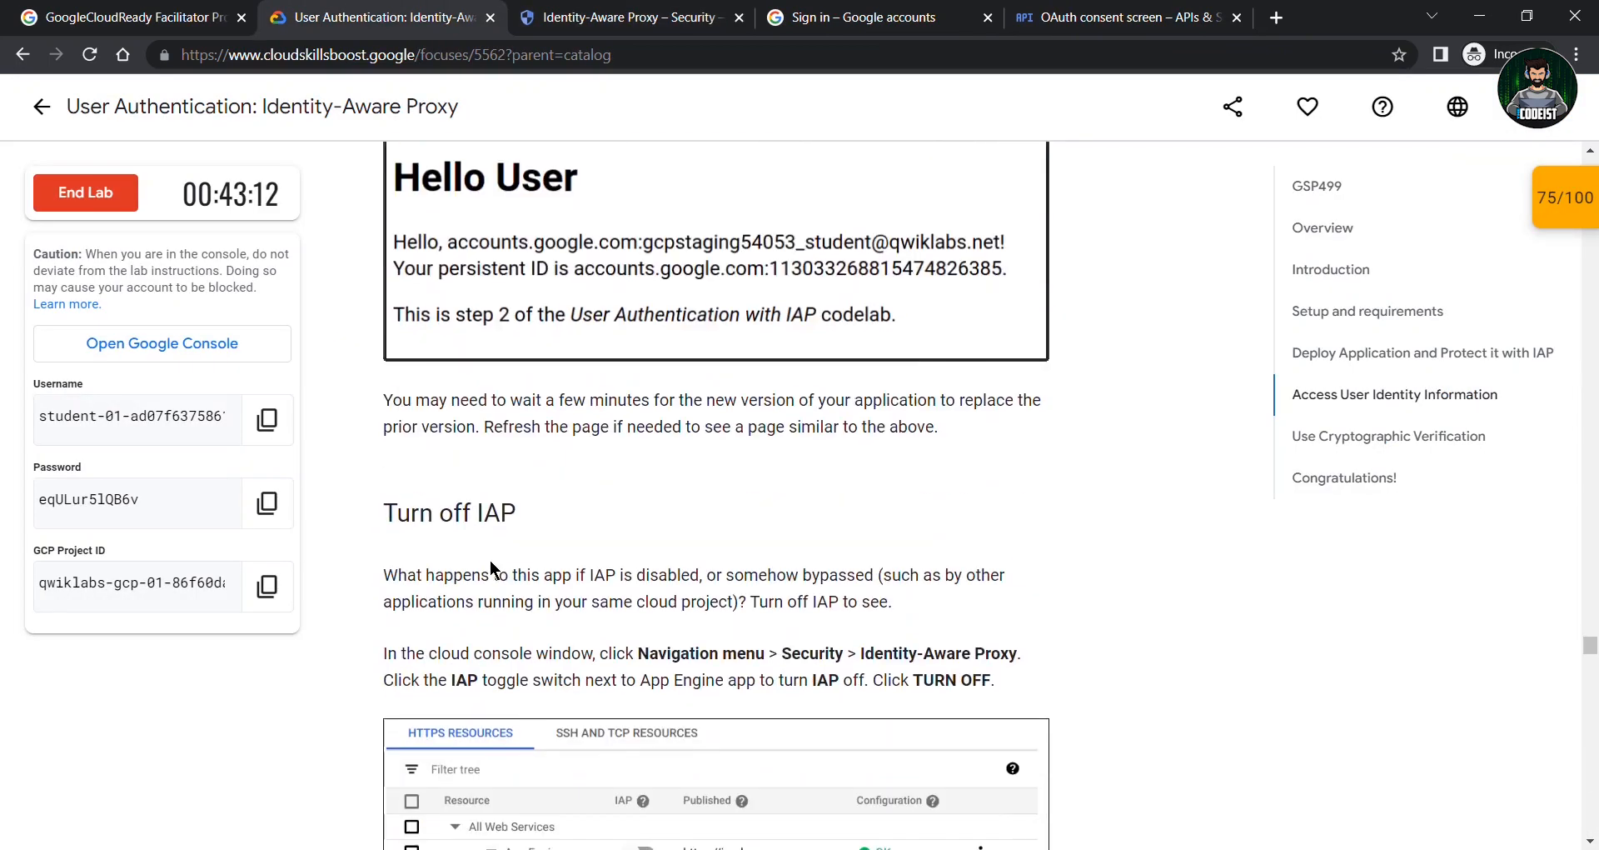
{"action": "scroll", "coordinate": [462, 622], "scroll_direction": "down", "scroll_amount": 3}
{"action": "left_click_drag", "start_coordinate": [372, 300], "coordinate": [646, 320]}
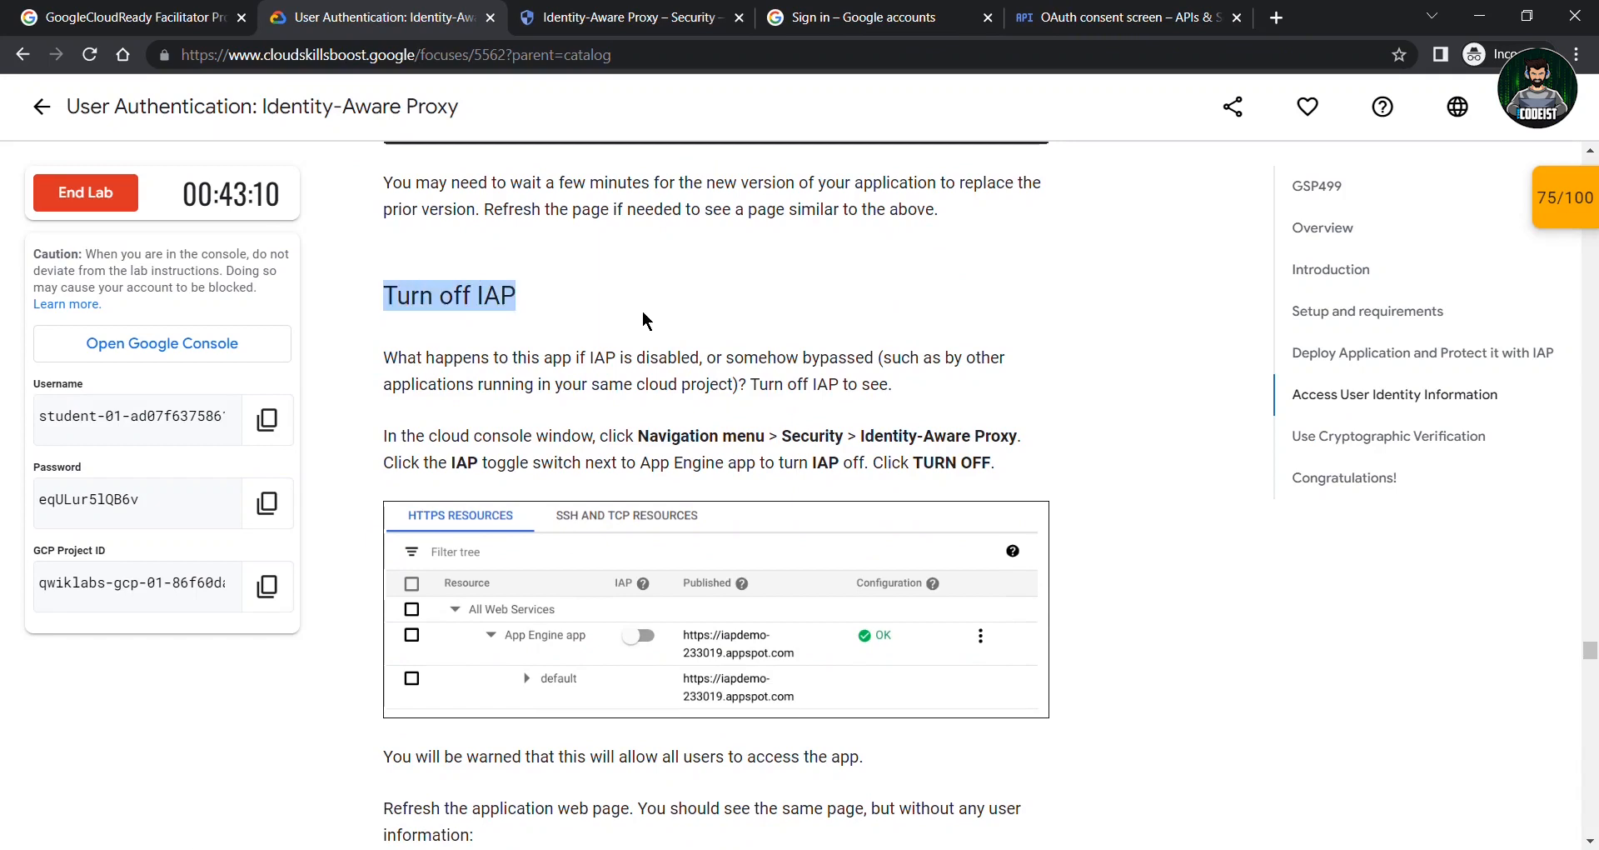
{"action": "left_click", "coordinate": [622, 12]}
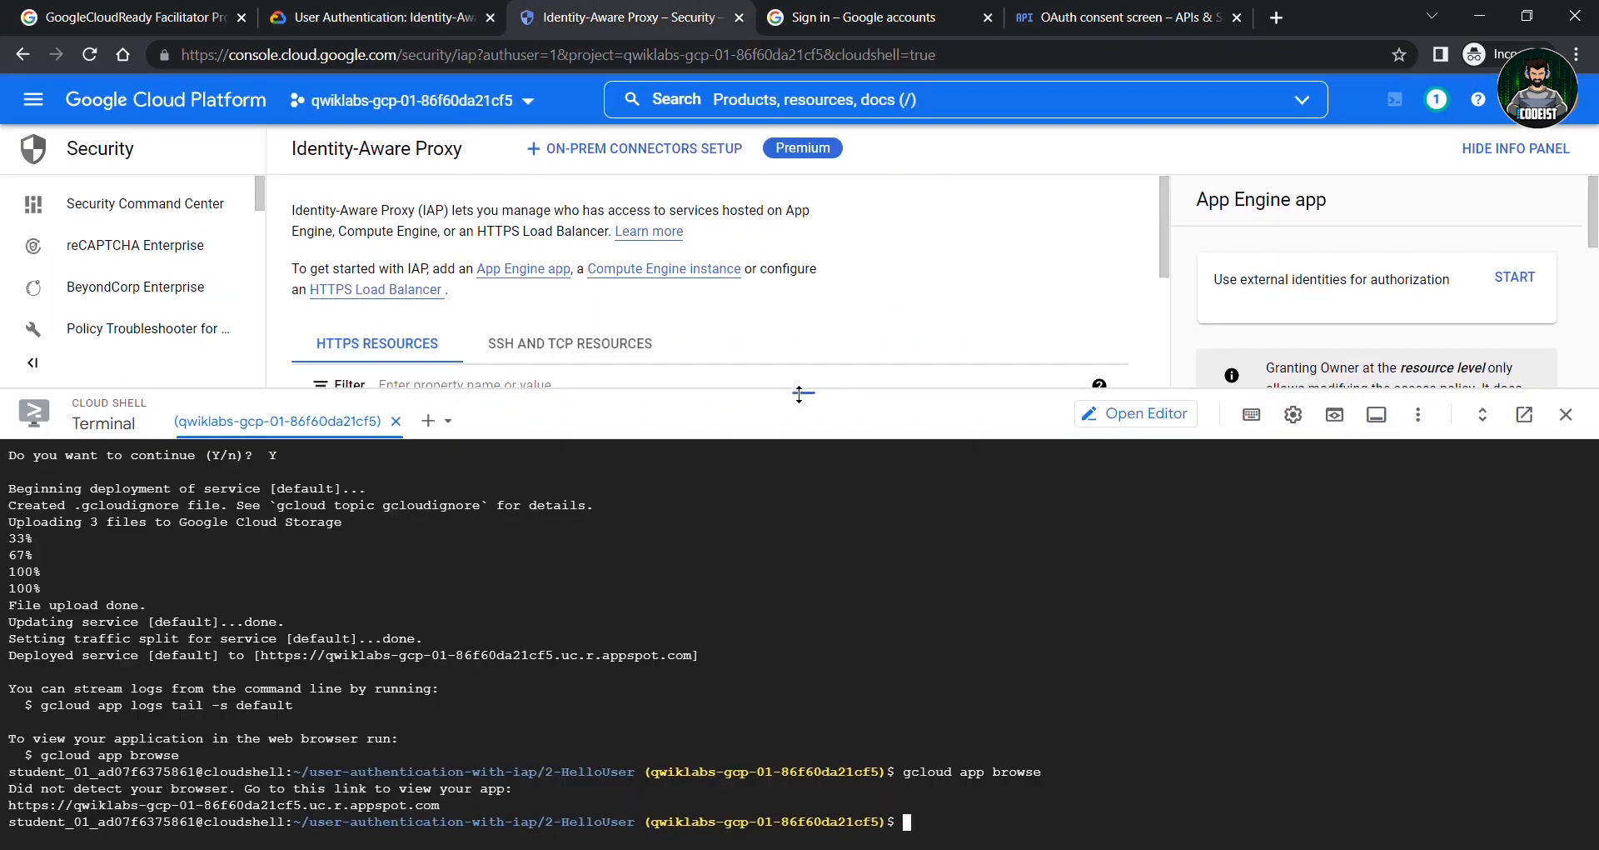
{"action": "left_click_drag", "start_coordinate": [802, 399], "coordinate": [816, 623]}
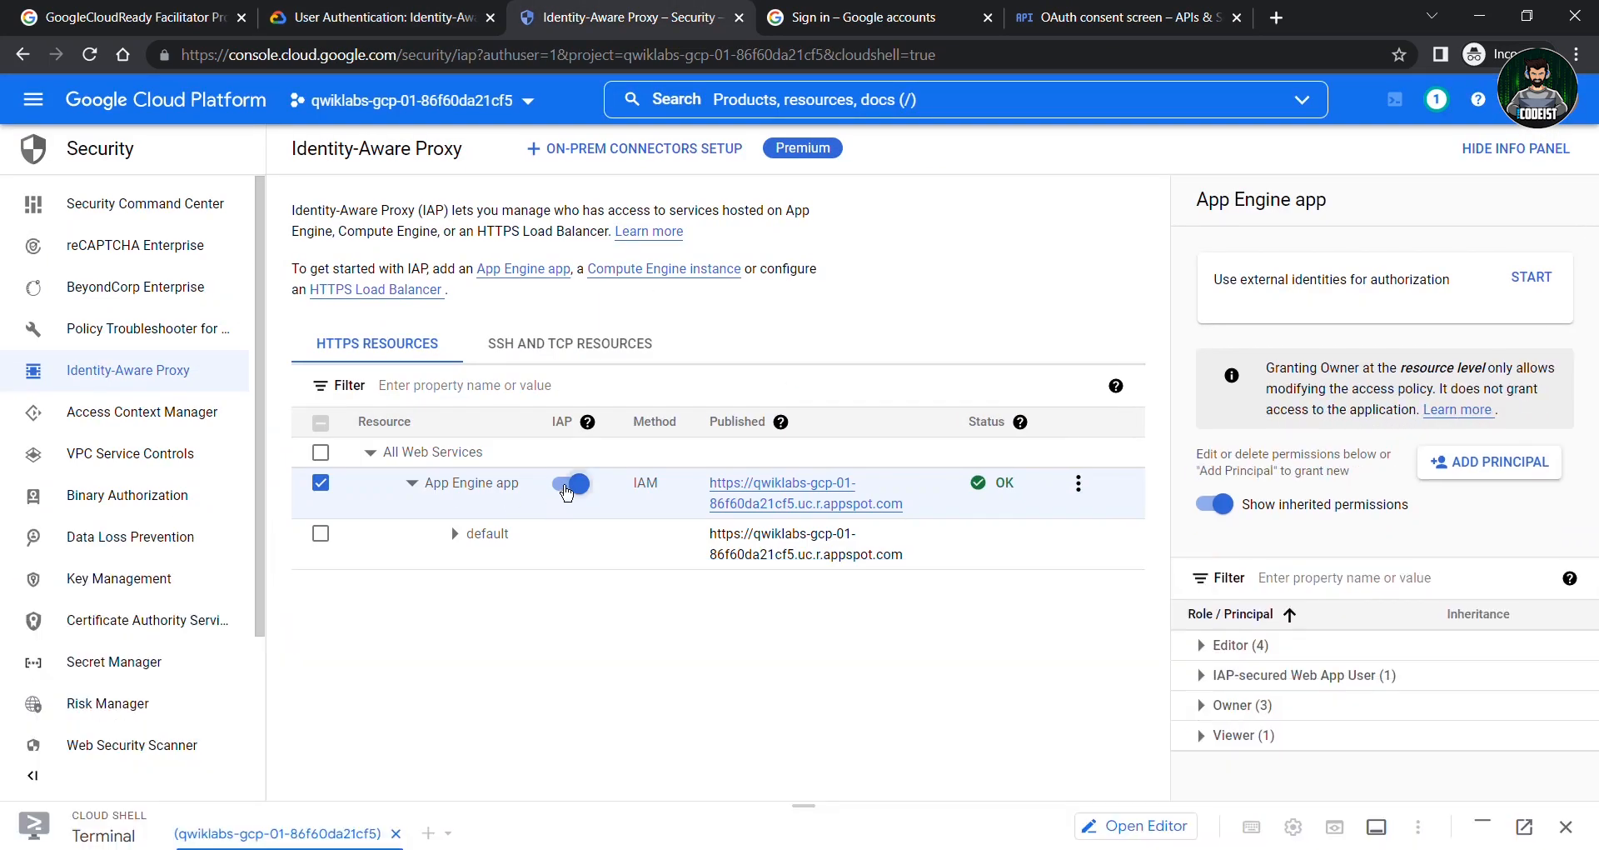
{"action": "left_click", "coordinate": [571, 485]}
{"action": "left_click", "coordinate": [912, 526]}
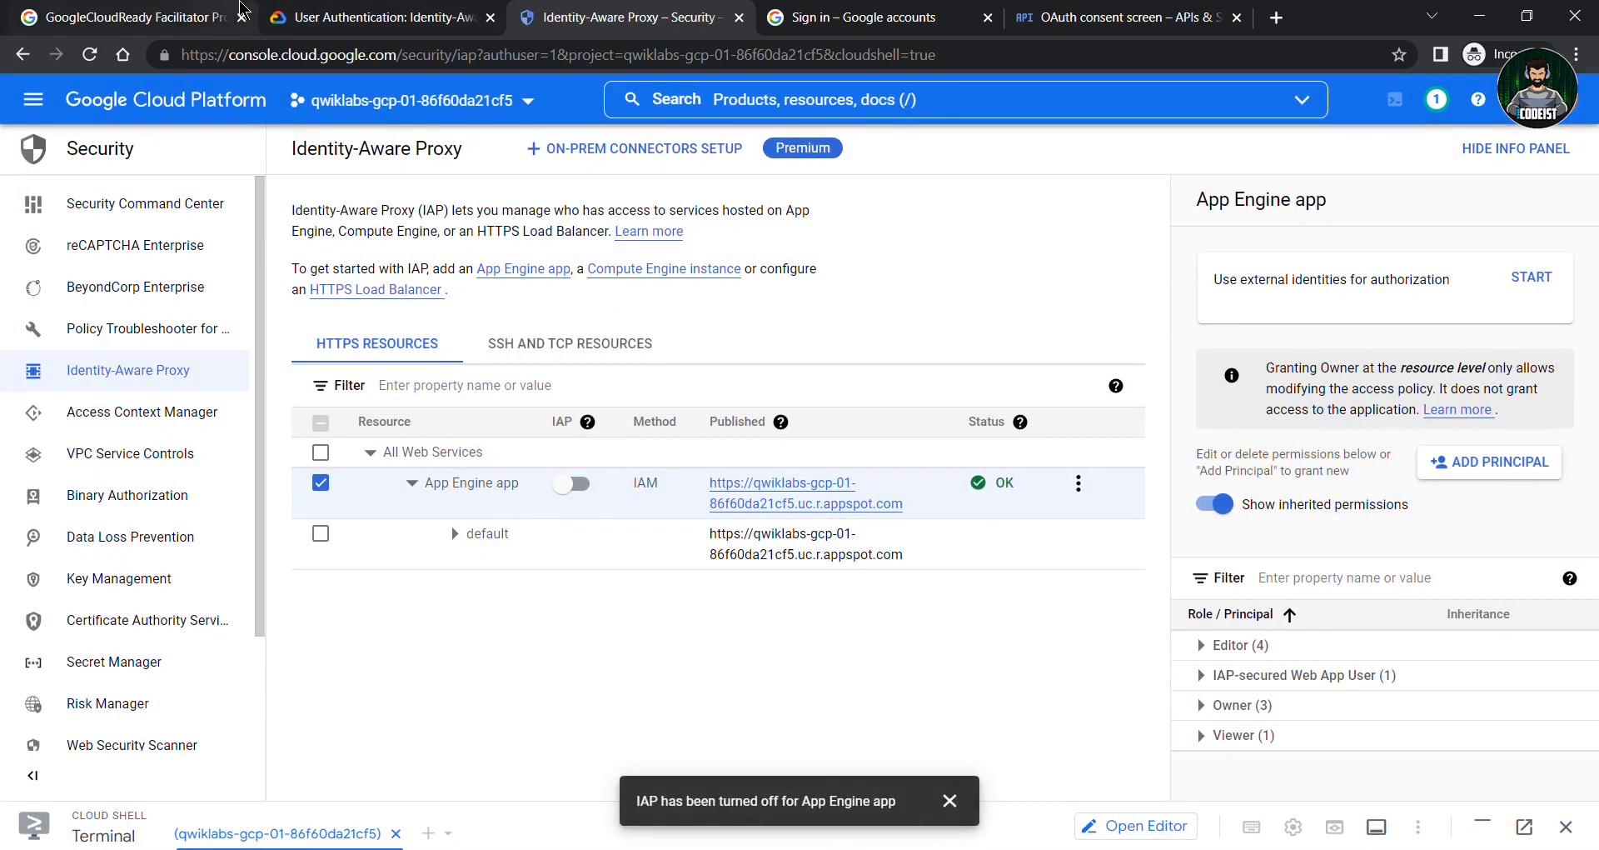
Read the lab's instructions on reloading the unprotected app, reopen its appspot.com link from Cloud Shell, and close the old sign-in tab
{"action": "left_click", "coordinate": [376, 10]}
{"action": "scroll", "coordinate": [621, 465], "scroll_direction": "down", "scroll_amount": 10}
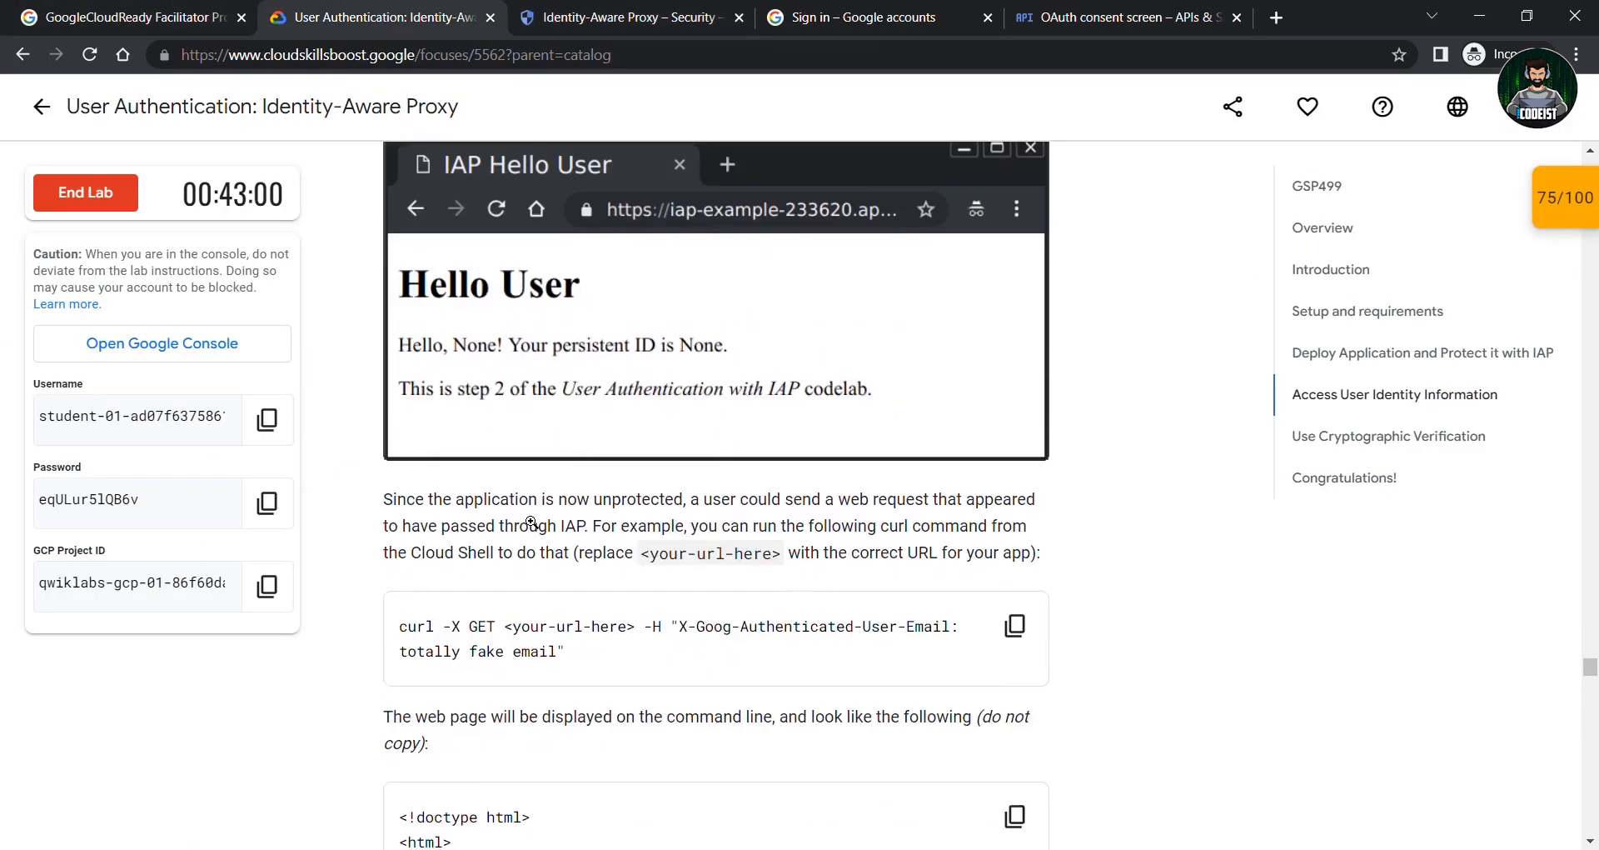
{"action": "scroll", "coordinate": [533, 400], "scroll_direction": "up", "scroll_amount": 1}
{"action": "scroll", "coordinate": [533, 399], "scroll_direction": "up", "scroll_amount": 6}
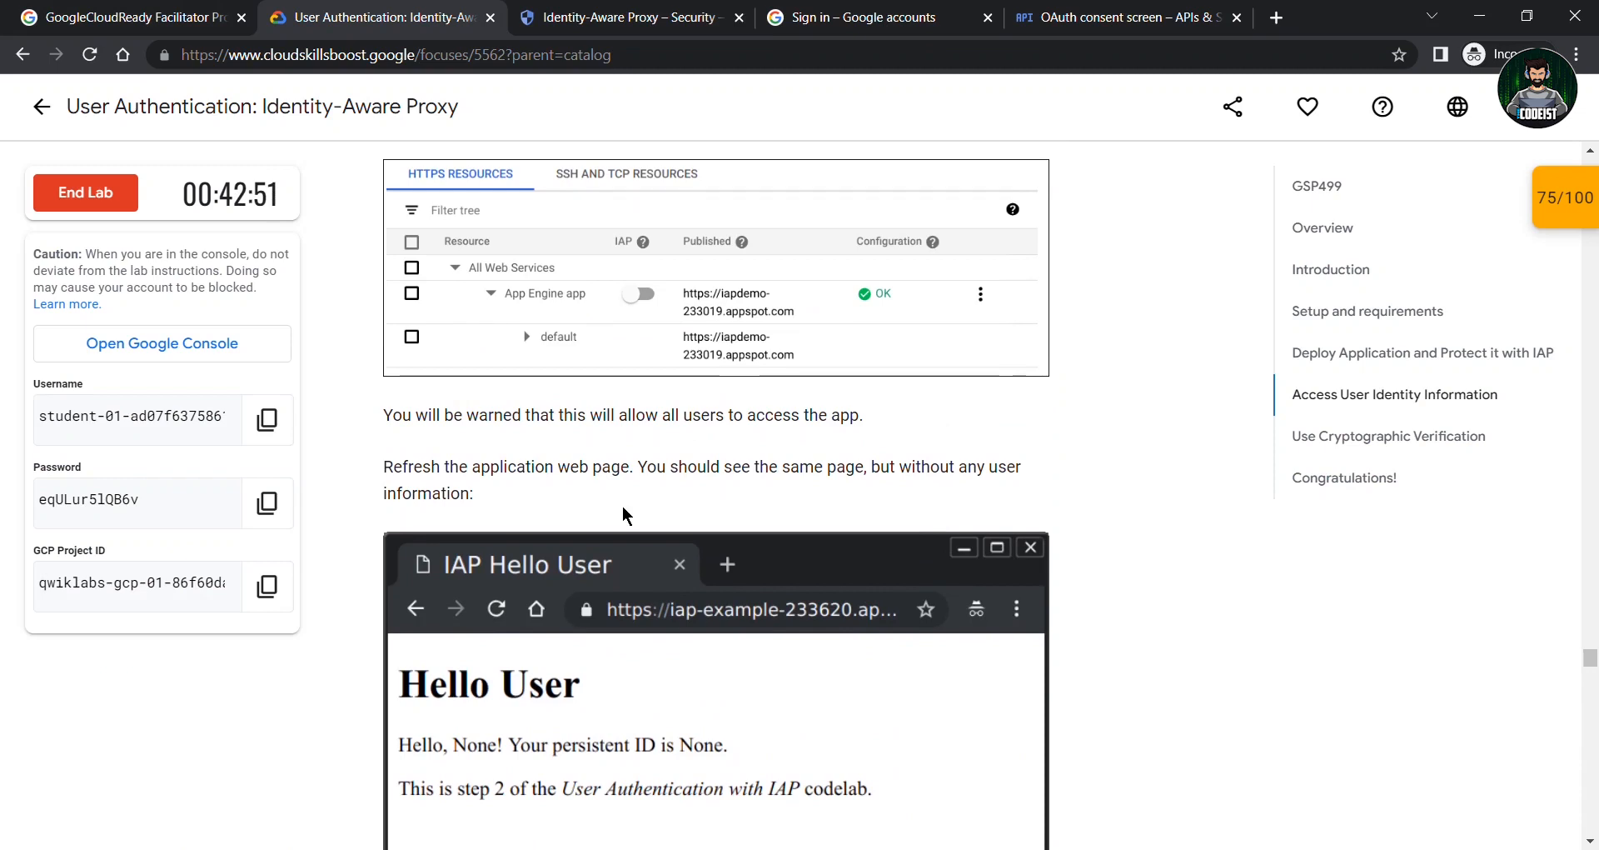
{"action": "scroll", "coordinate": [626, 515], "scroll_direction": "down", "scroll_amount": 1}
{"action": "key", "text": "ctrl+Tab"}
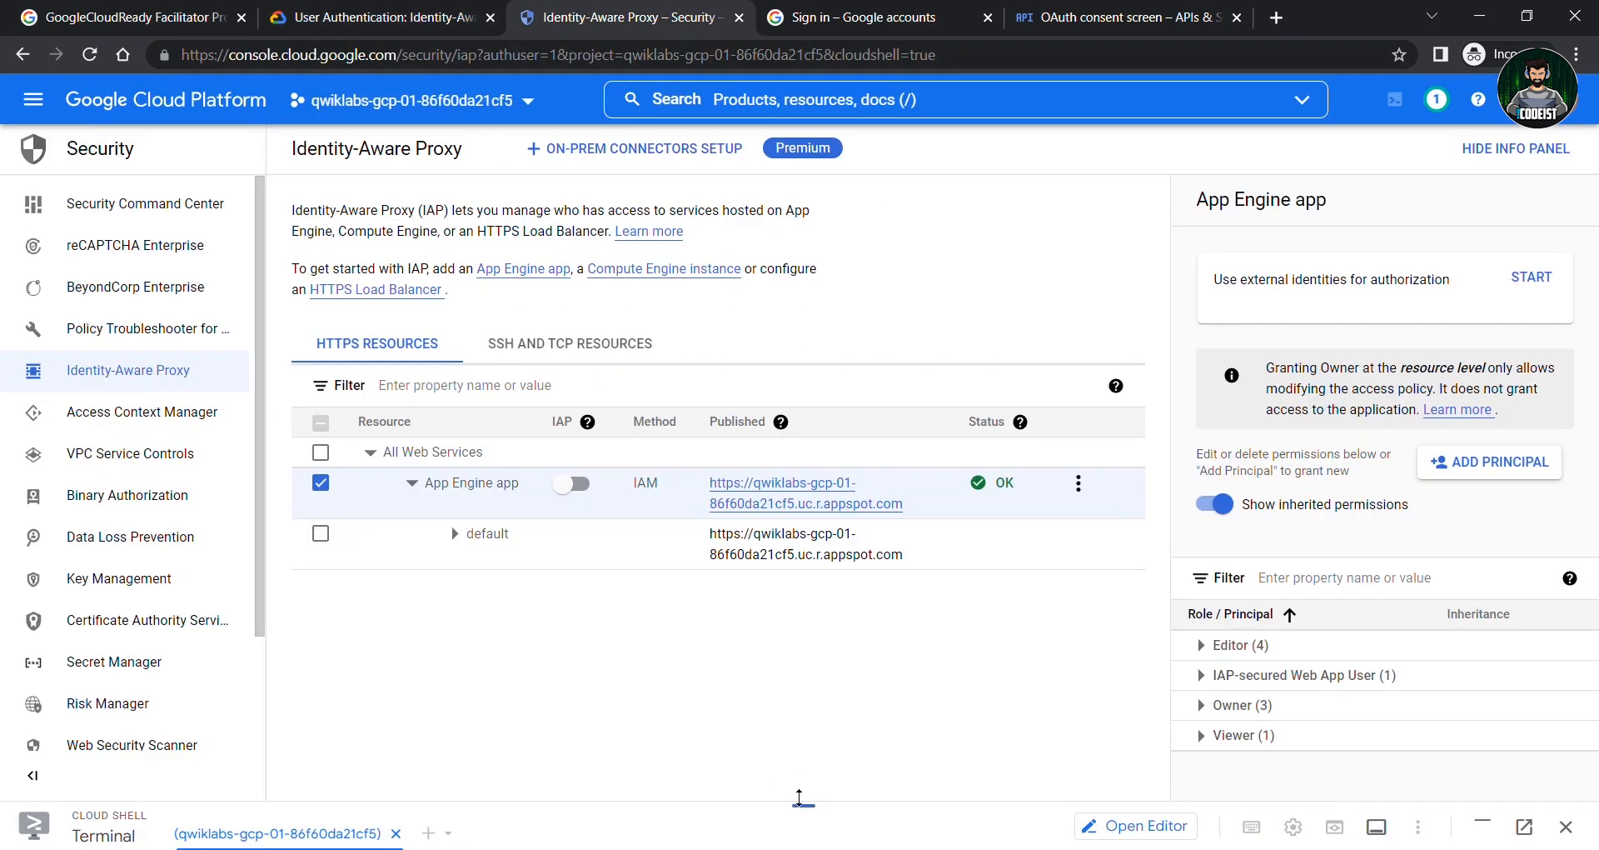
{"action": "left_click_drag", "start_coordinate": [800, 806], "coordinate": [786, 413]}
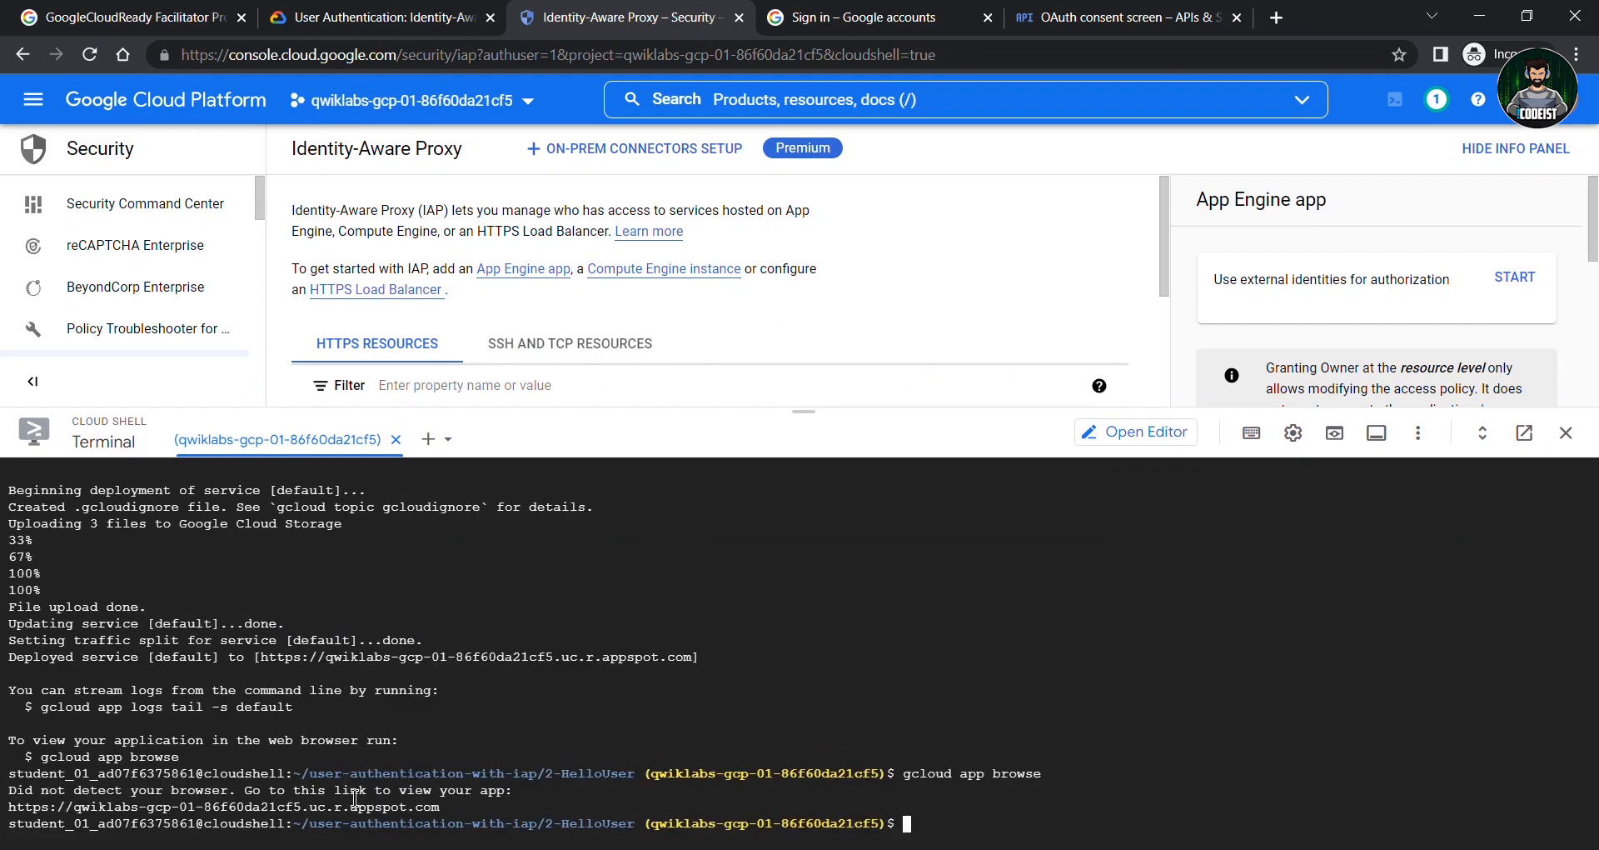
{"action": "left_click", "coordinate": [341, 807]}
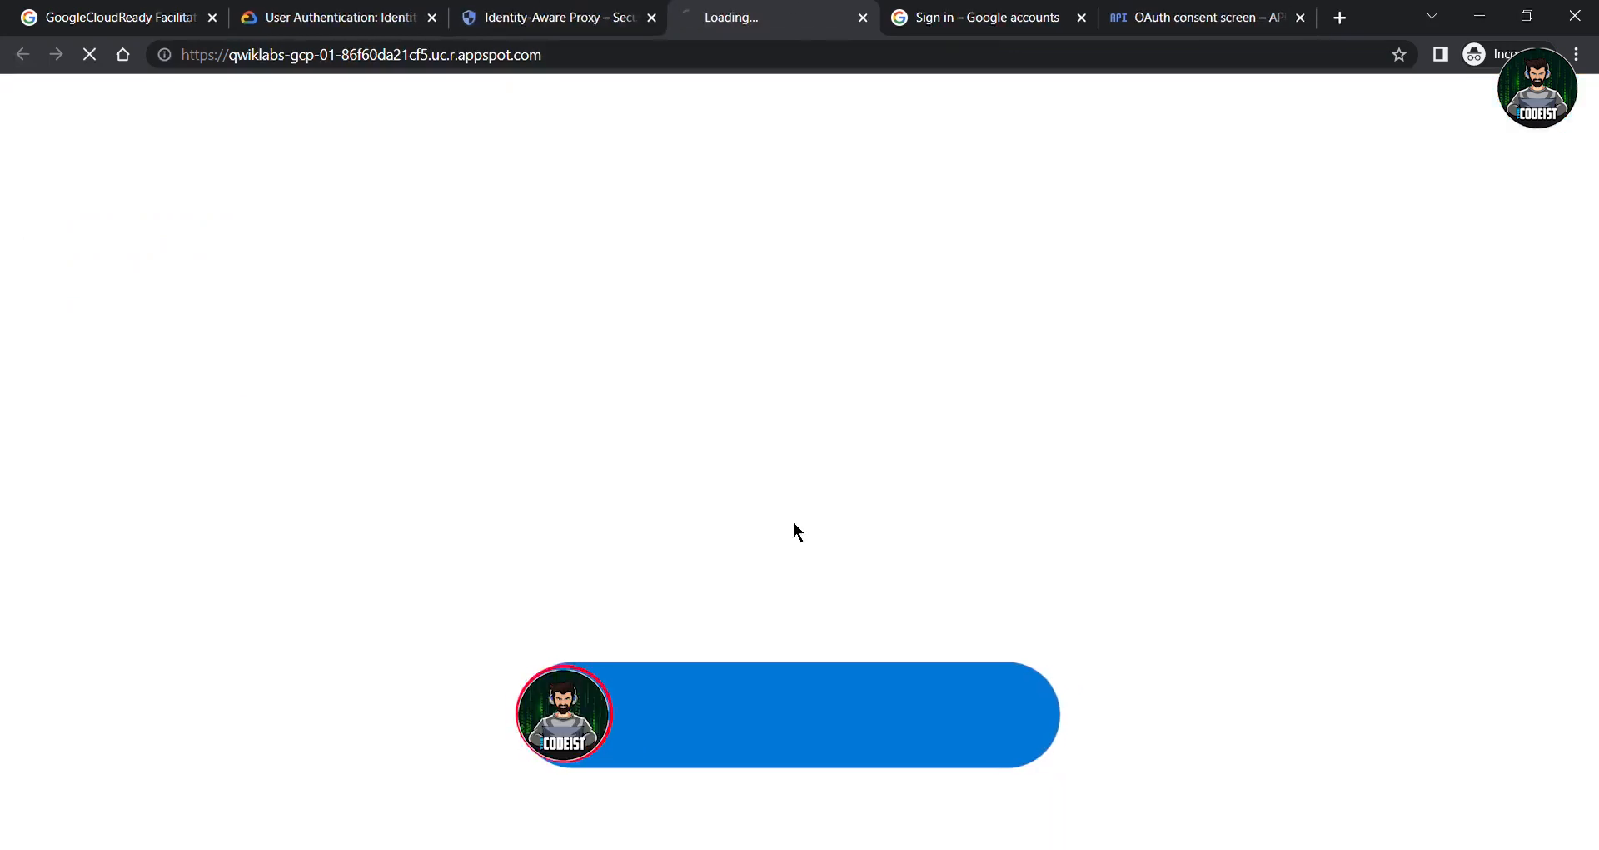
{"action": "left_click", "coordinate": [1085, 18]}
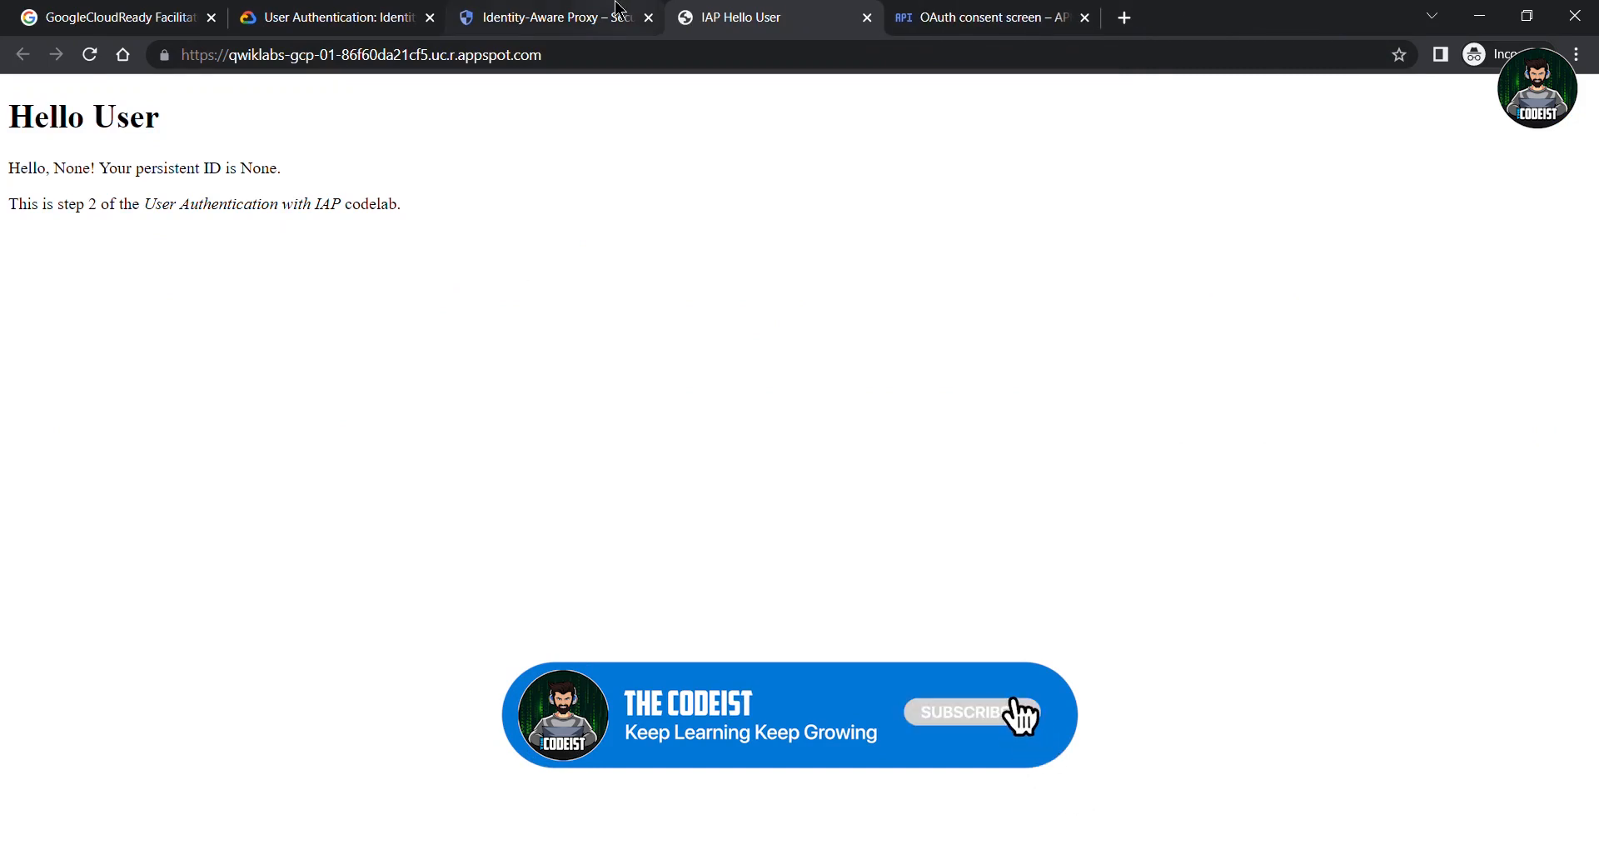
Copy the lab's curl command with the "X-Goog-Authenticated-User-Email: totally fake email" header and try running it in Cloud Shell with the <your-url-here> placeholder
{"action": "left_click", "coordinate": [617, 12]}
{"action": "left_click", "coordinate": [466, 12]}
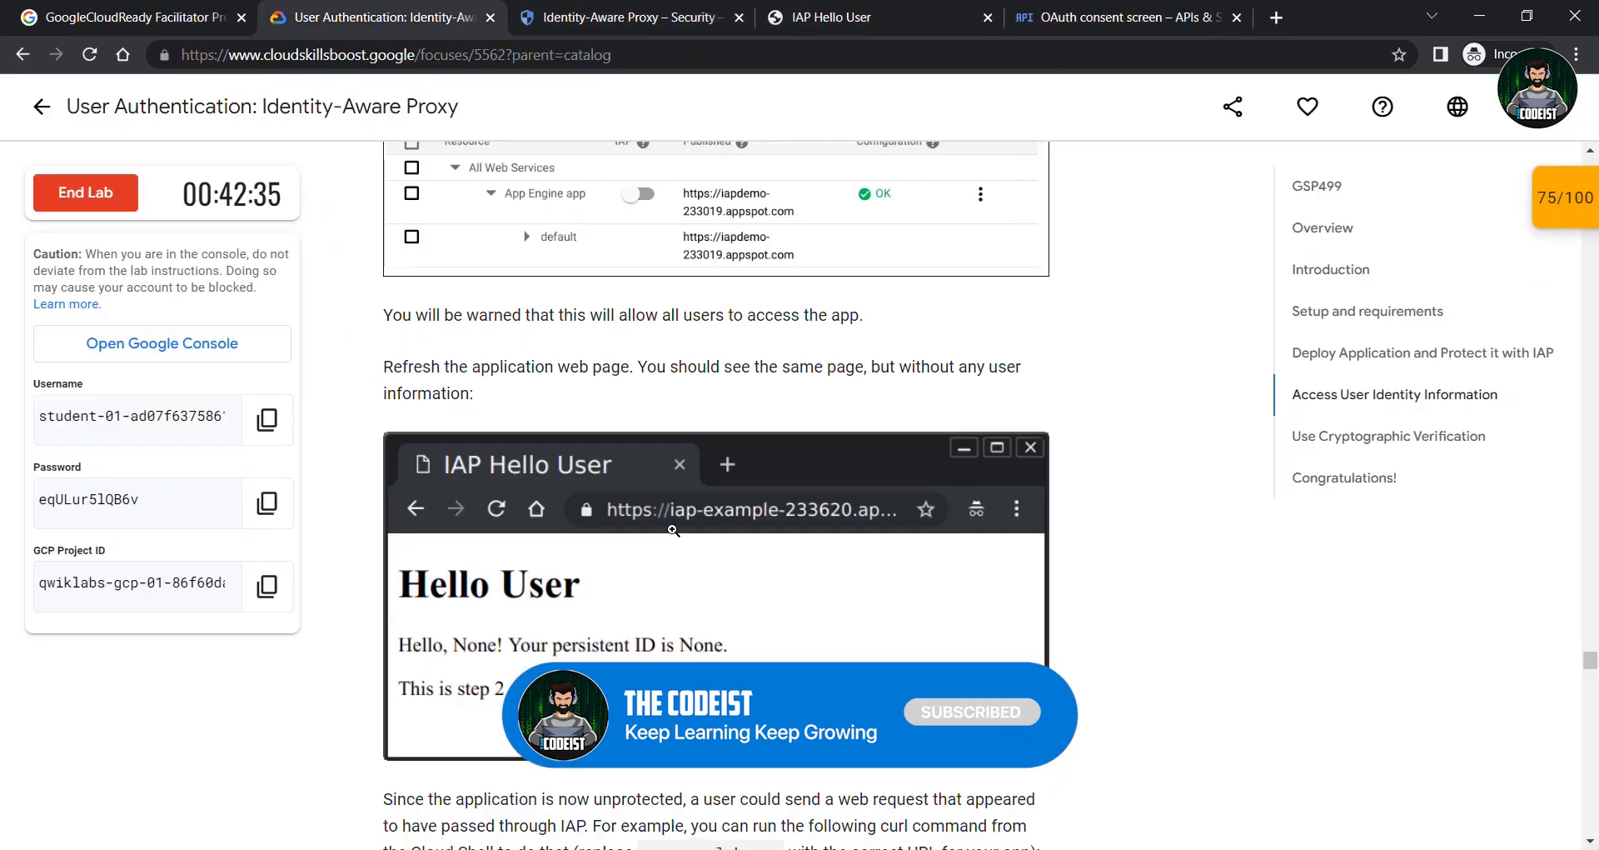
{"action": "scroll", "coordinate": [511, 554], "scroll_direction": "down", "scroll_amount": 5}
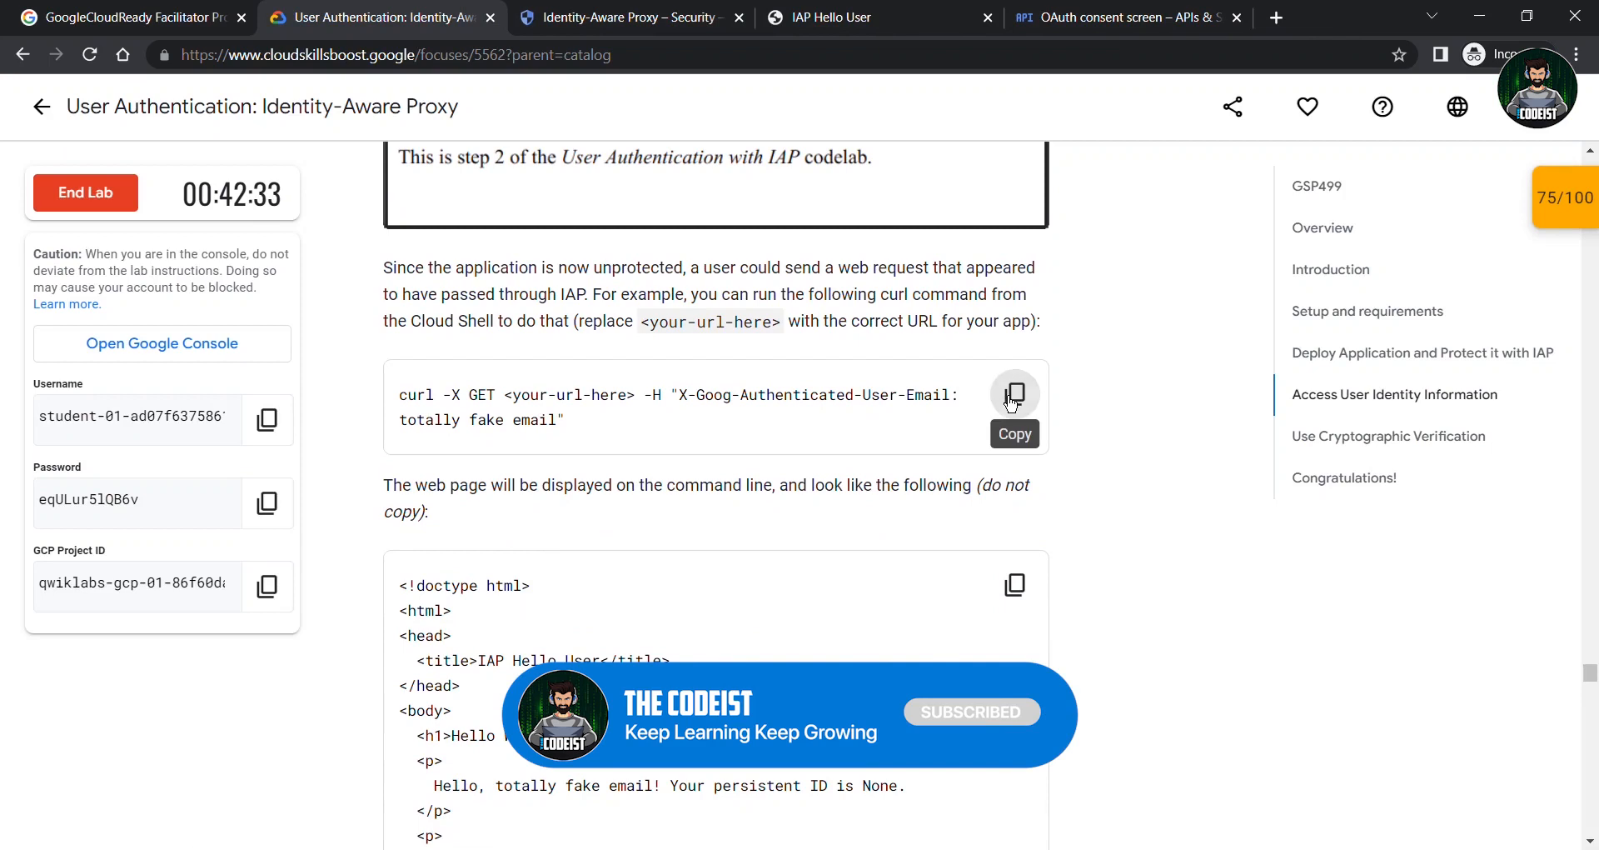
{"action": "left_click", "coordinate": [1014, 394]}
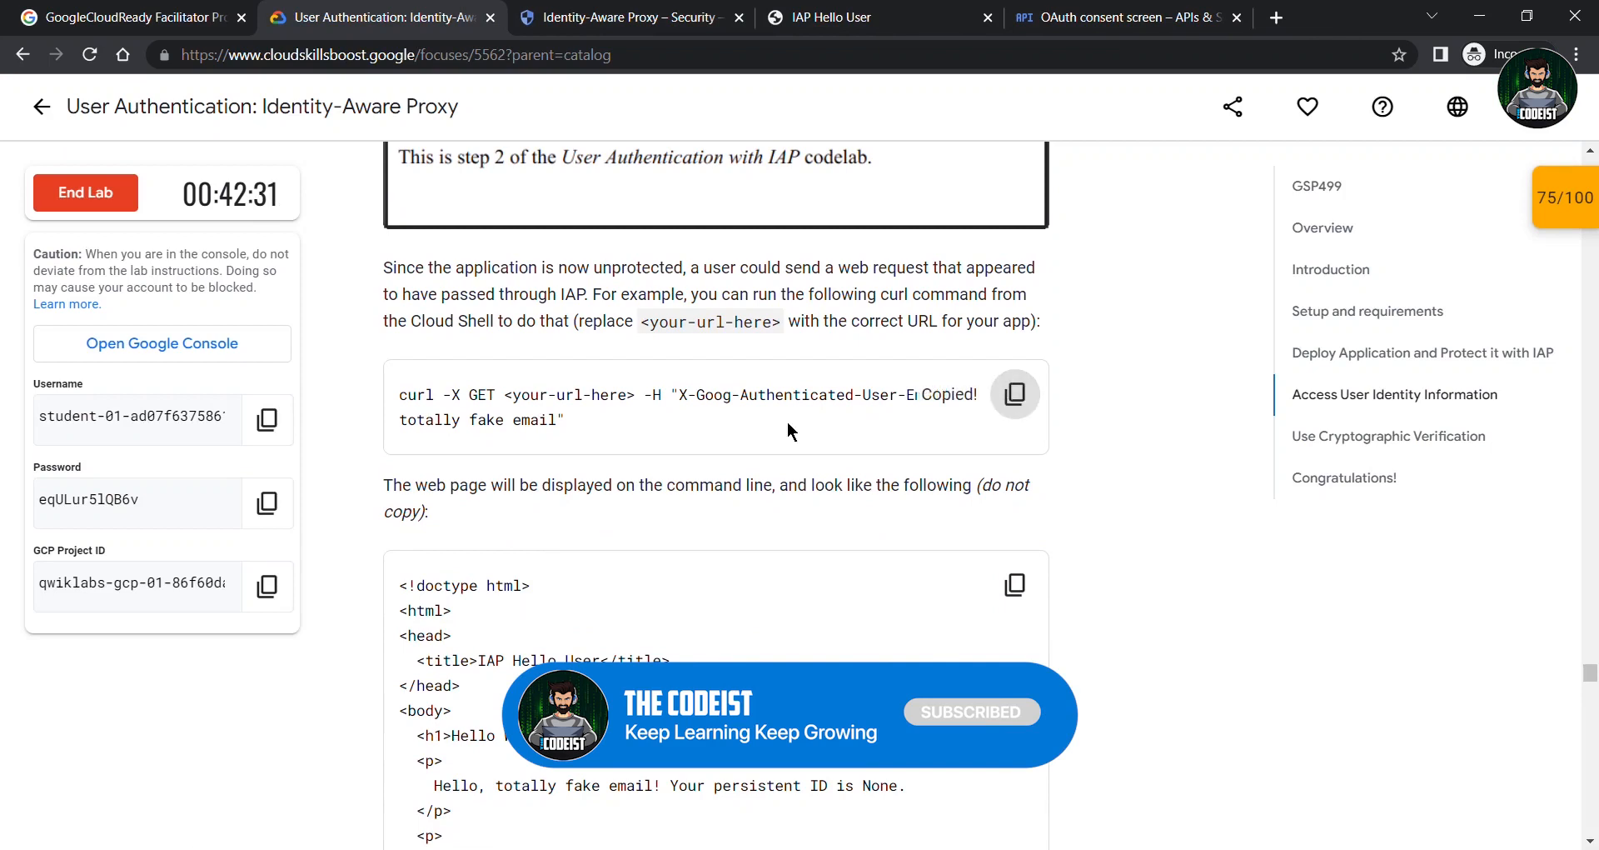
{"action": "left_click", "coordinate": [658, 11]}
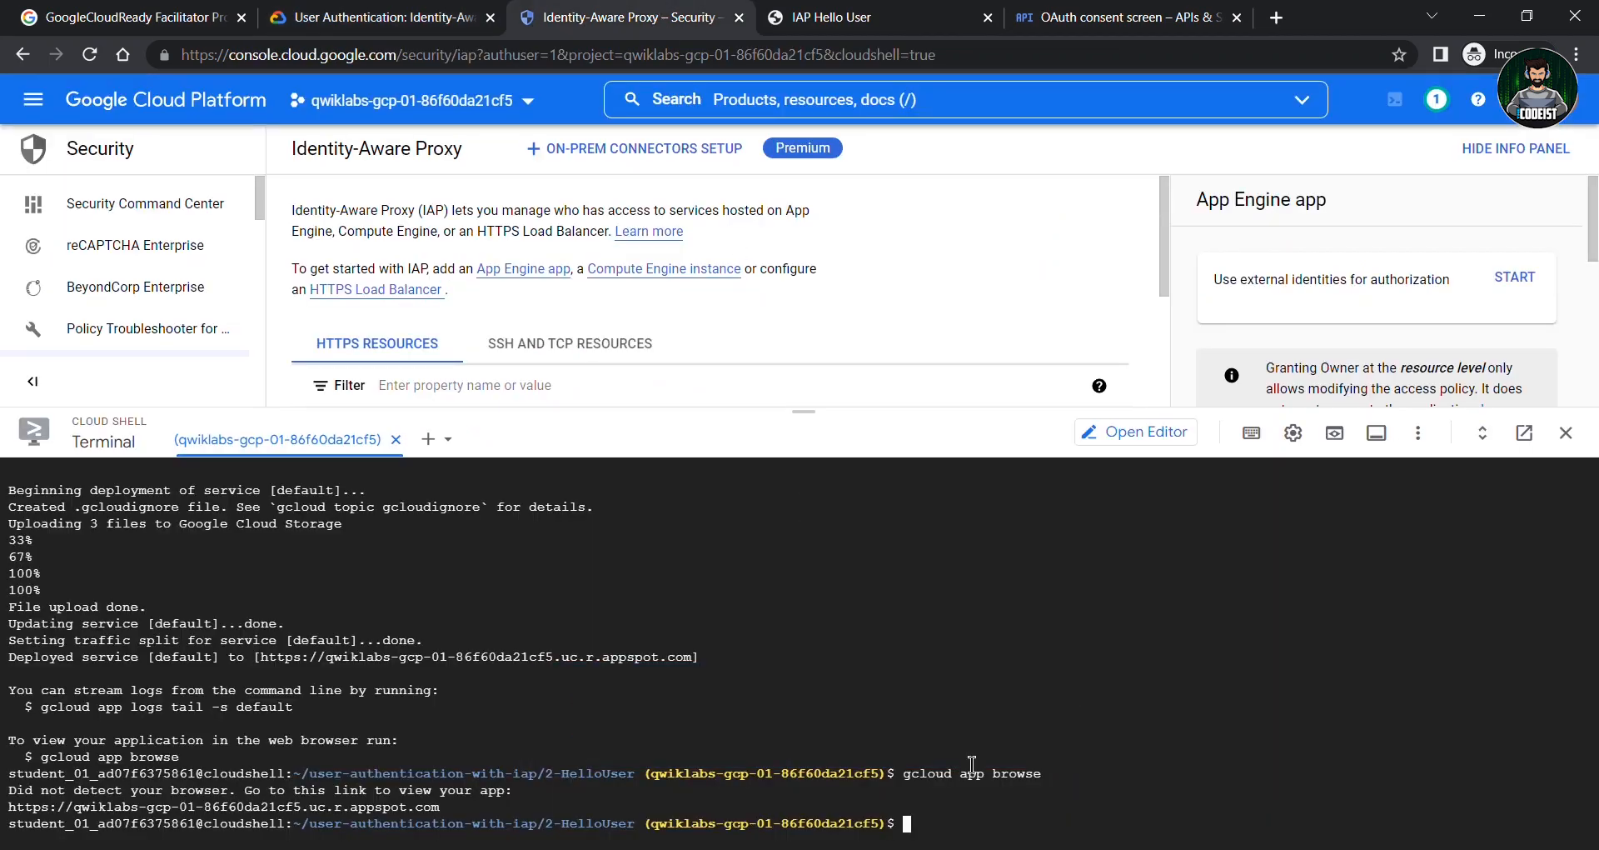
{"action": "key", "text": "ctrl+v"}
{"action": "key", "text": "Return"}
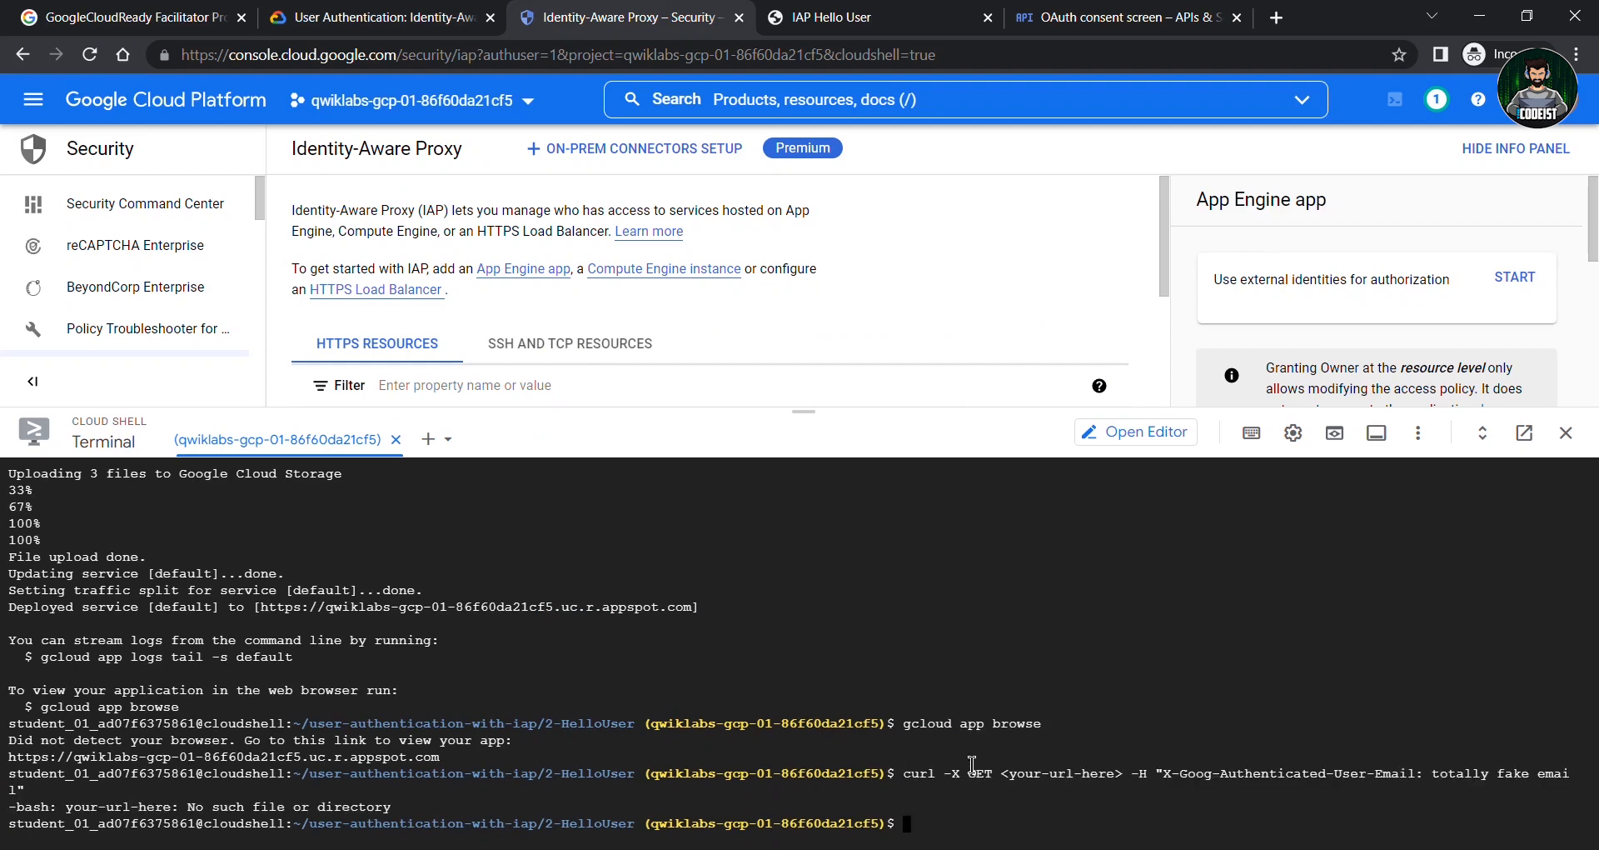
Read the lab's "Use Cryptographic Verification" section and change the Cloud Shell directory to ~/user-authentication-with-iap/3-HelloVerifiedUser
{"action": "left_click", "coordinate": [379, 17]}
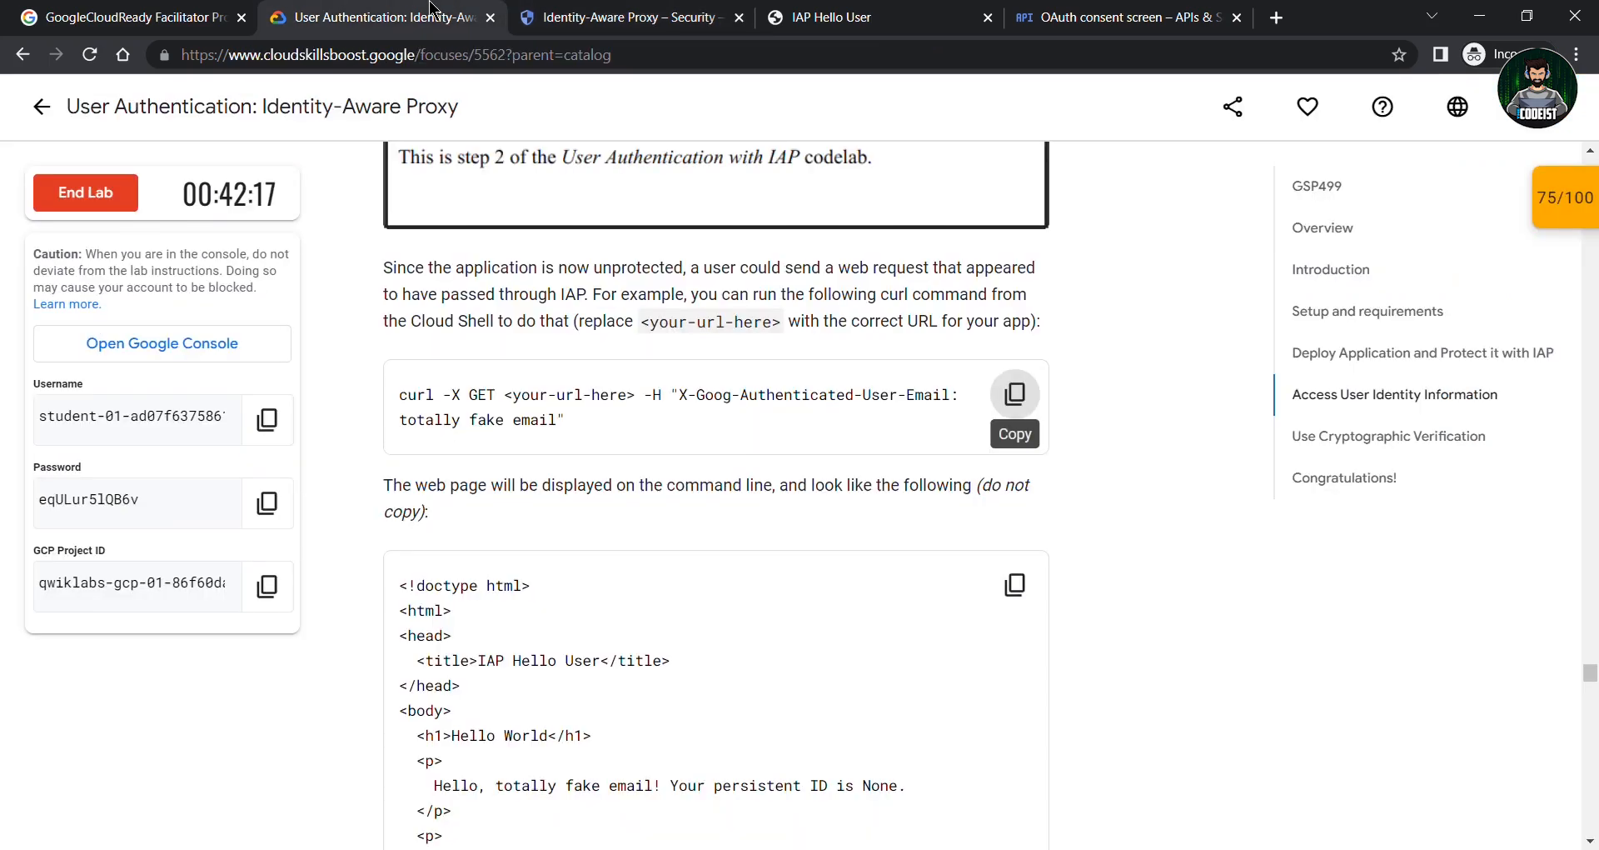
{"action": "scroll", "coordinate": [671, 535], "scroll_direction": "down", "scroll_amount": 1}
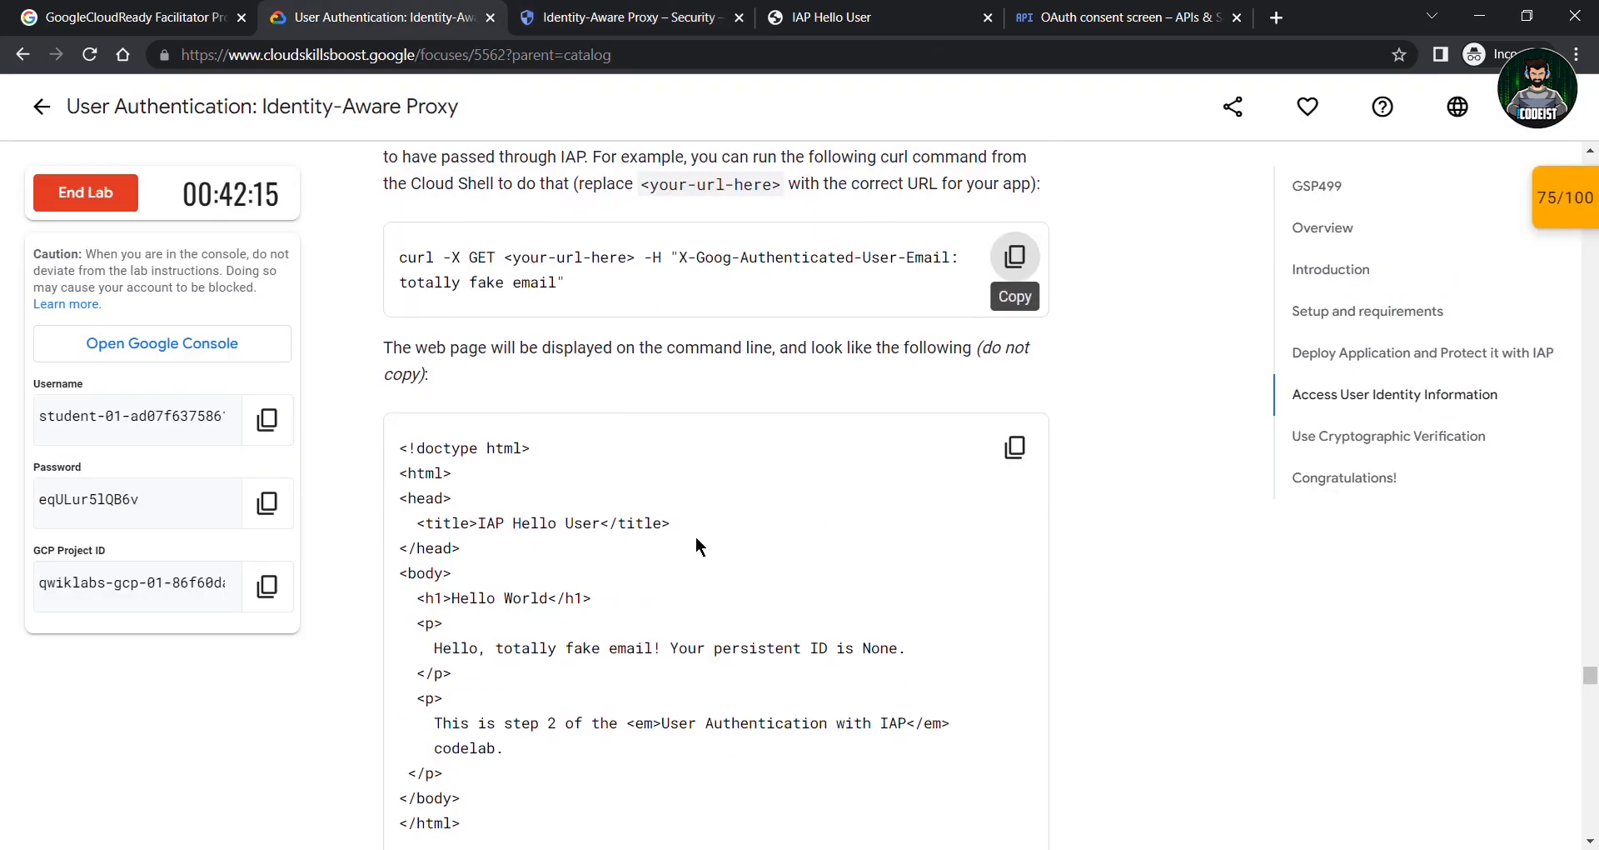
{"action": "scroll", "coordinate": [698, 545], "scroll_direction": "up", "scroll_amount": 5}
{"action": "scroll", "coordinate": [768, 787], "scroll_direction": "down", "scroll_amount": 15}
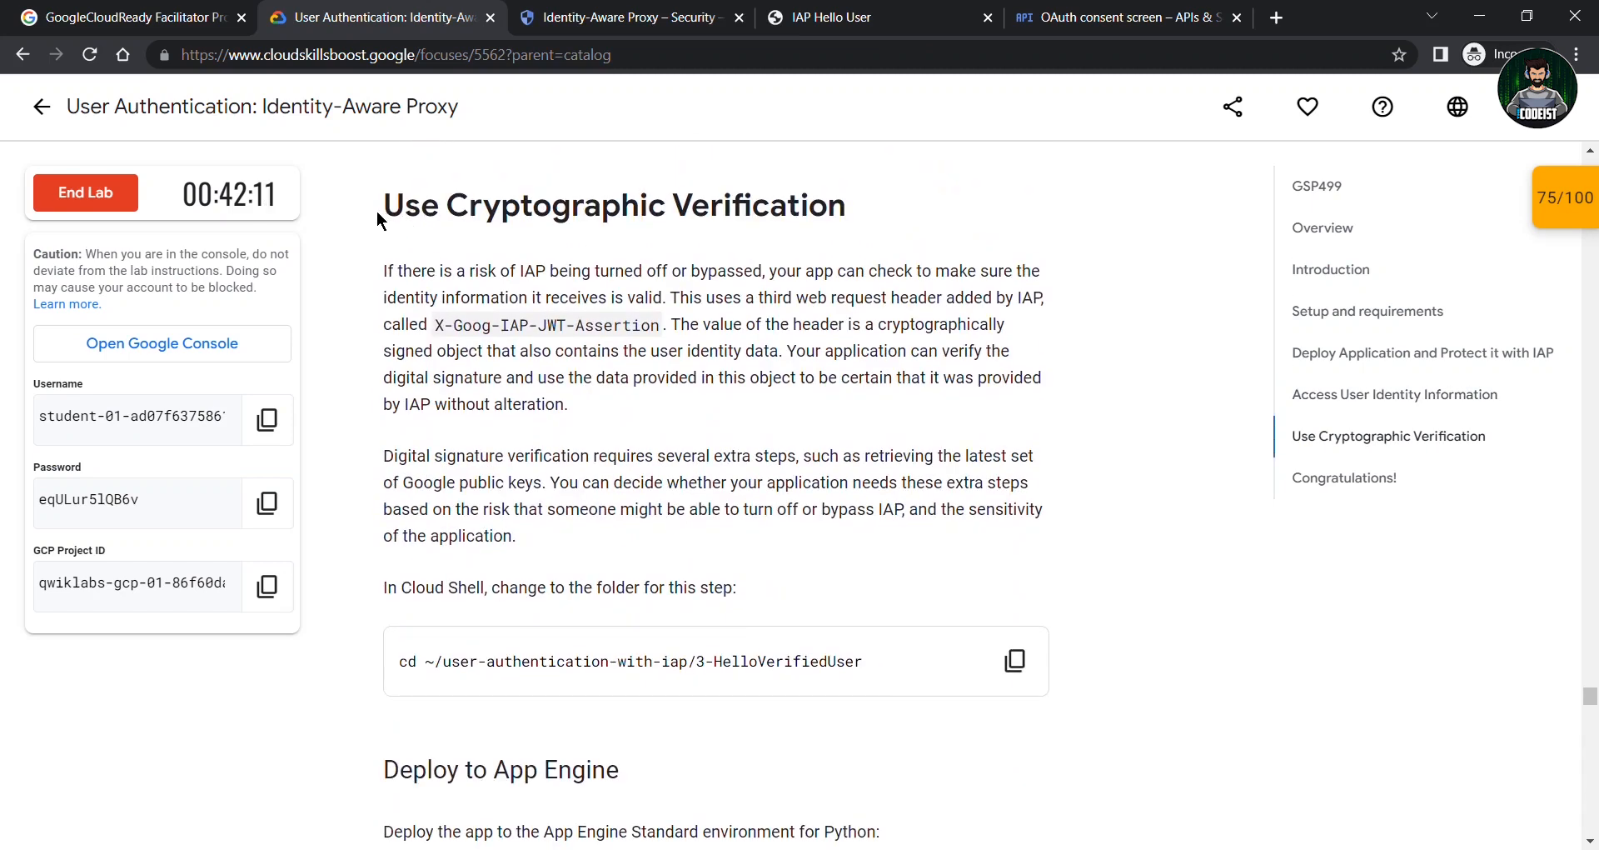
{"action": "left_click_drag", "start_coordinate": [379, 210], "coordinate": [829, 209]}
{"action": "left_click", "coordinate": [565, 450]}
{"action": "scroll", "coordinate": [565, 450], "scroll_direction": "down", "scroll_amount": 3}
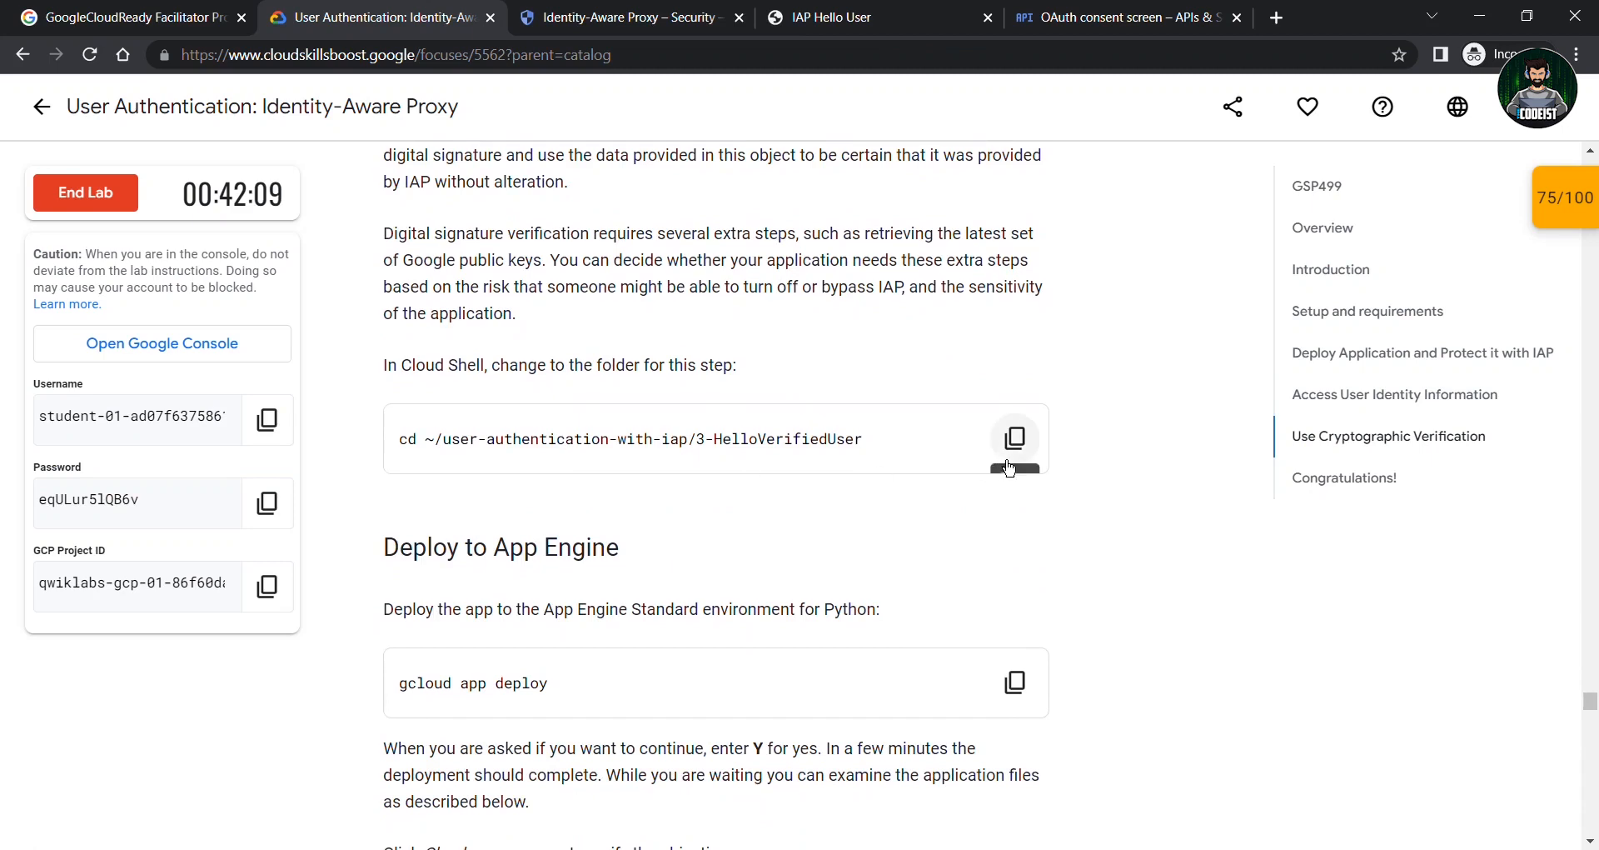
{"action": "left_click", "coordinate": [1014, 443]}
{"action": "left_click", "coordinate": [623, 11]}
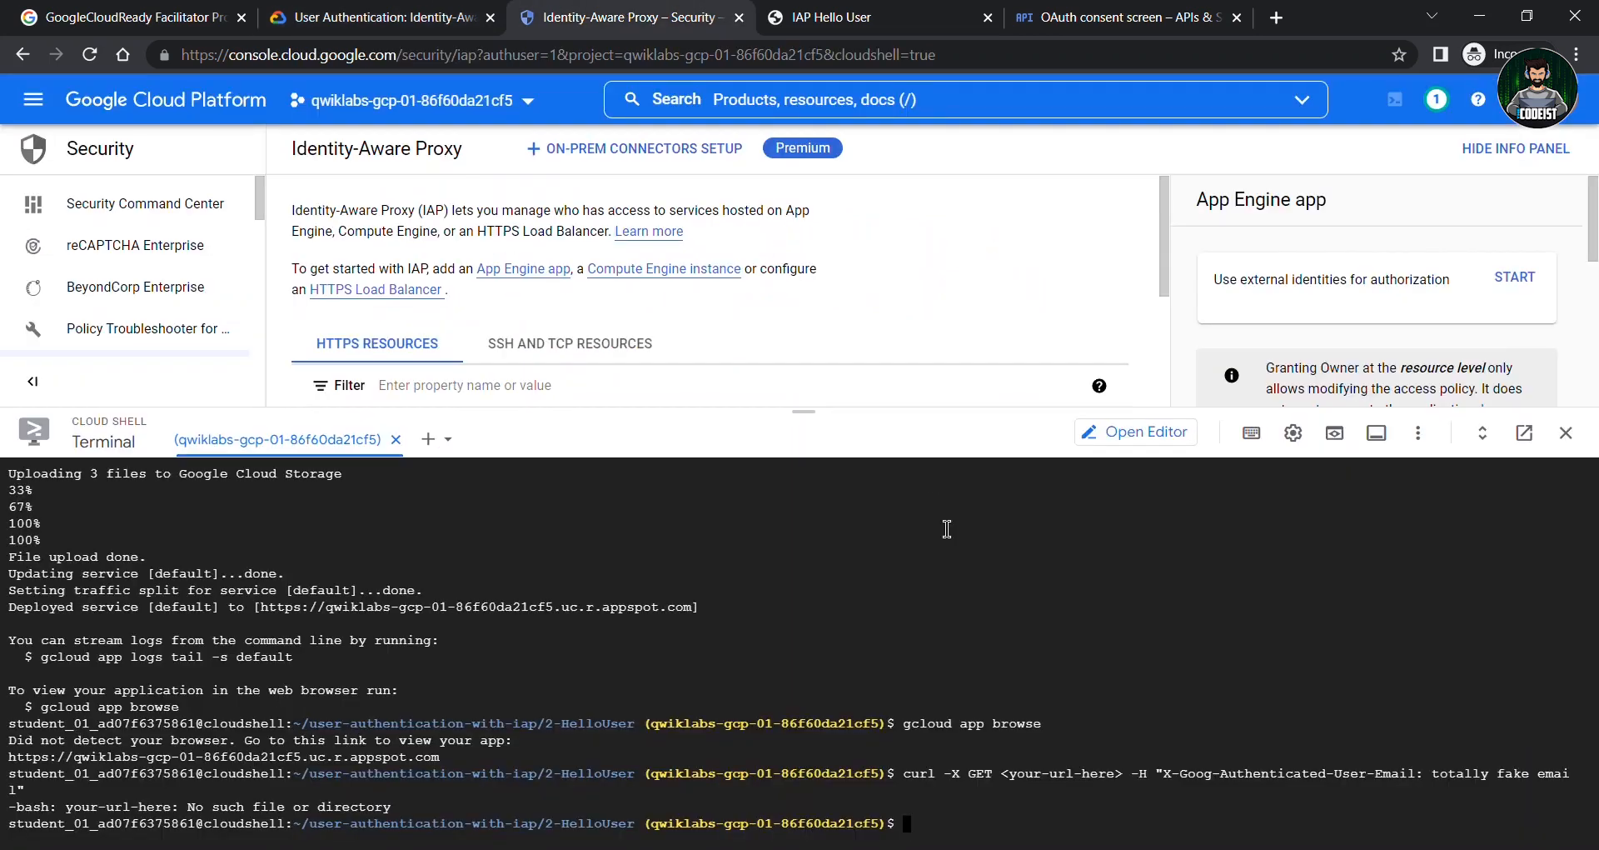
{"action": "key", "text": "ctrl+v"}
{"action": "key", "text": "Return"}
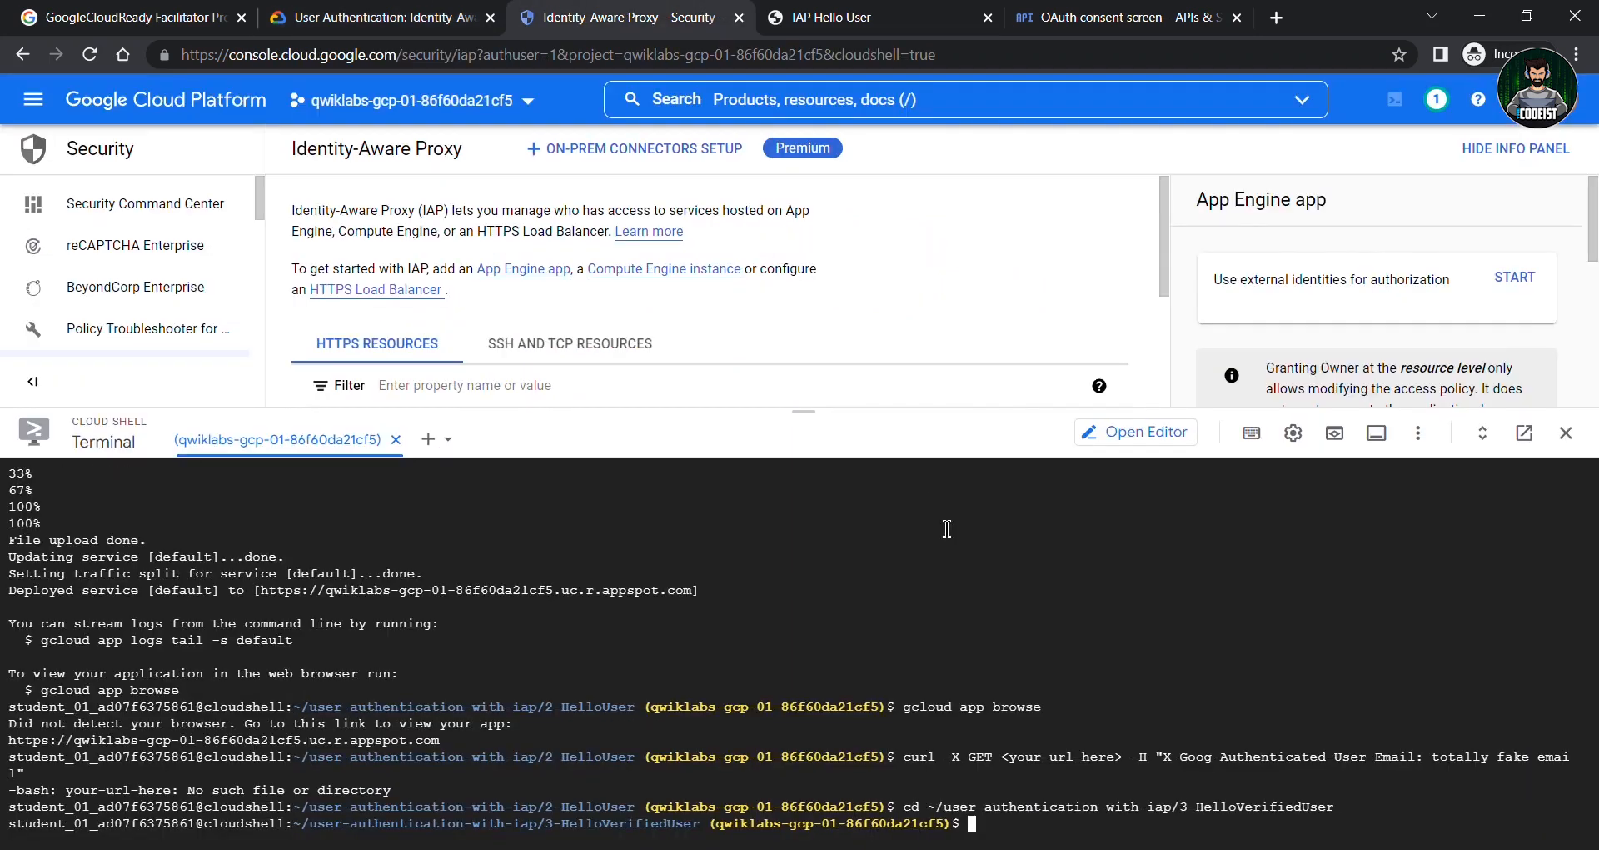
Copy the lab's gcloud app deploy command, run it in Cloud Shell for 3-HelloVerifiedUser, and confirm the deployment with Y
{"action": "left_click", "coordinate": [379, 17]}
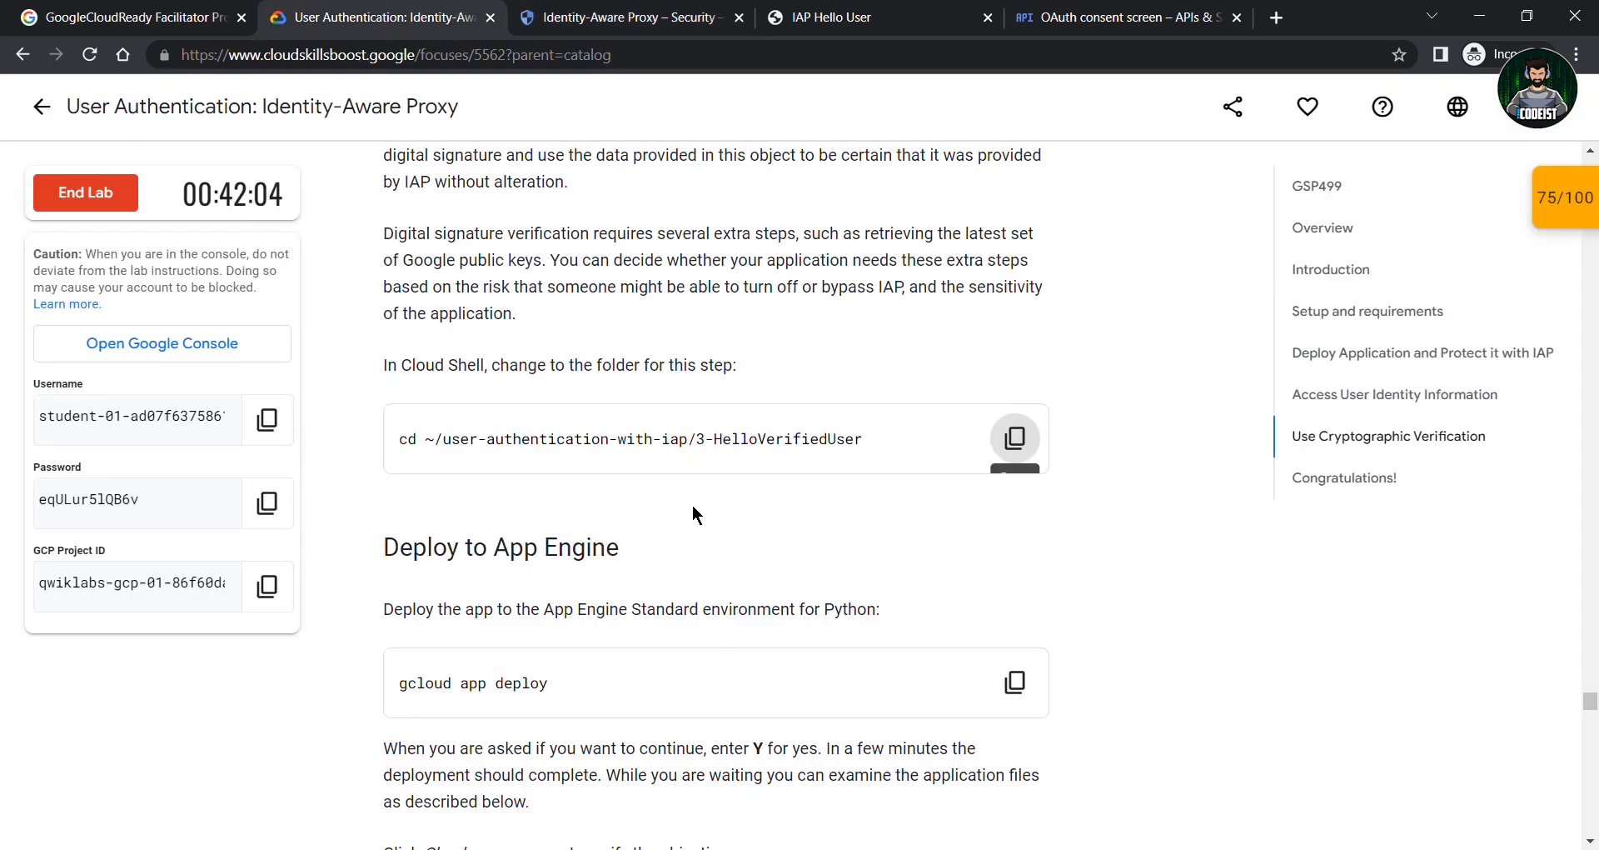
{"action": "scroll", "coordinate": [733, 503], "scroll_direction": "down", "scroll_amount": 2}
{"action": "left_click", "coordinate": [1015, 495]}
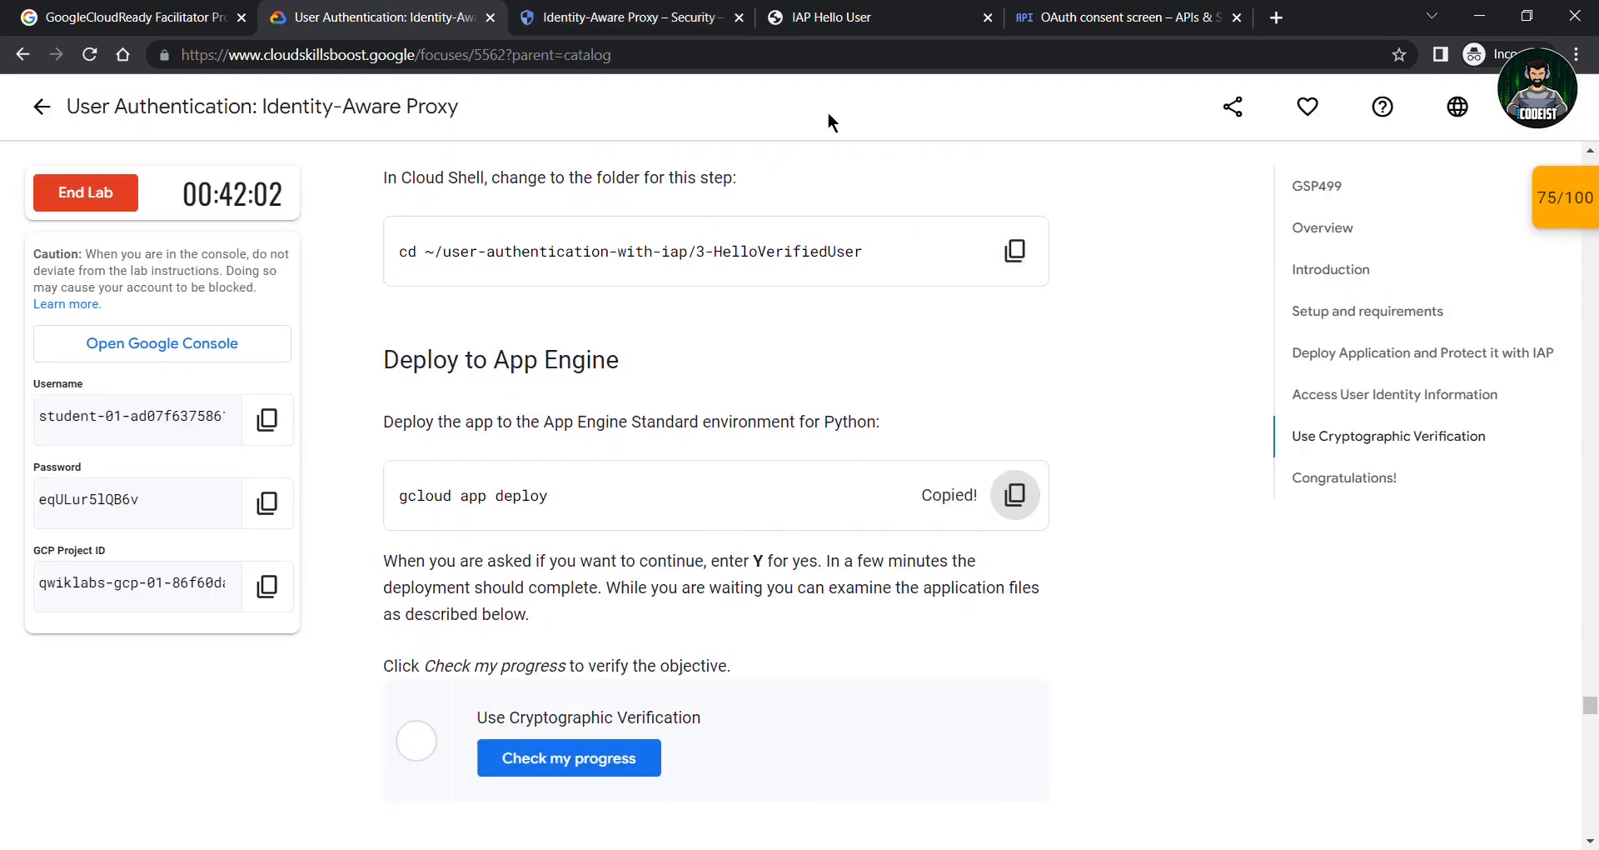
{"action": "left_click", "coordinate": [641, 10]}
{"action": "key", "text": "ctrl+v"}
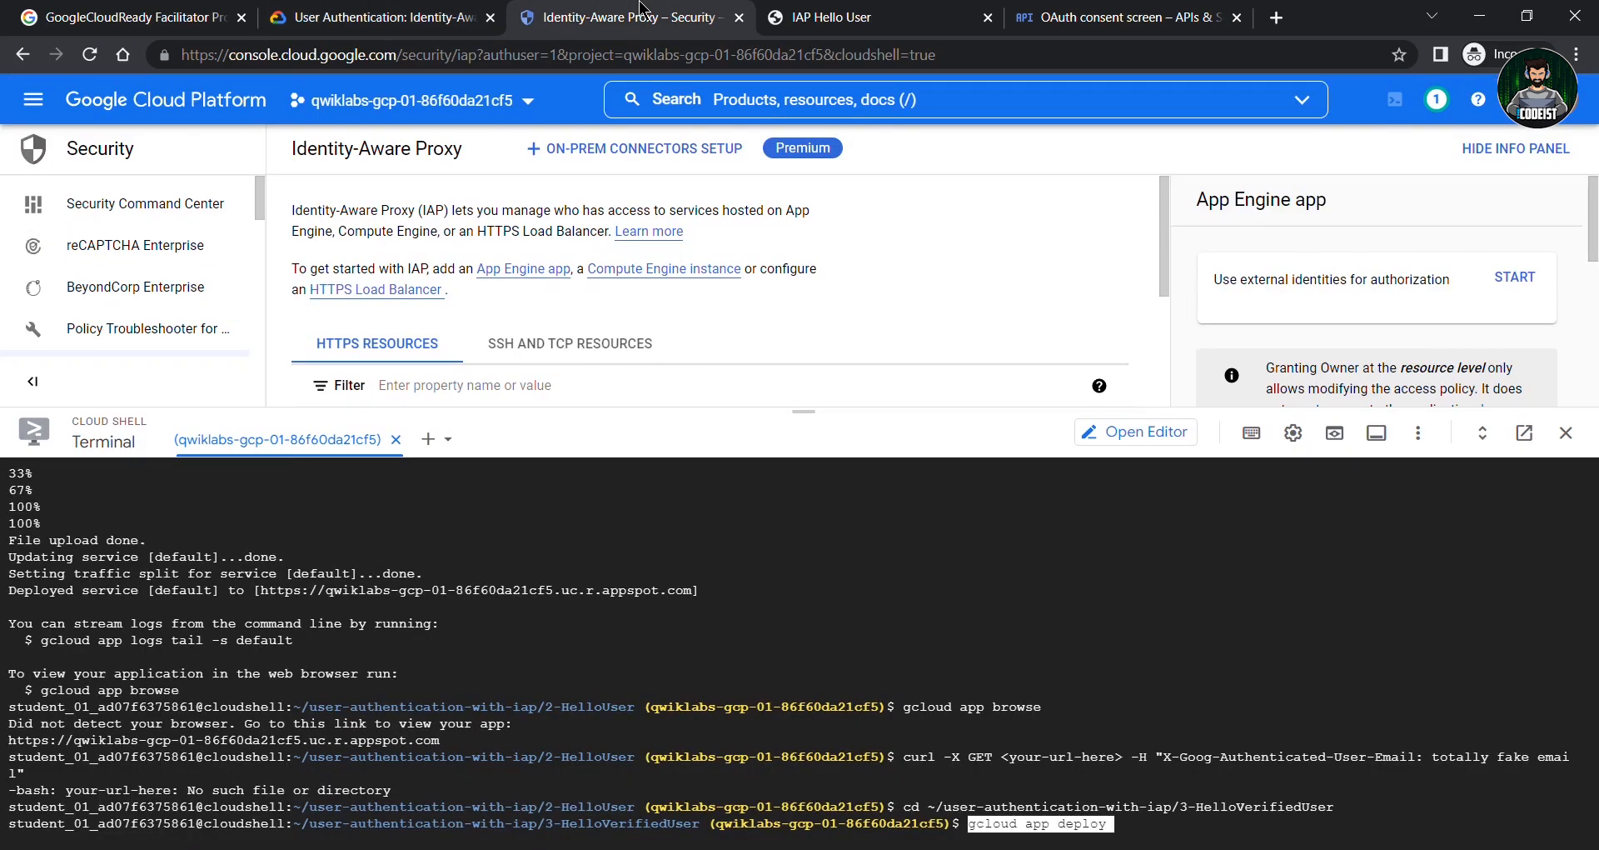
{"action": "key", "text": "Return"}
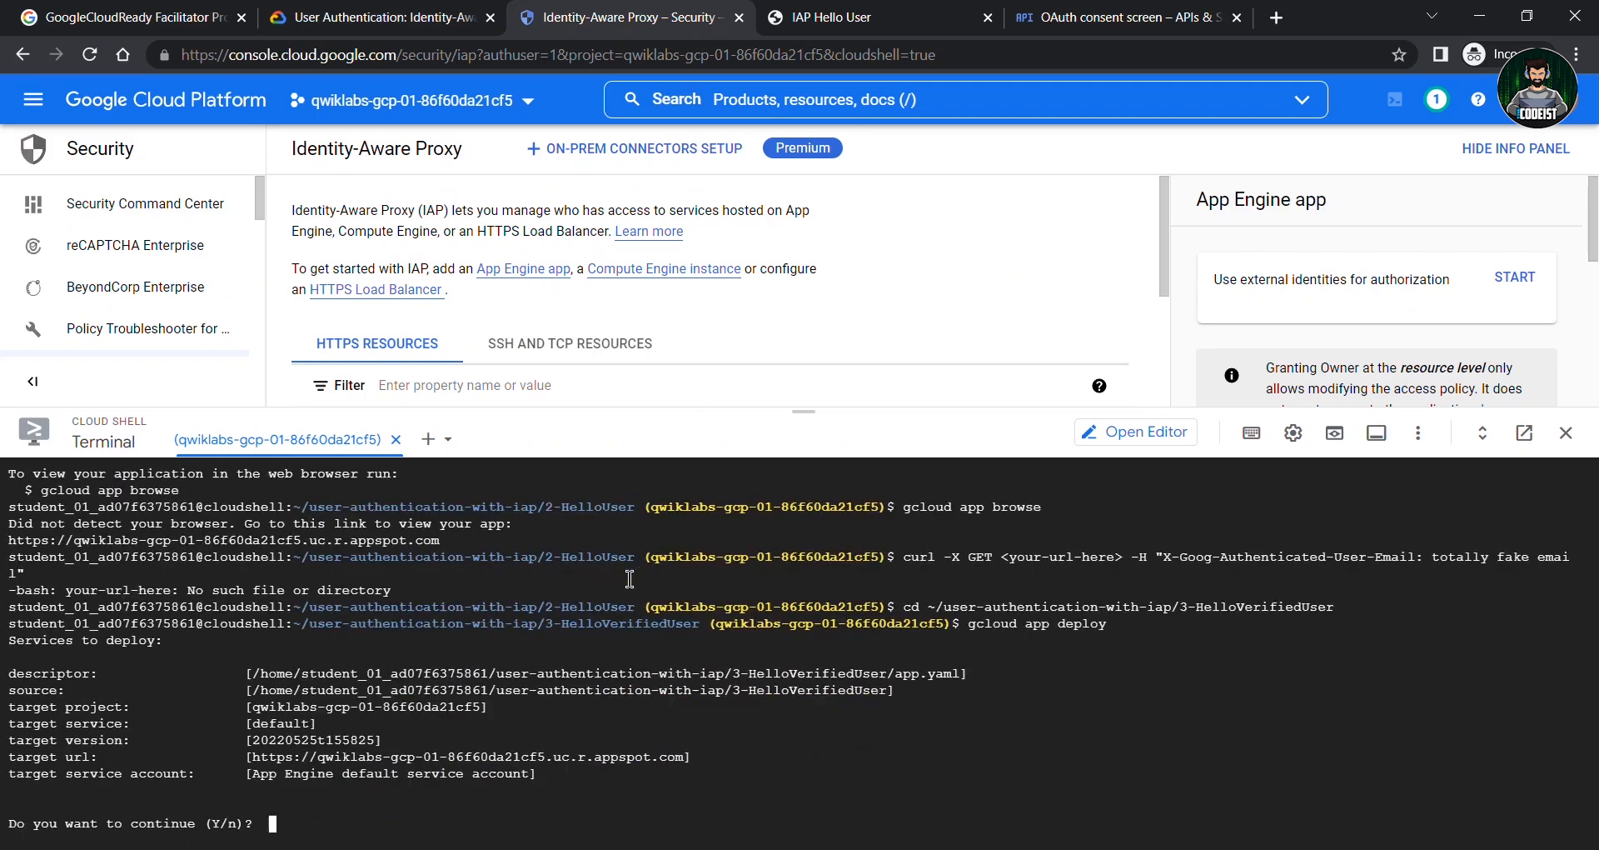
{"action": "key", "text": "Return"}
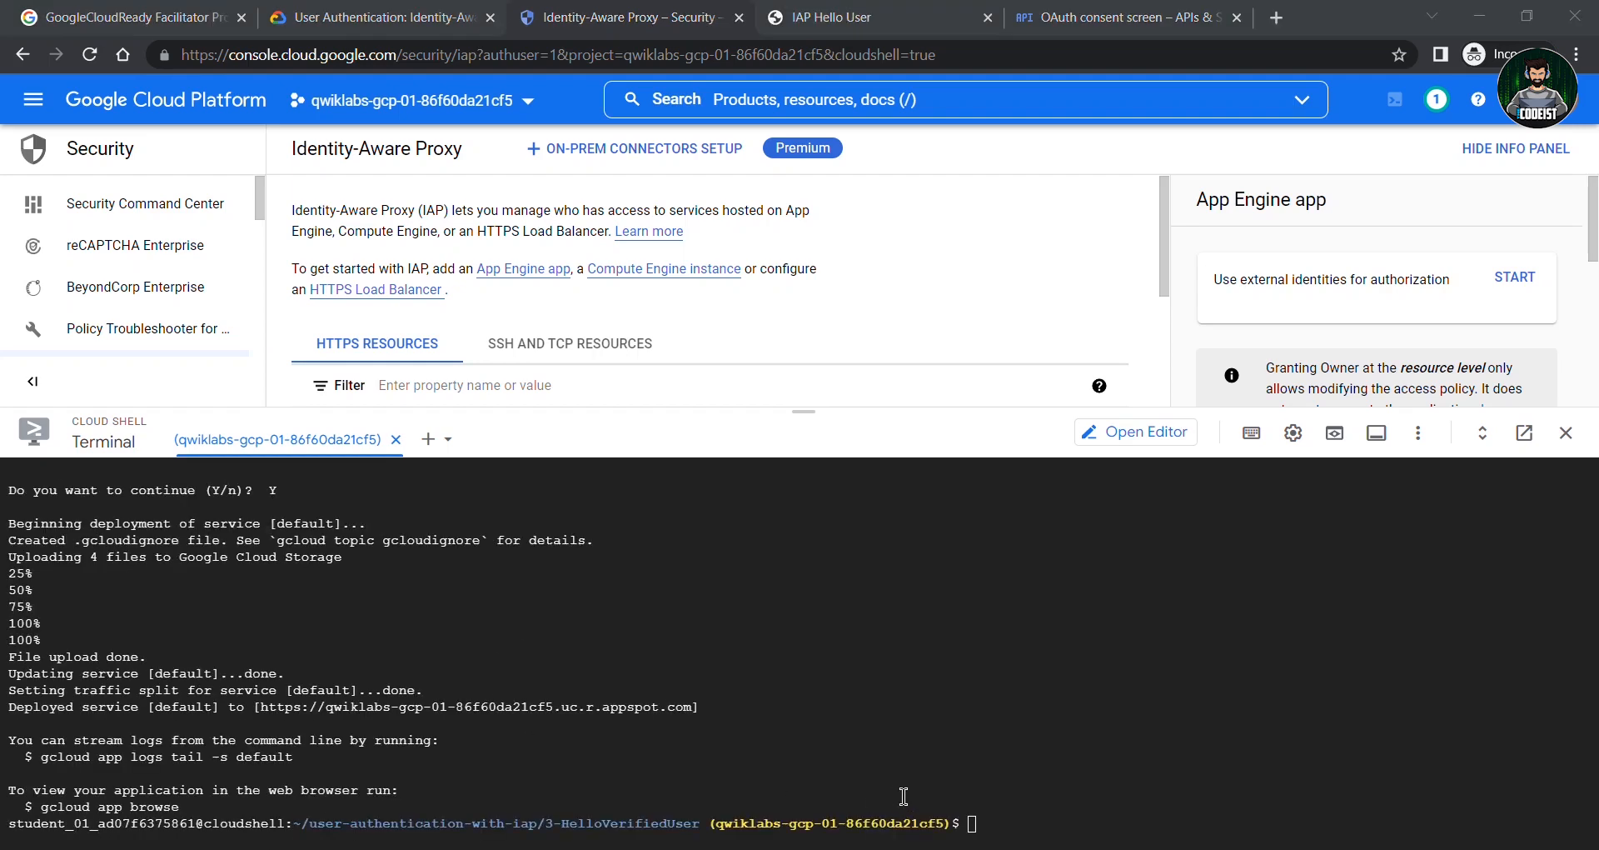
Check the lab progress for "Use Cryptographic Verification" and review the remaining instructions through the "Congratulations!" section
{"action": "left_click", "coordinate": [406, 12]}
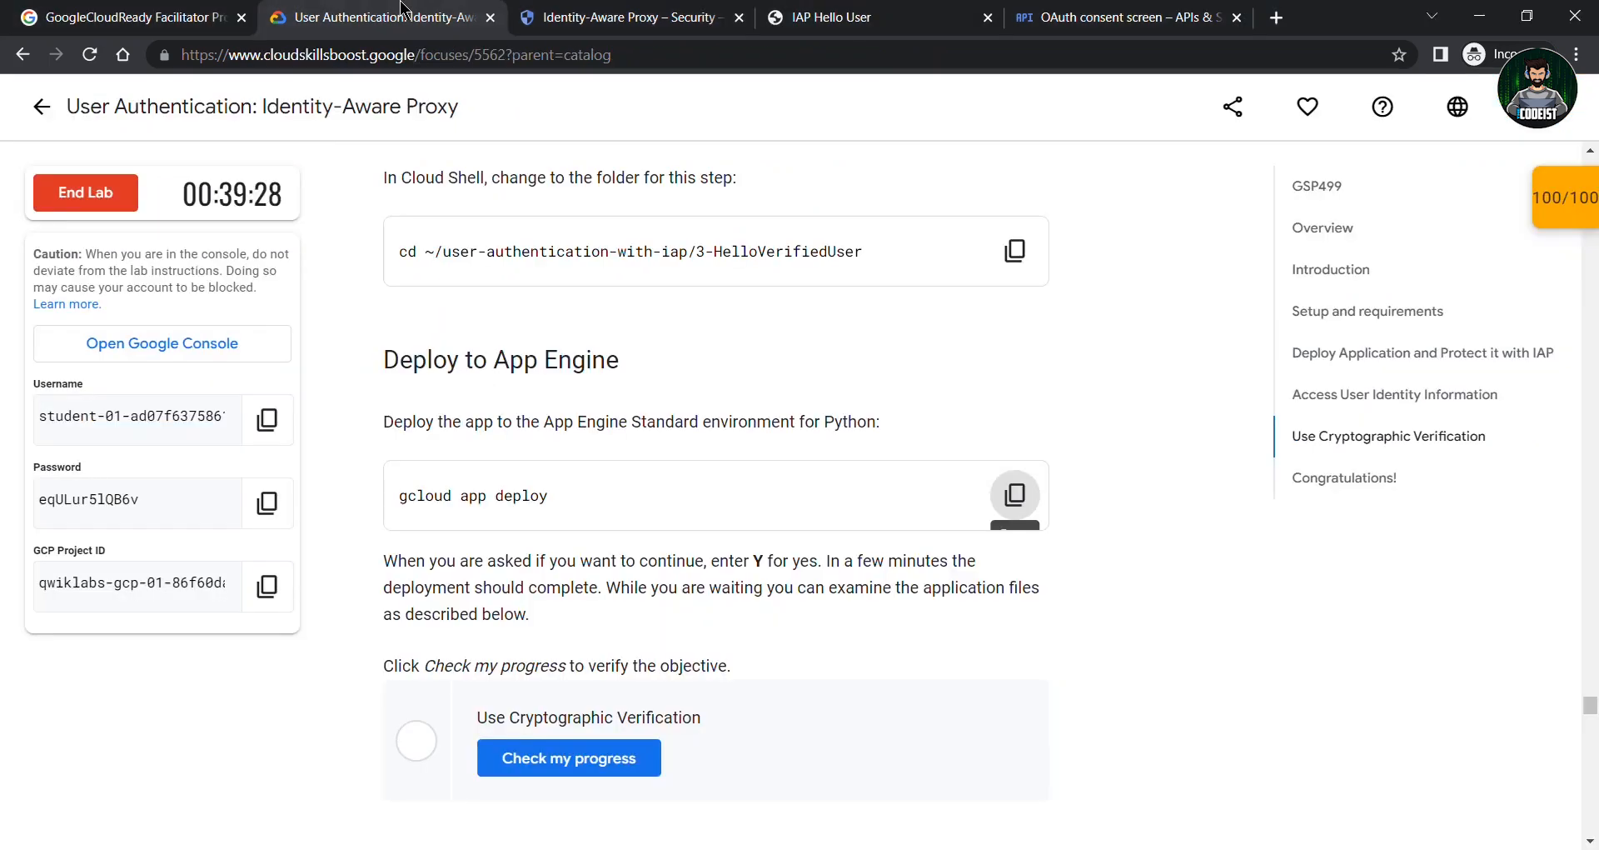
{"action": "scroll", "coordinate": [621, 603], "scroll_direction": "down", "scroll_amount": 2}
{"action": "left_click", "coordinate": [575, 583]}
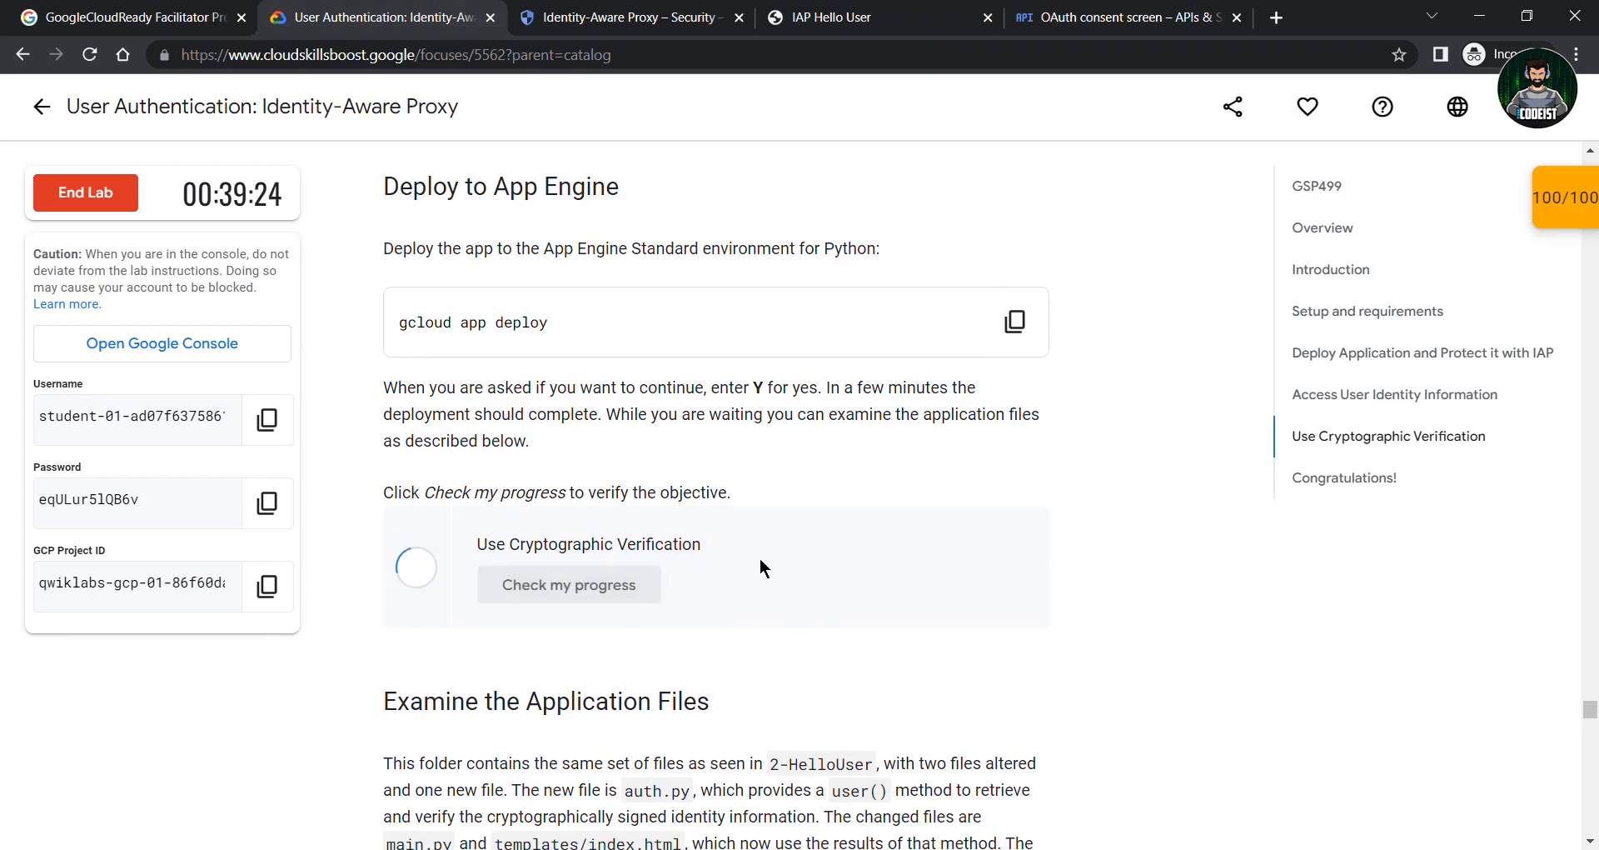
{"action": "scroll", "coordinate": [557, 699], "scroll_direction": "down", "scroll_amount": 15}
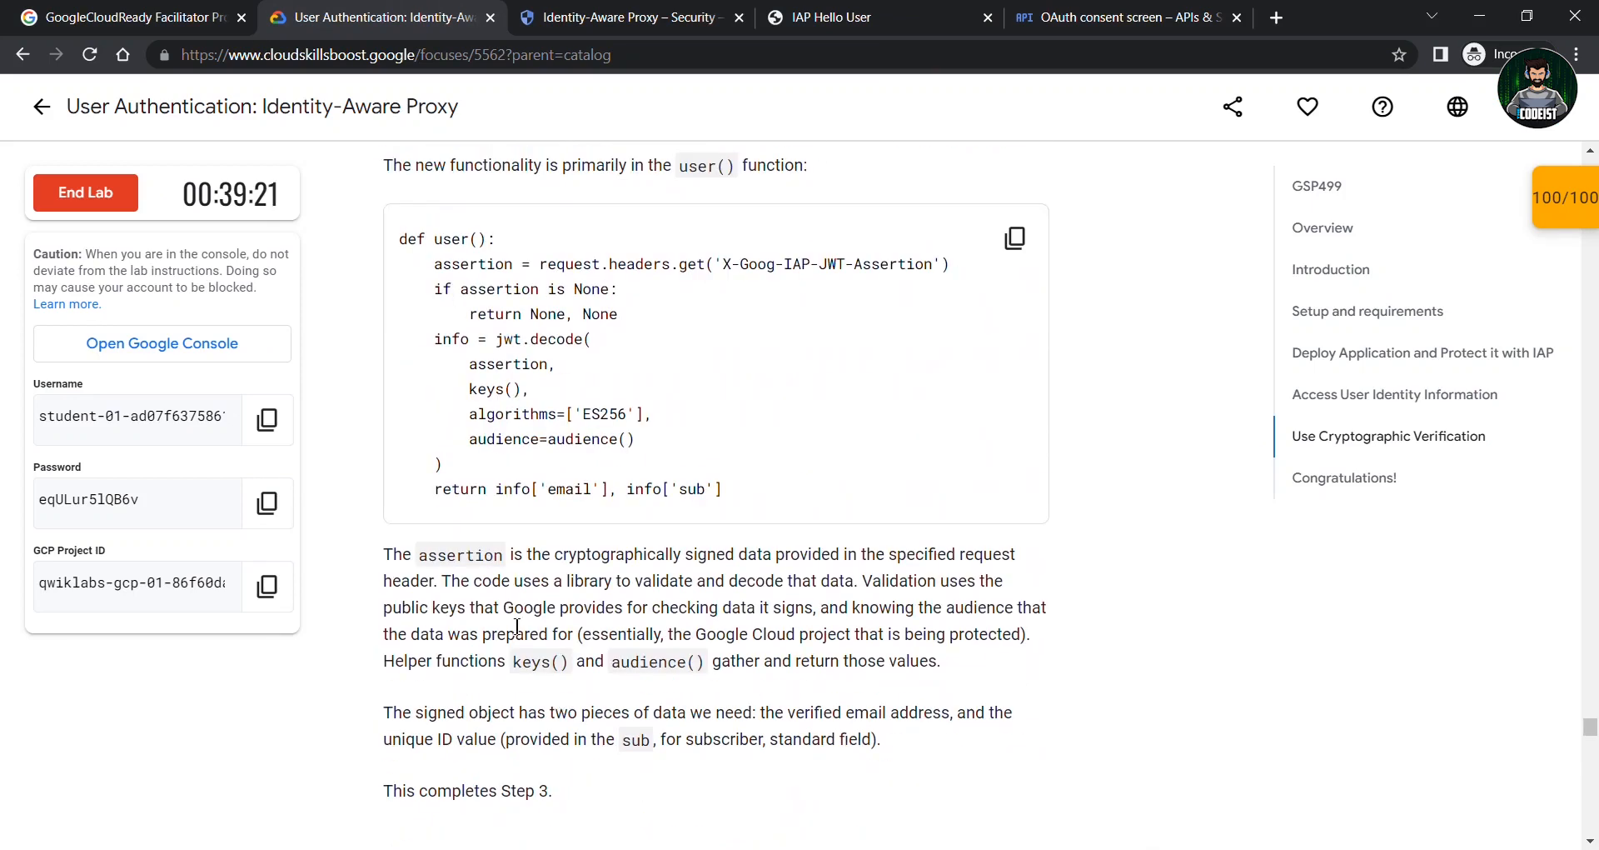
{"action": "scroll", "coordinate": [416, 650], "scroll_direction": "down", "scroll_amount": 20}
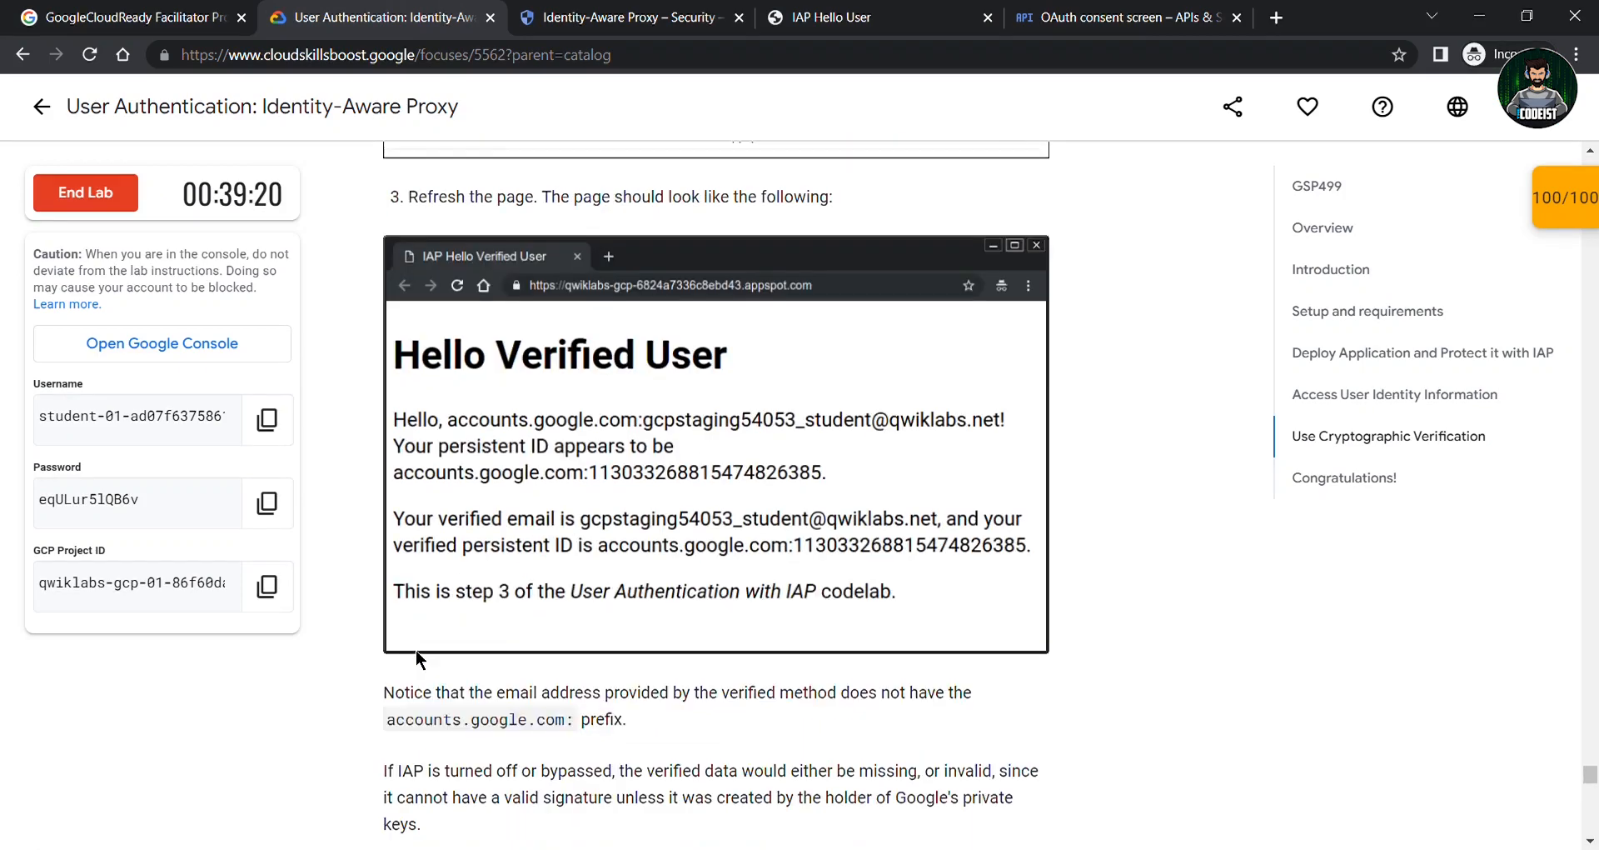
{"action": "scroll", "coordinate": [401, 491], "scroll_direction": "up", "scroll_amount": 4}
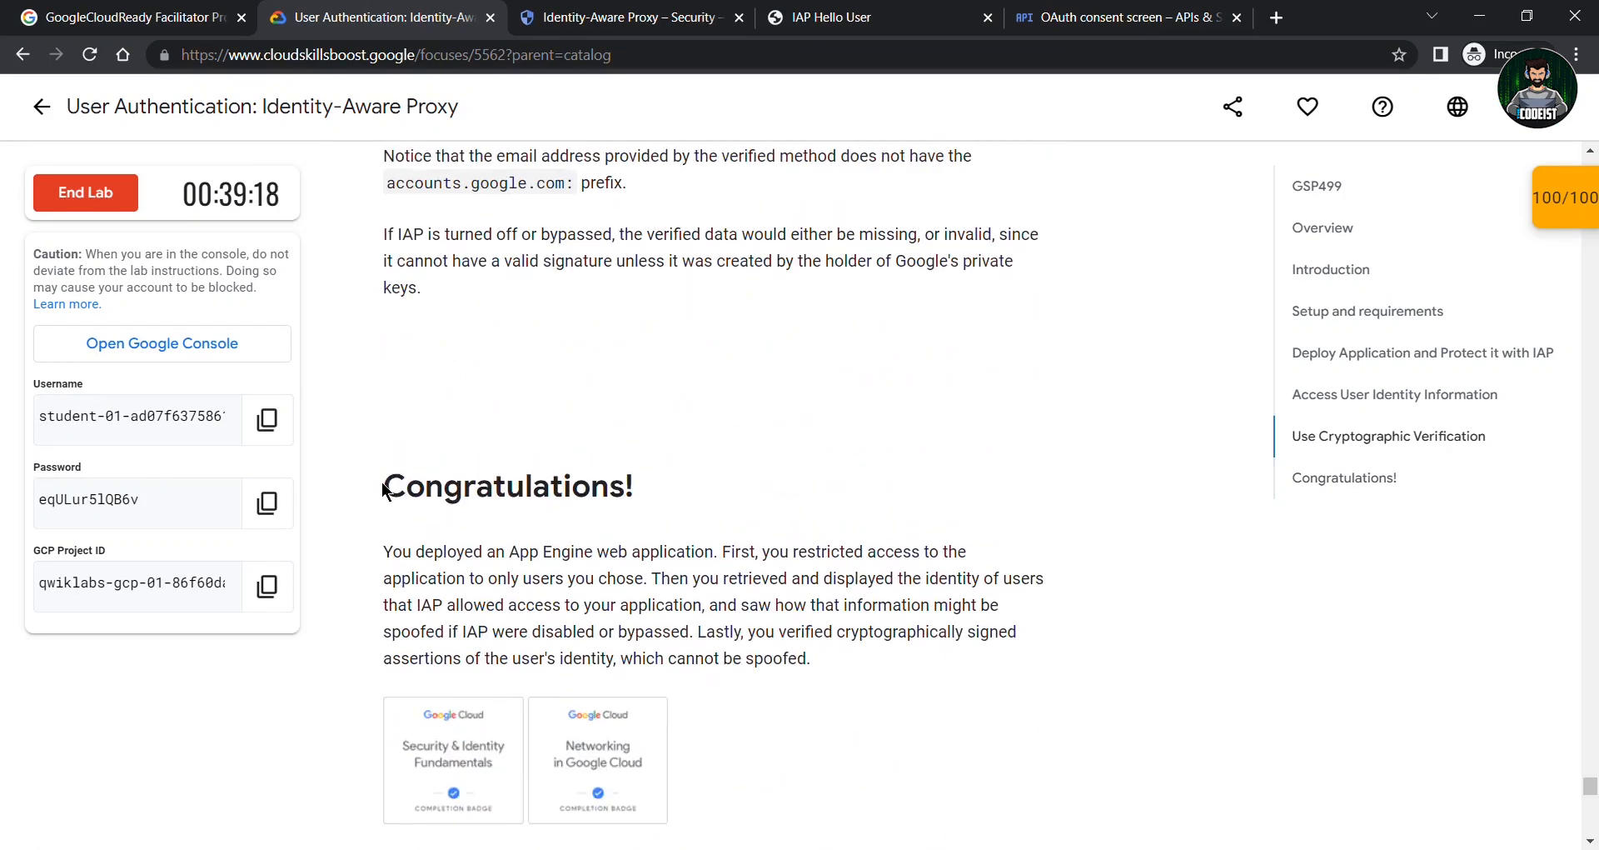
{"action": "left_click_drag", "start_coordinate": [385, 487], "coordinate": [845, 500]}
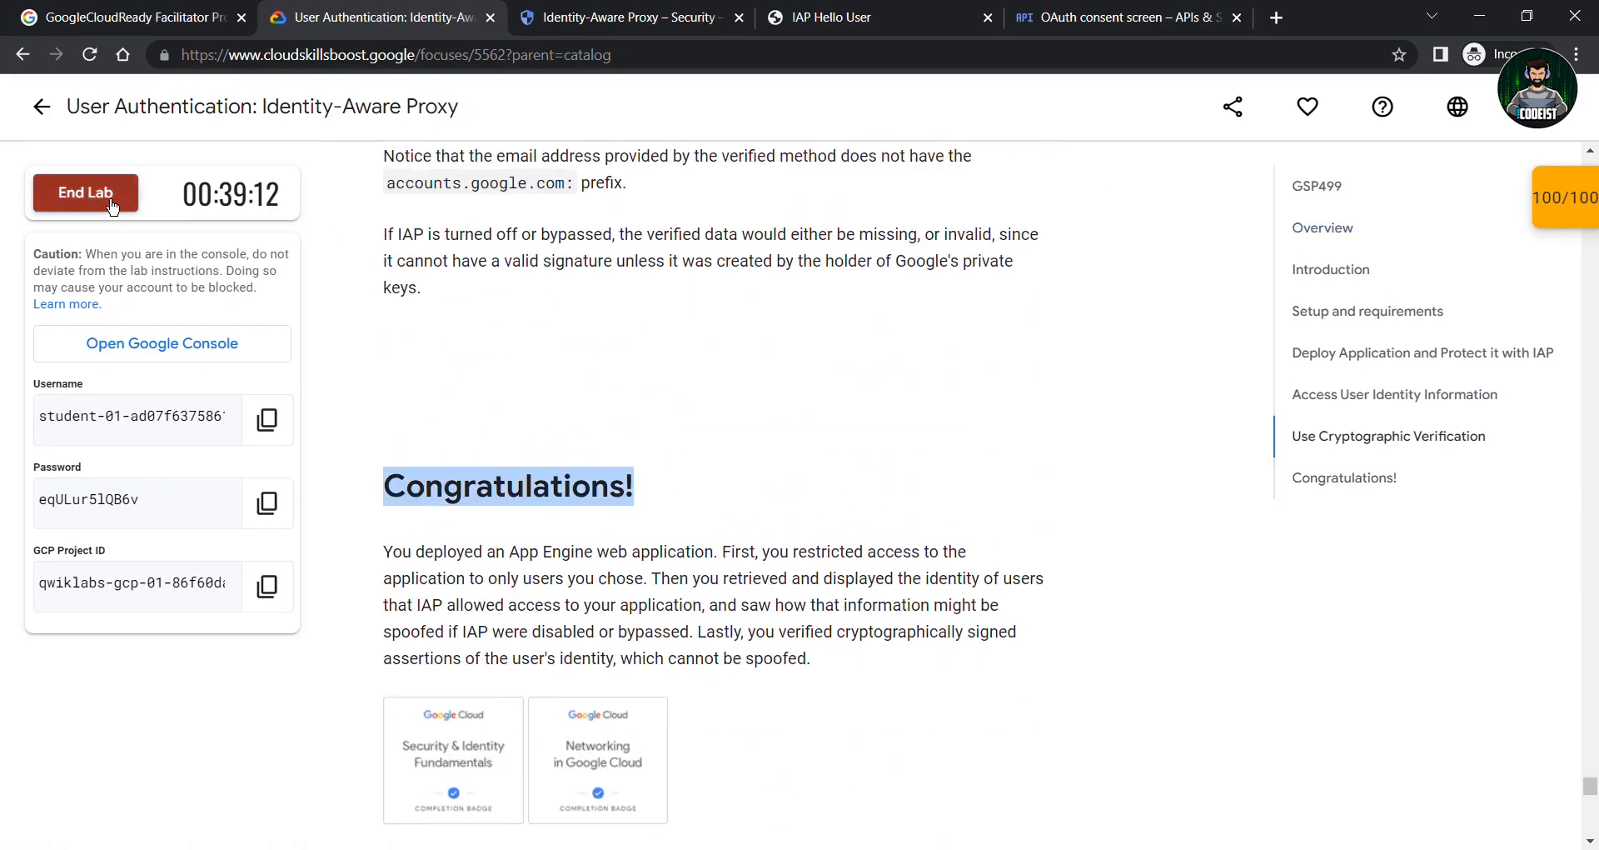
End the User Authentication: Identity-Aware Proxy lab and dismiss the satisfaction survey without submitting a rating
{"action": "left_click", "coordinate": [85, 193]}
{"action": "left_click", "coordinate": [1008, 545]}
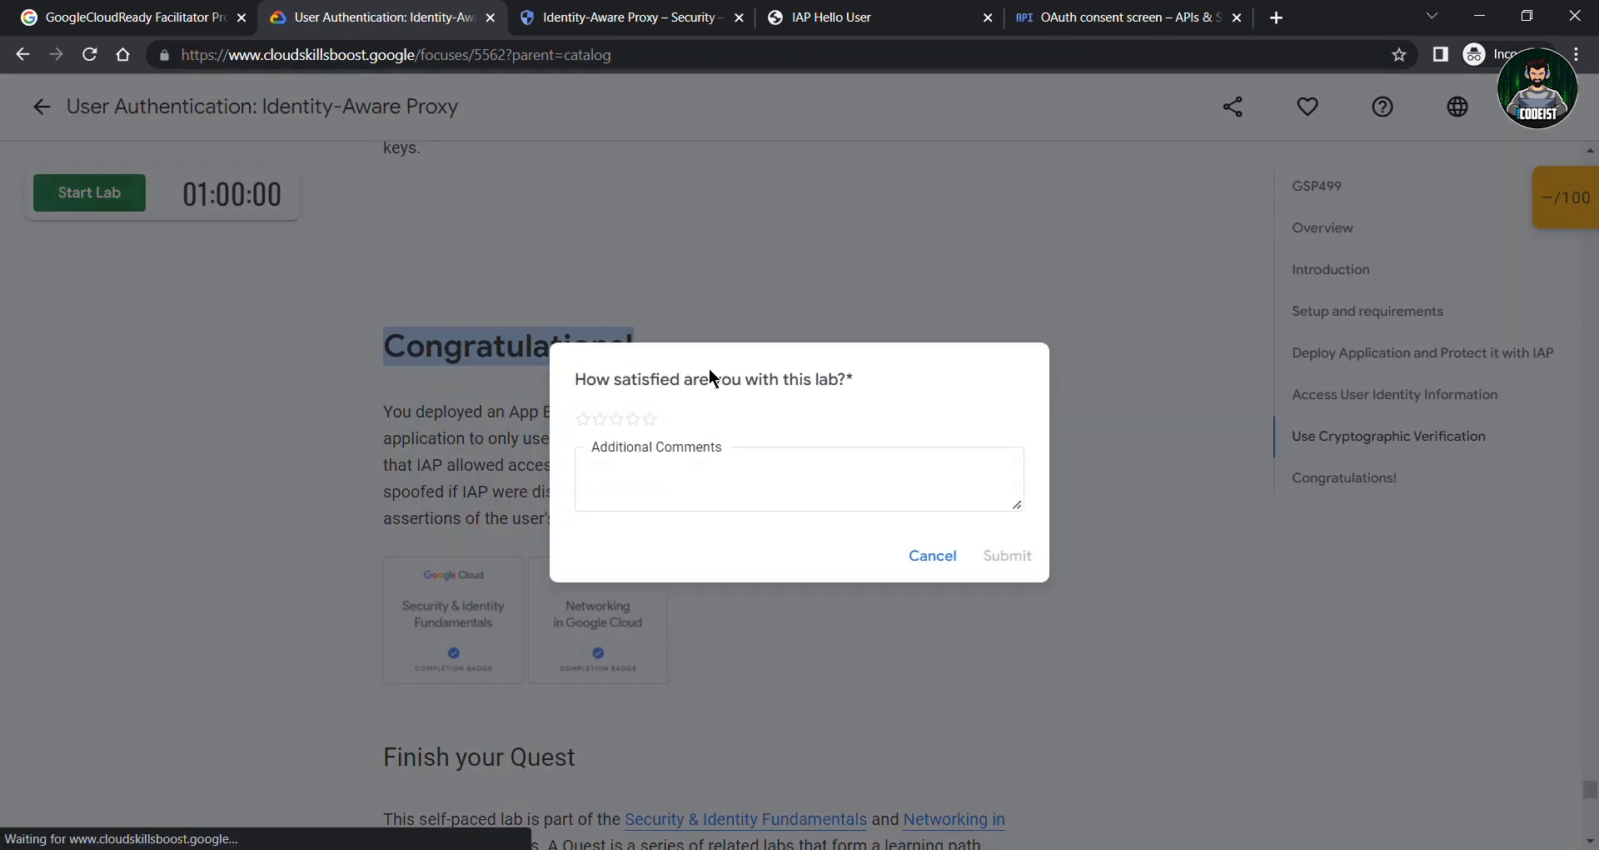
{"action": "left_click", "coordinate": [908, 553]}
Return to the Networking in Google Cloud quest page and check the completion mark of the User Authentication: Identity-Aware Proxy lab
{"action": "left_click", "coordinate": [50, 105]}
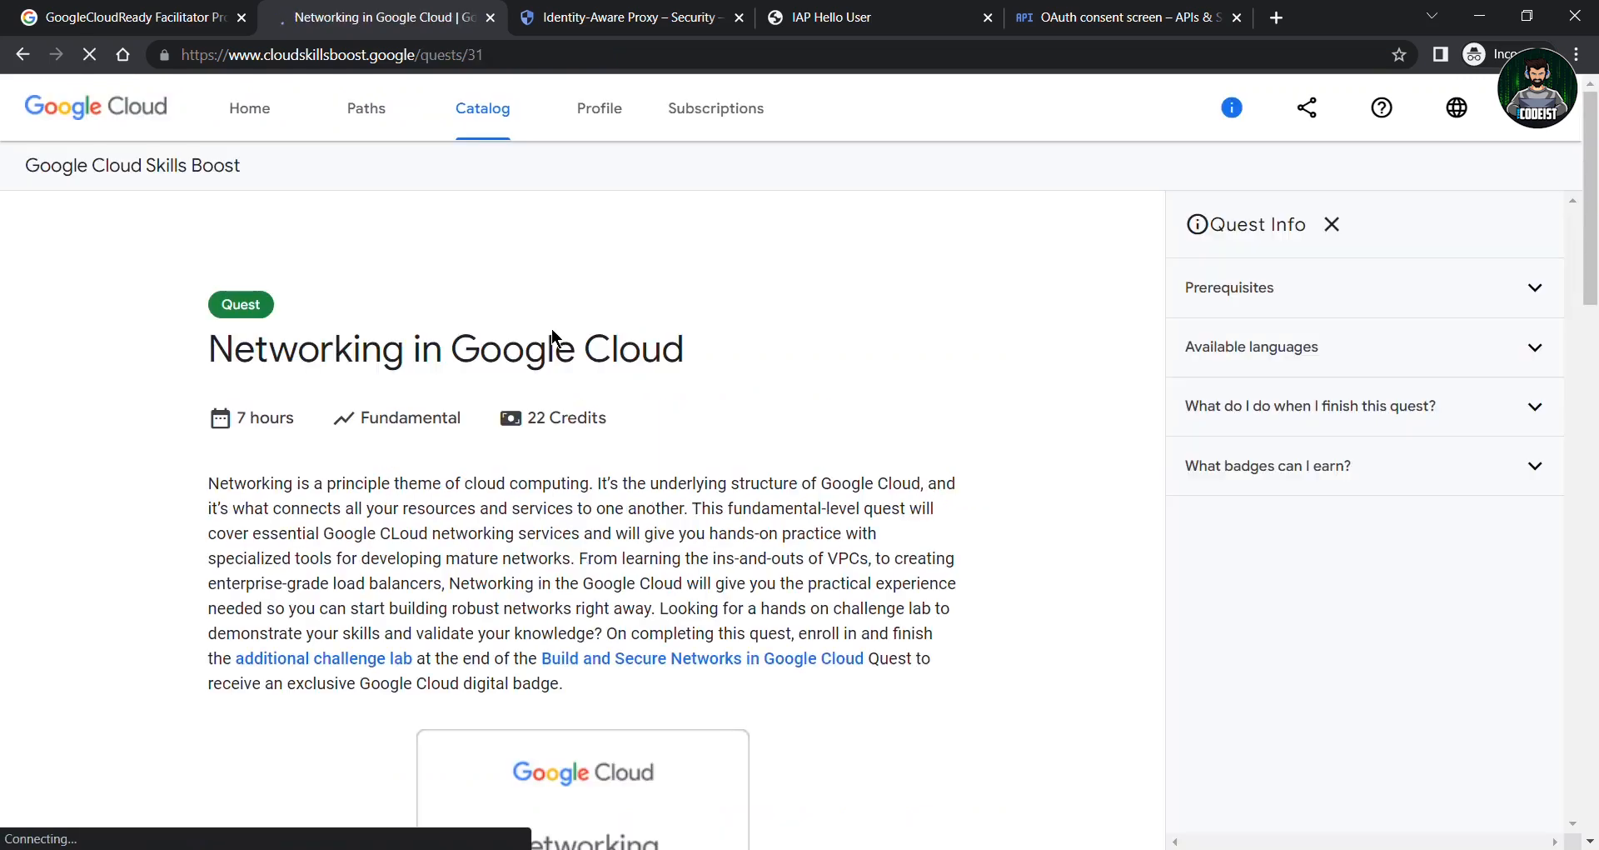
{"action": "scroll", "coordinate": [233, 522], "scroll_direction": "down", "scroll_amount": 5}
{"action": "scroll", "coordinate": [236, 527], "scroll_direction": "down", "scroll_amount": 5}
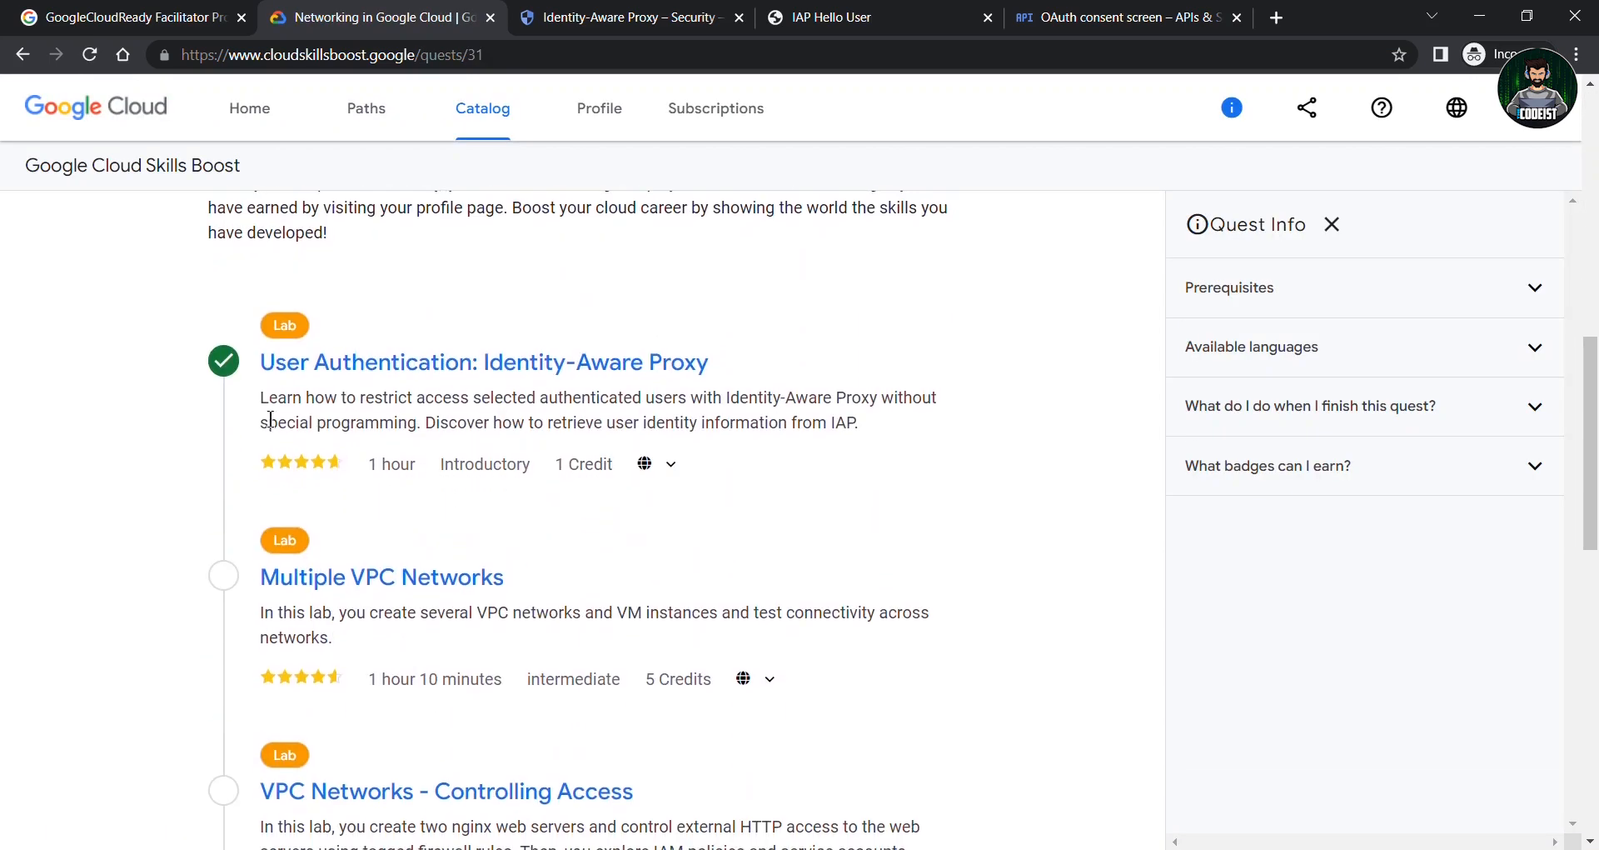